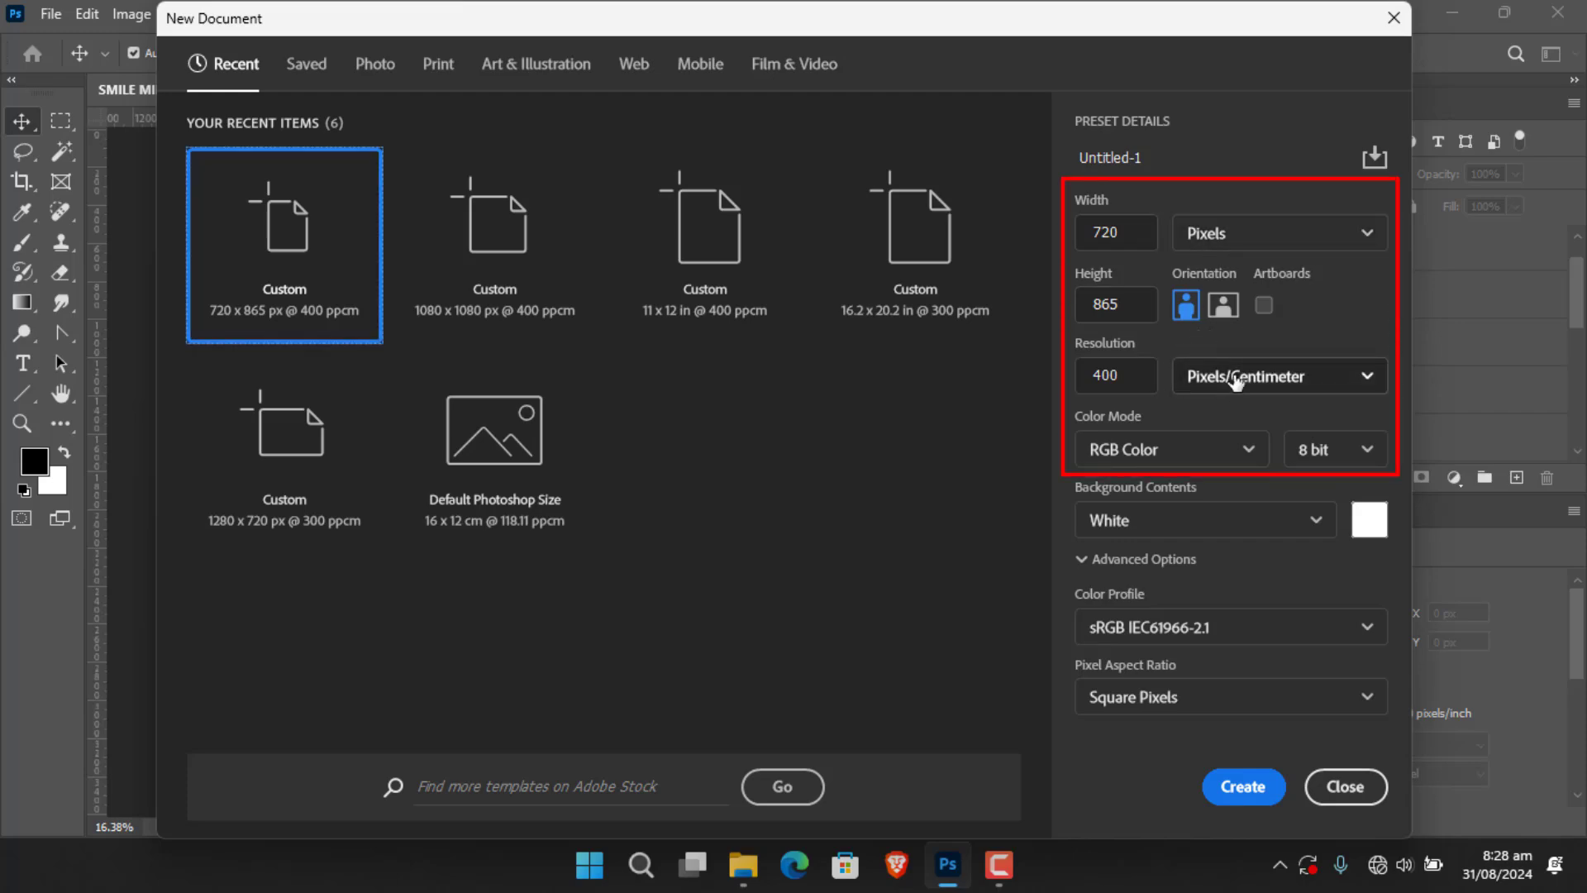
Create a 720 × 865 px RGB document at 400 pixels/cm with a white background and place the TEXTURE image in it.
left_click(1237, 790)
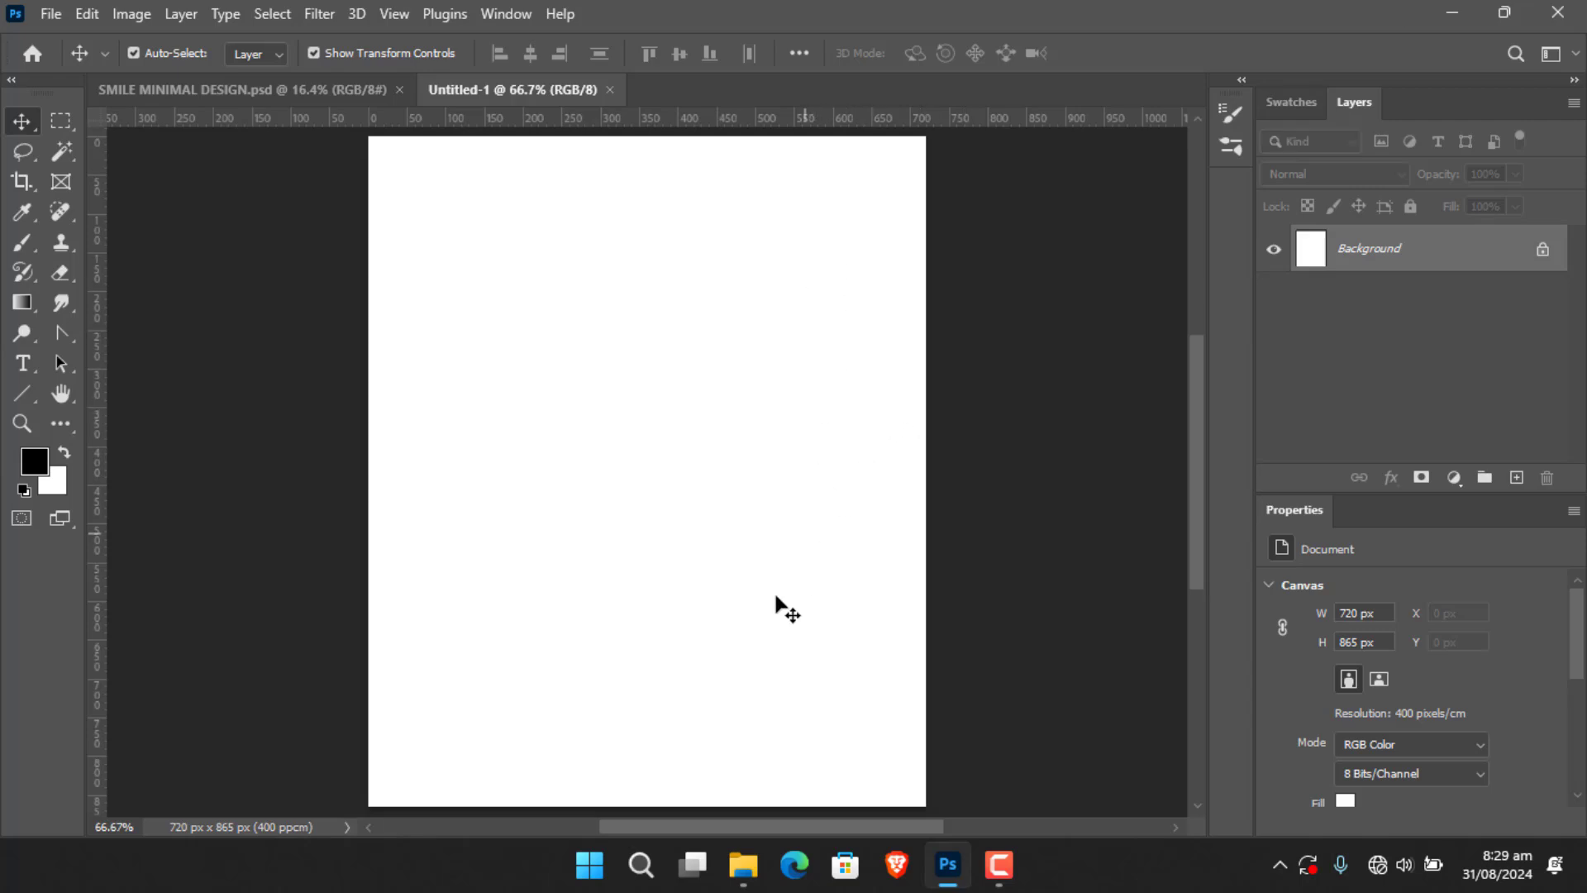
left_click(744, 864)
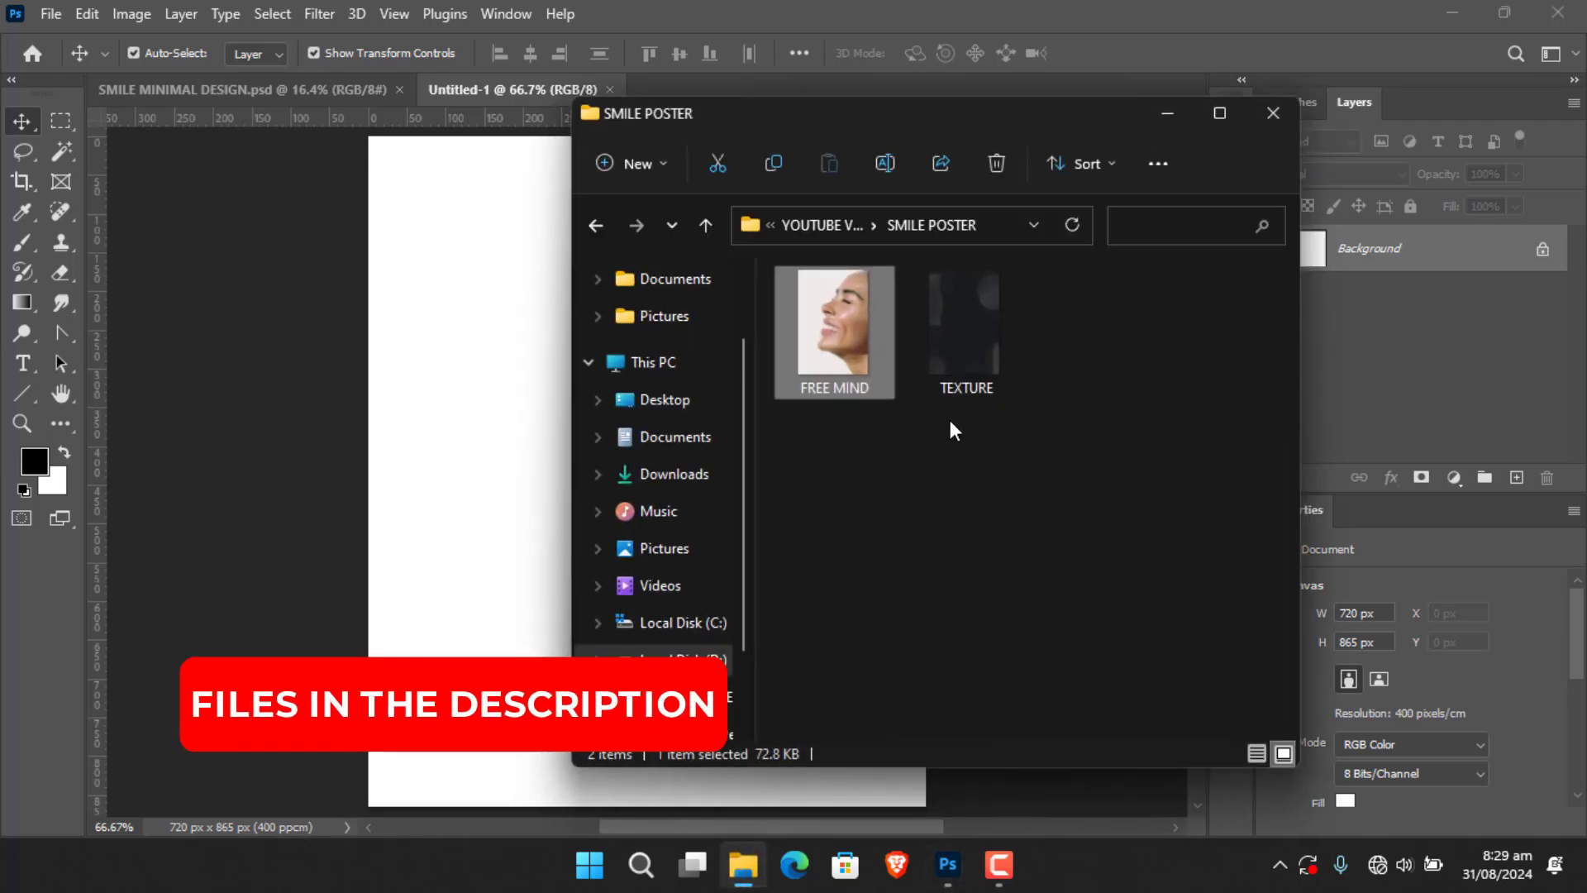
left_click_drag(959, 347, 549, 390)
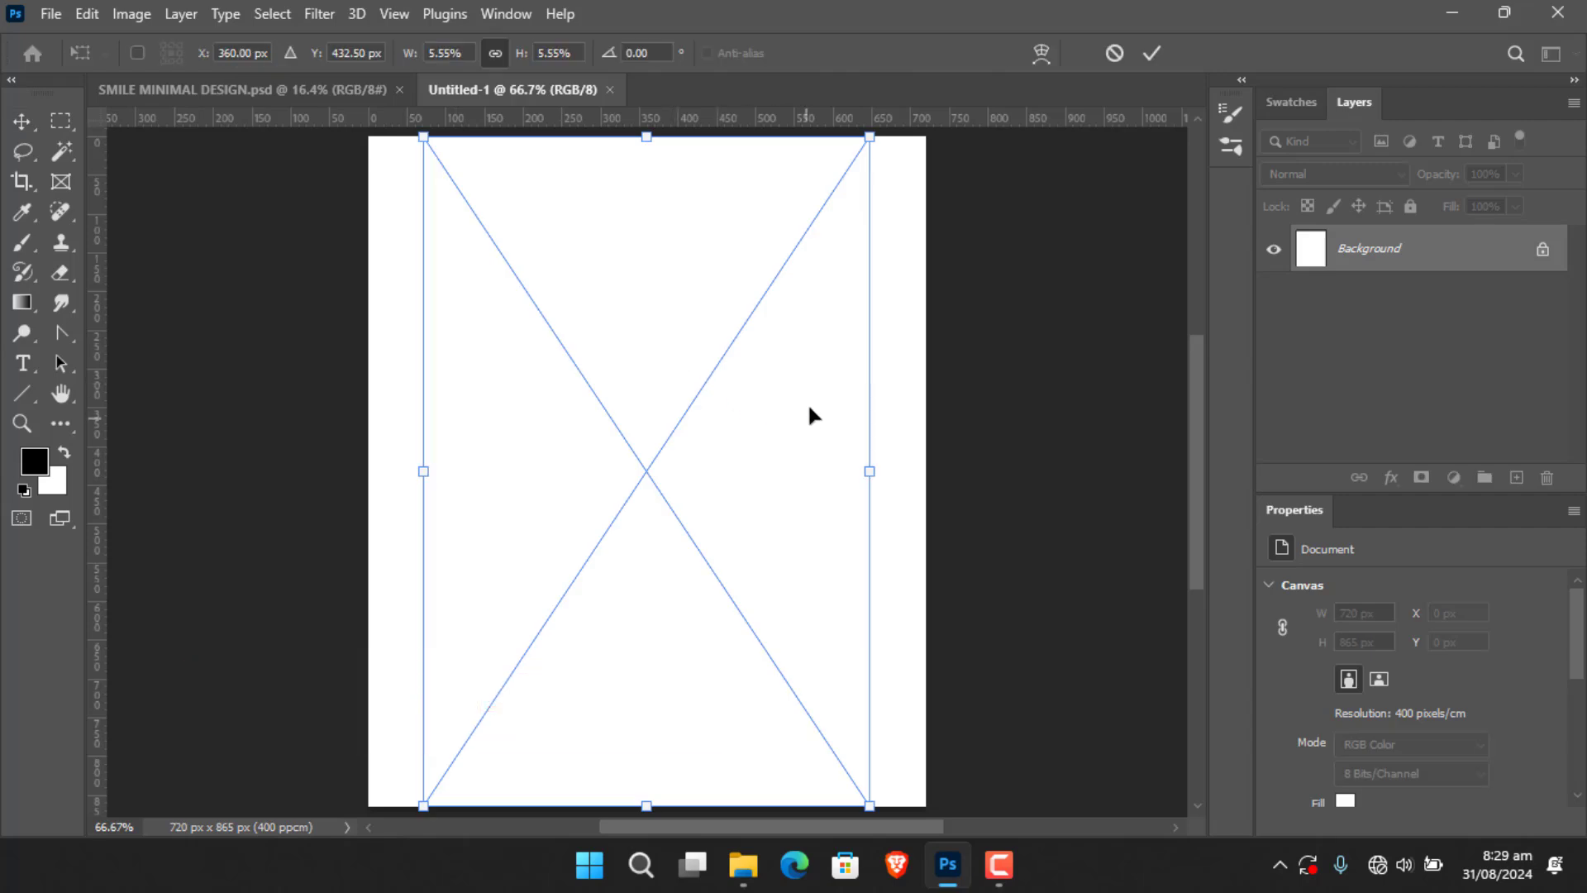
left_click(1150, 55)
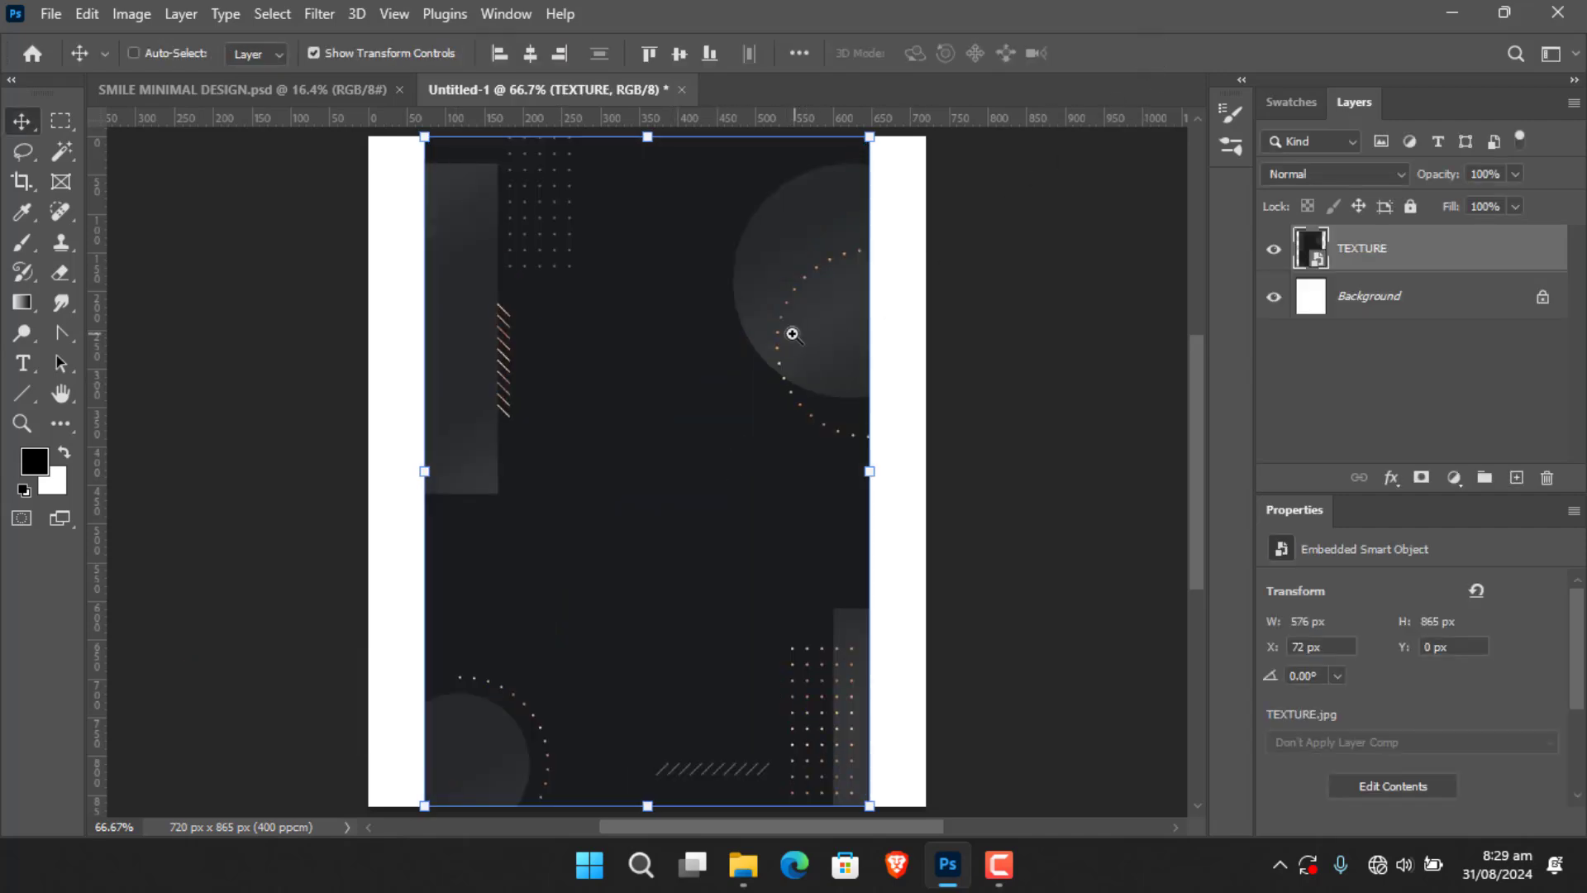
Enlarge the texture proportionally to about 726 × 1089 px so it spans the full canvas width.
left_click_drag(792, 334, 649, 416)
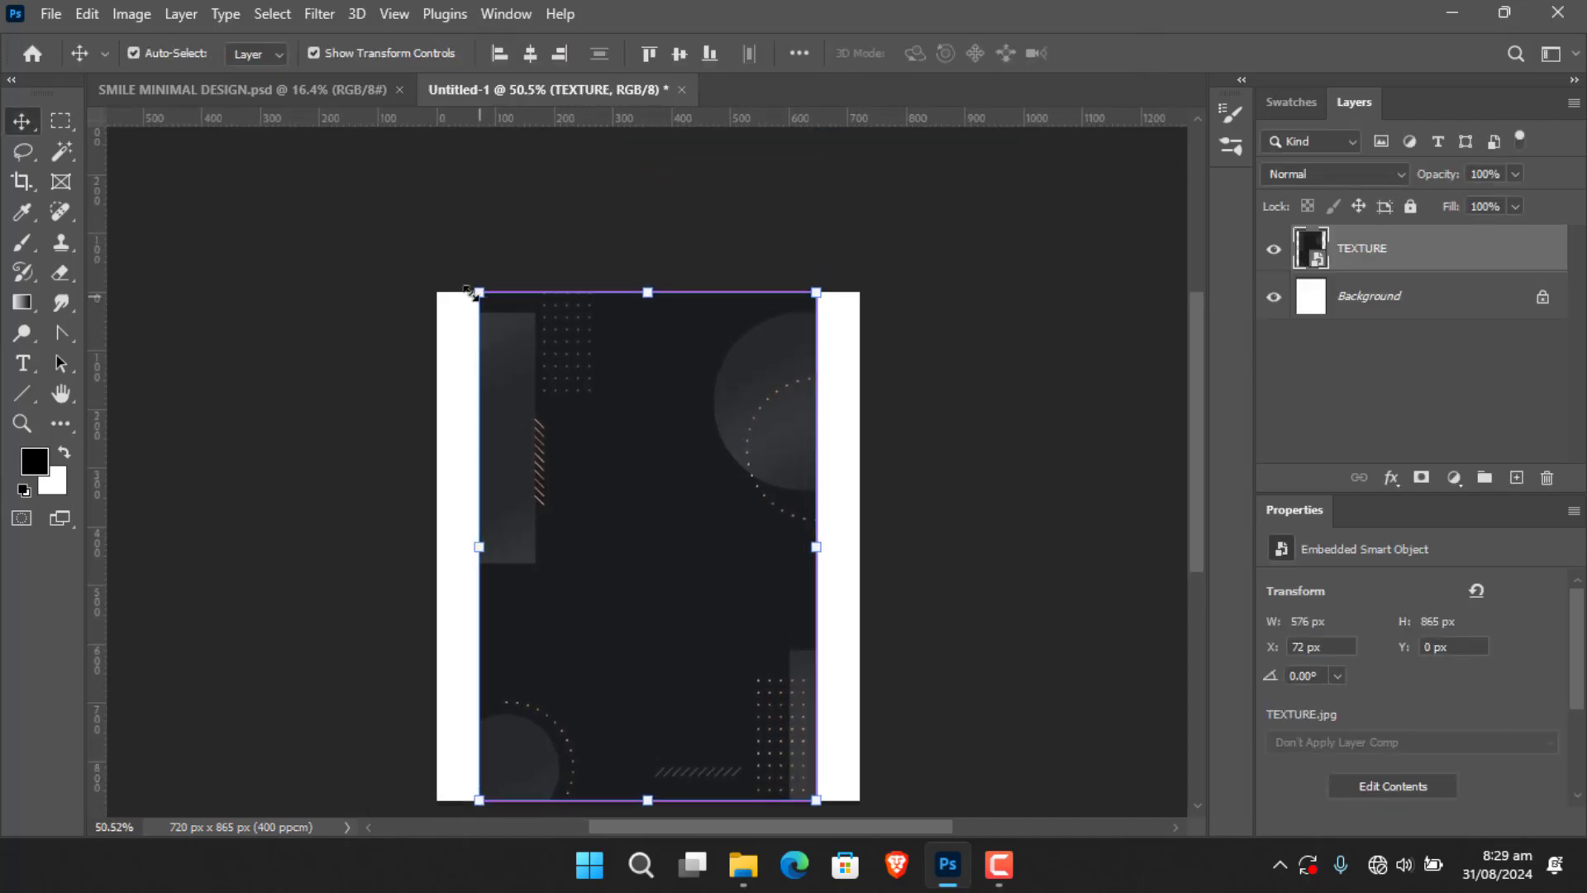
left_click_drag(478, 292, 389, 258)
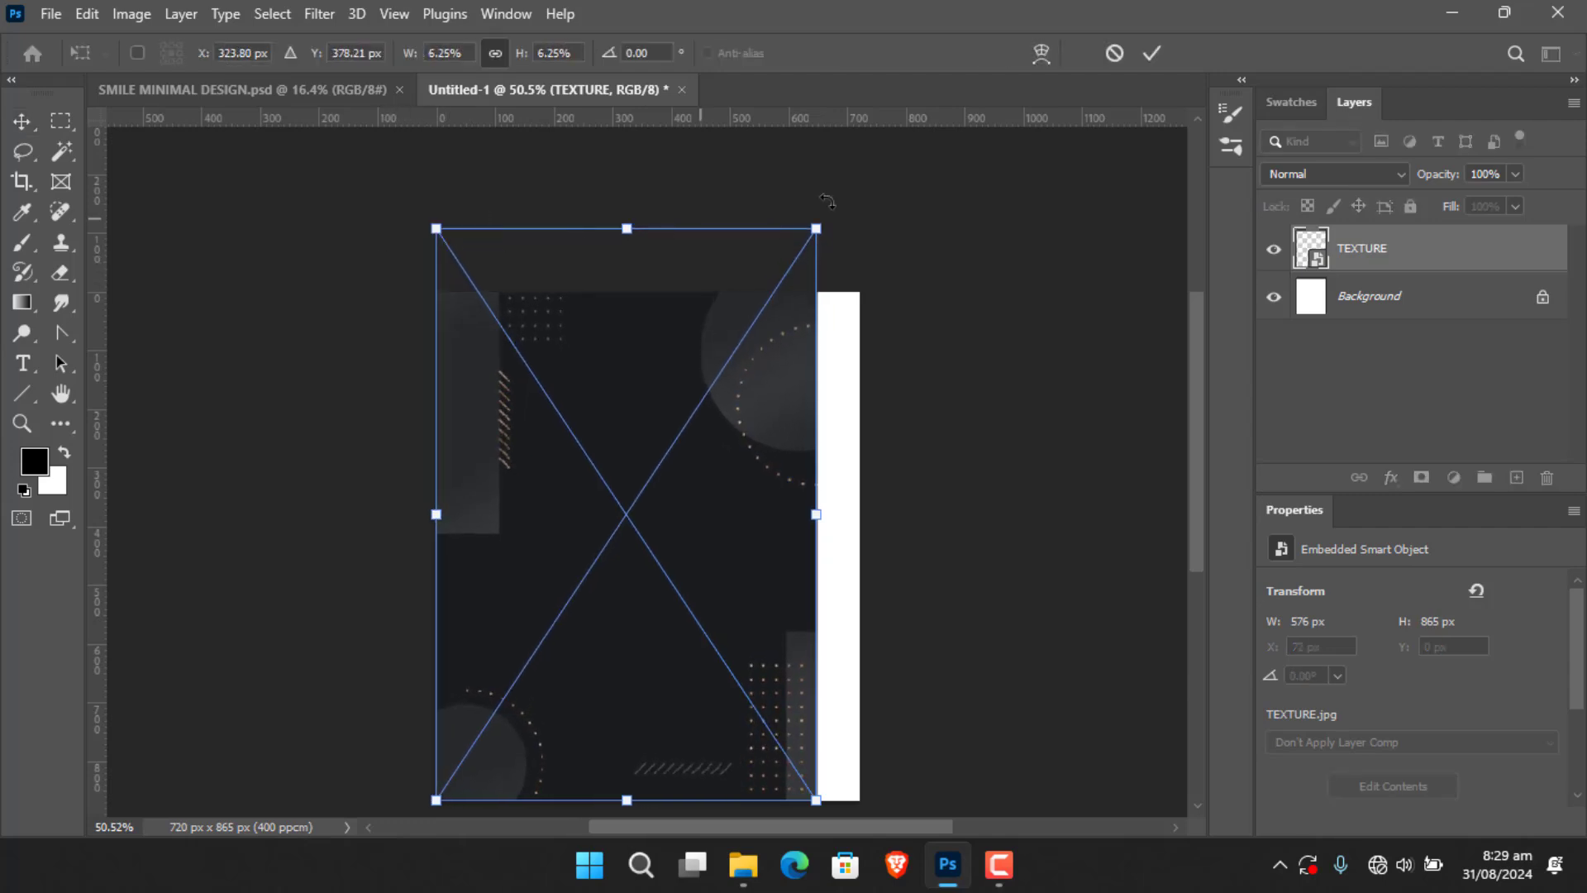
left_click_drag(816, 230, 917, 188)
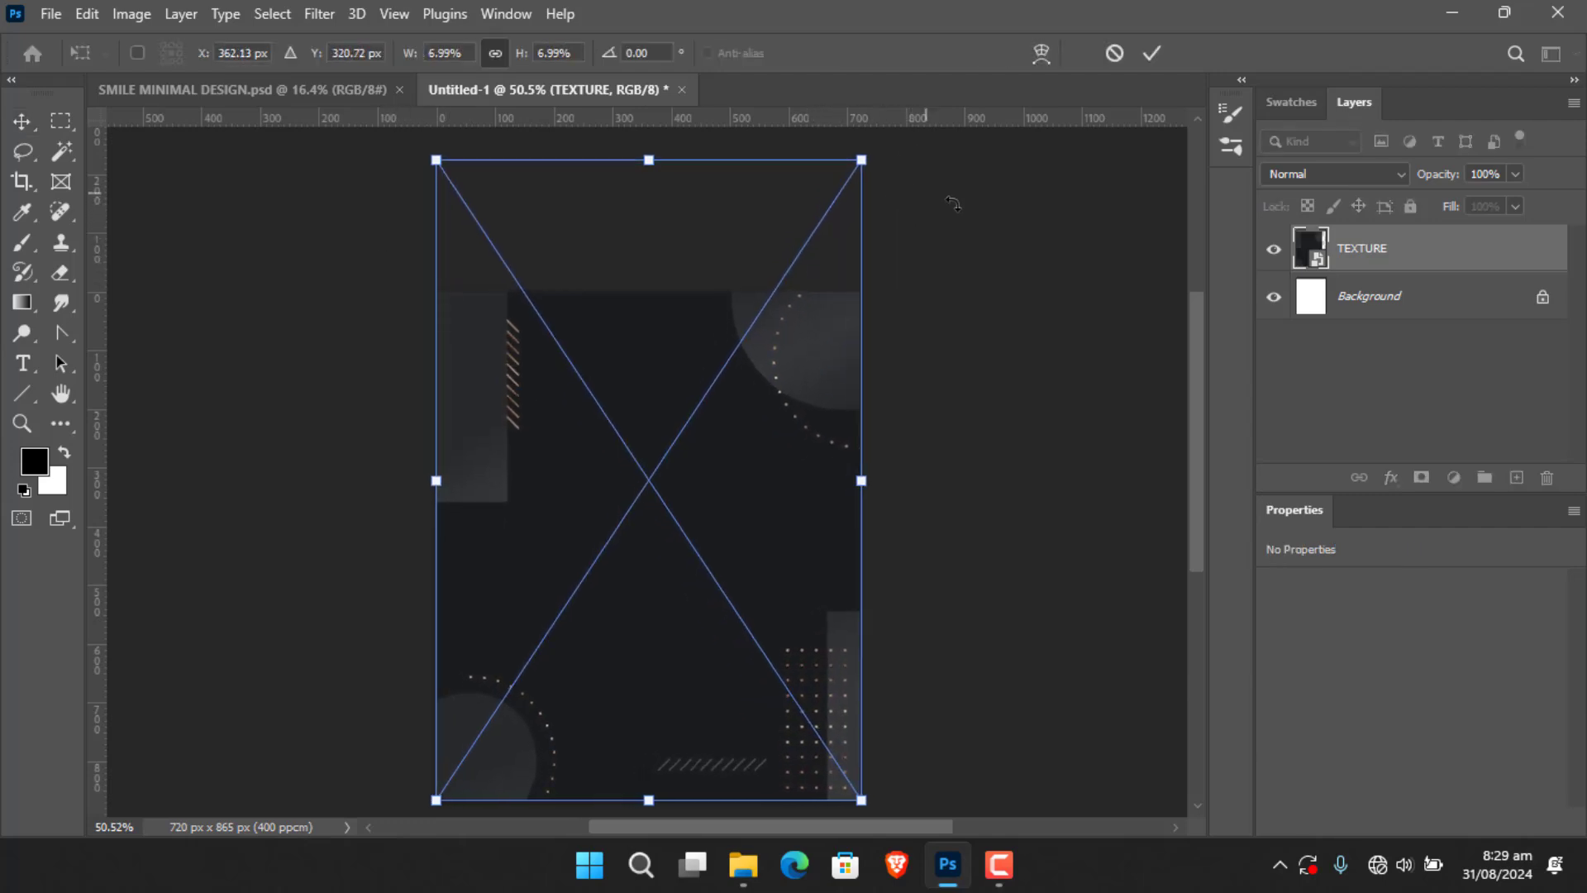
left_click(1151, 53)
scroll(954, 360, "down", 1)
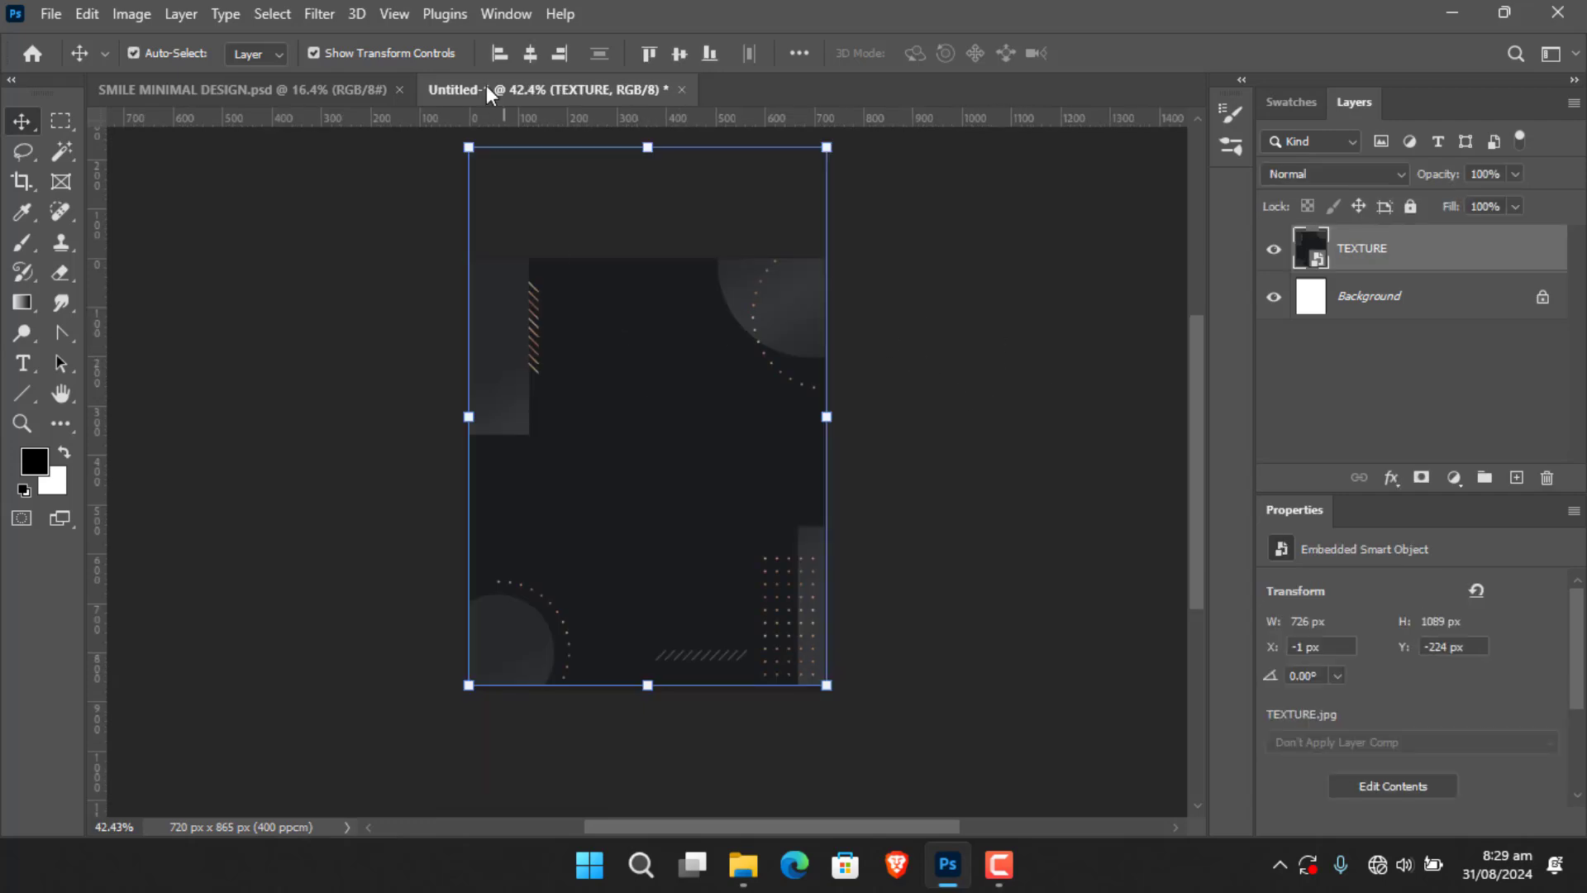
Align the texture's horizontal and vertical centers to the canvas and deselect it.
left_click(530, 55)
left_click(678, 55)
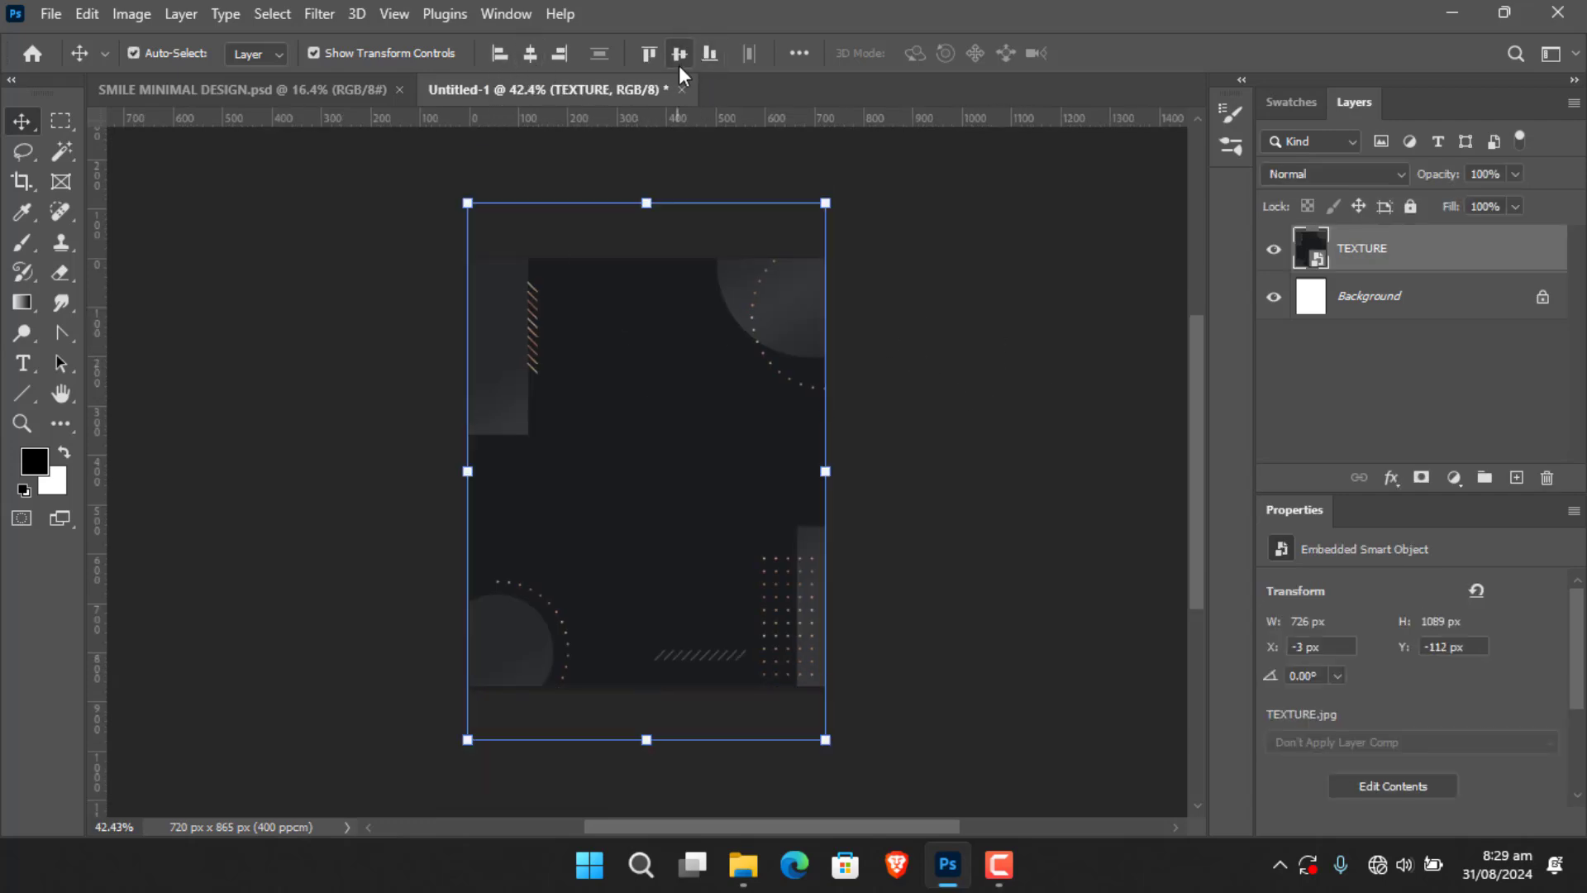
left_click(972, 311)
scroll(500, 238, "up", 2)
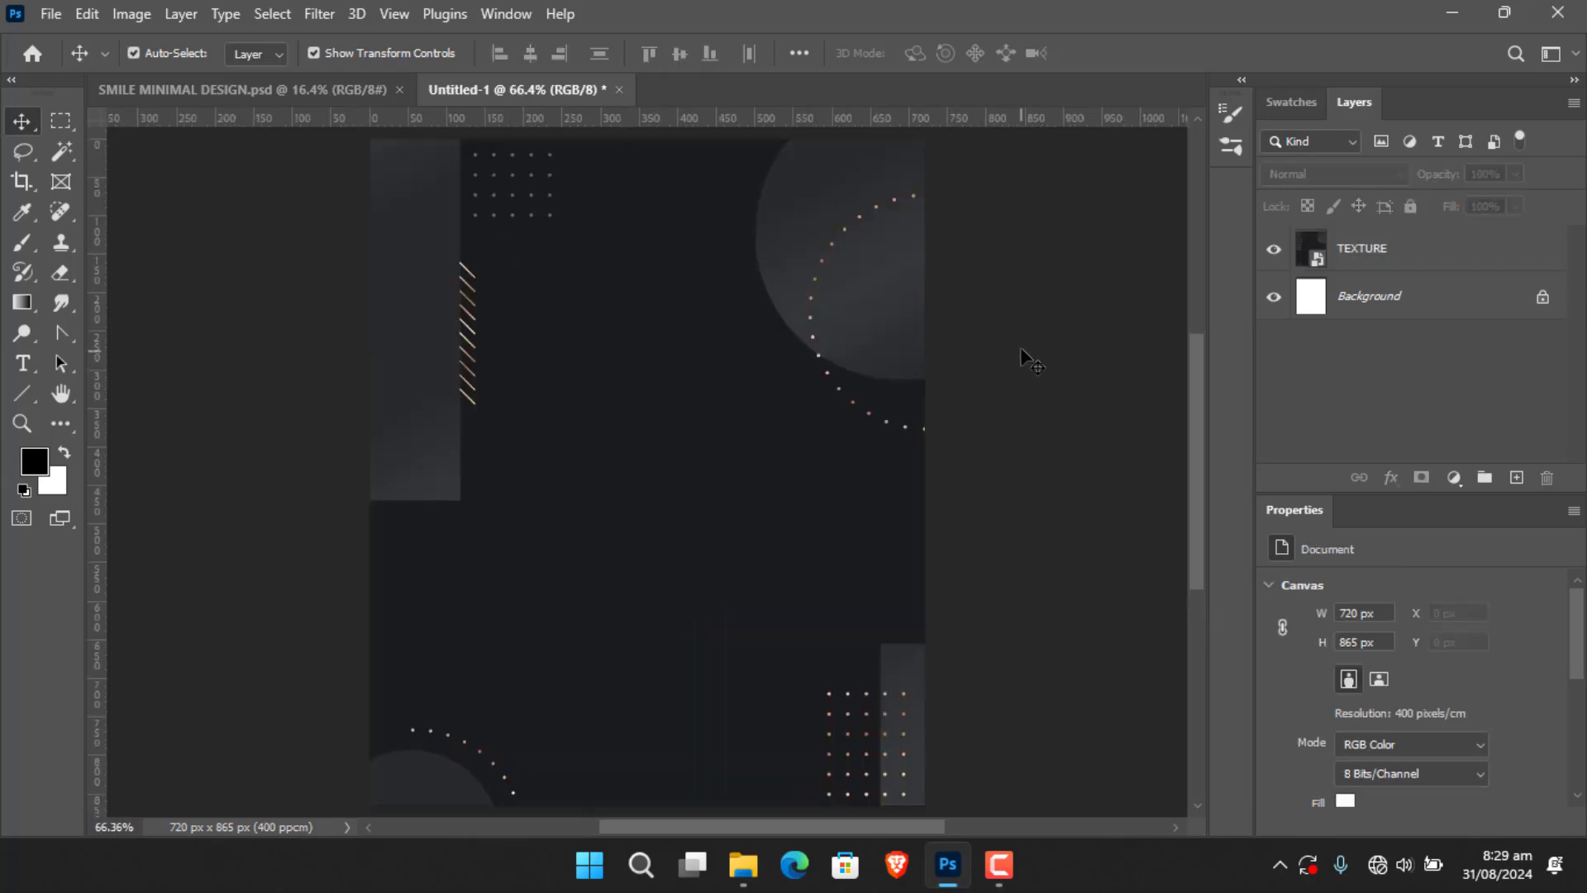
Set the TEXTURE layer's blend mode to Difference.
left_click(1434, 254)
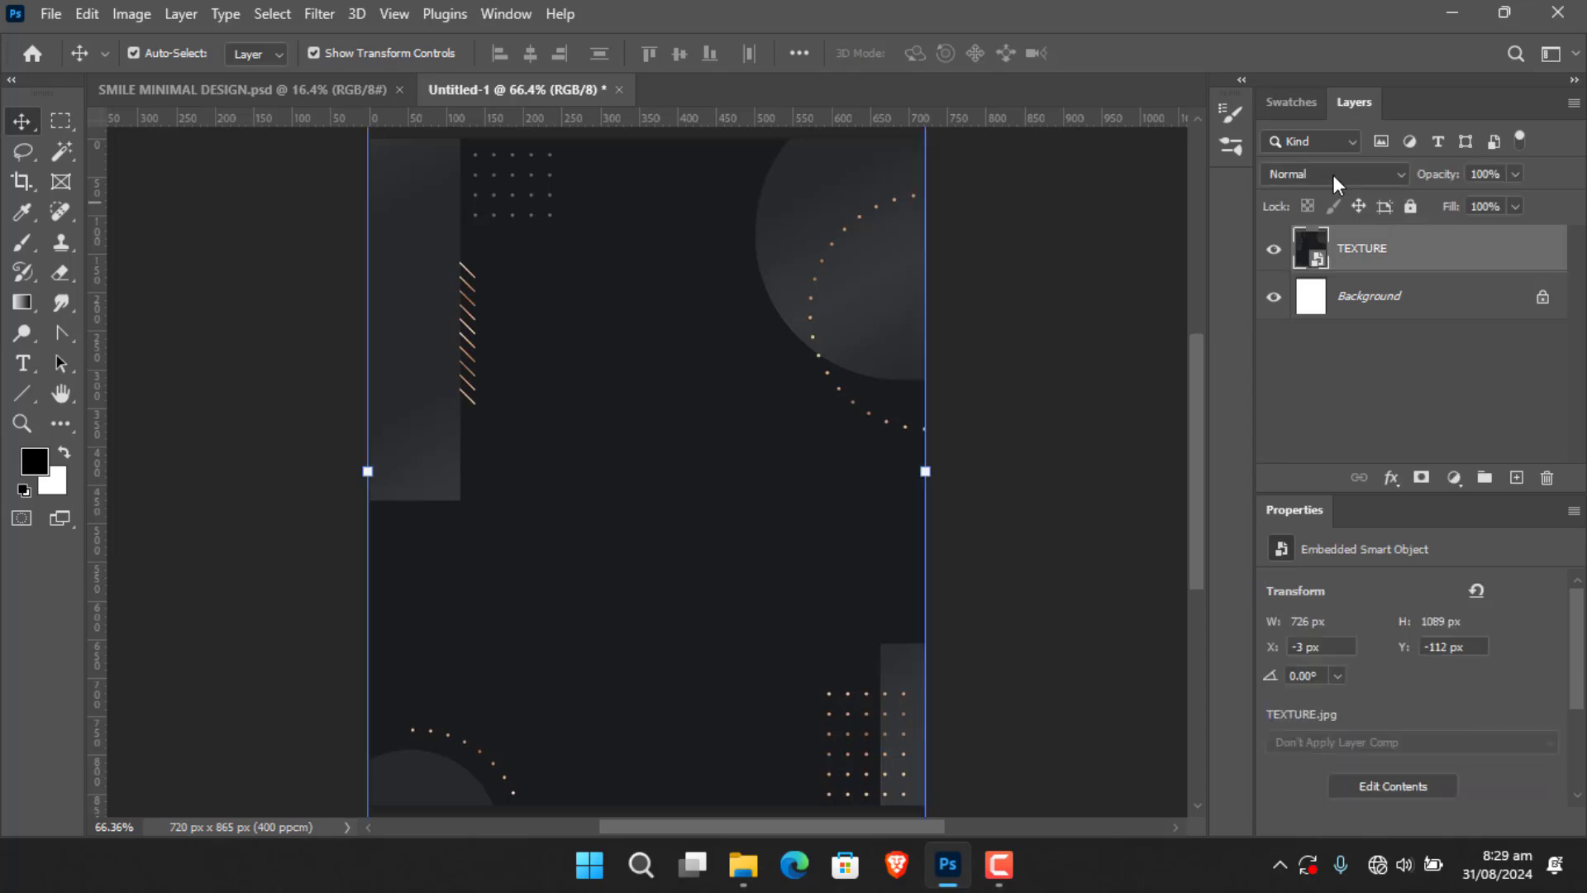
left_click(1393, 175)
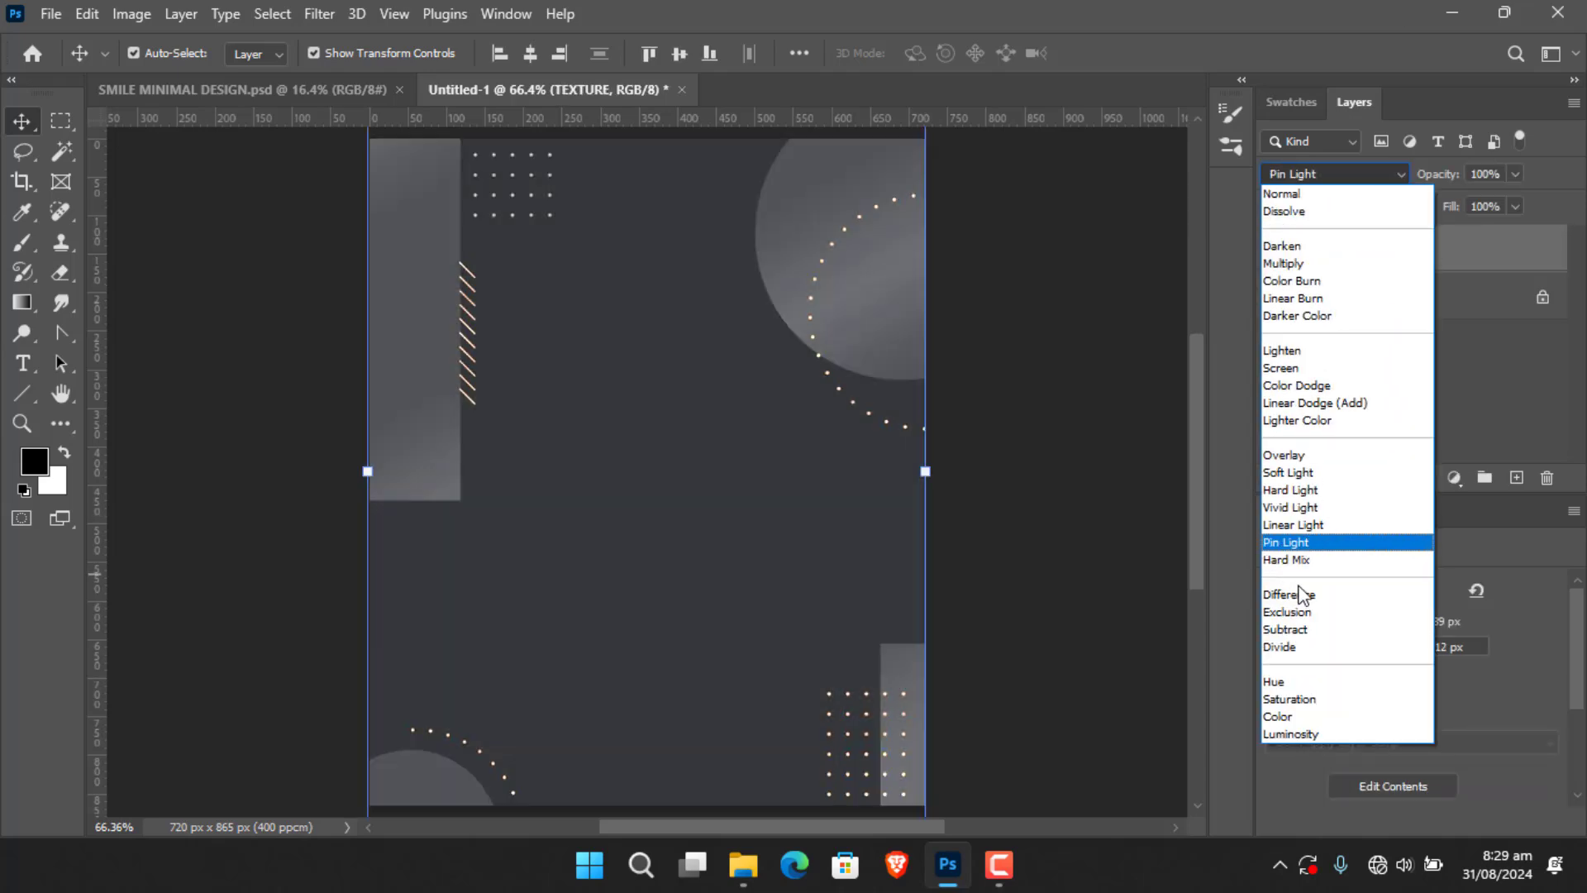
left_click(1303, 595)
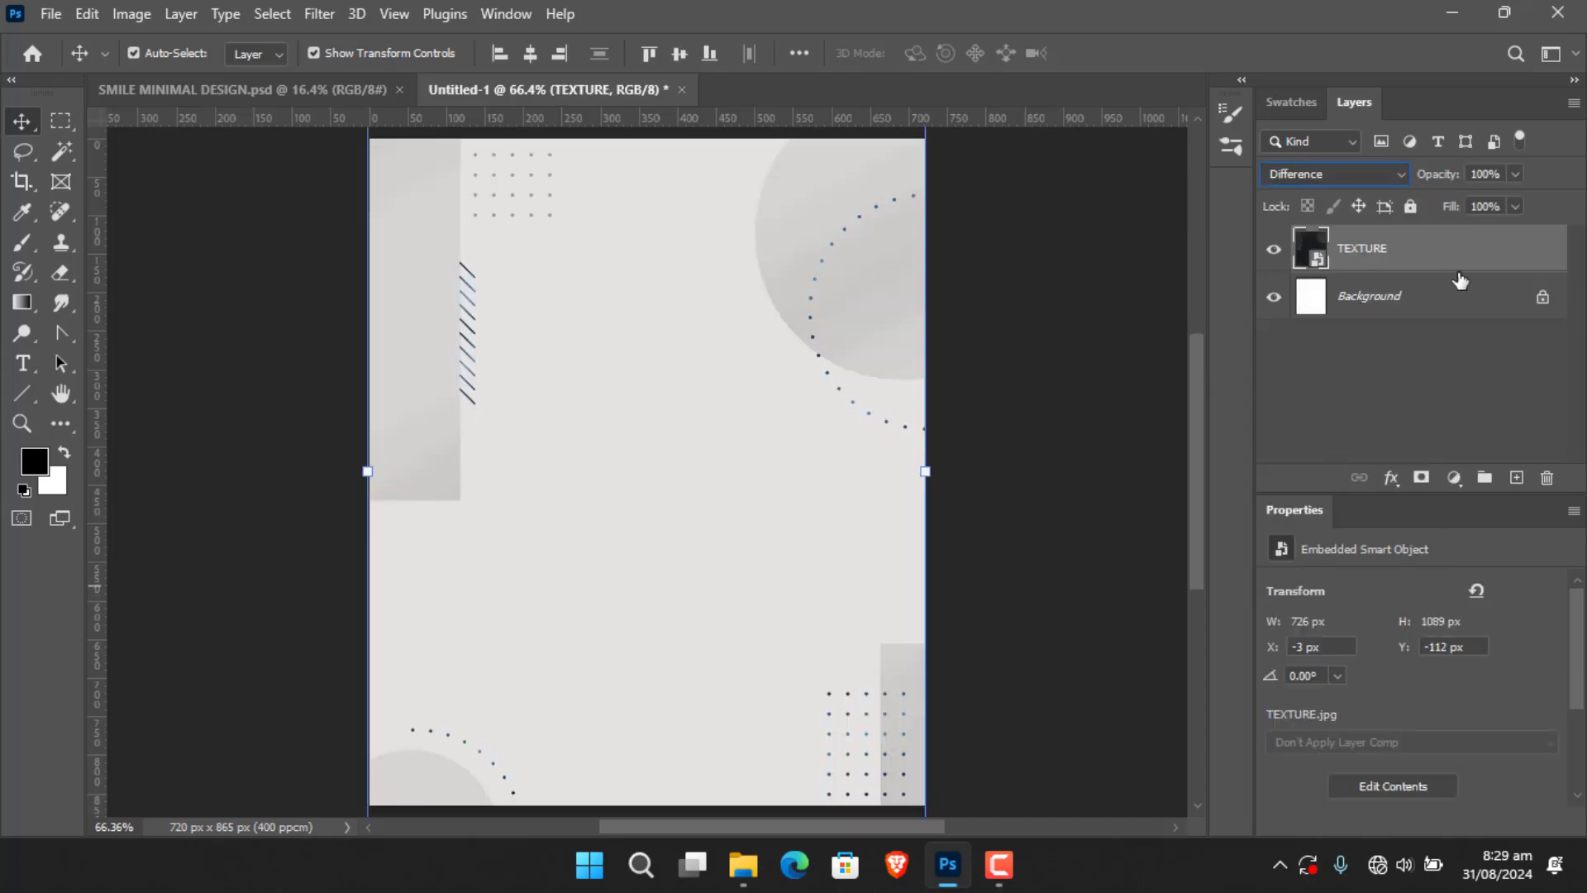
Duplicate the TEXTURE layer and rotate the copy by -90° around its center.
left_click_drag(1460, 281, 1516, 476)
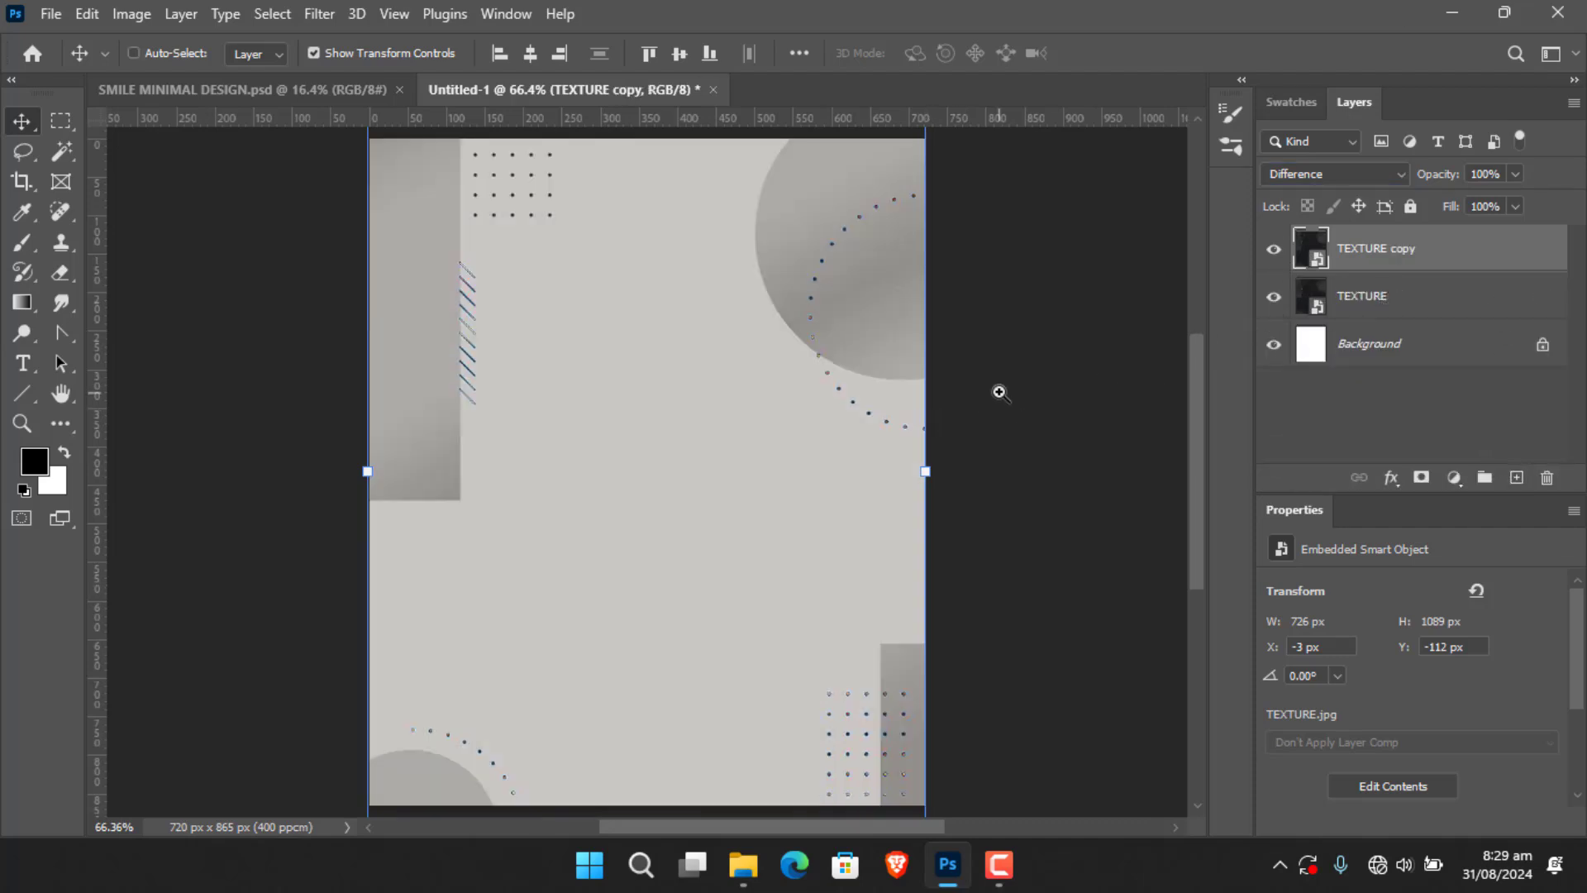
scroll(999, 391, "down", 3)
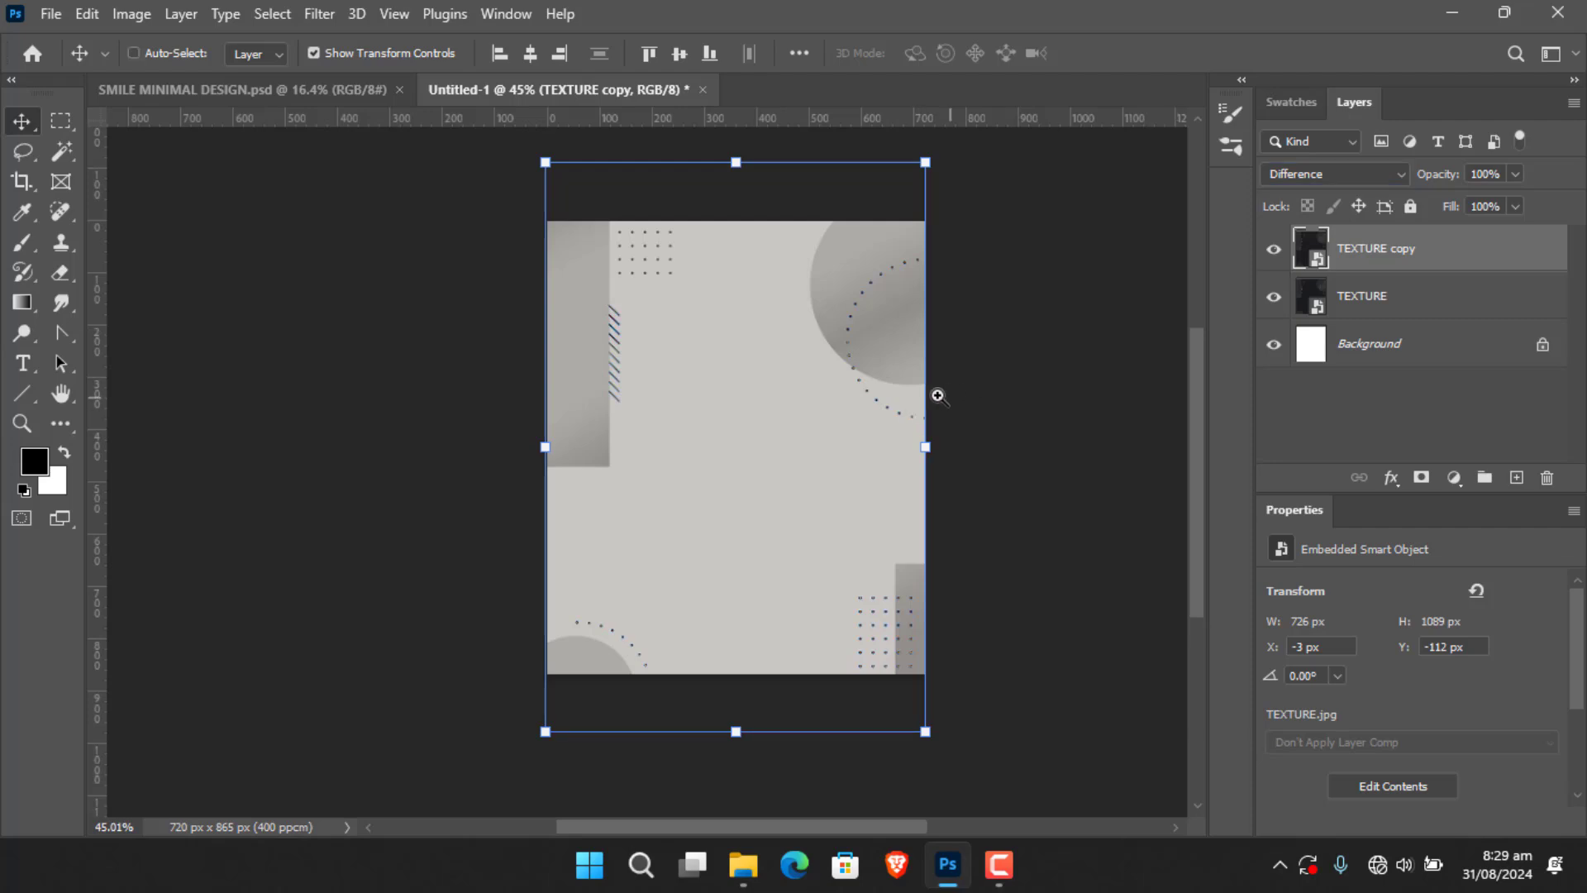
left_click_drag(937, 395, 923, 395)
left_click_drag(846, 350, 794, 413)
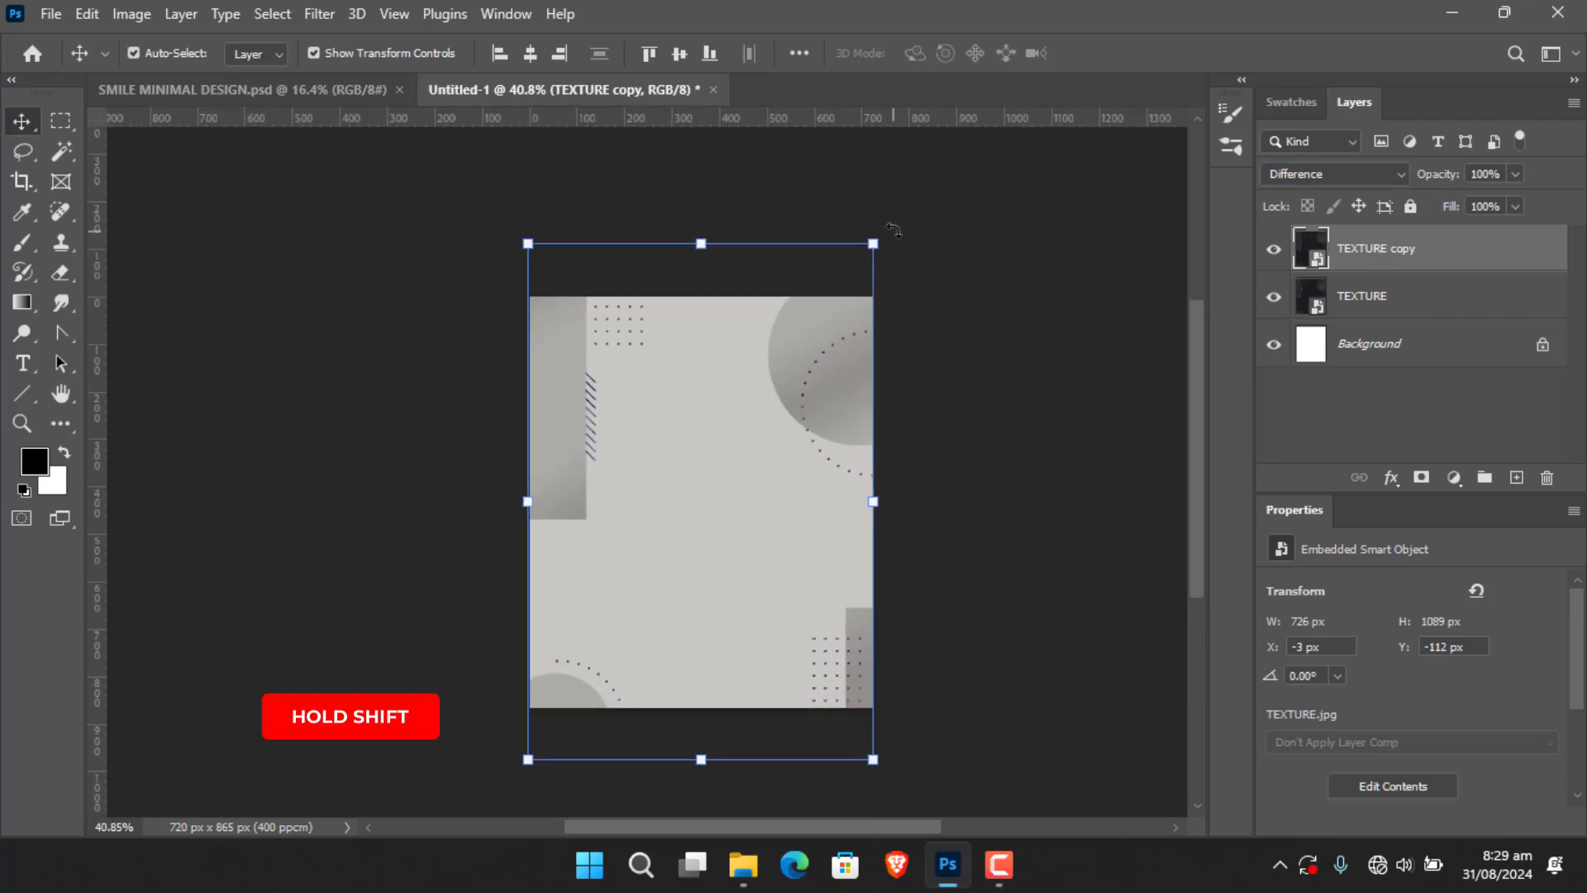
left_click_drag(889, 234, 504, 310)
key("Return")
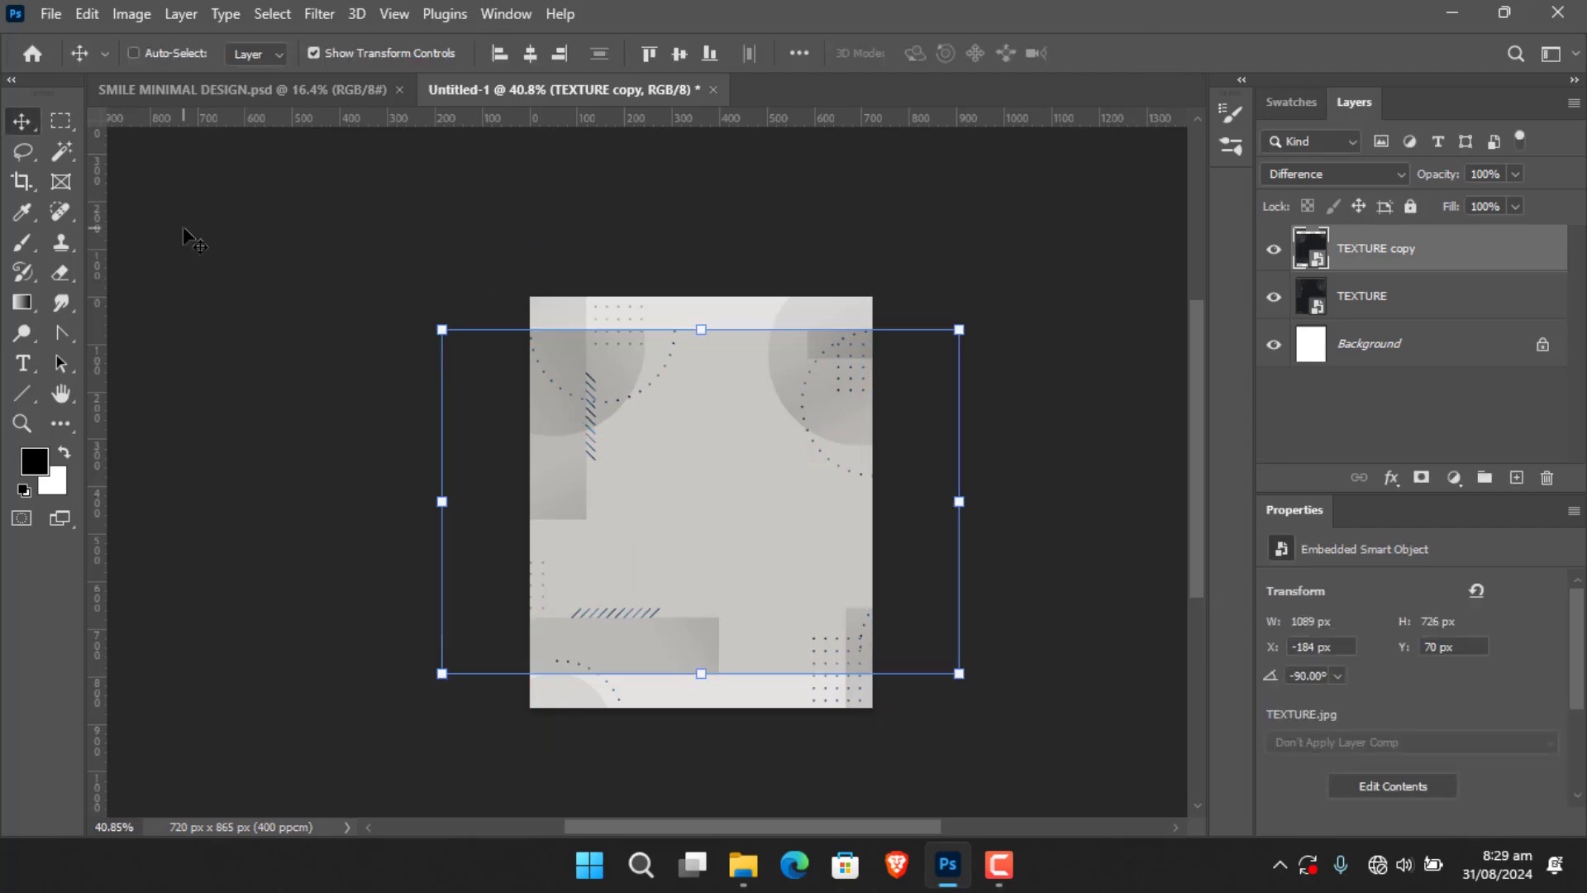
Move the rotated texture copy straight down until its diagonal stripes sit near the canvas's lower edge.
key("ctrl+0")
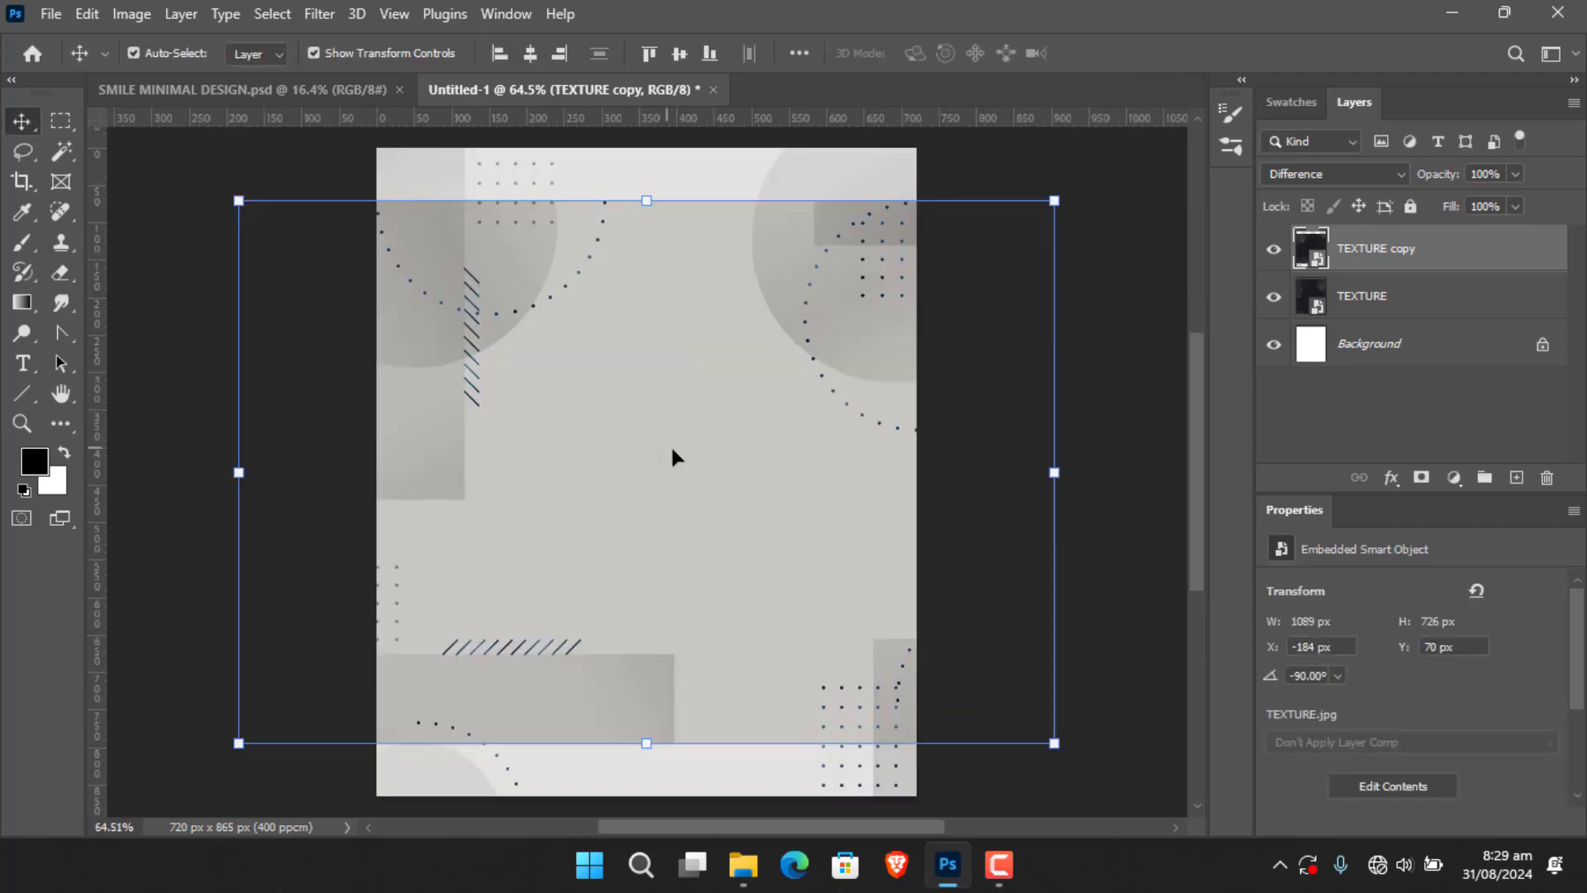
left_click_drag(672, 450, 672, 547)
left_click(1066, 223)
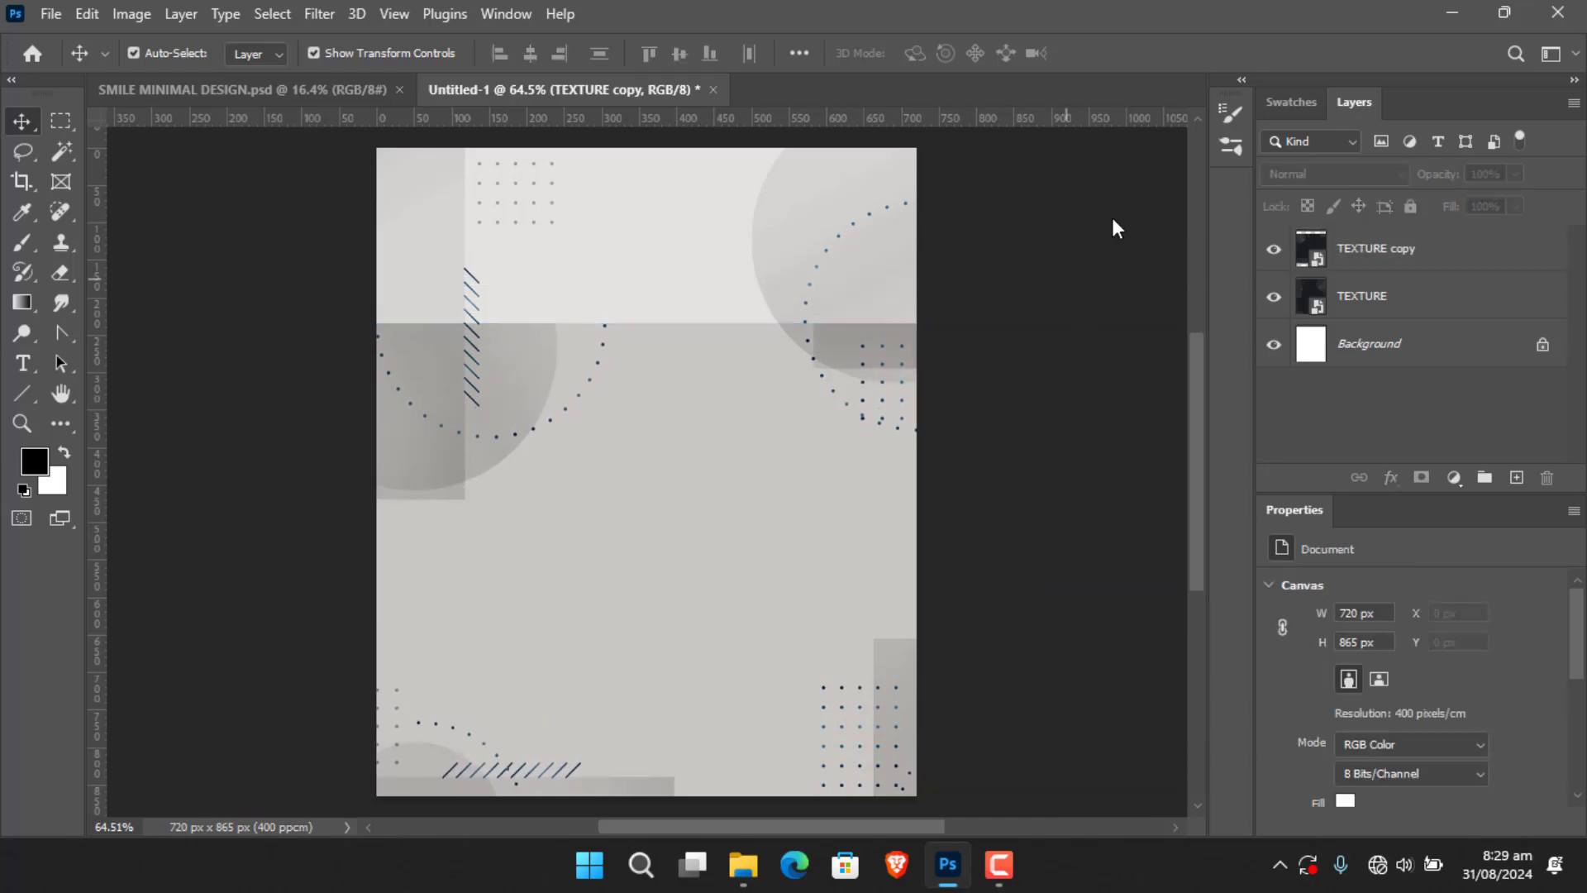
Add a layer mask to the TEXTURE copy layer and fill the mask with black in Normal mode at 100% opacity.
left_click(1418, 262)
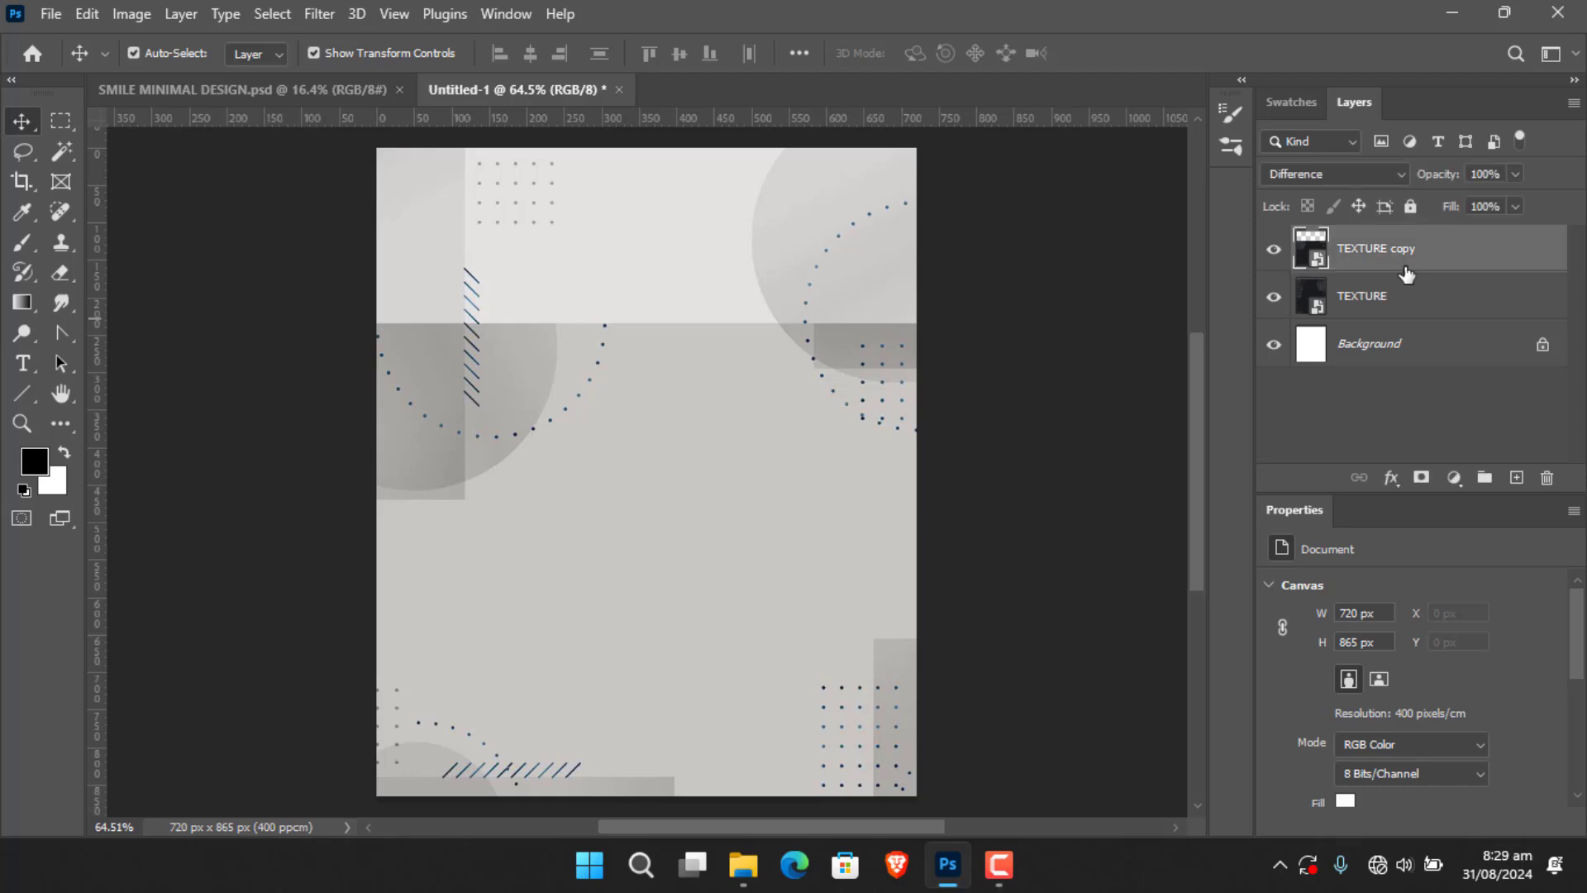
left_click(1421, 478)
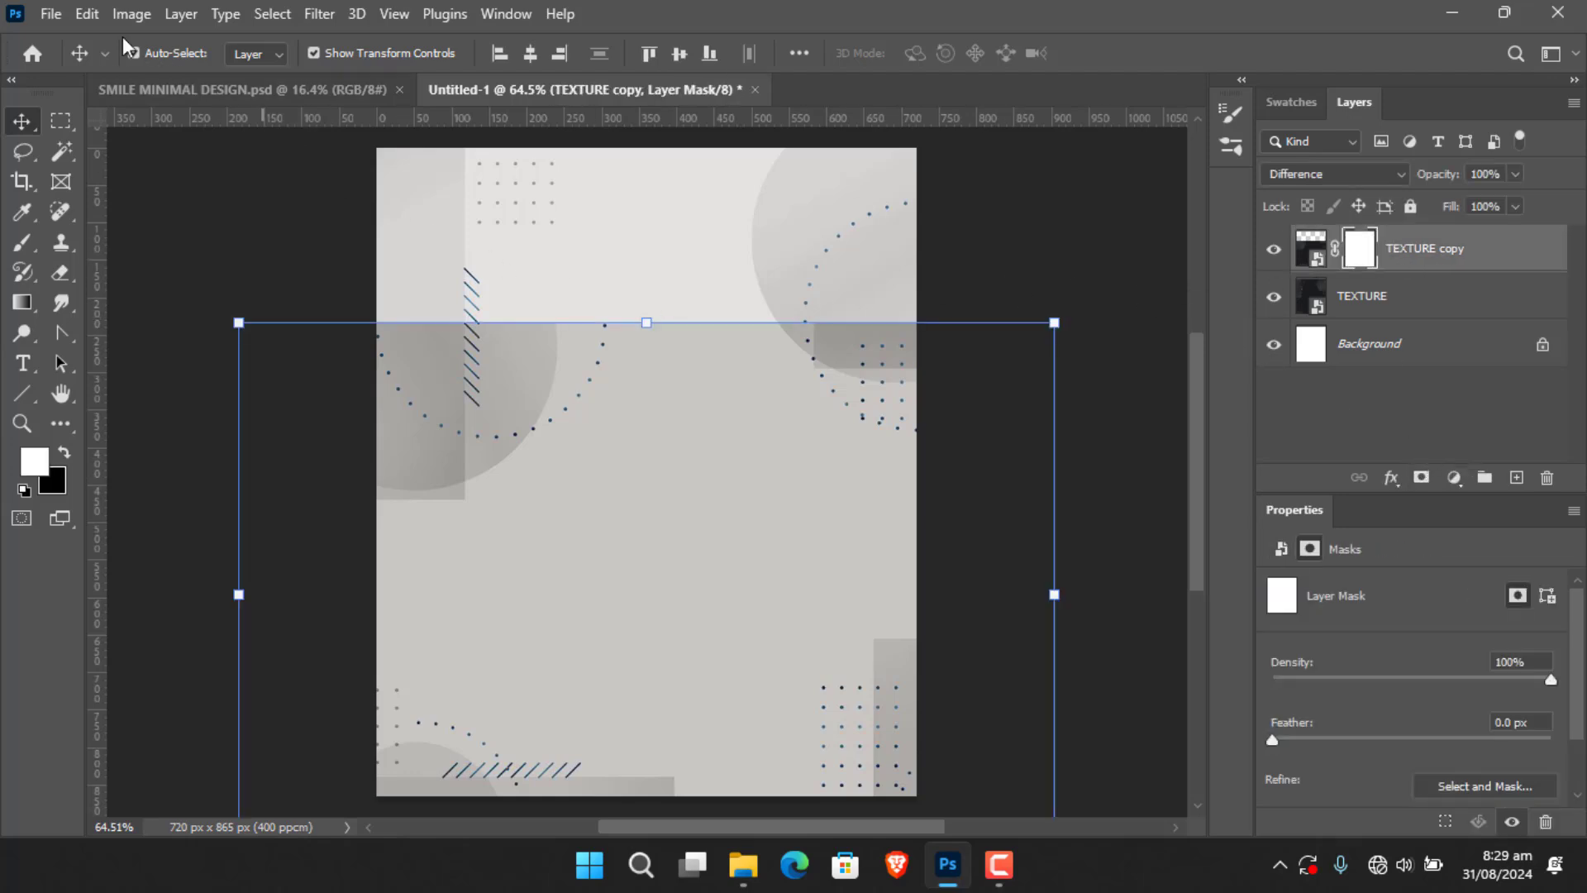
left_click(87, 14)
left_click(190, 372)
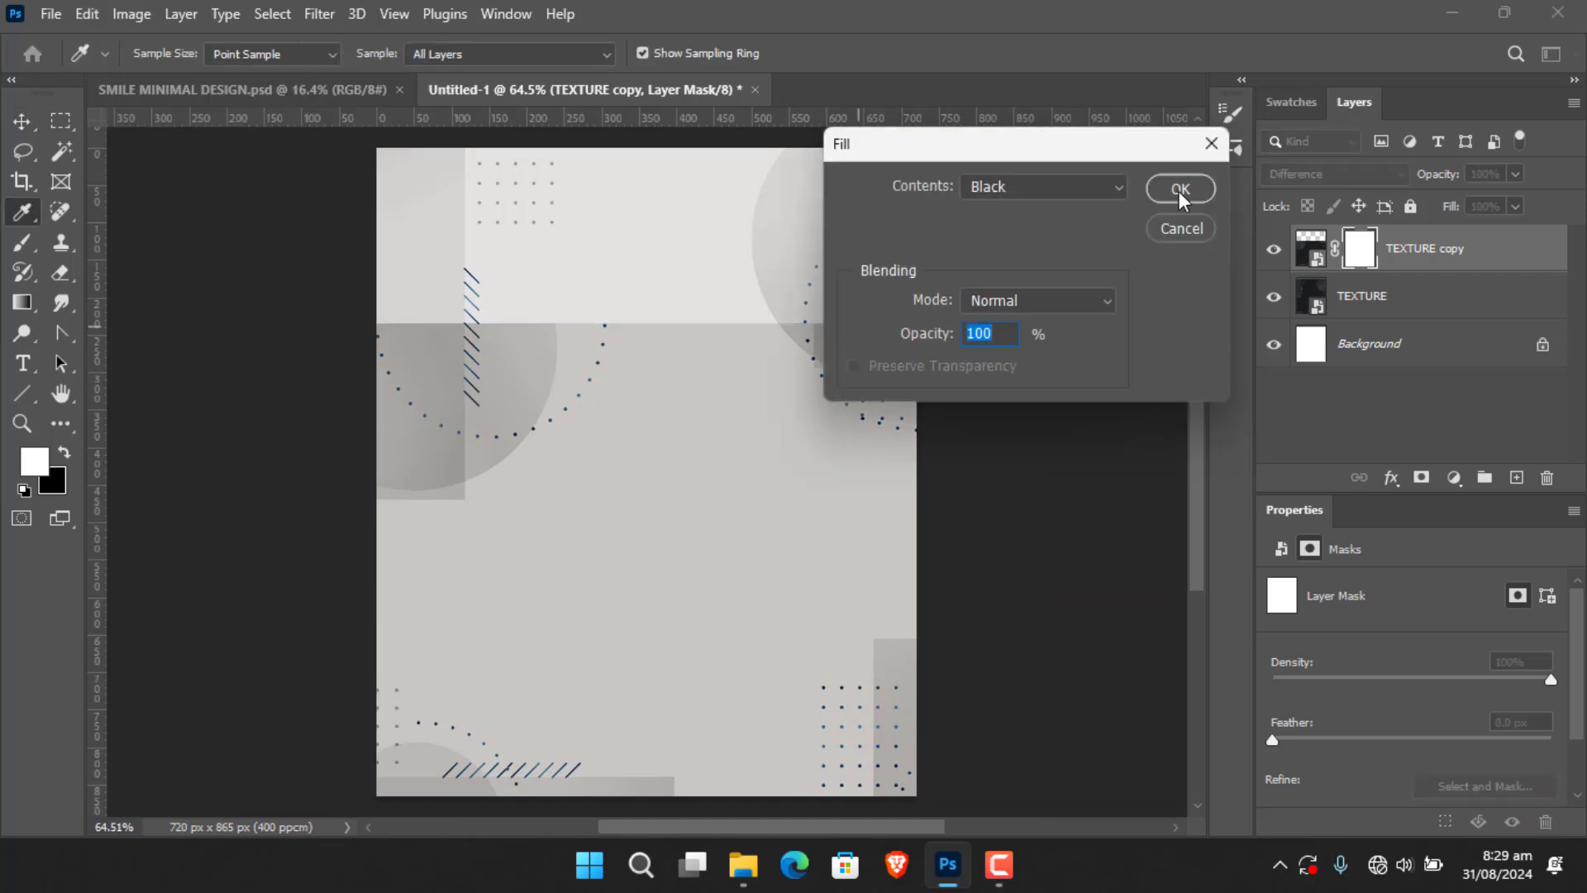
left_click(1179, 191)
left_click(992, 369)
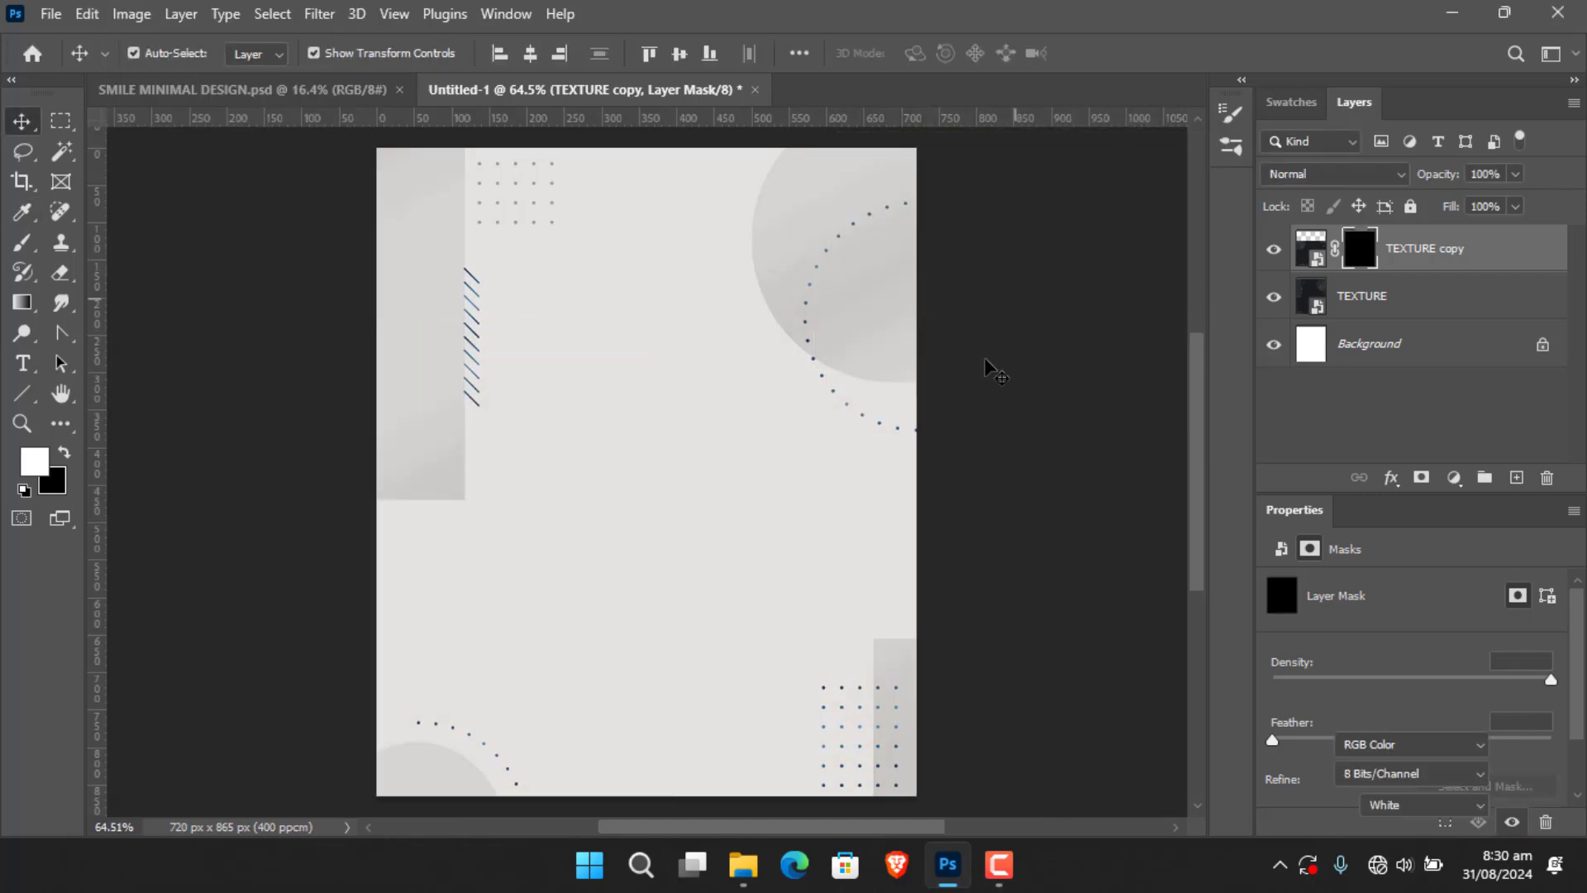
Paint white on the TEXTURE copy mask with an 80 px Soft Round brush to reveal the stripes and bar along the lower-left canvas edge.
left_click(65, 457)
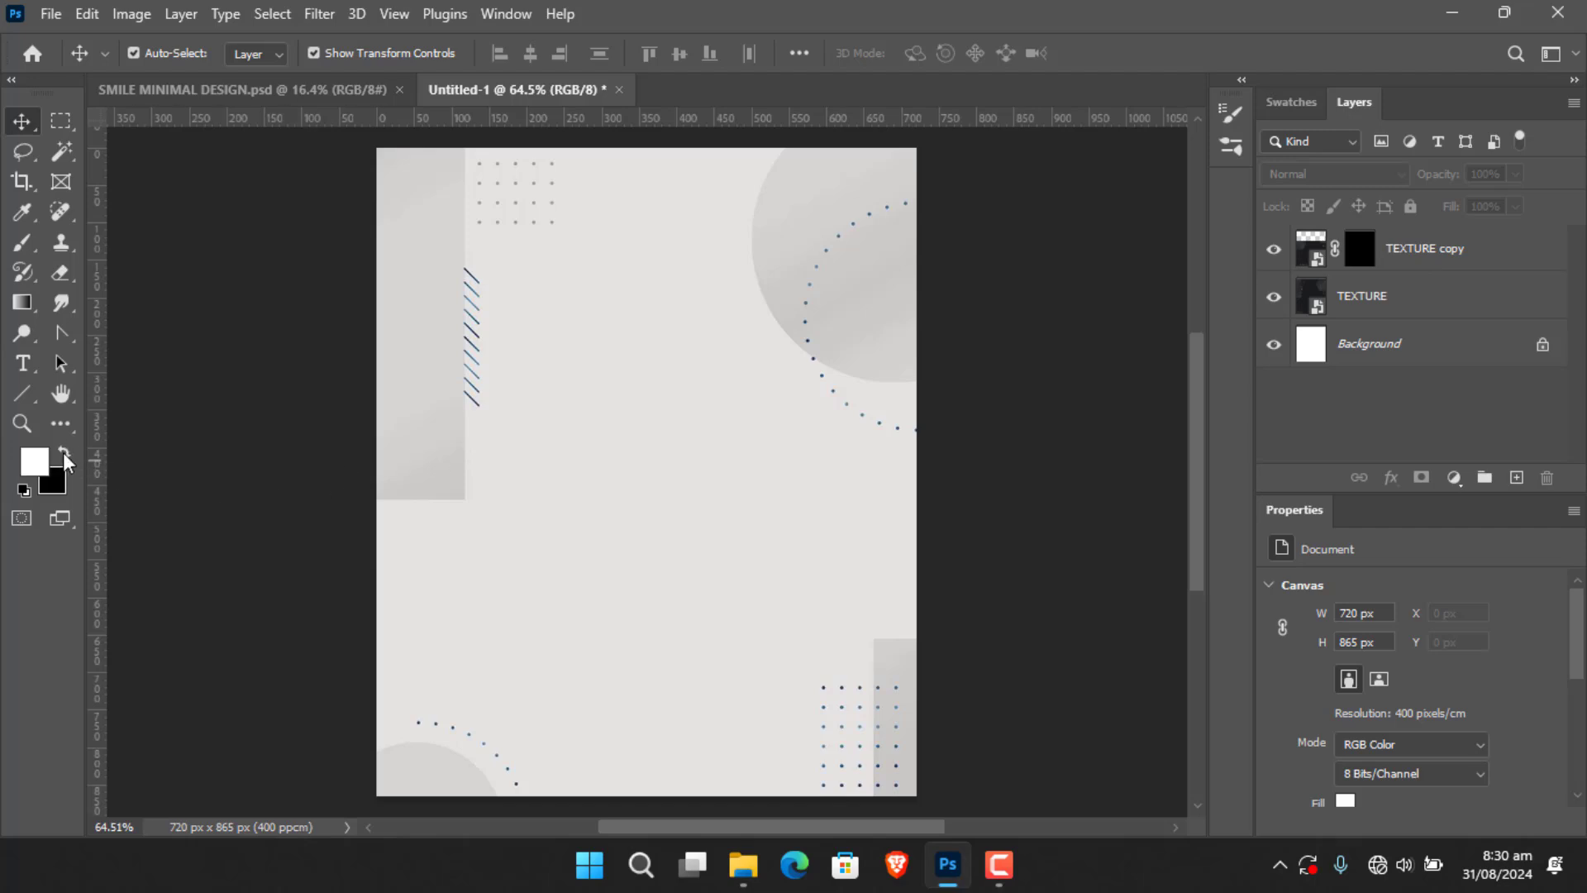
left_click(28, 243)
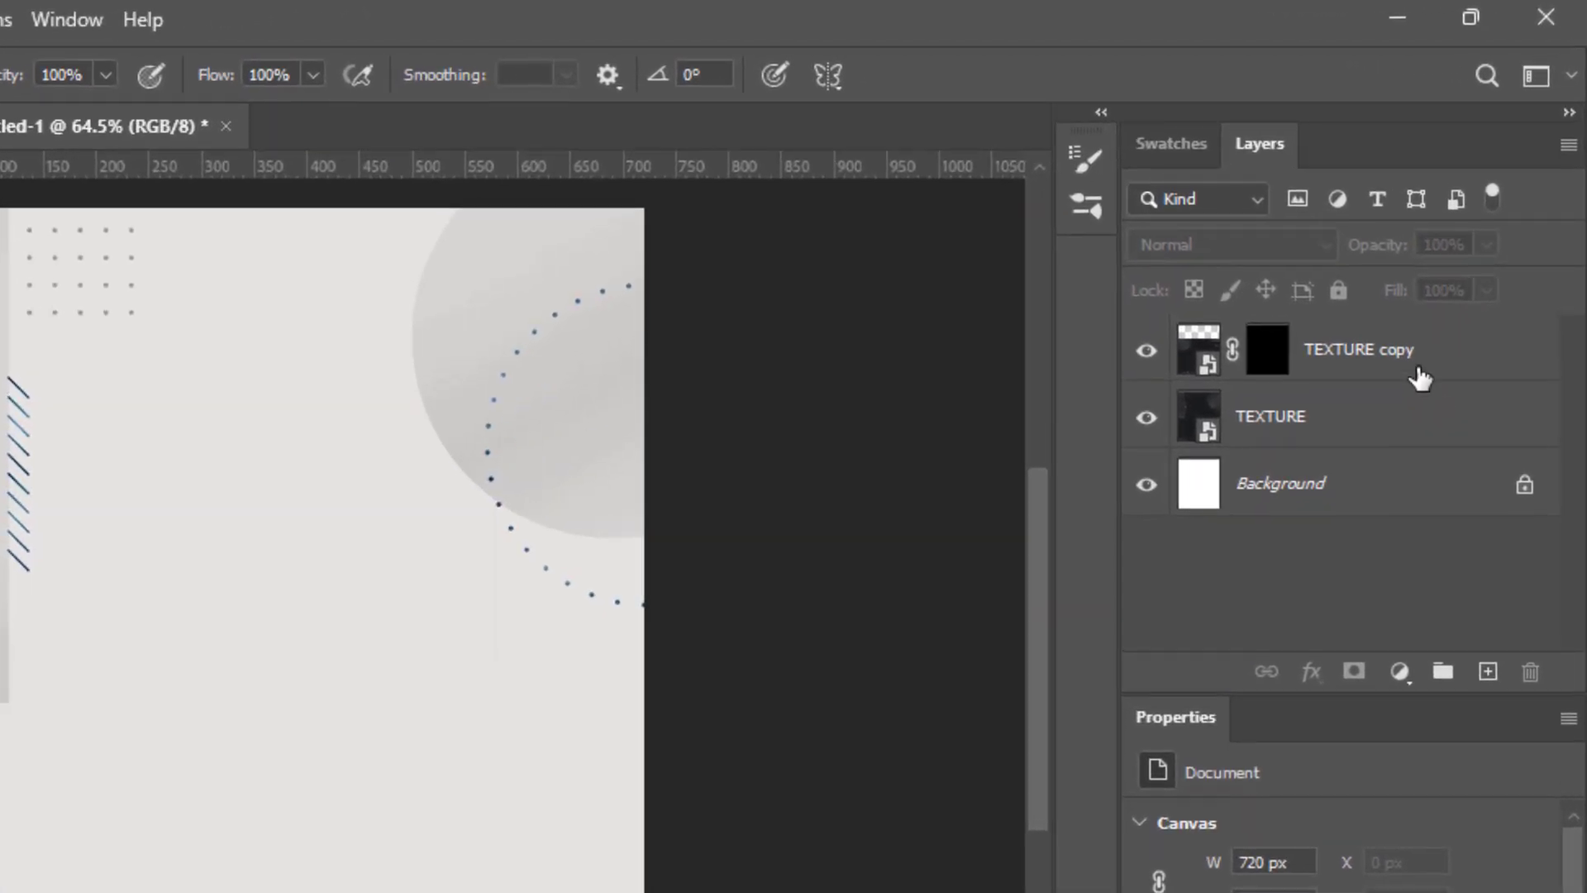
left_click(1462, 263)
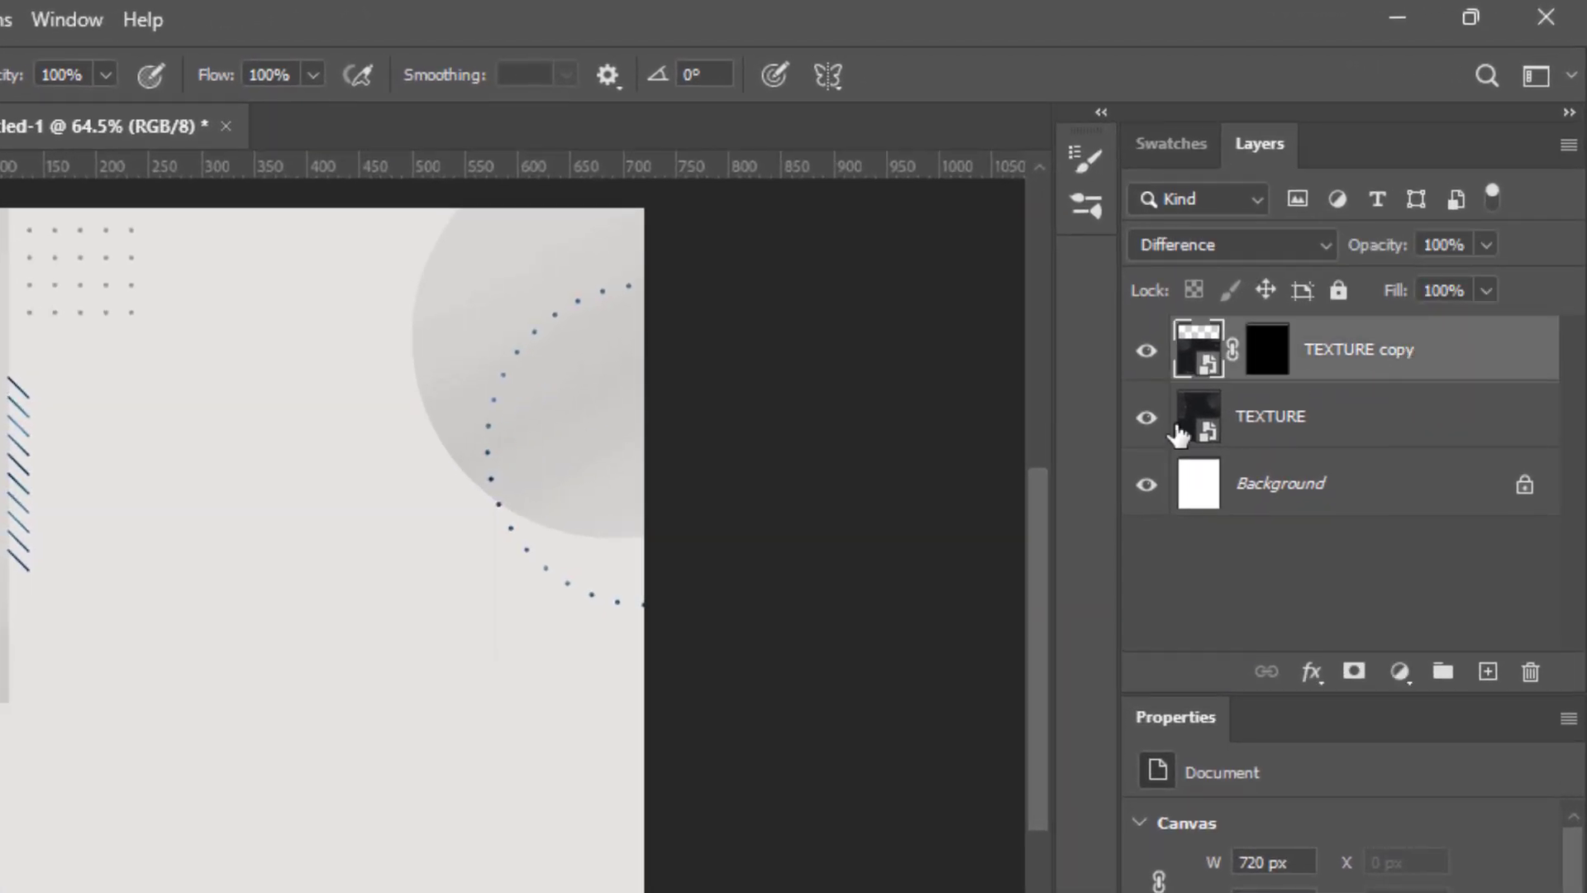
left_click(1262, 352)
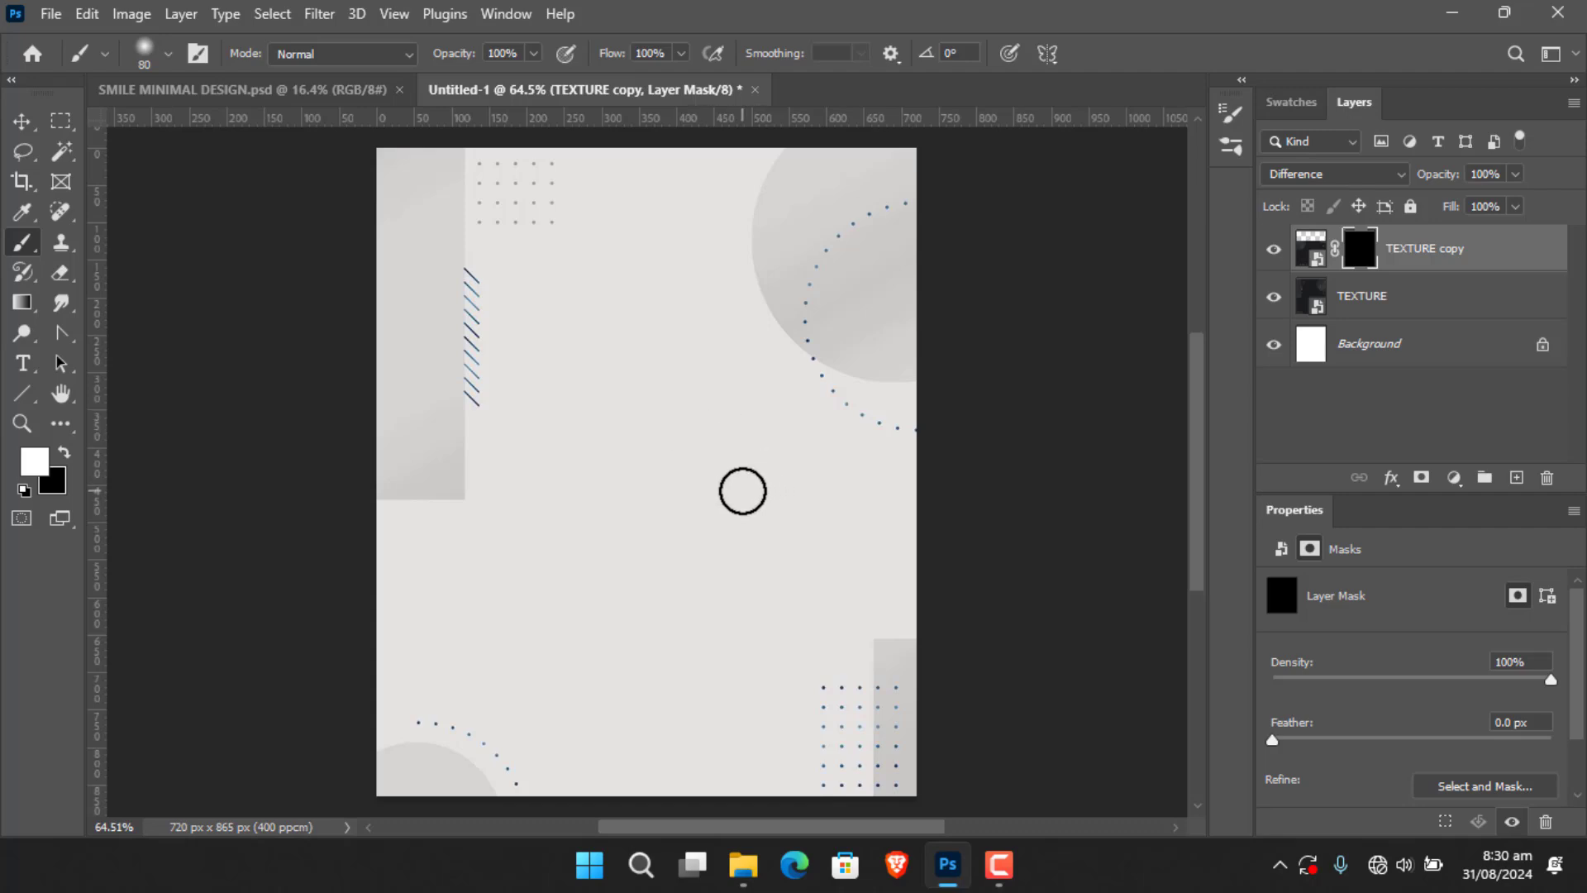
right_click(696, 531)
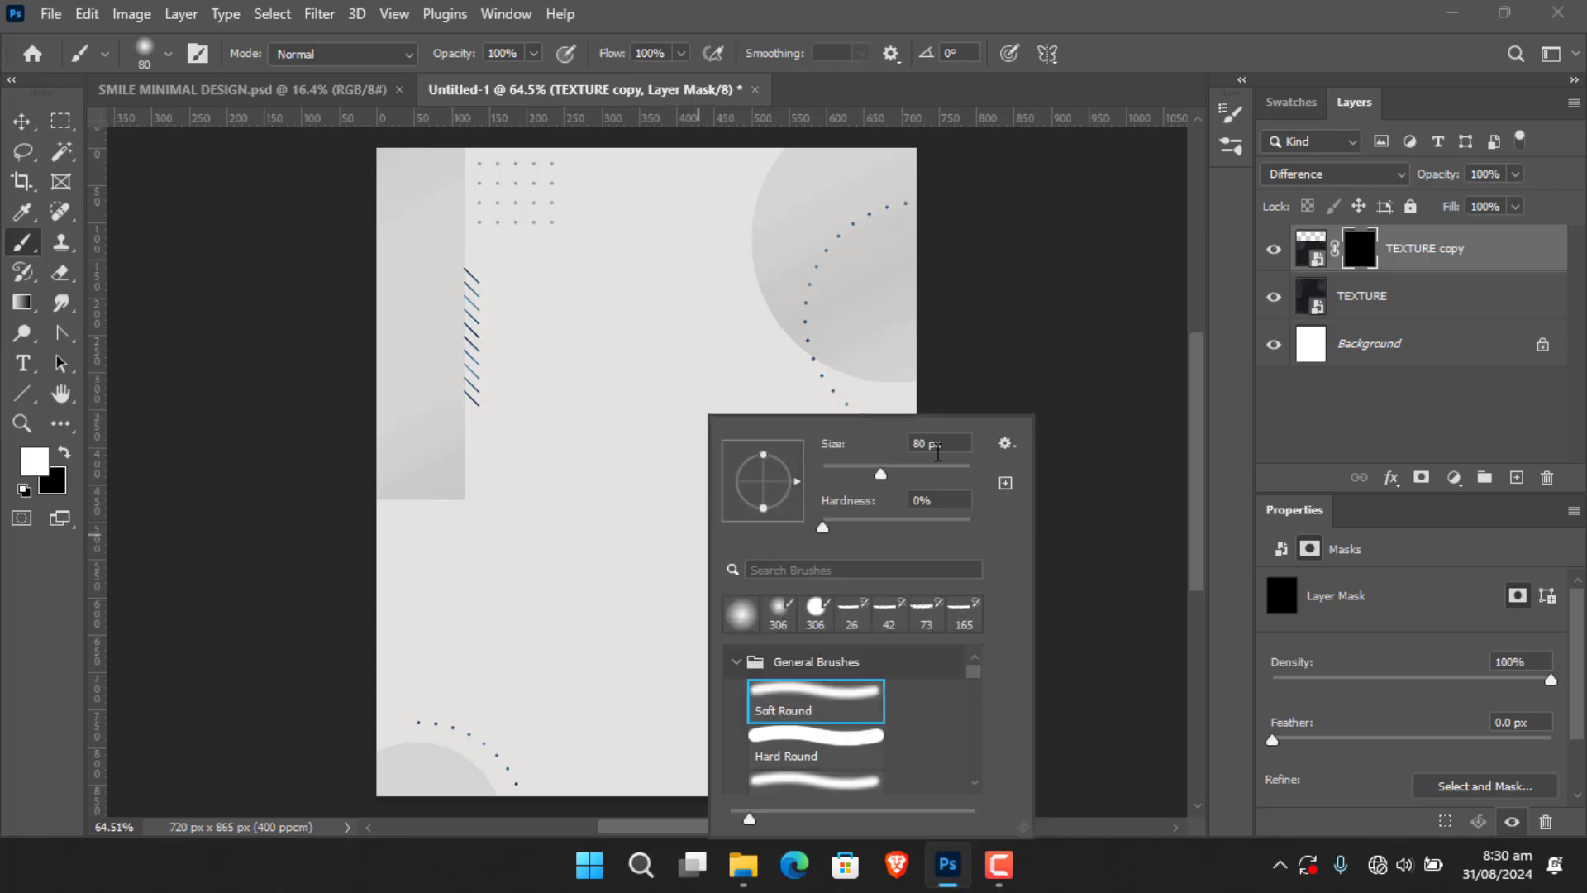
left_click(1003, 349)
mouse_move(601, 641)
left_mouse_down()
mouse_move(665, 527)
mouse_move(626, 618)
left_mouse_up()
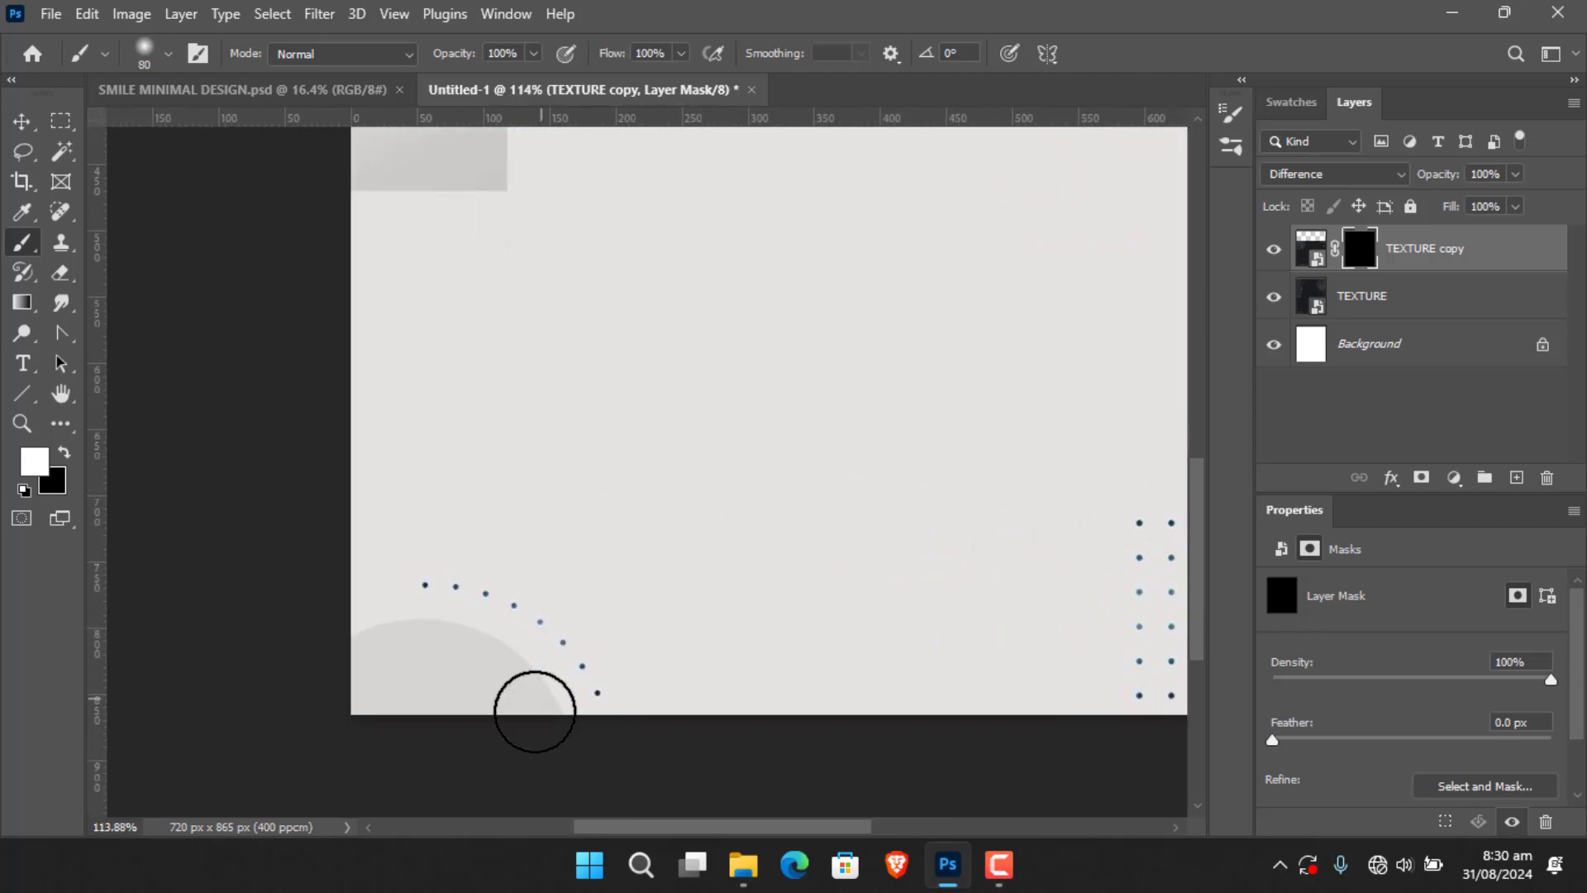
mouse_move(400, 746)
left_mouse_down()
mouse_move(745, 732)
mouse_move(567, 736)
mouse_move(414, 712)
mouse_move(379, 722)
mouse_move(761, 712)
mouse_move(478, 711)
mouse_move(493, 695)
mouse_move(829, 730)
mouse_move(679, 716)
mouse_move(861, 719)
mouse_move(355, 708)
mouse_move(779, 719)
mouse_move(736, 694)
mouse_move(556, 683)
left_mouse_up()
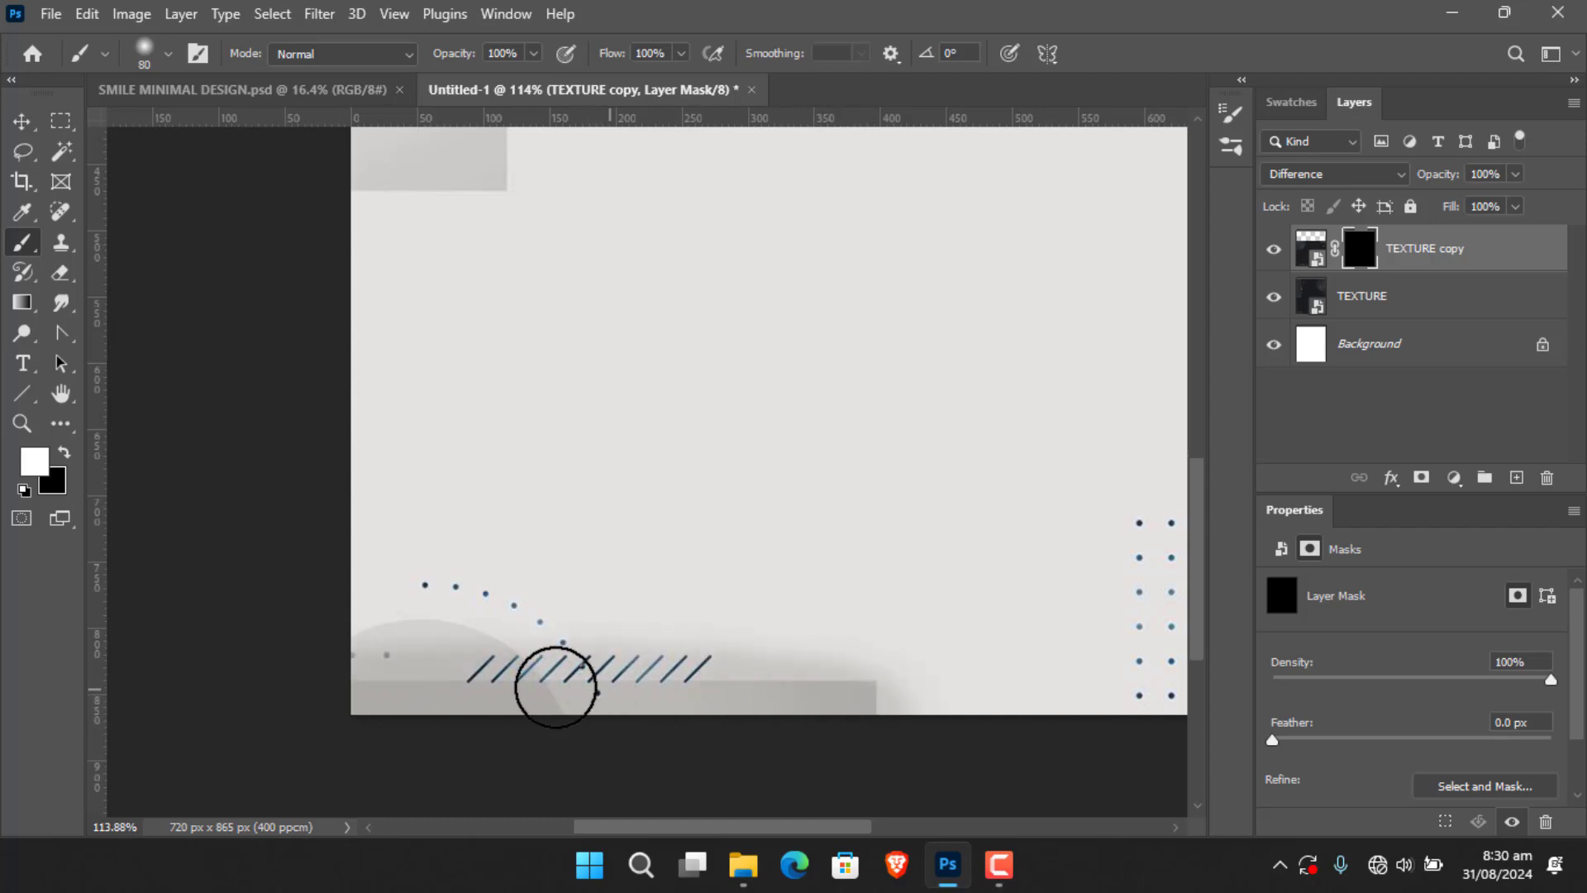
key("v")
left_click(297, 295)
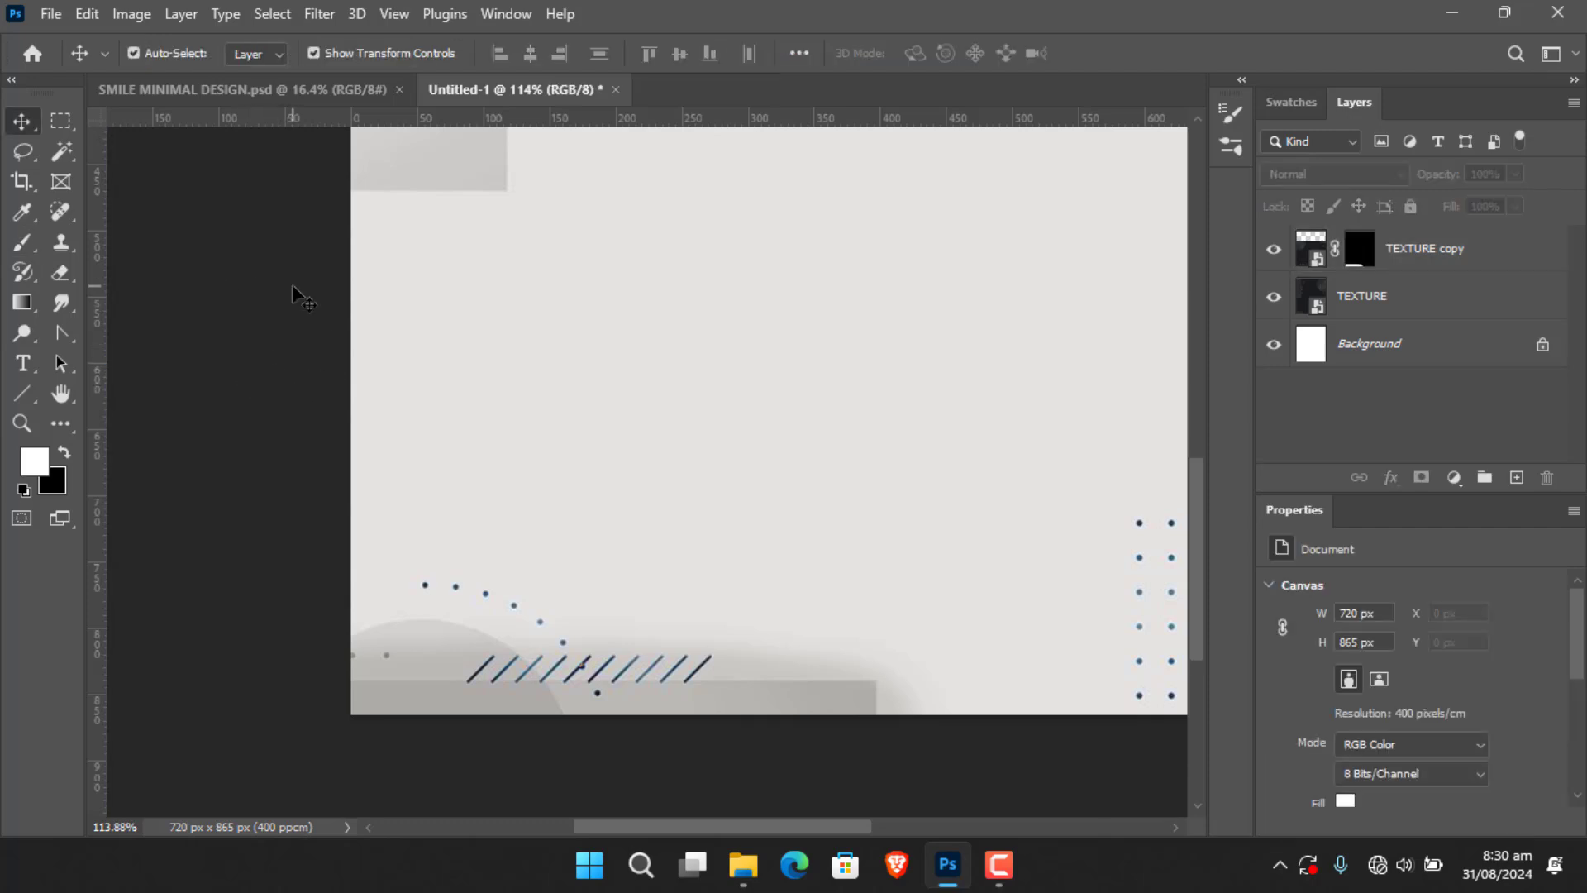
key("ctrl+0")
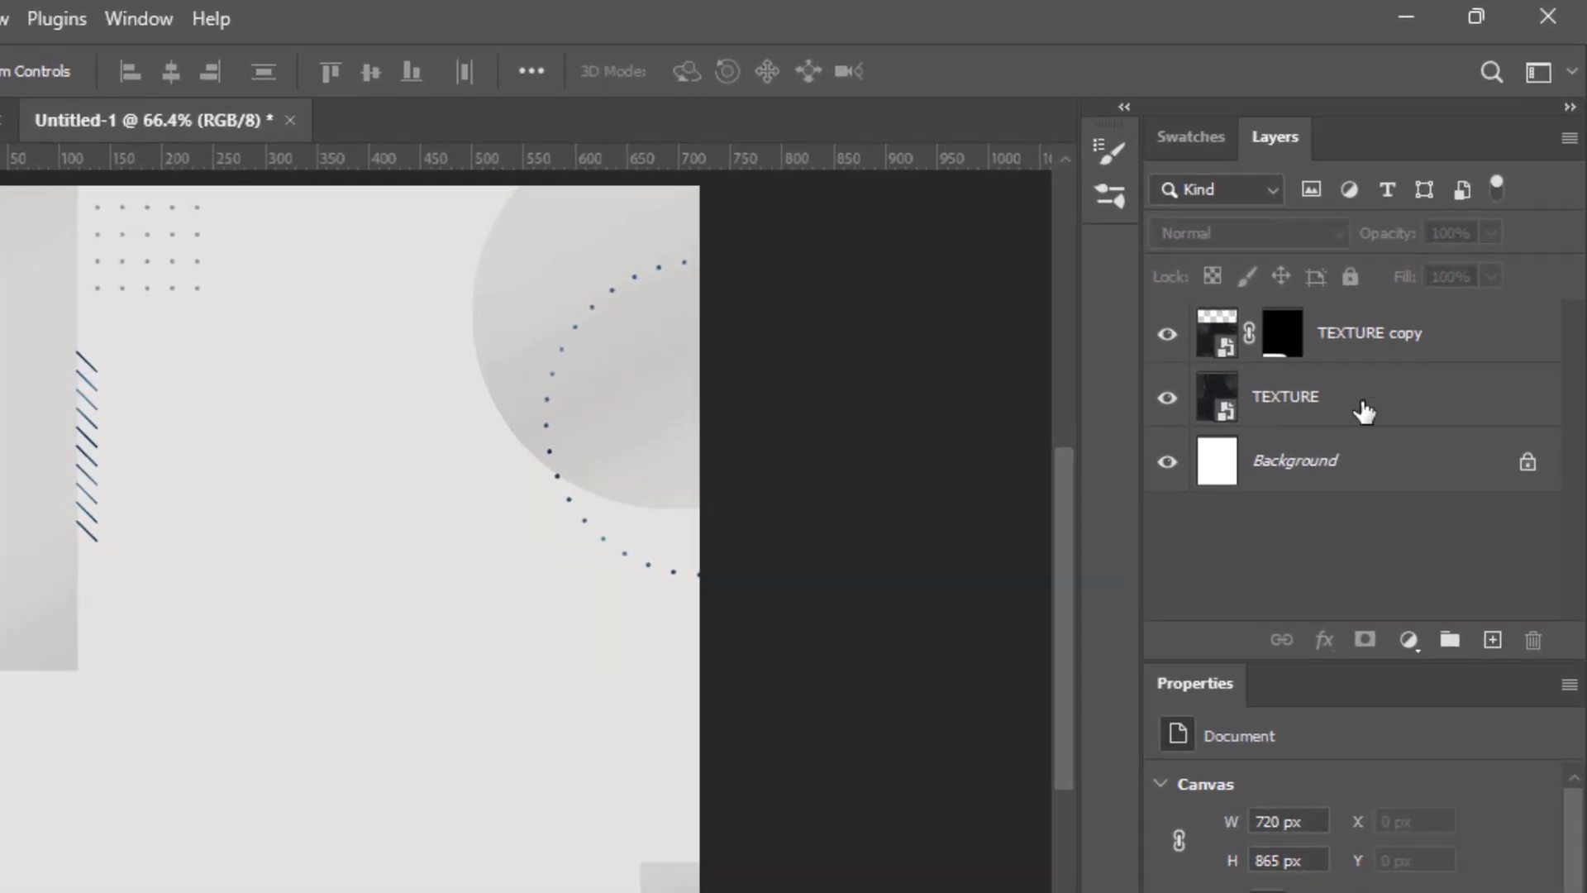
Unlock the Background layer and group it with the TEXTURE and TEXTURE copy layers.
left_click(1417, 305)
left_click(1526, 464)
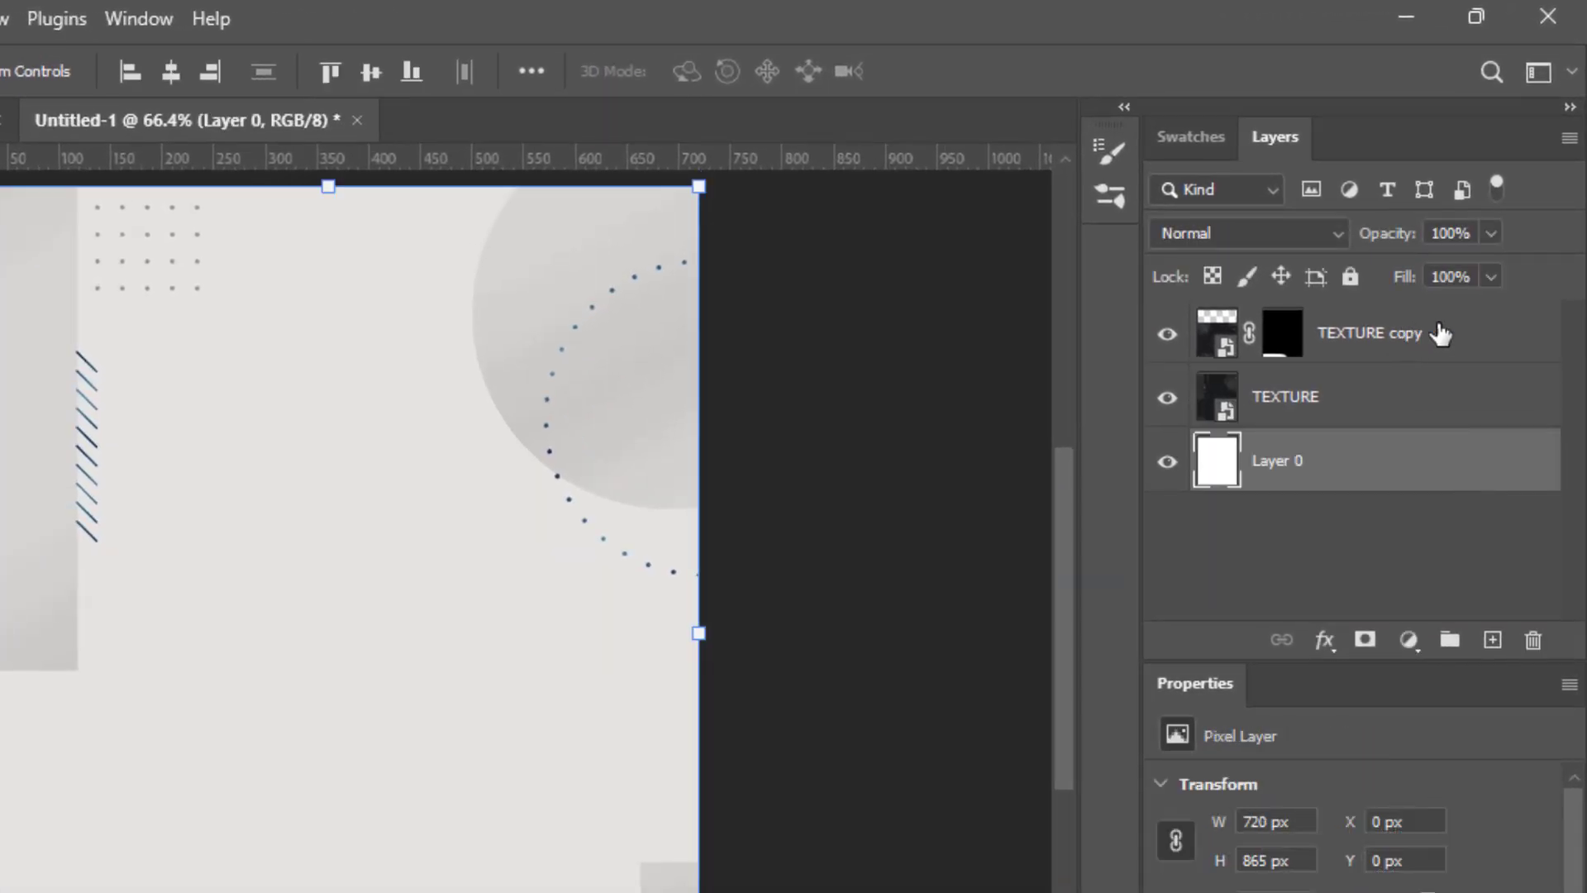
left_click(1422, 345)
left_click(1244, 469, "shift")
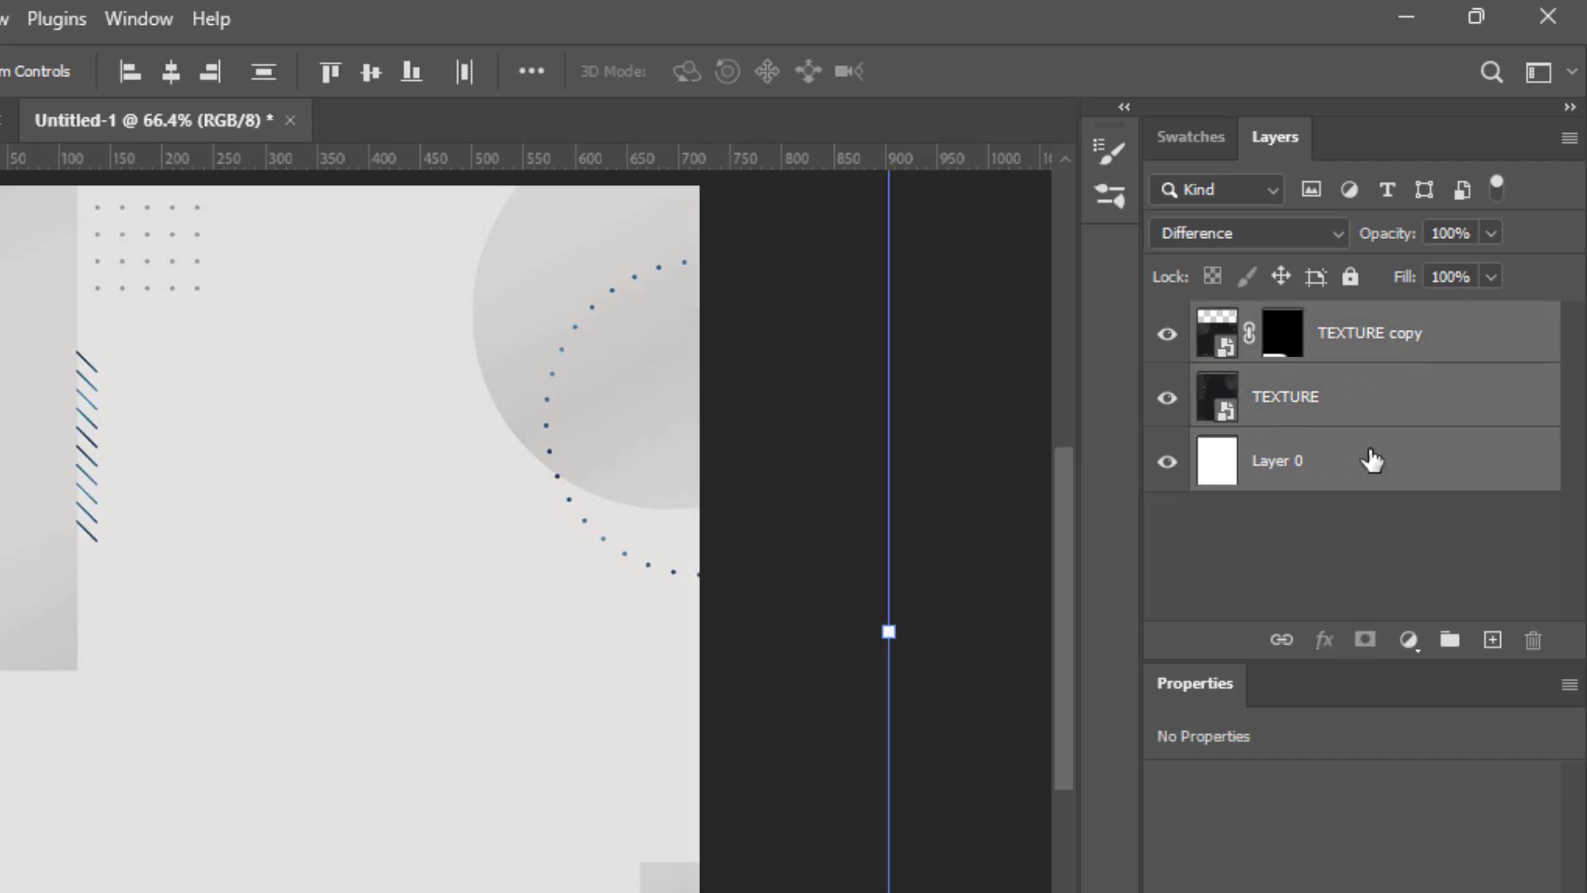
left_click(1450, 640)
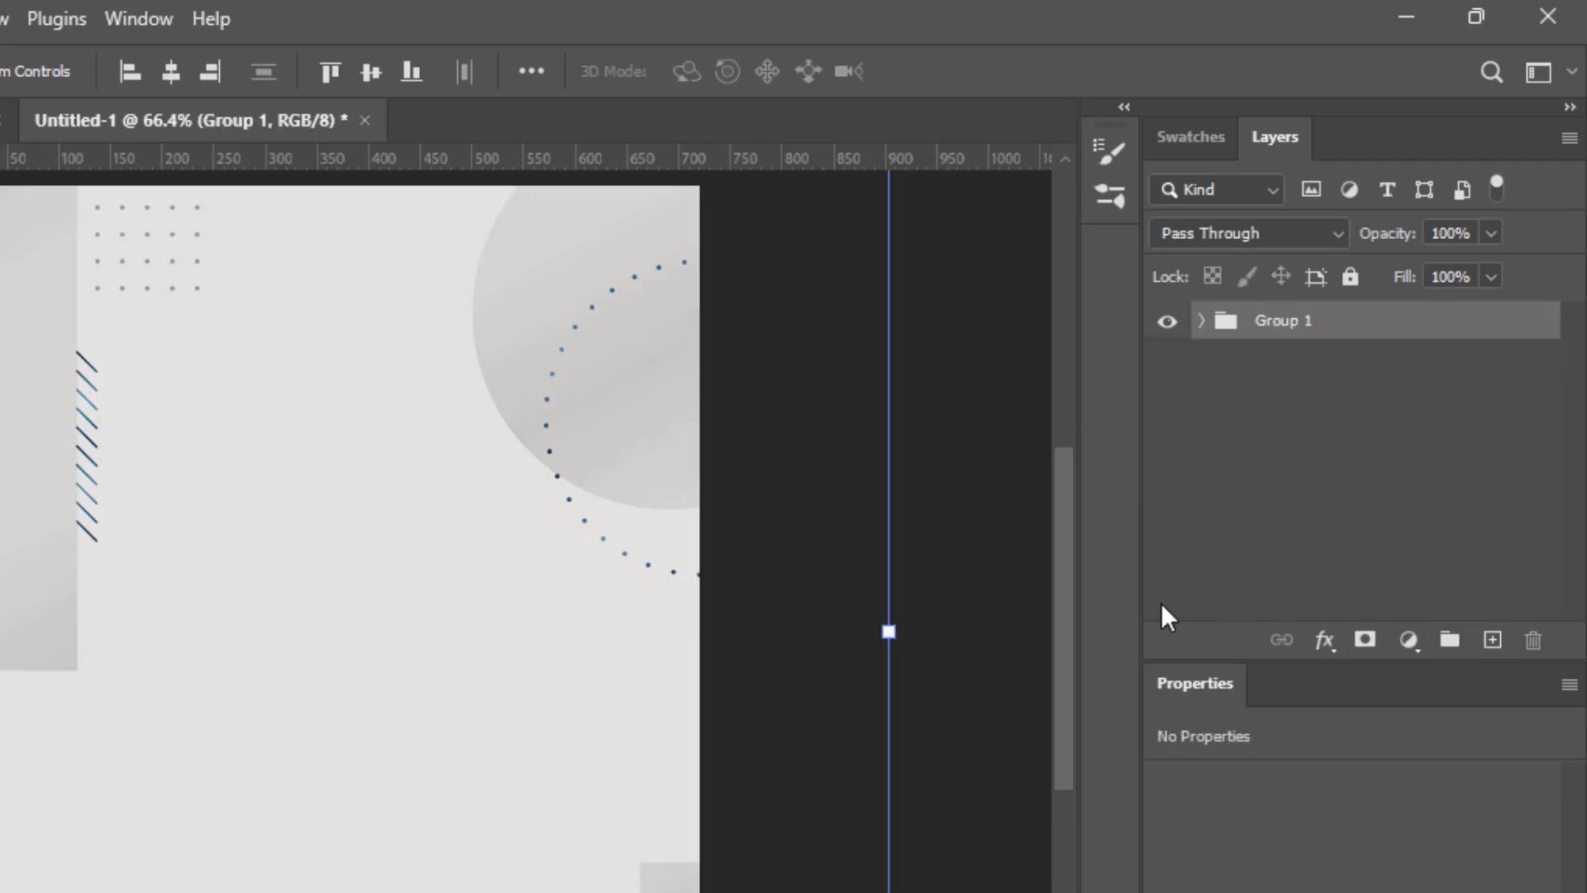
Rename the new background layer group as BG.
double_click(1289, 320)
type("BG")
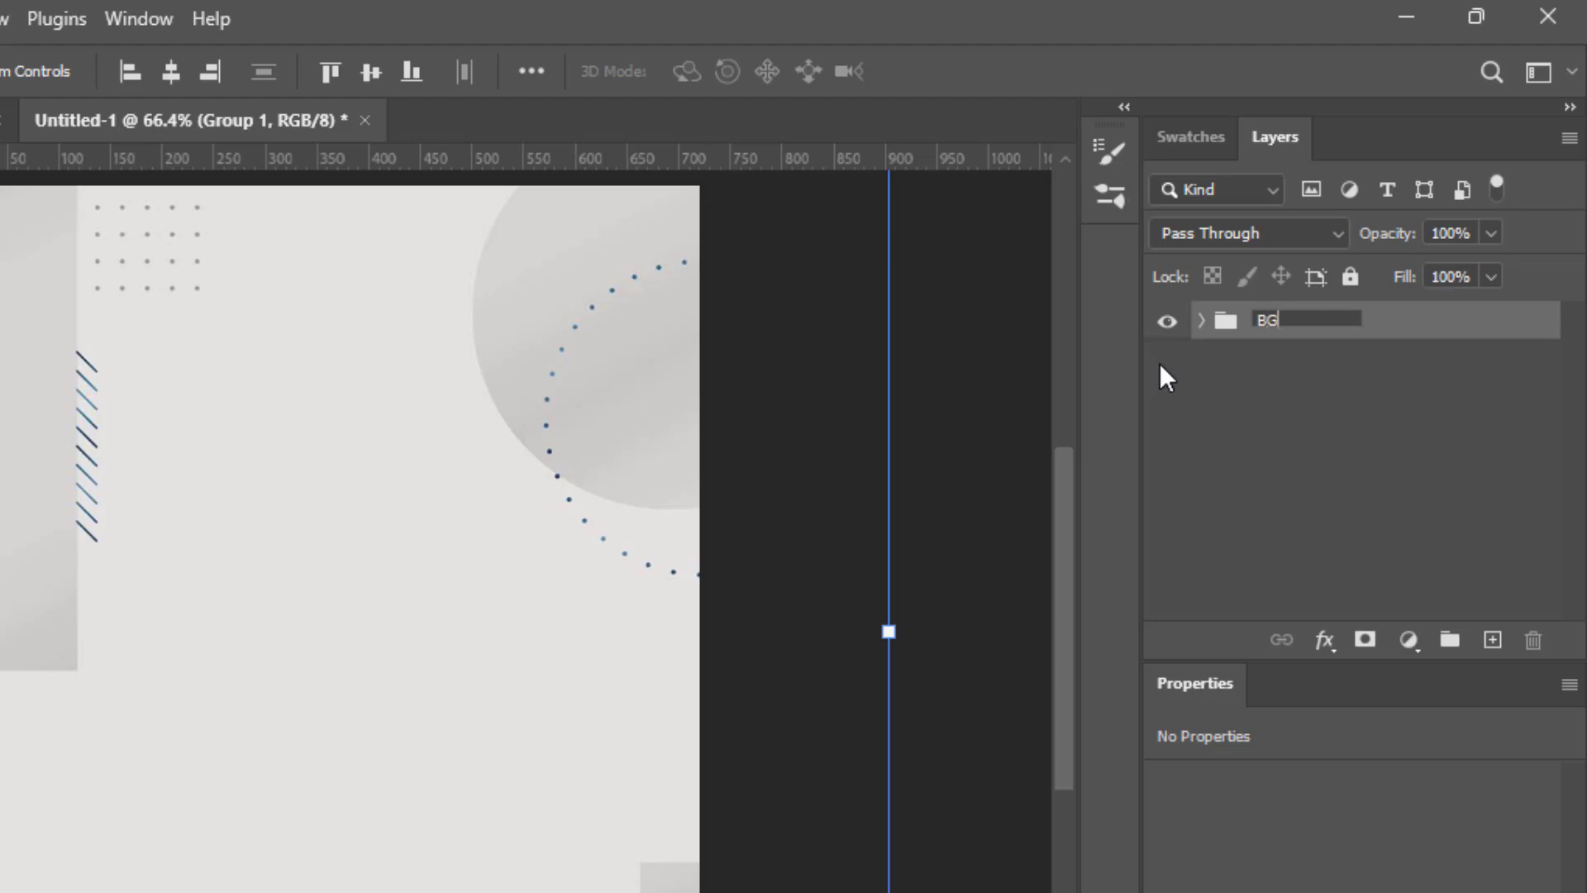
key("Return")
left_click(1125, 423)
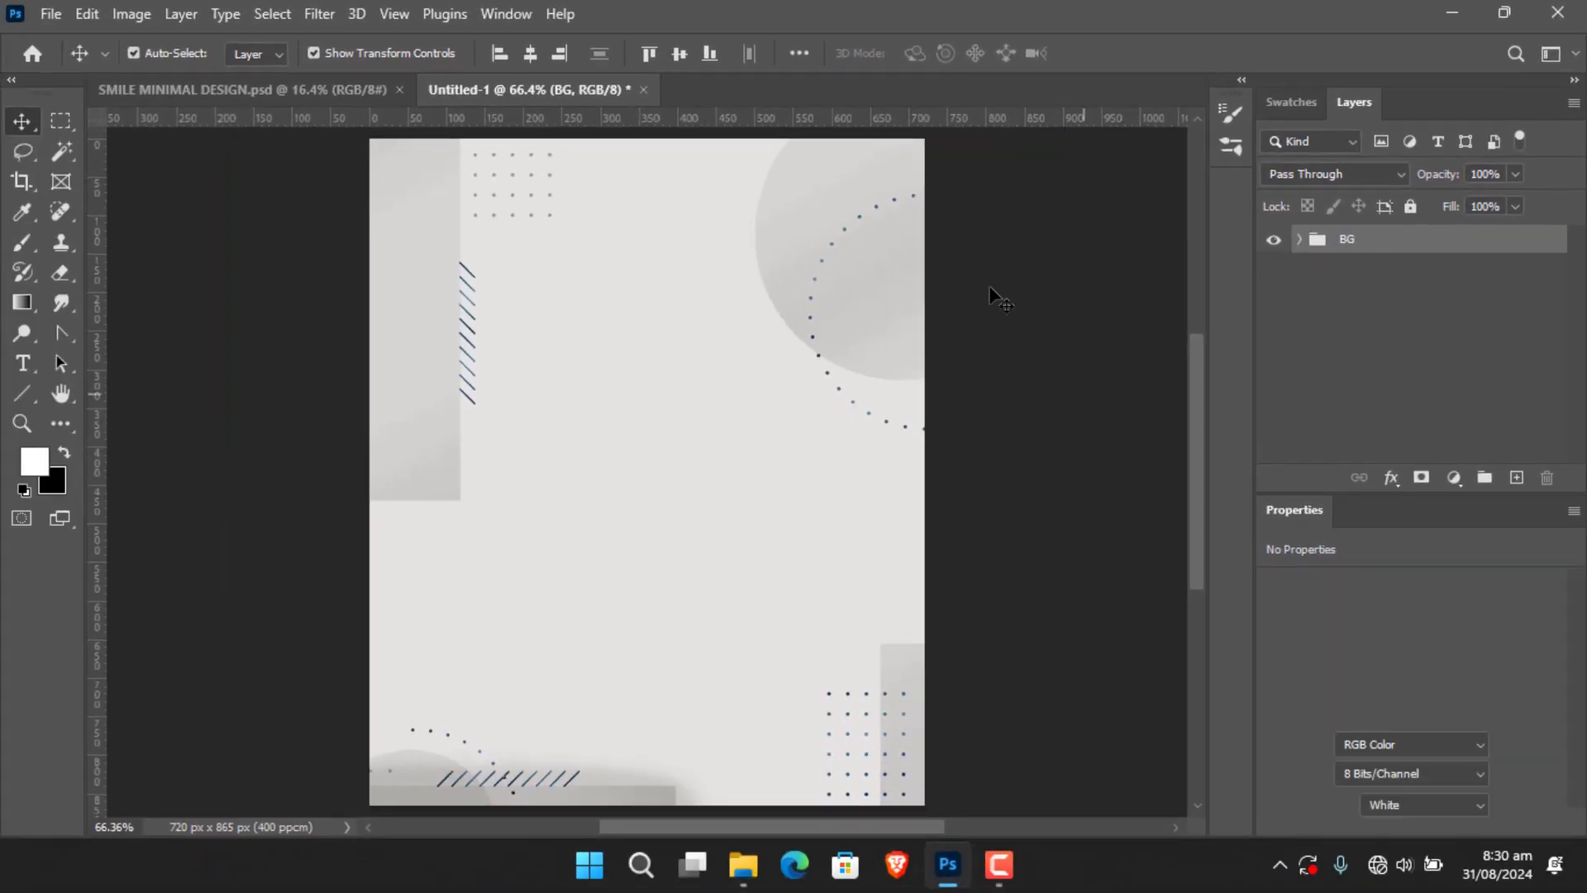
Place the FREE MIND portrait image from the file folder at canvas height above the BG group and rasterize its layer.
left_click(743, 865)
left_click_drag(835, 312, 605, 461)
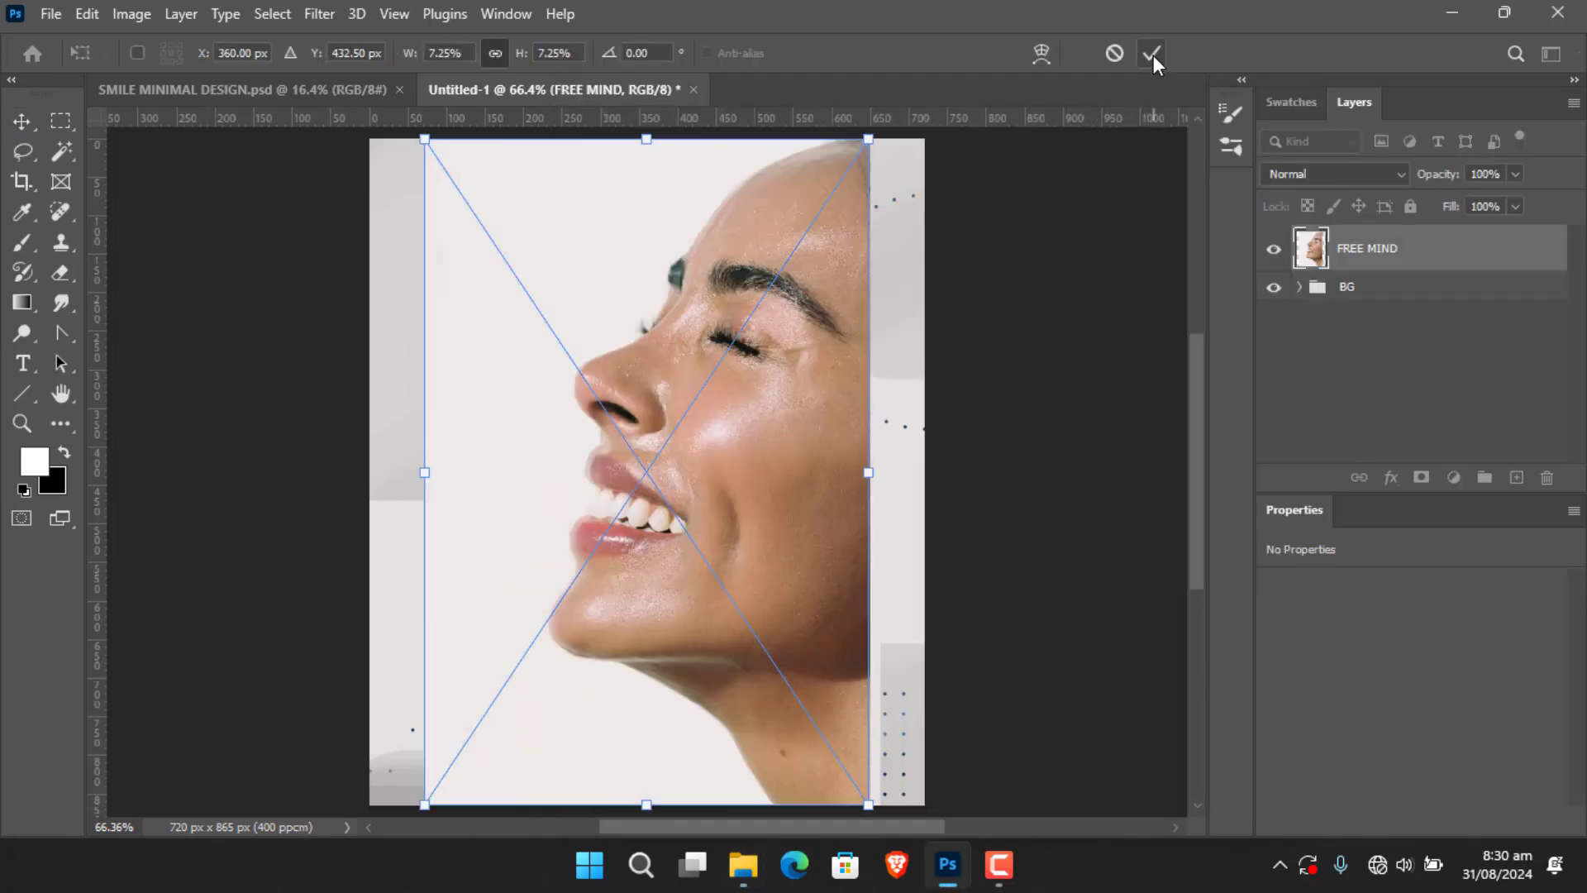
left_click(1152, 53)
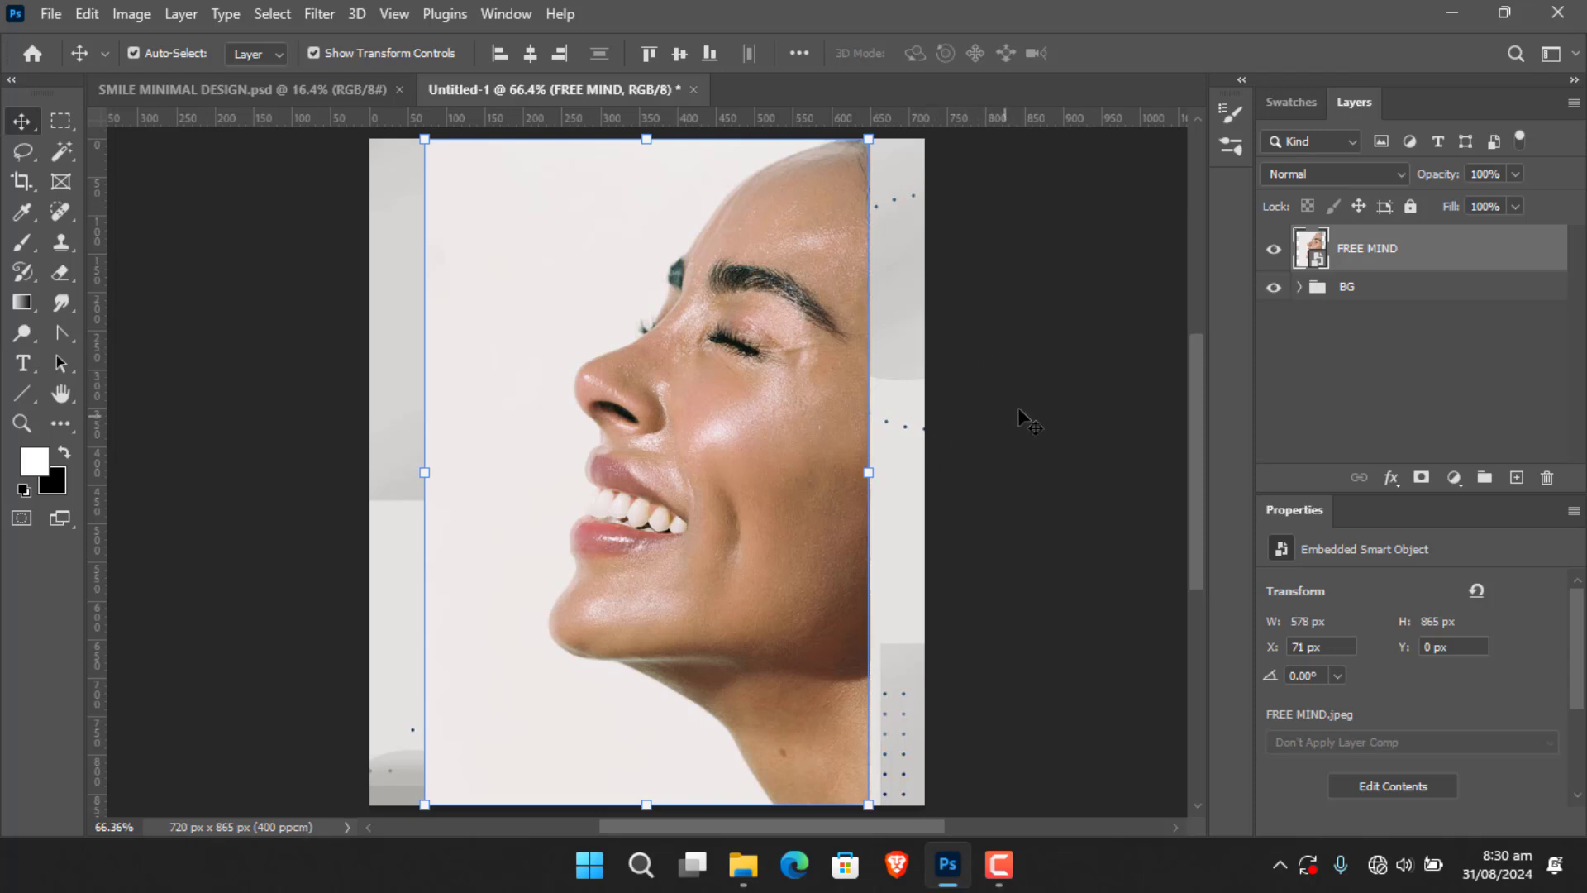
right_click(1423, 252)
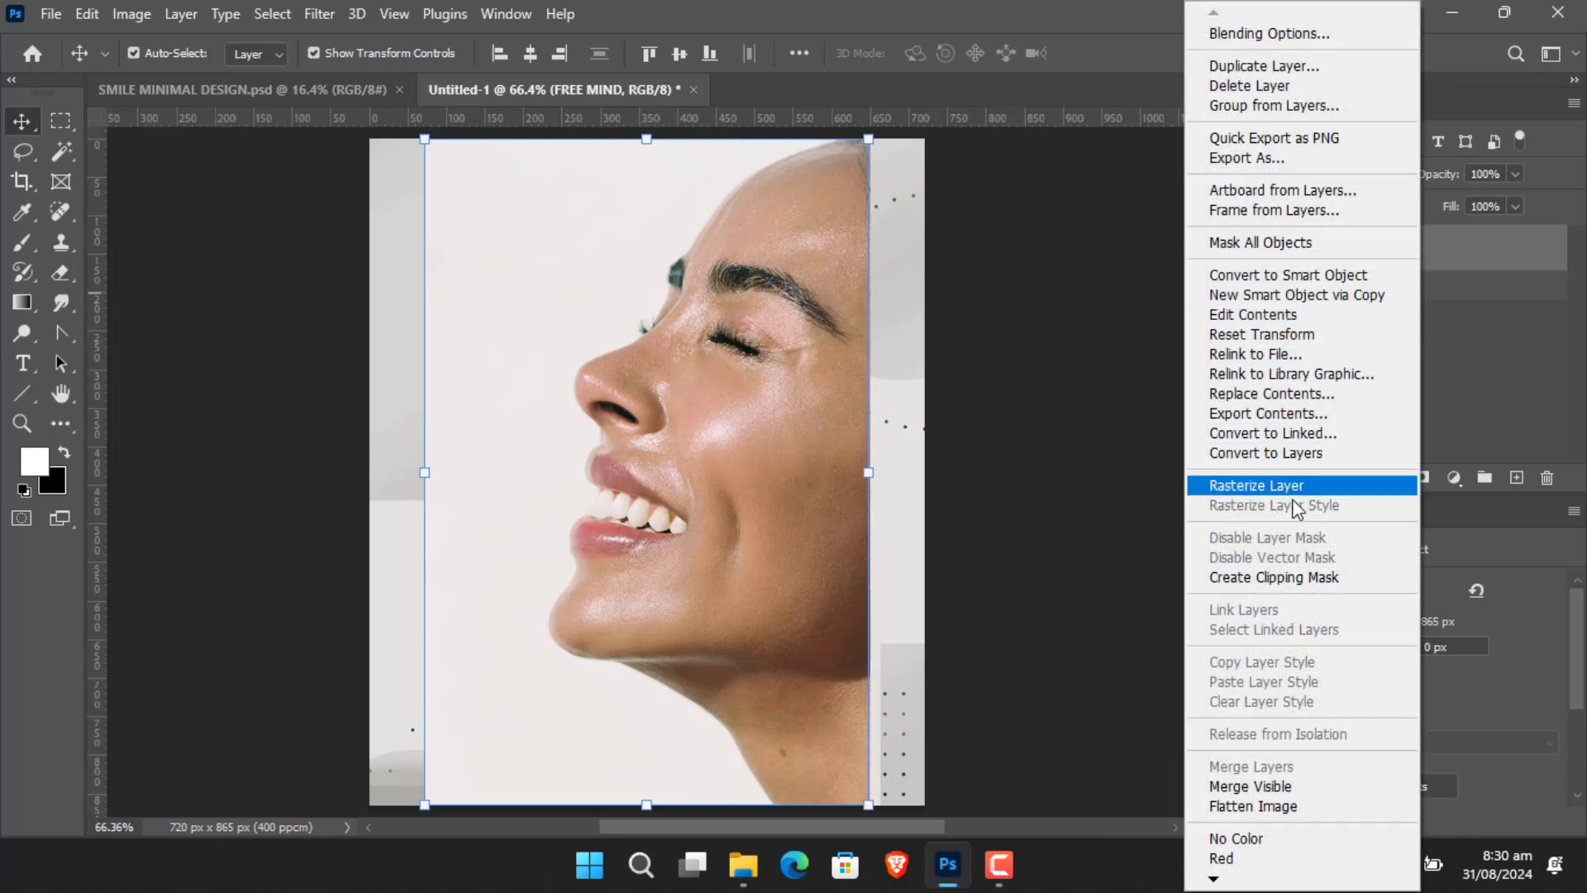
left_click(1273, 487)
Remove the background of the FREE MIND portrait and apply the resulting layer mask to the layer.
left_click_drag(1578, 619, 1577, 694)
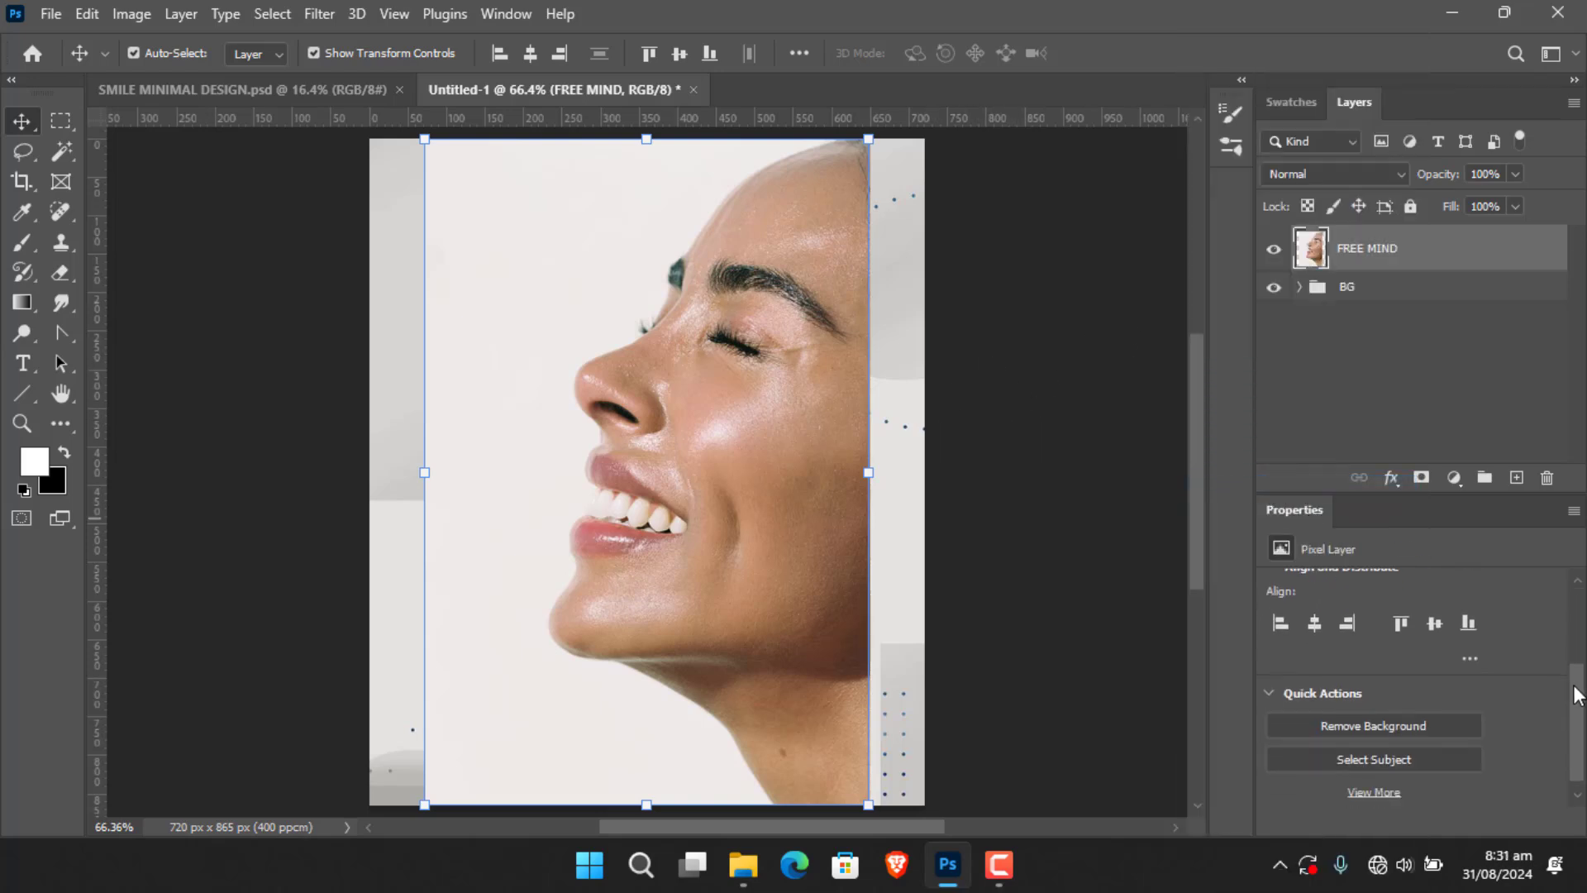
left_click(1371, 723)
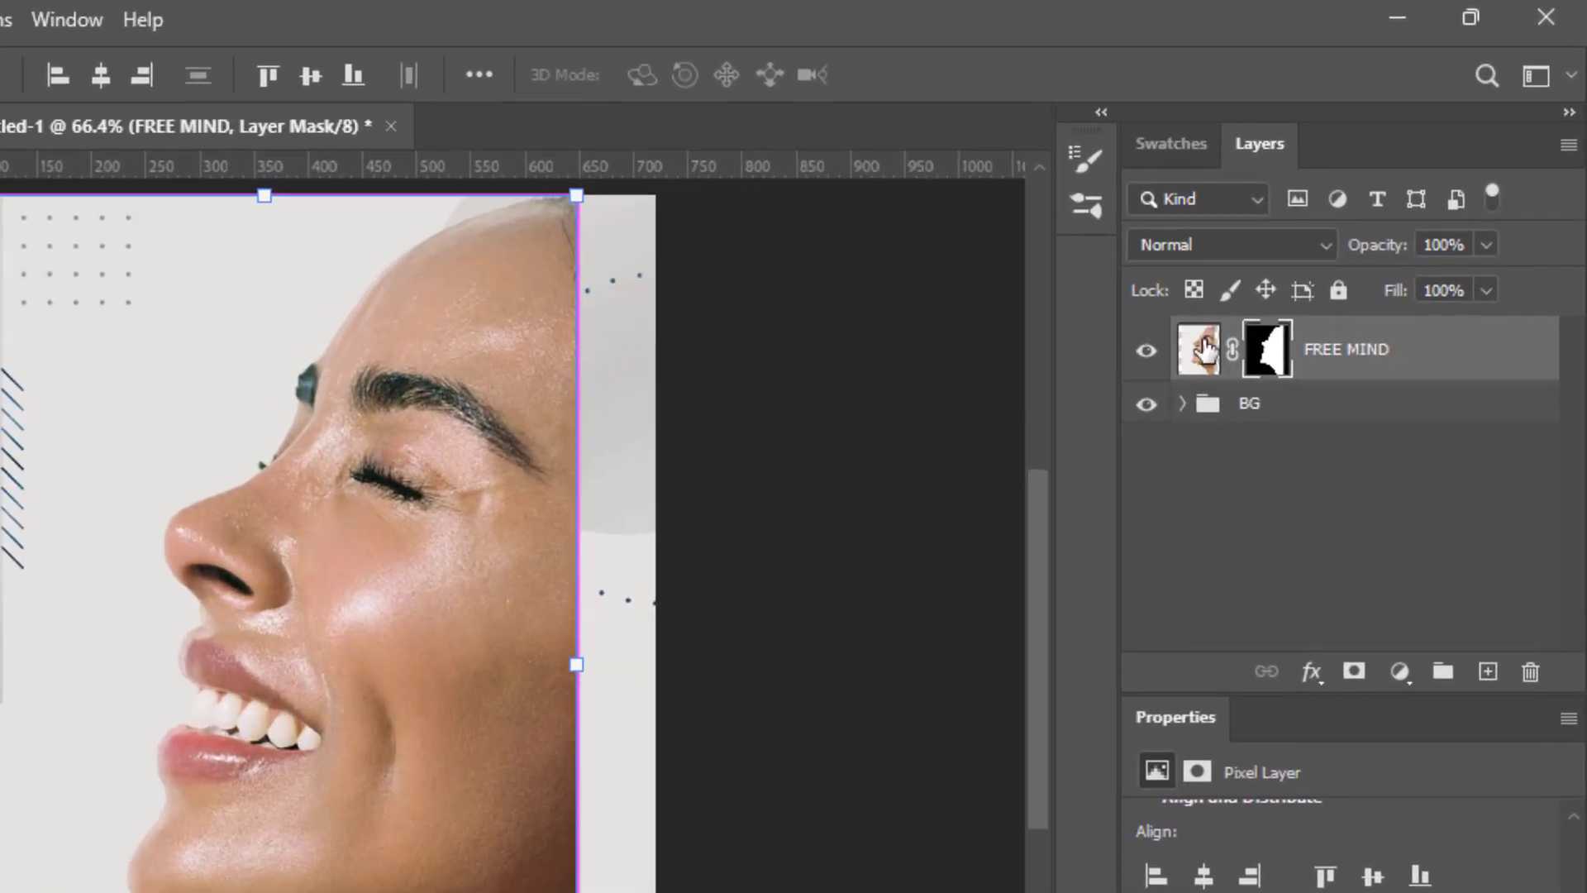
right_click(1248, 347)
left_click(1342, 433)
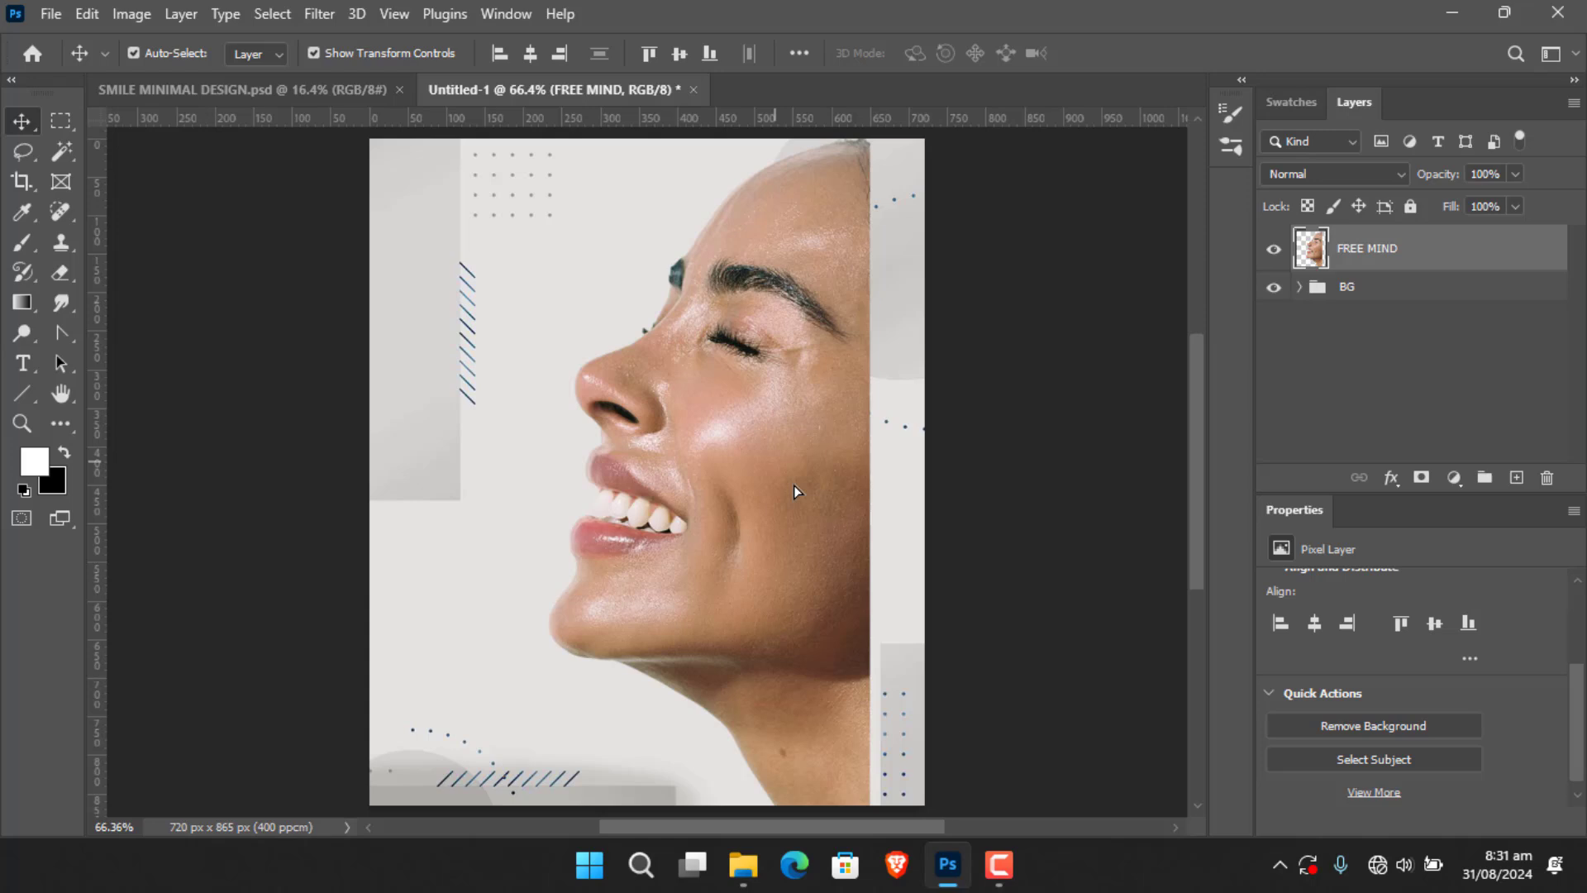
Scale the cut-out portrait to about 94% and move it down against the canvas's right edge.
left_click_drag(793, 491, 847, 553)
left_click_drag(924, 198, 904, 221)
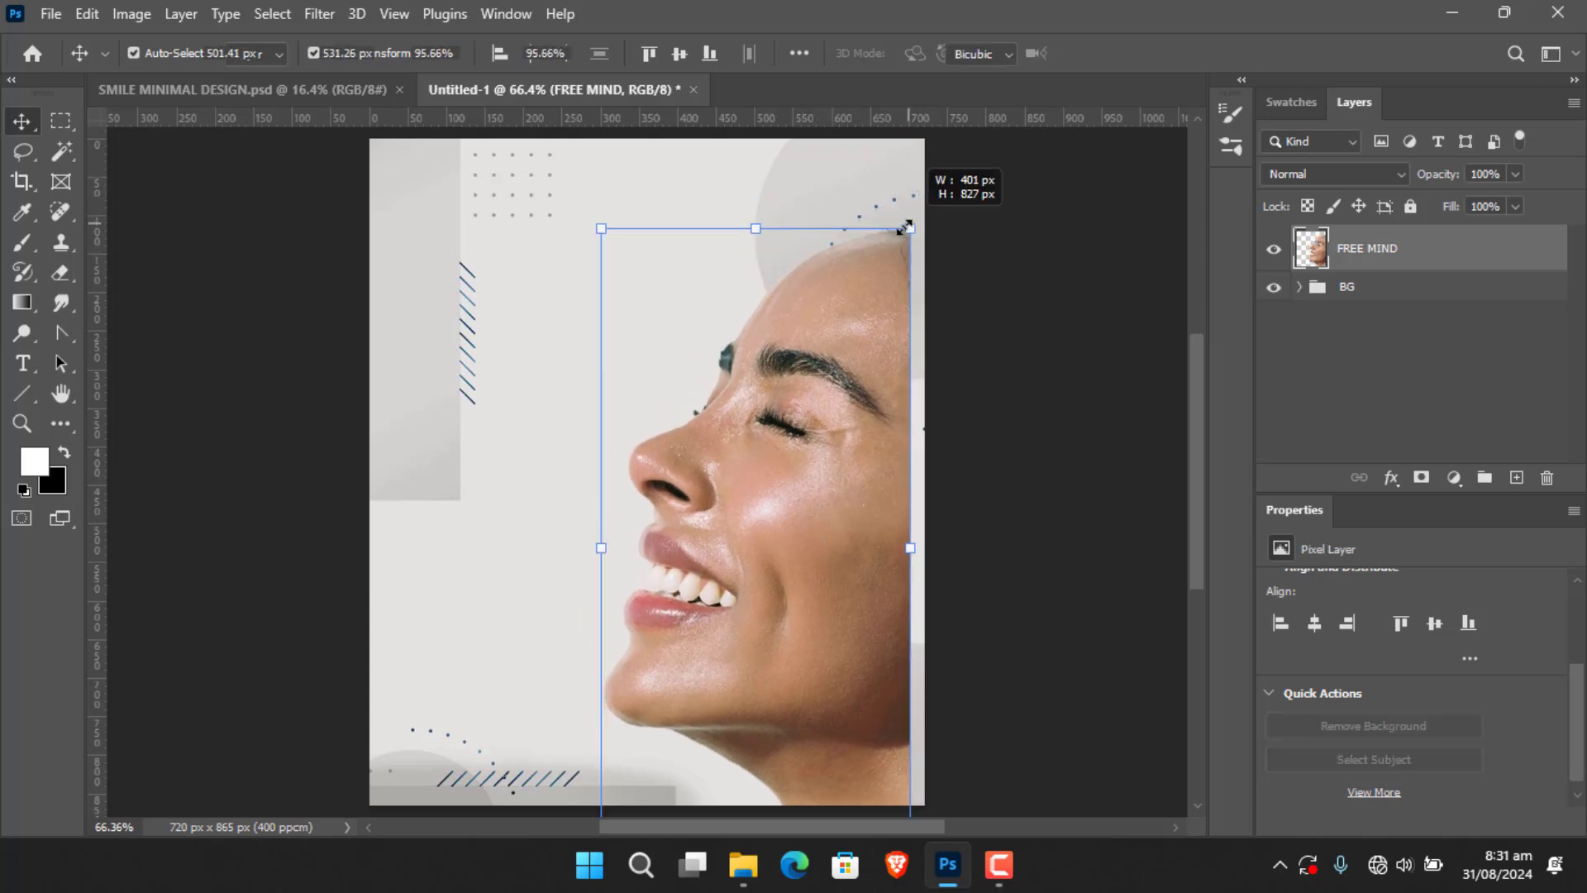
left_click_drag(841, 406, 862, 443)
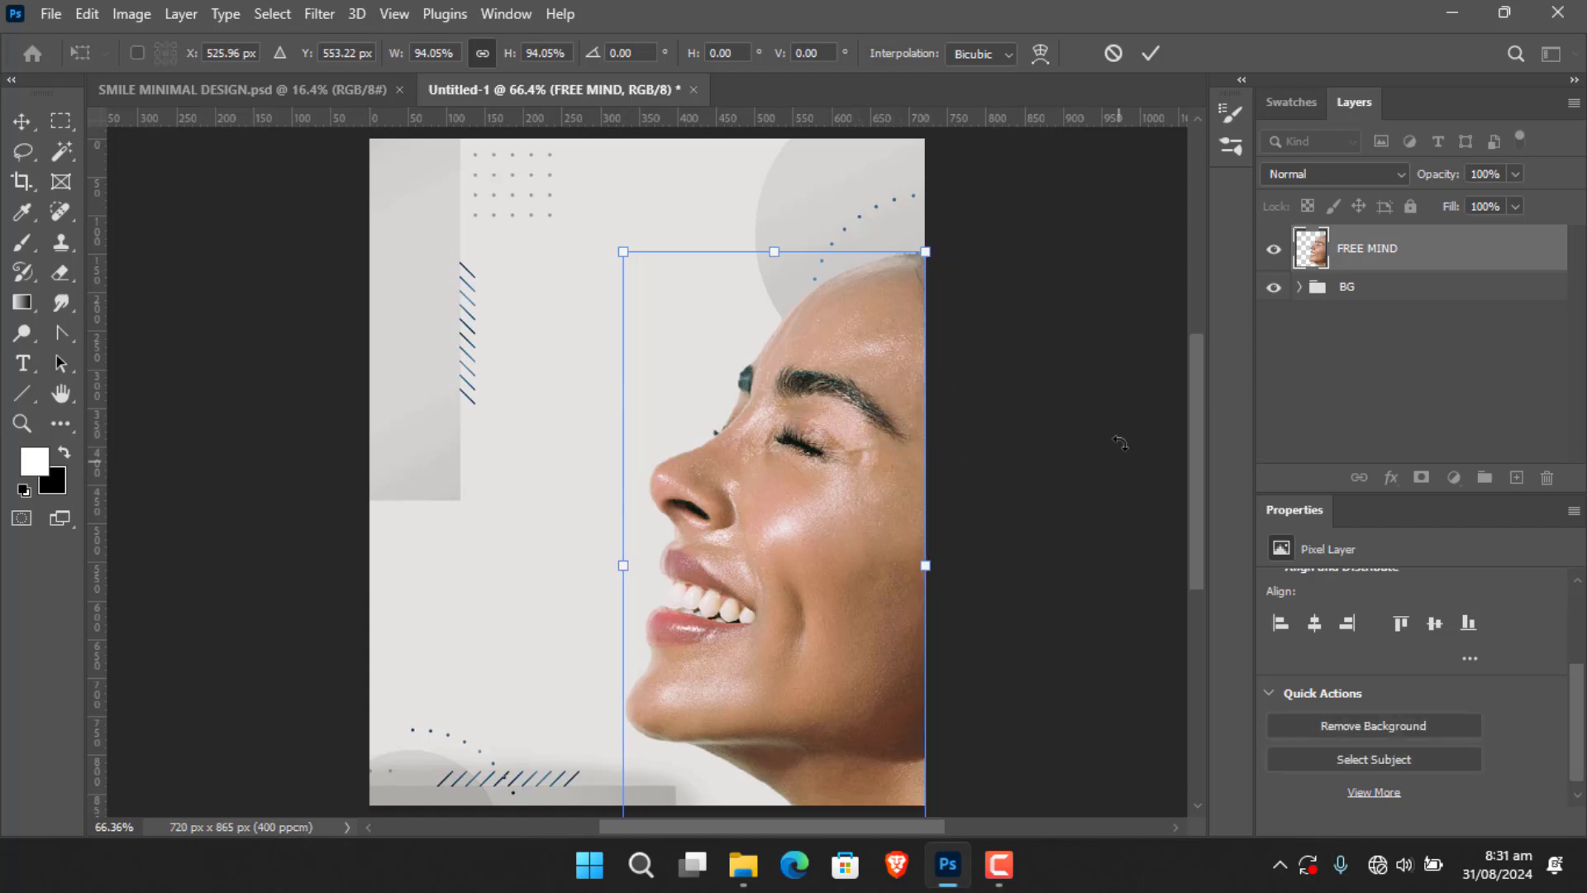
left_click(1155, 56)
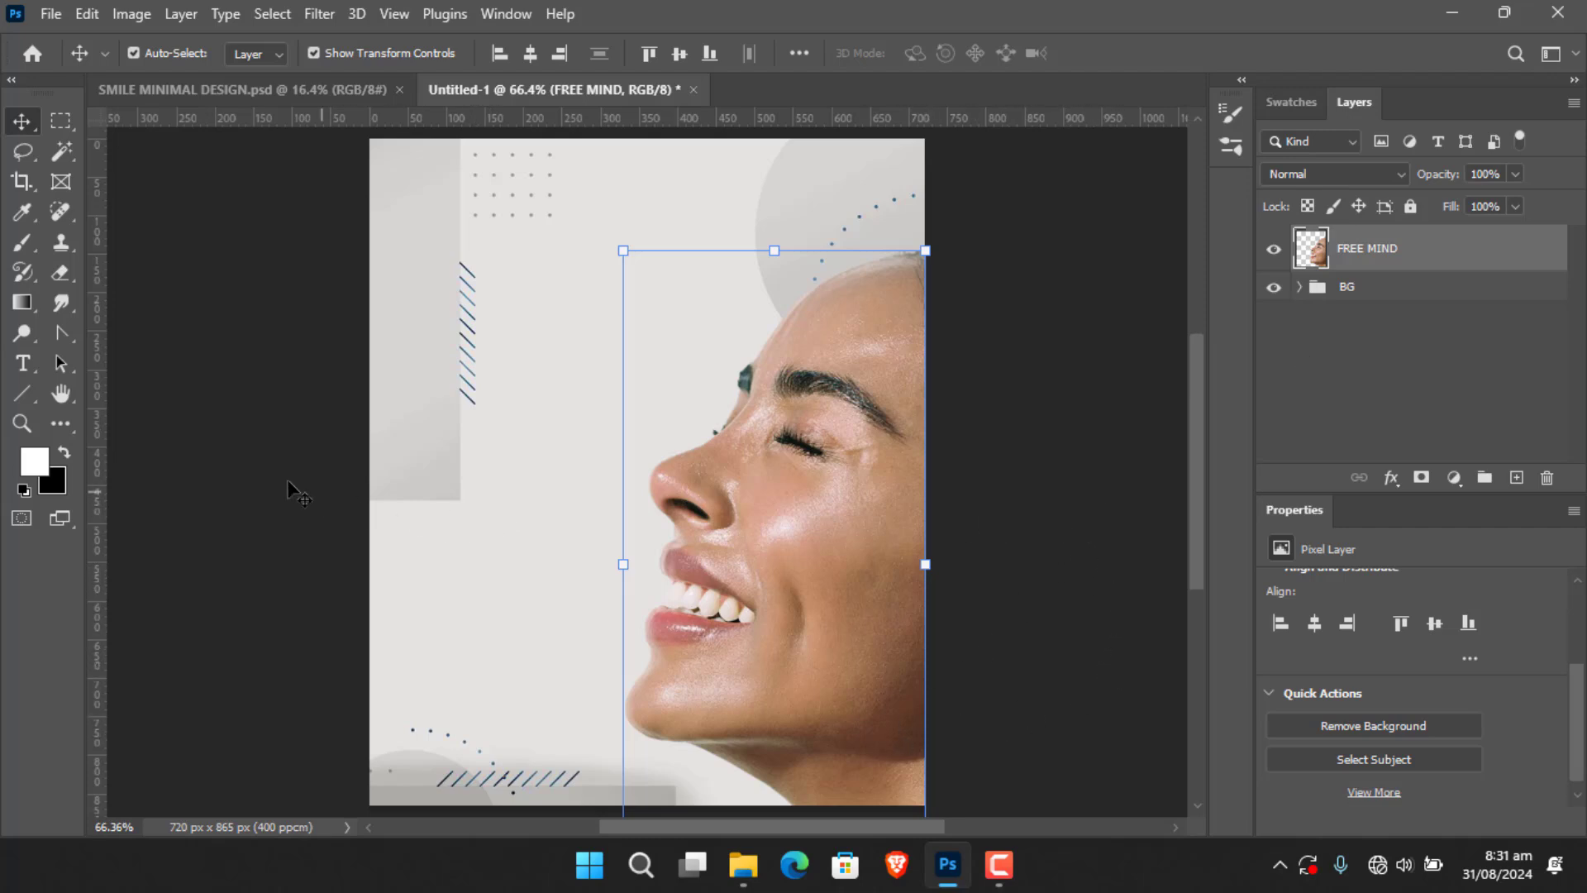
Swap the foreground colour to black and add a black-to-white Gradient Map adjustment layer above the portrait.
left_click(65, 452)
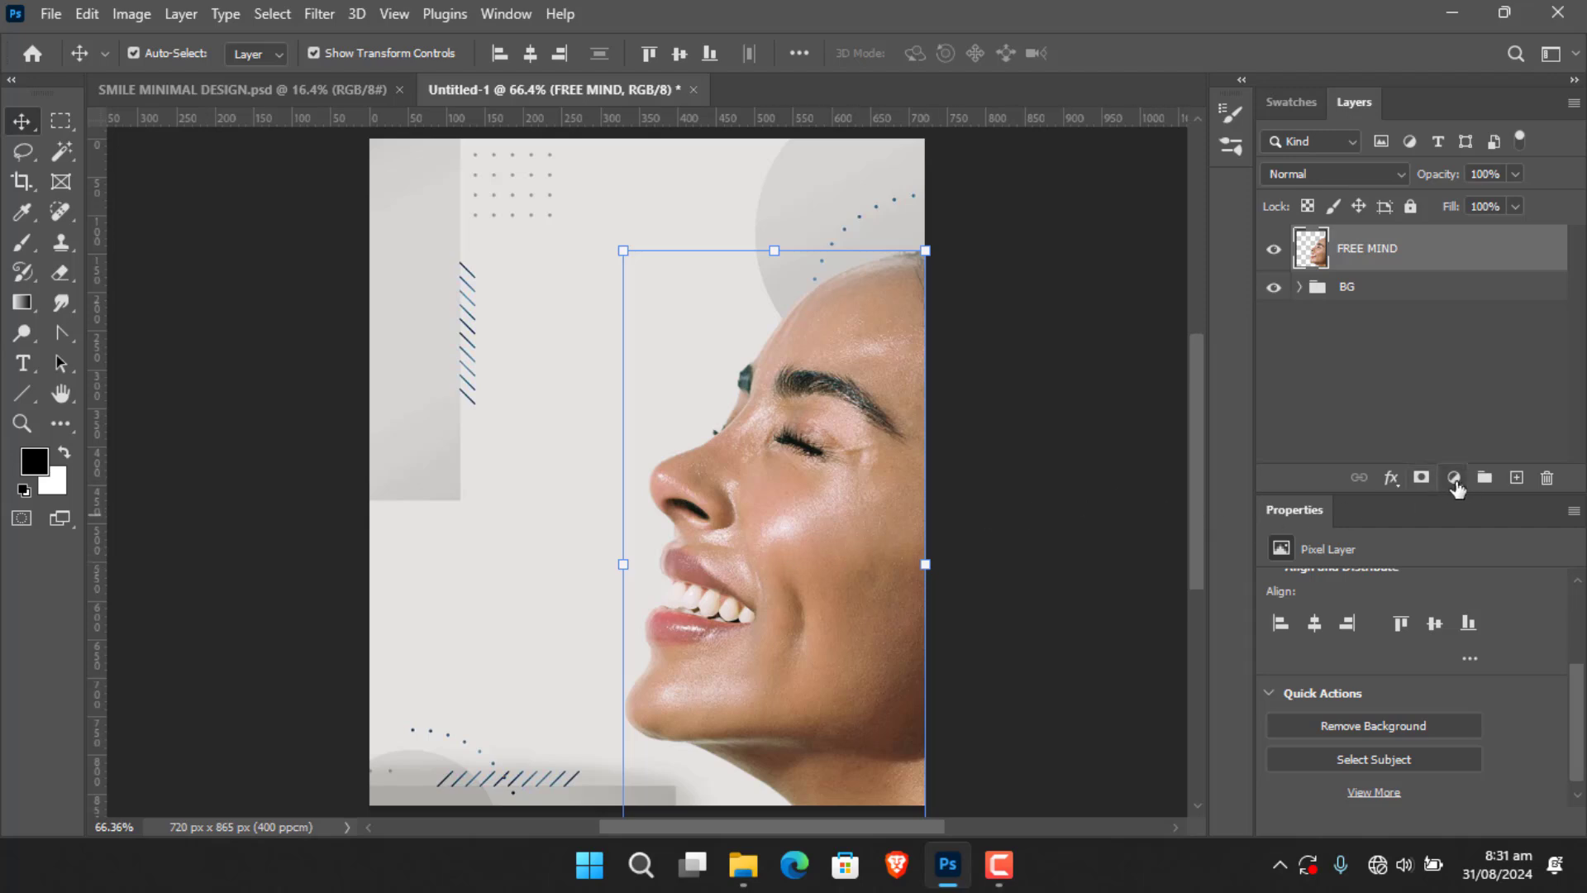
left_click(1455, 479)
left_click(1469, 444)
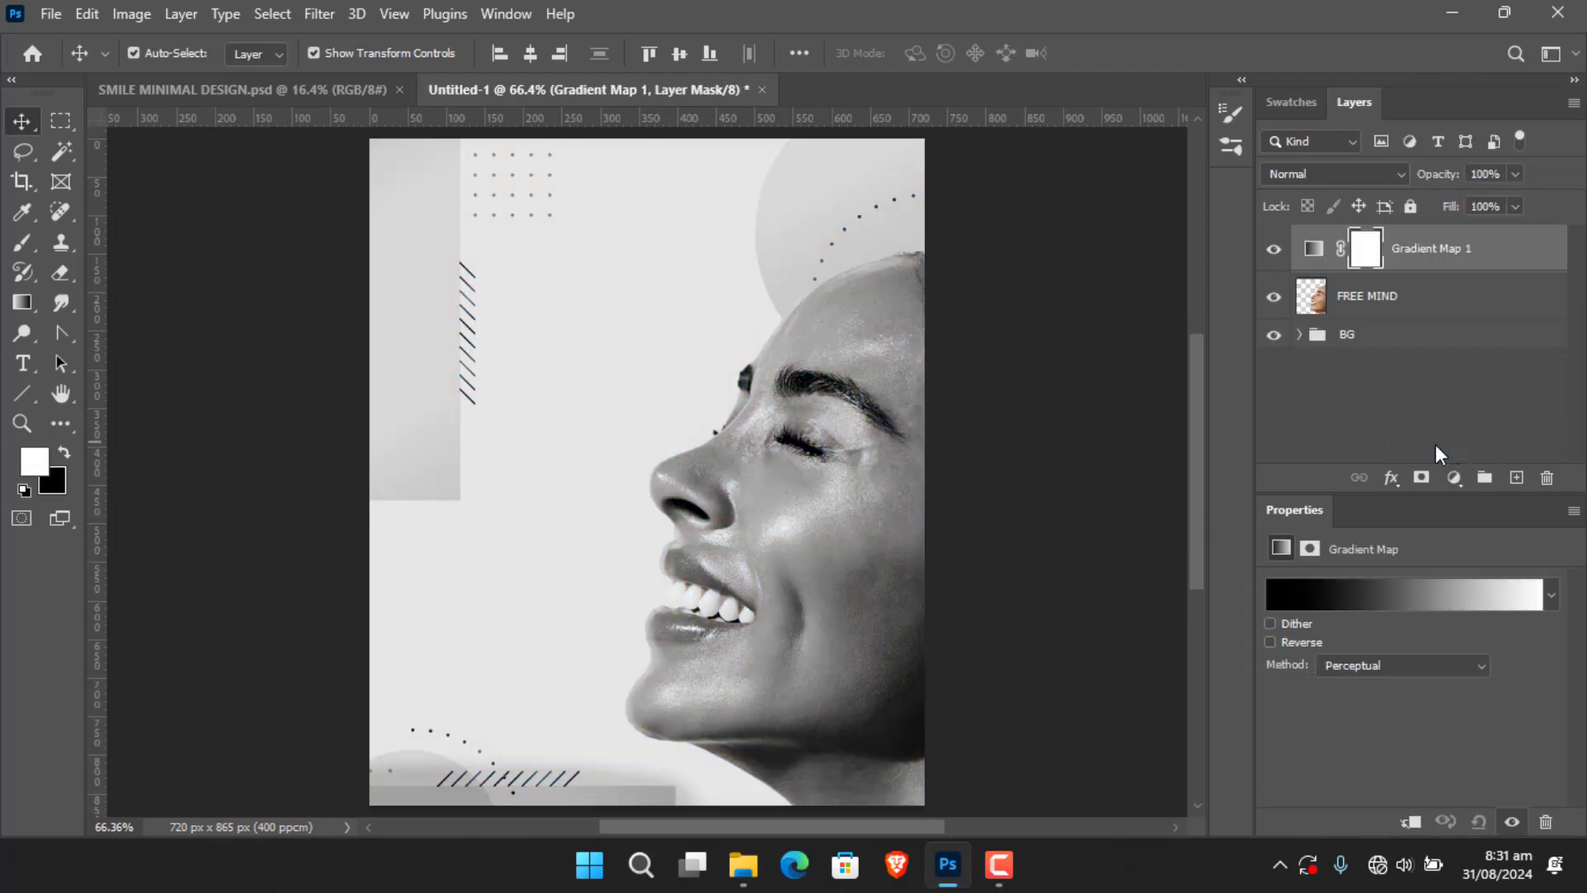
left_click(1068, 464)
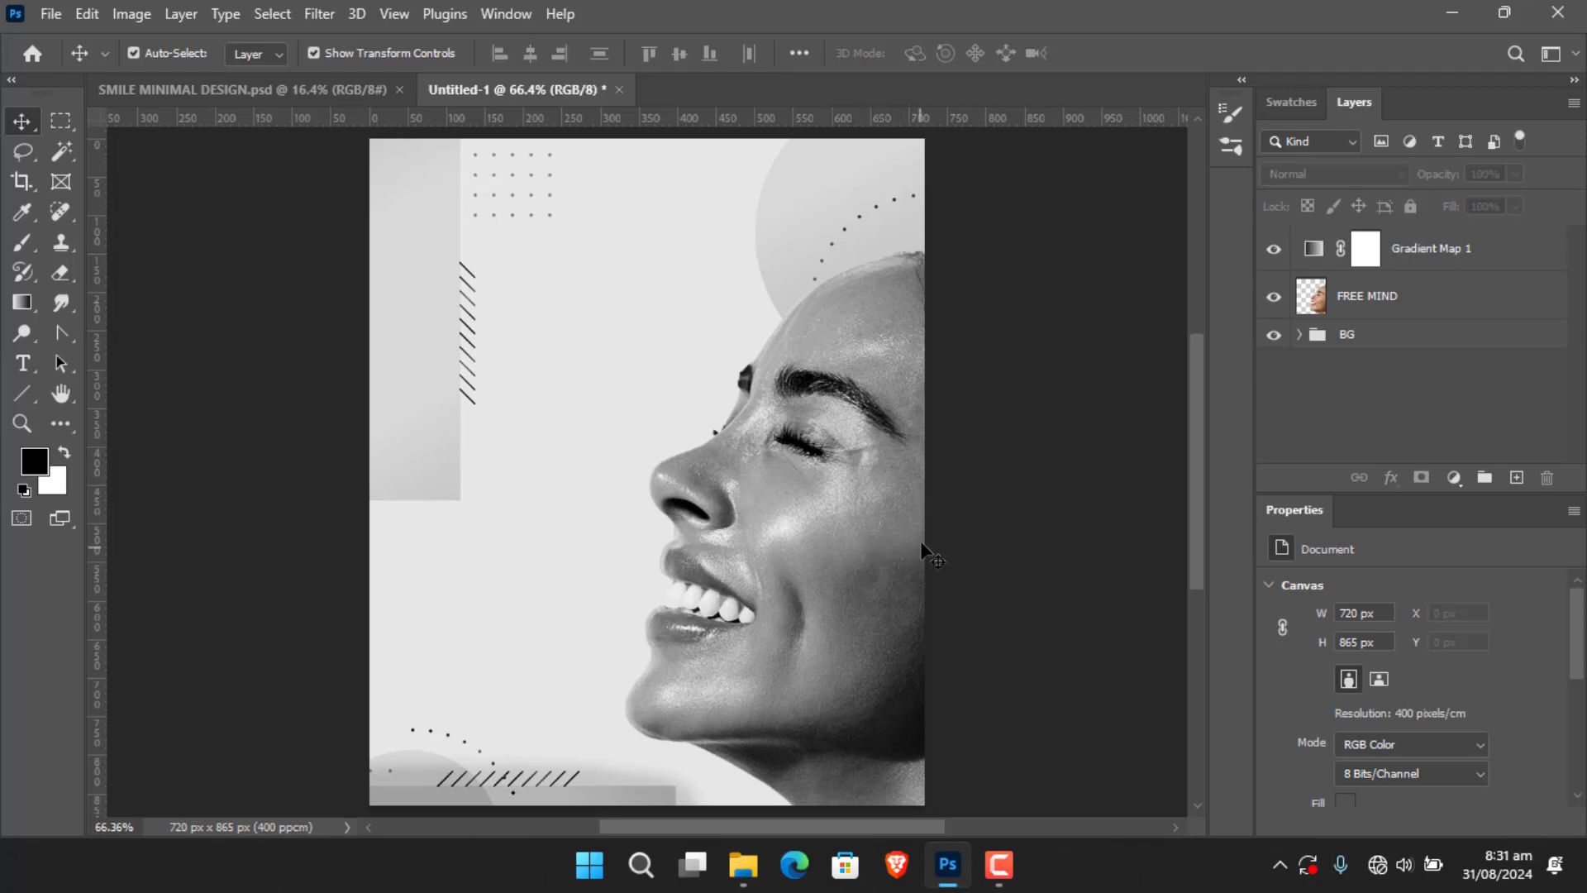
Draw a black rectangle shape about 777 × 896 px that covers the whole canvas.
left_click(25, 397)
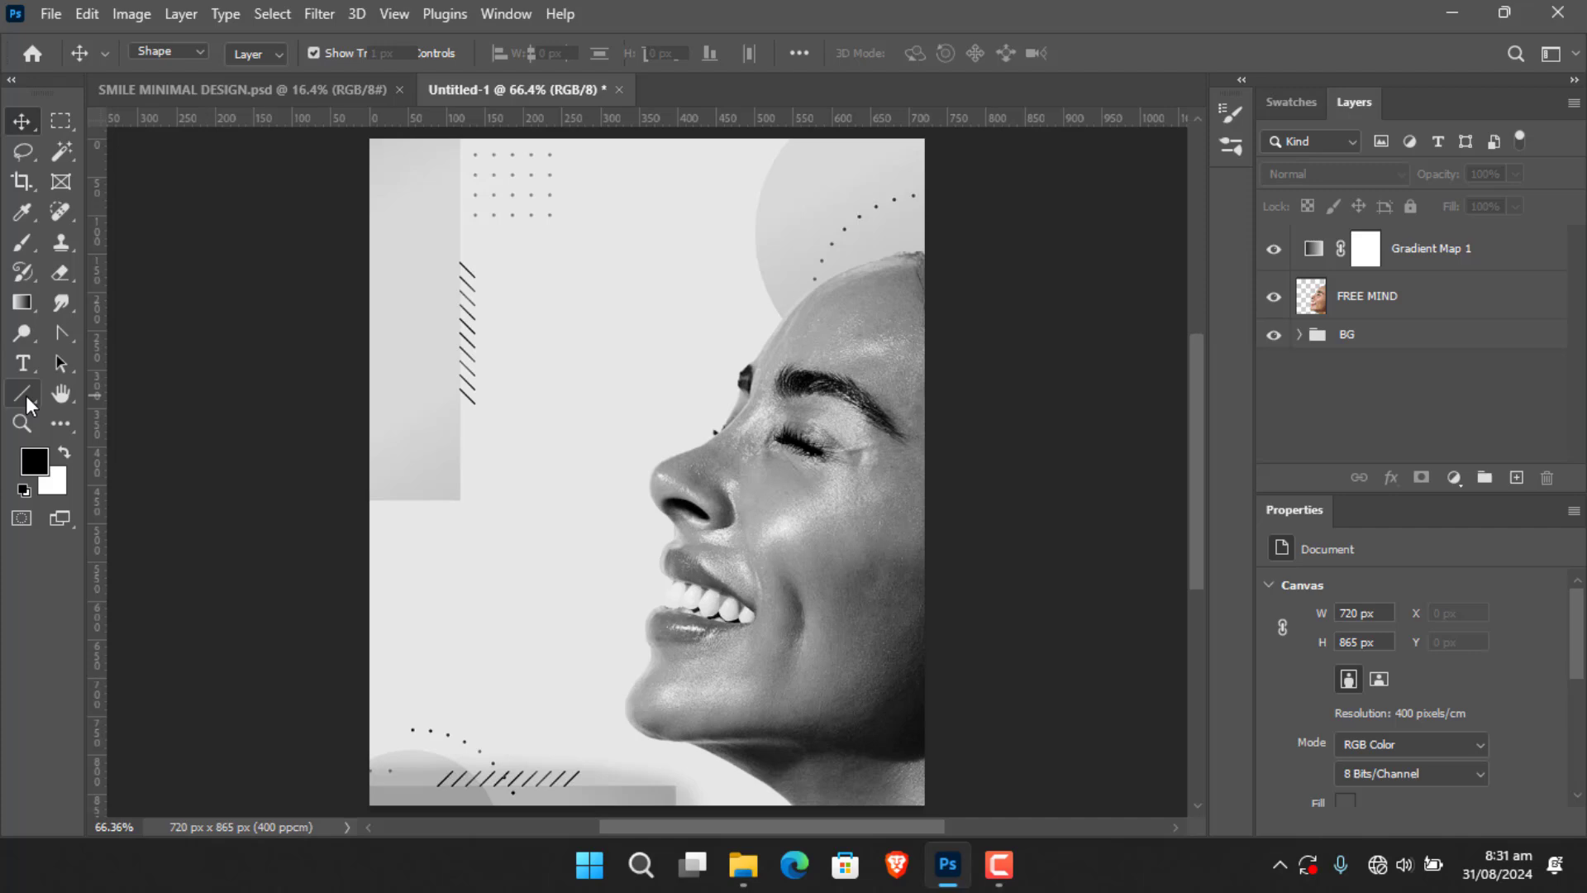
left_click(116, 401)
scroll(523, 397, "up", 2)
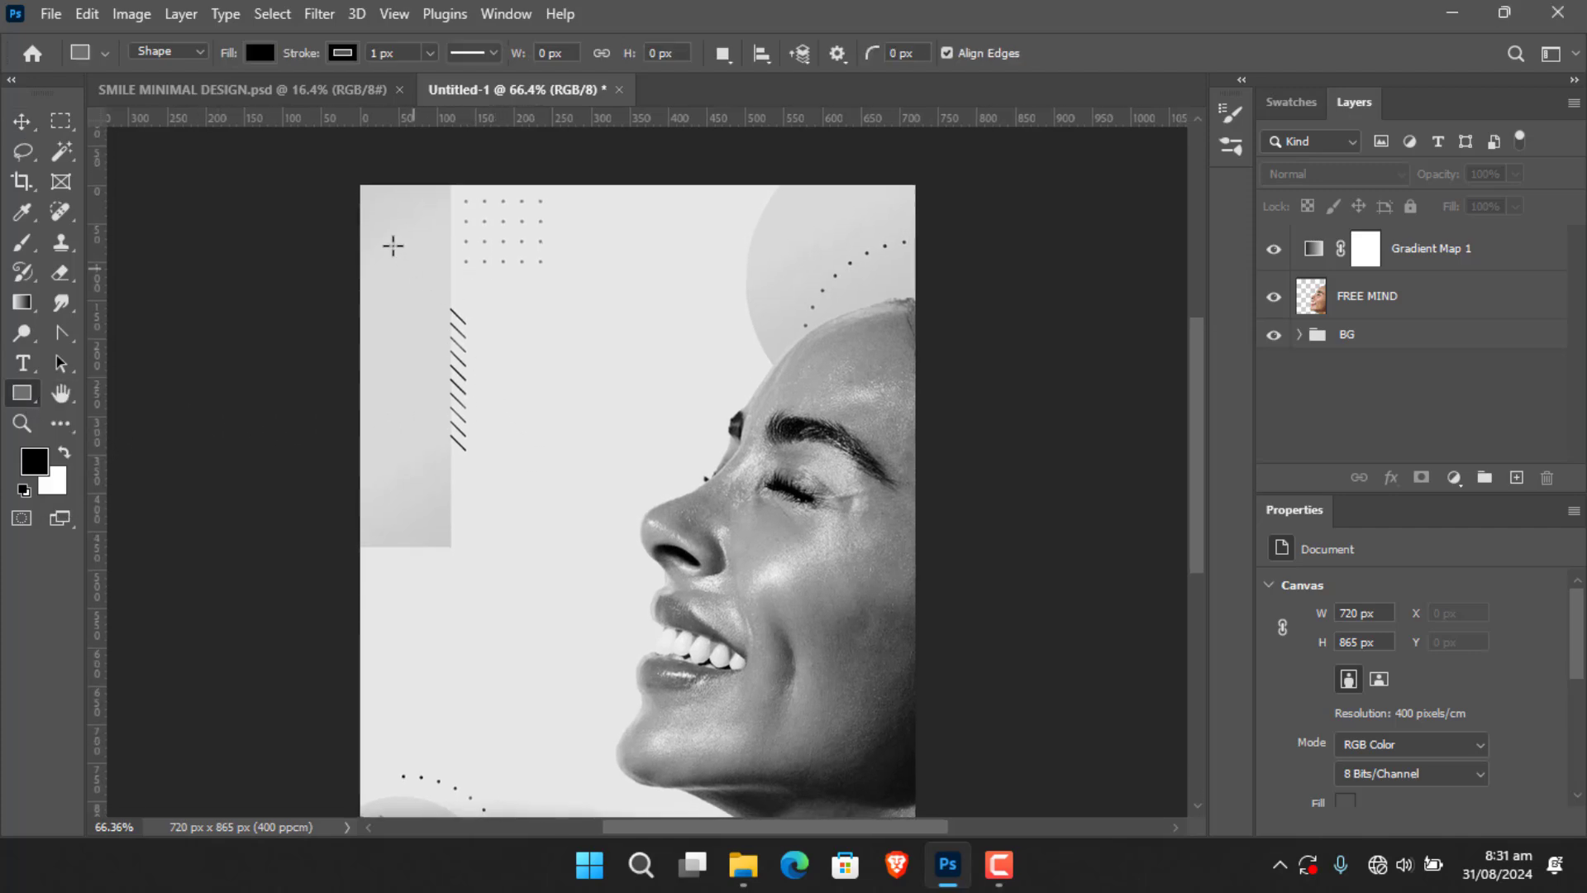
left_click_drag(334, 176, 932, 738)
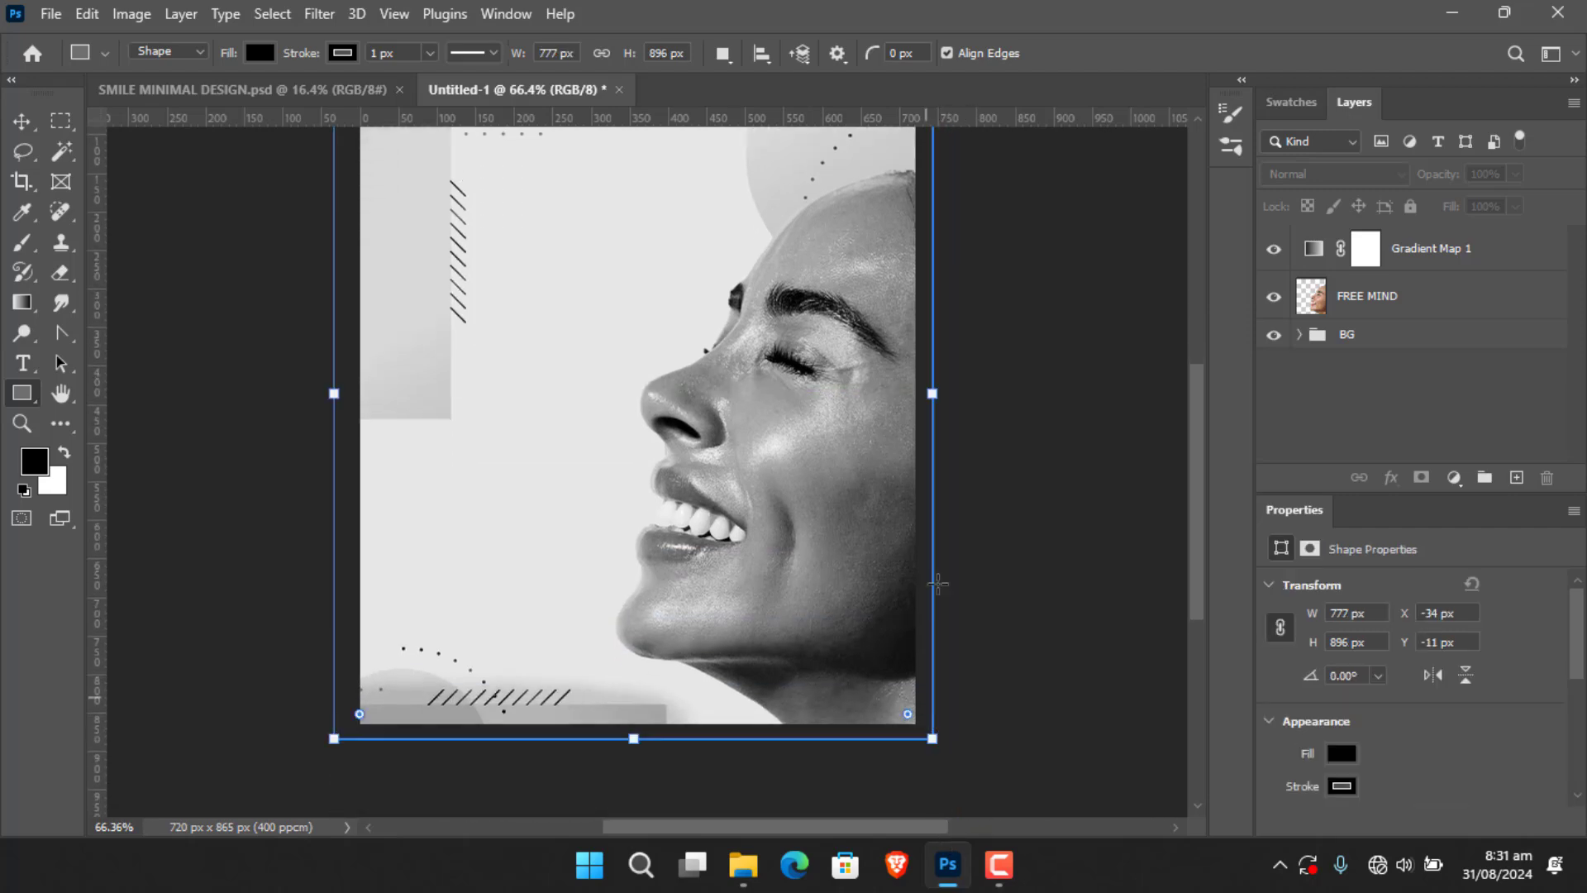
left_click(22, 121)
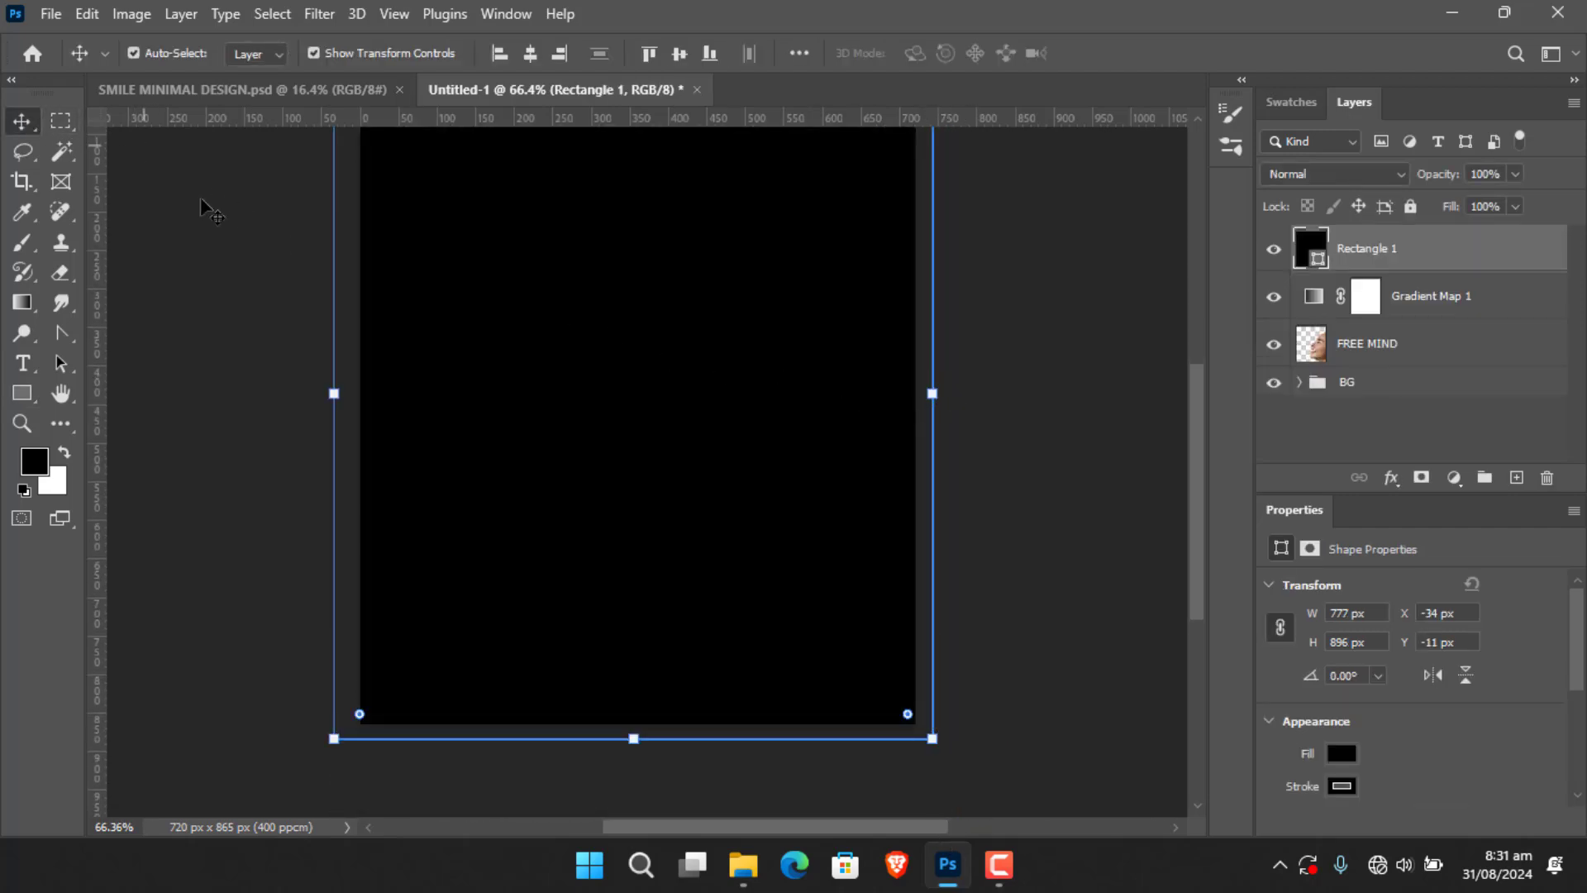
Set the rectangle's fill to the grey swatch 6c6e6e.
double_click(1316, 263)
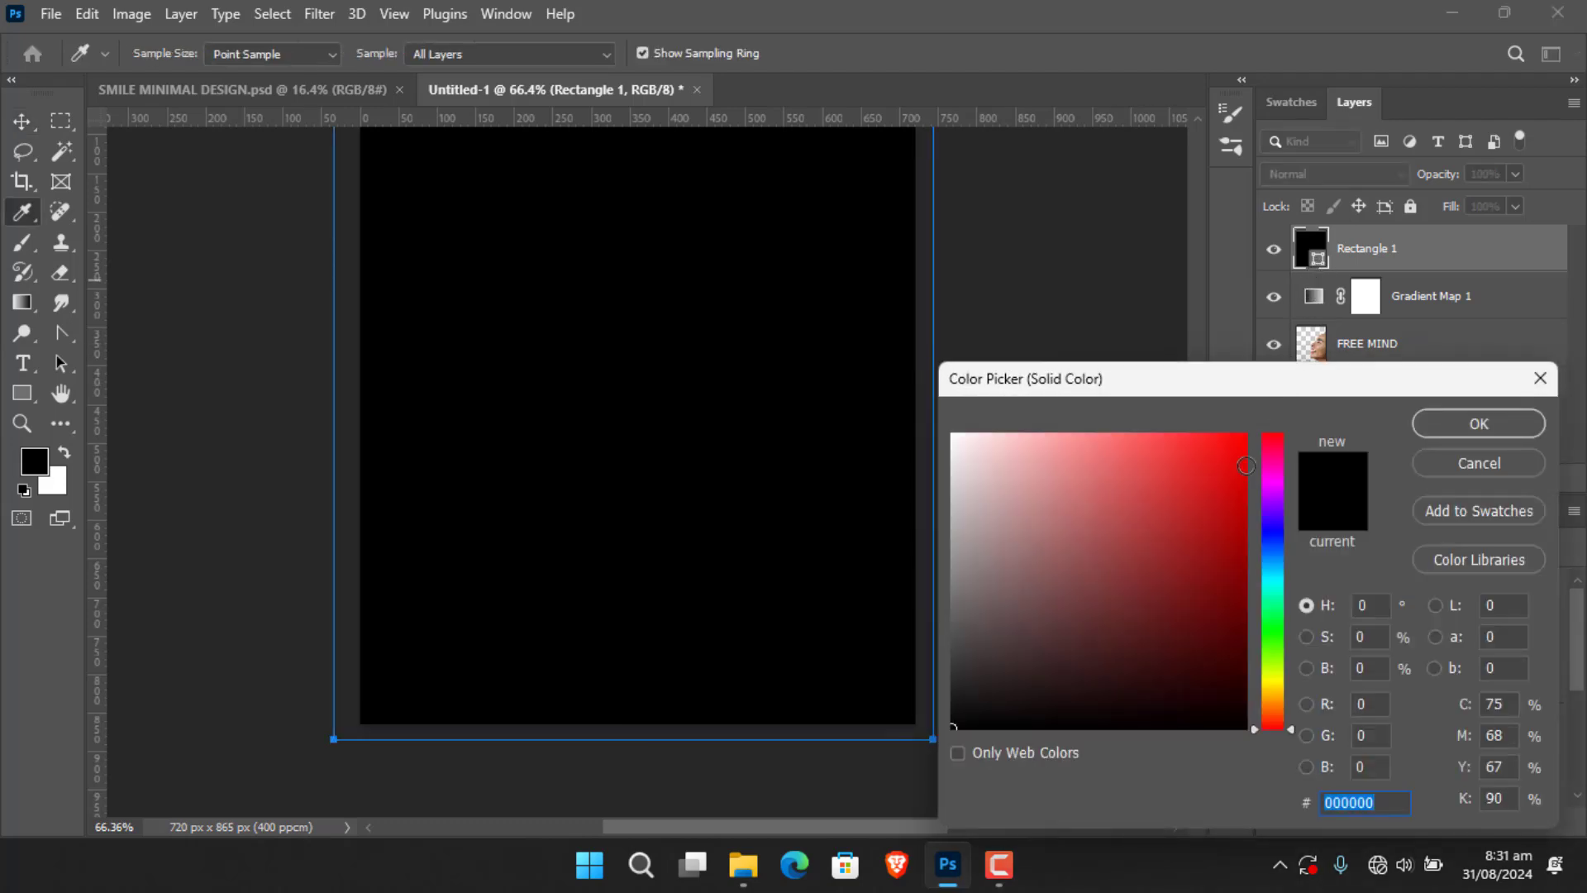
left_click(1286, 102)
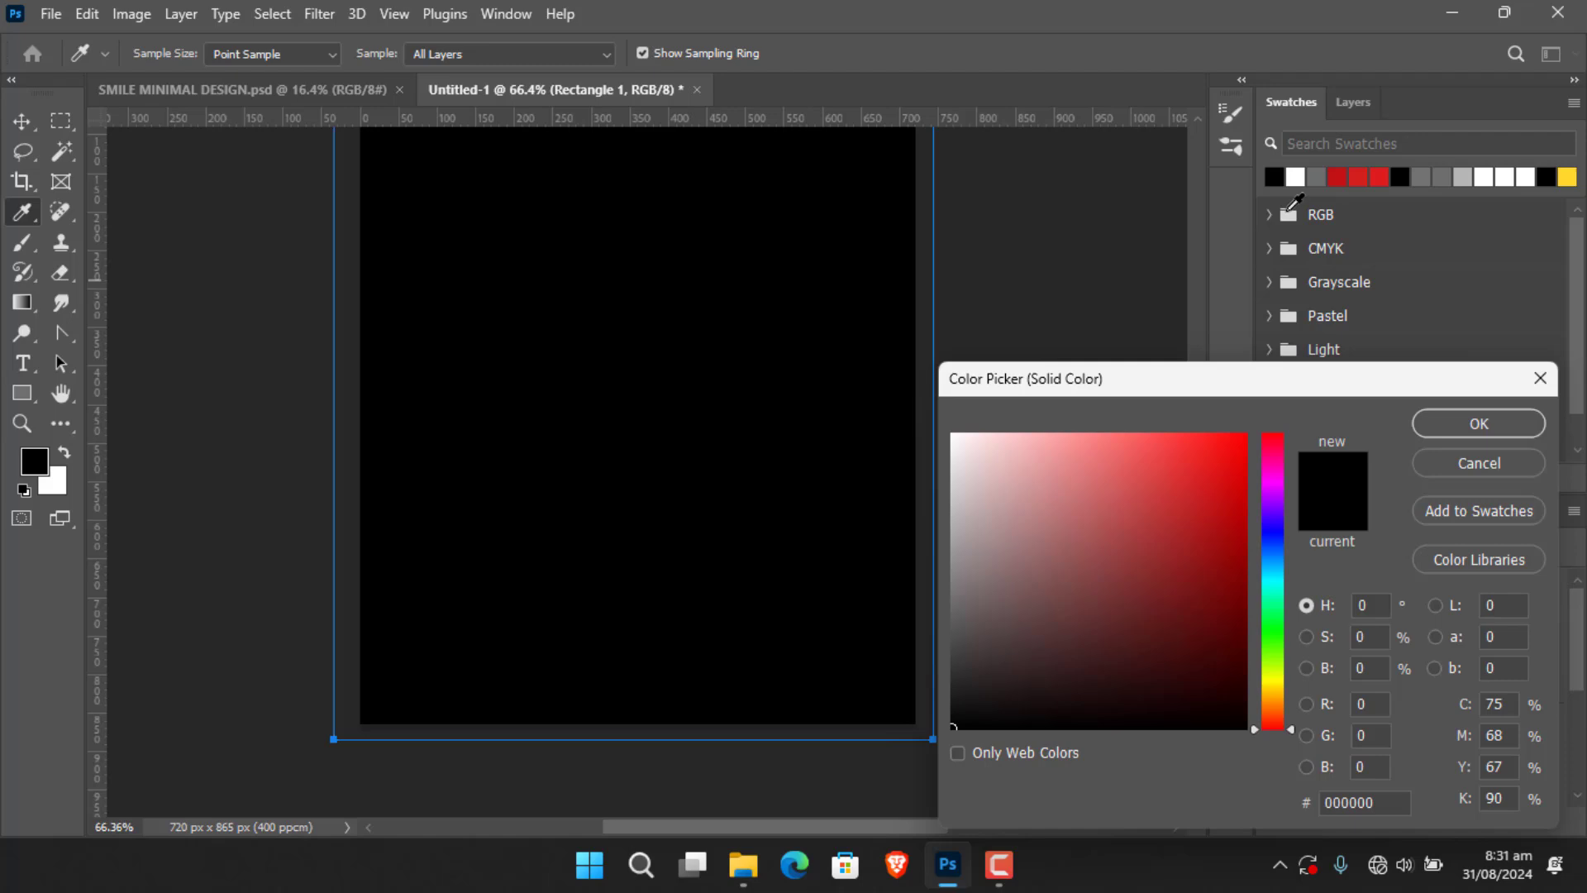
left_click(1321, 175)
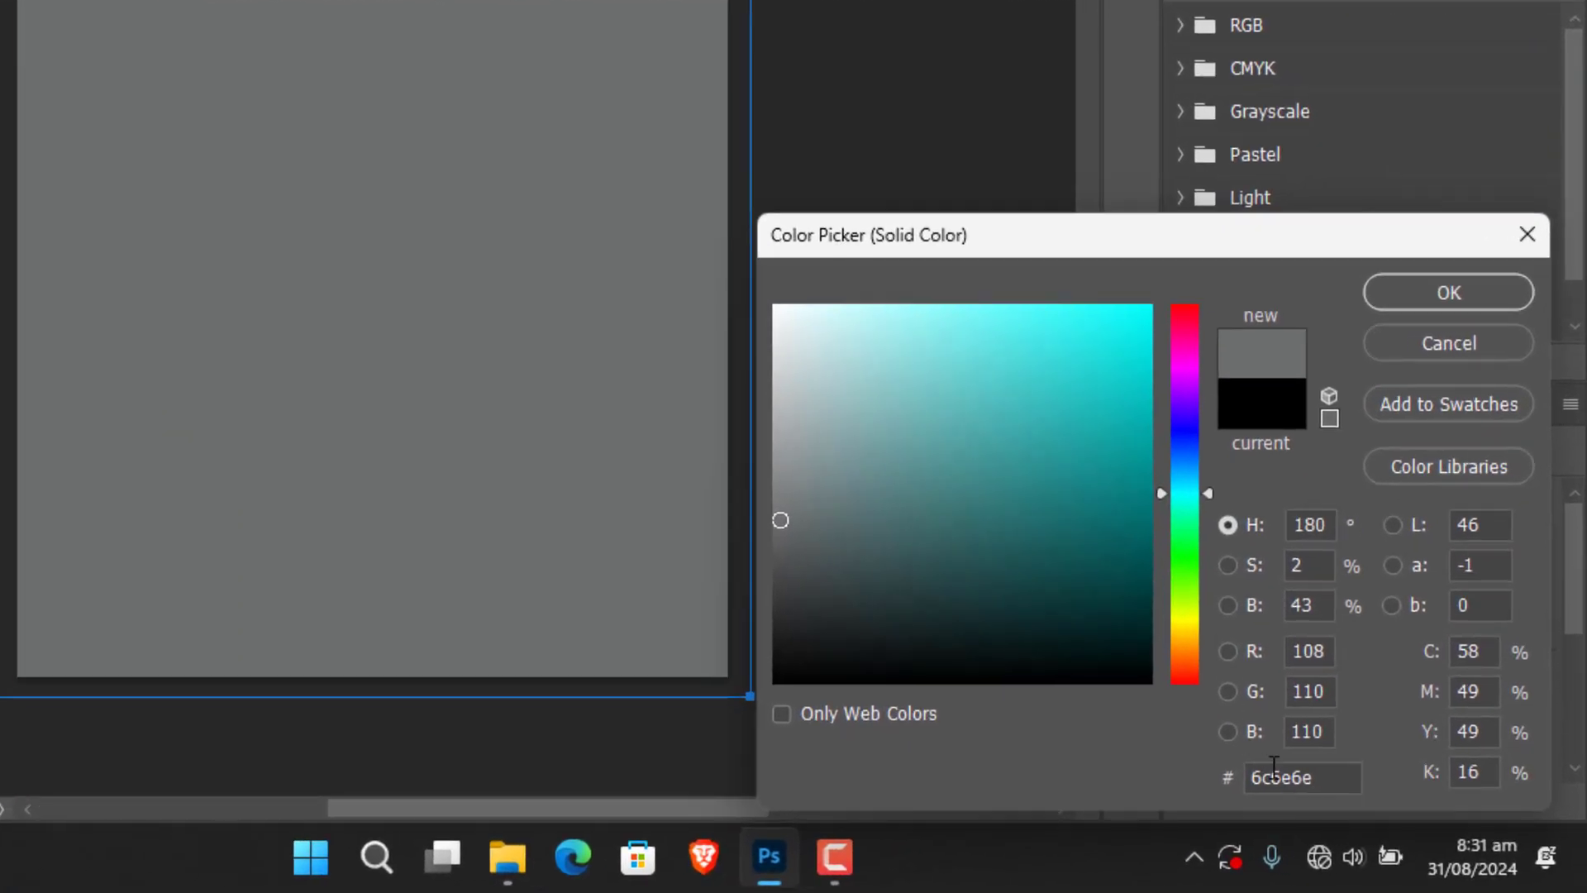
left_click(1441, 293)
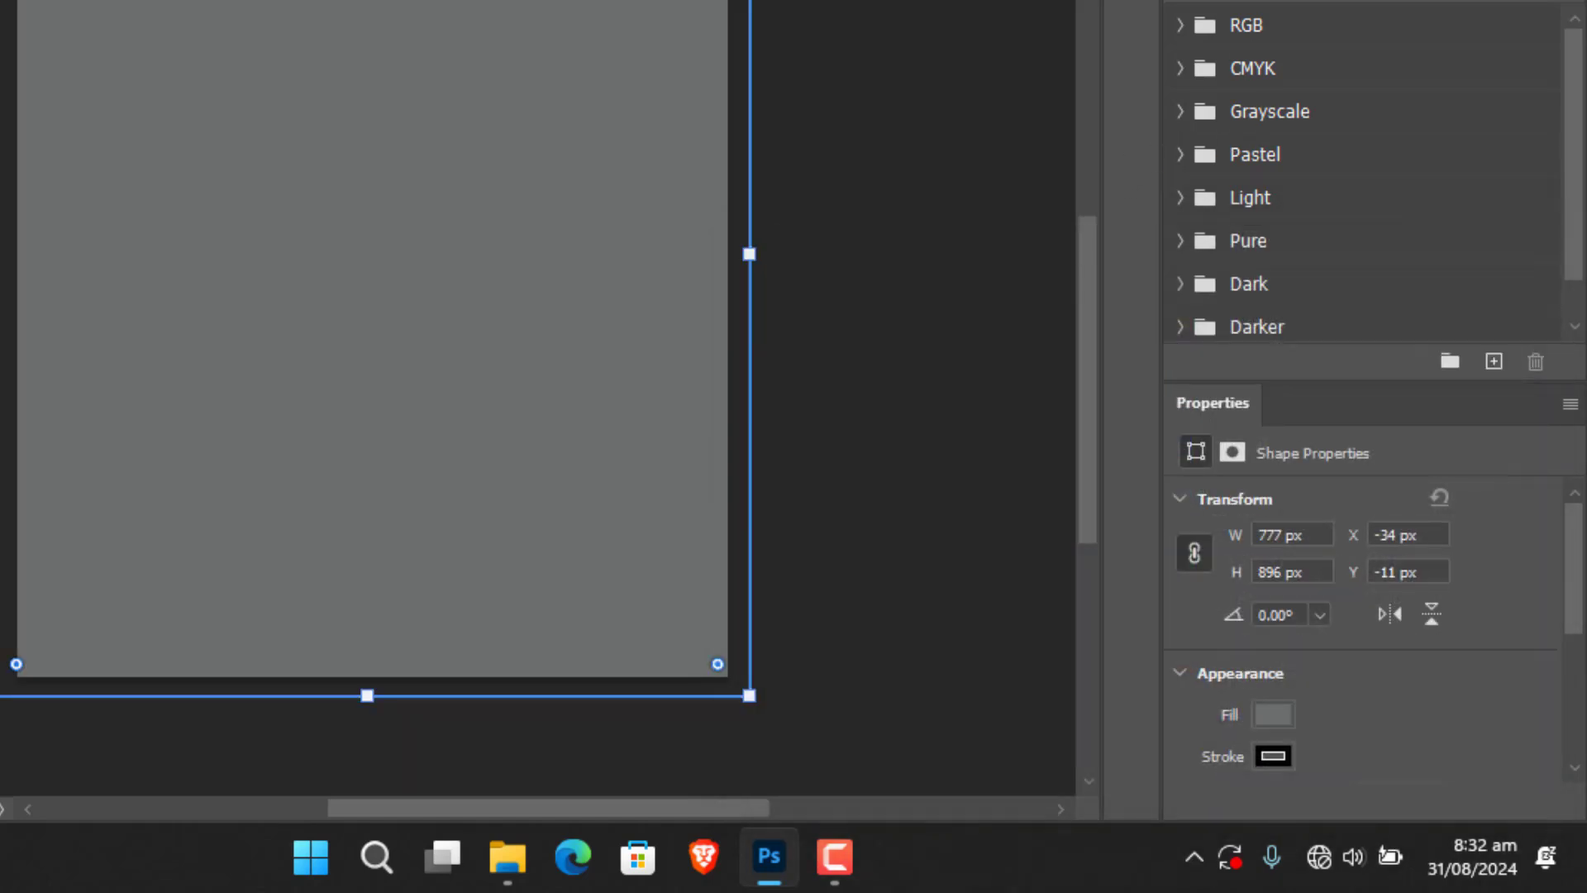
Set the grey rectangle layer's blend mode to Linear Light.
key("F7")
left_click(1326, 4)
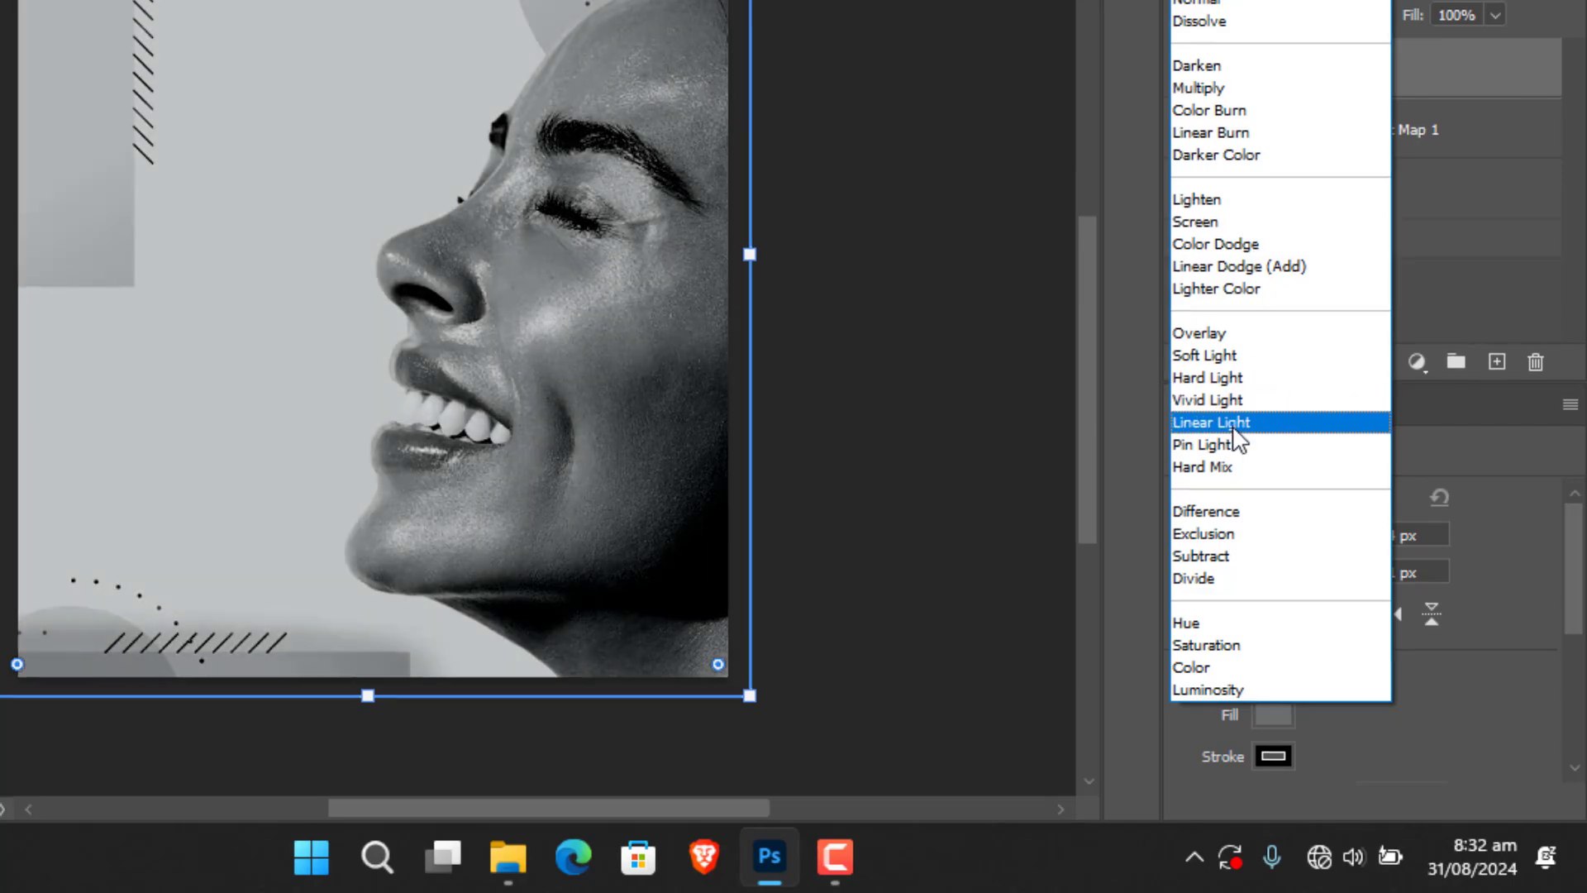
left_click(1213, 421)
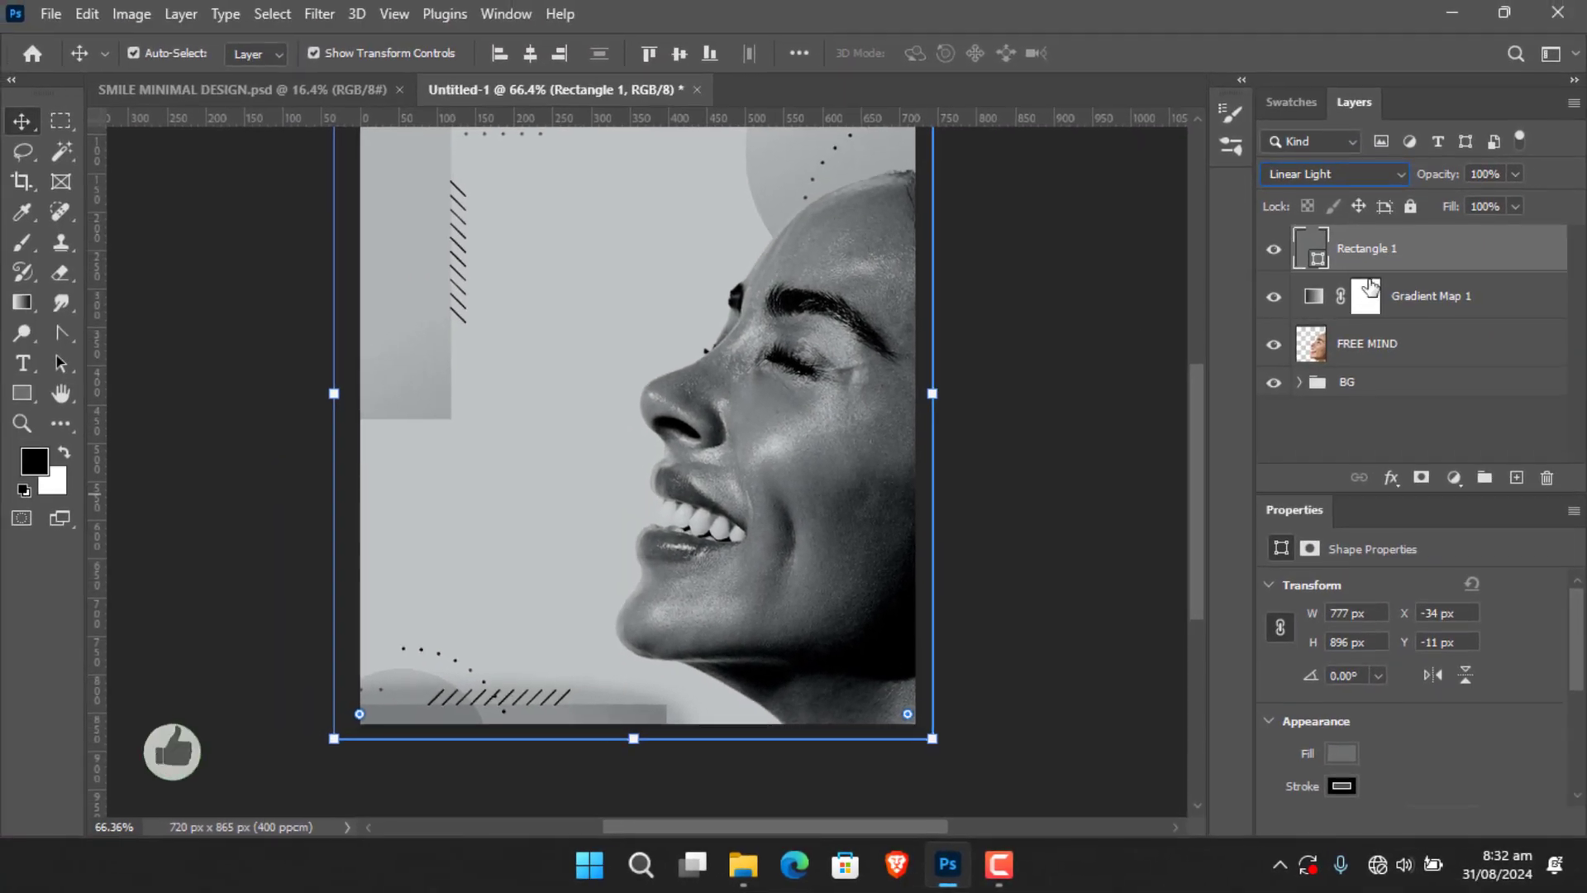
Lock the rectangle, Gradient Map and FREE MIND layers together with the BG group.
left_click(1487, 390, "shift")
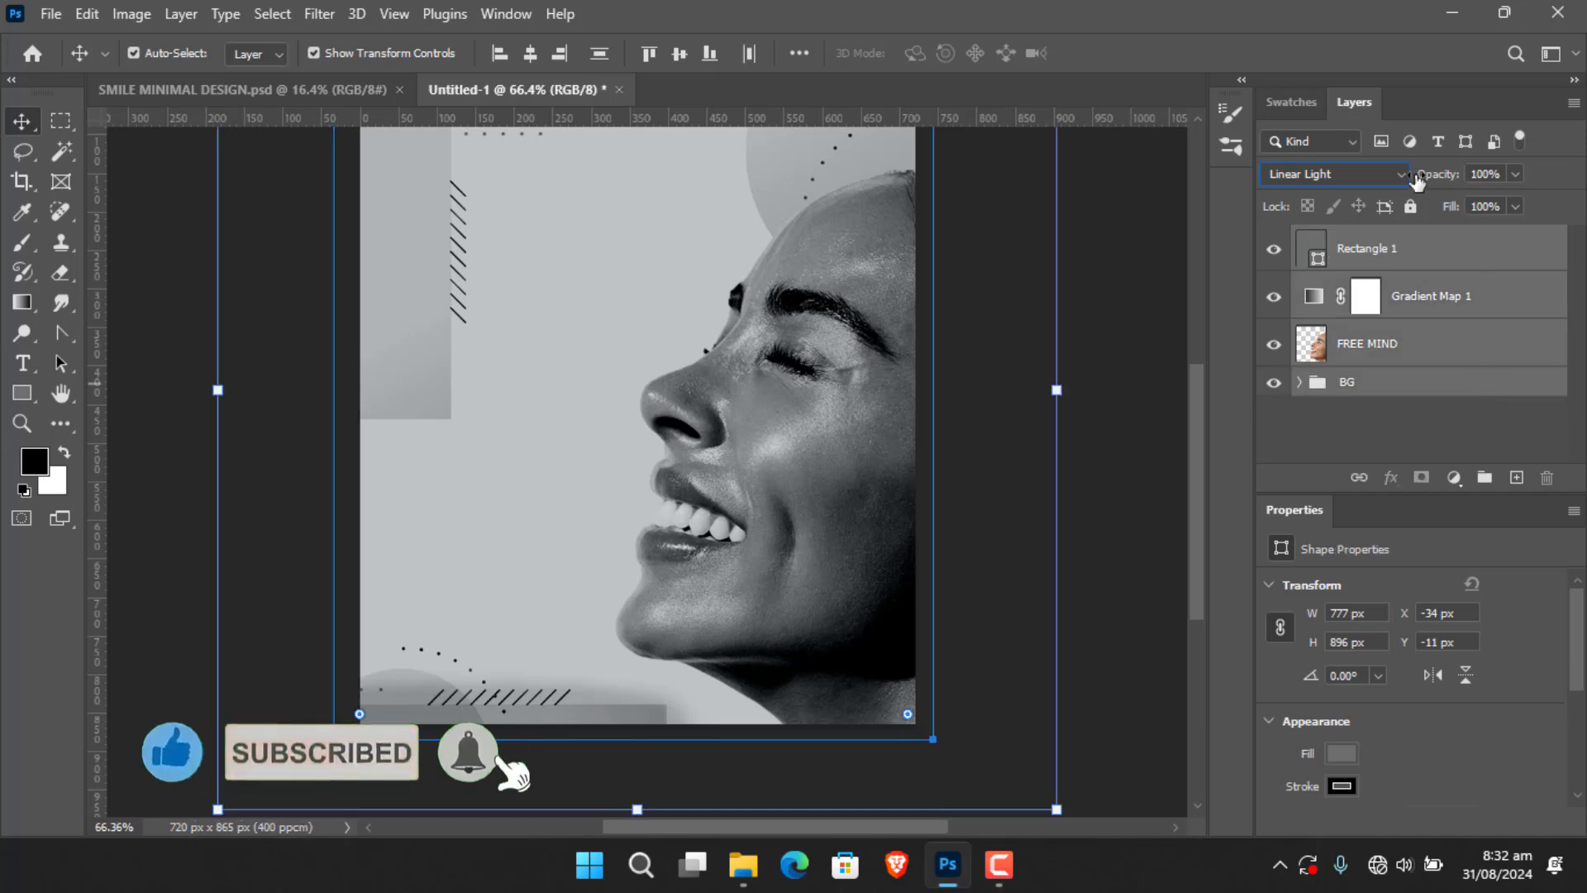
left_click(1410, 206)
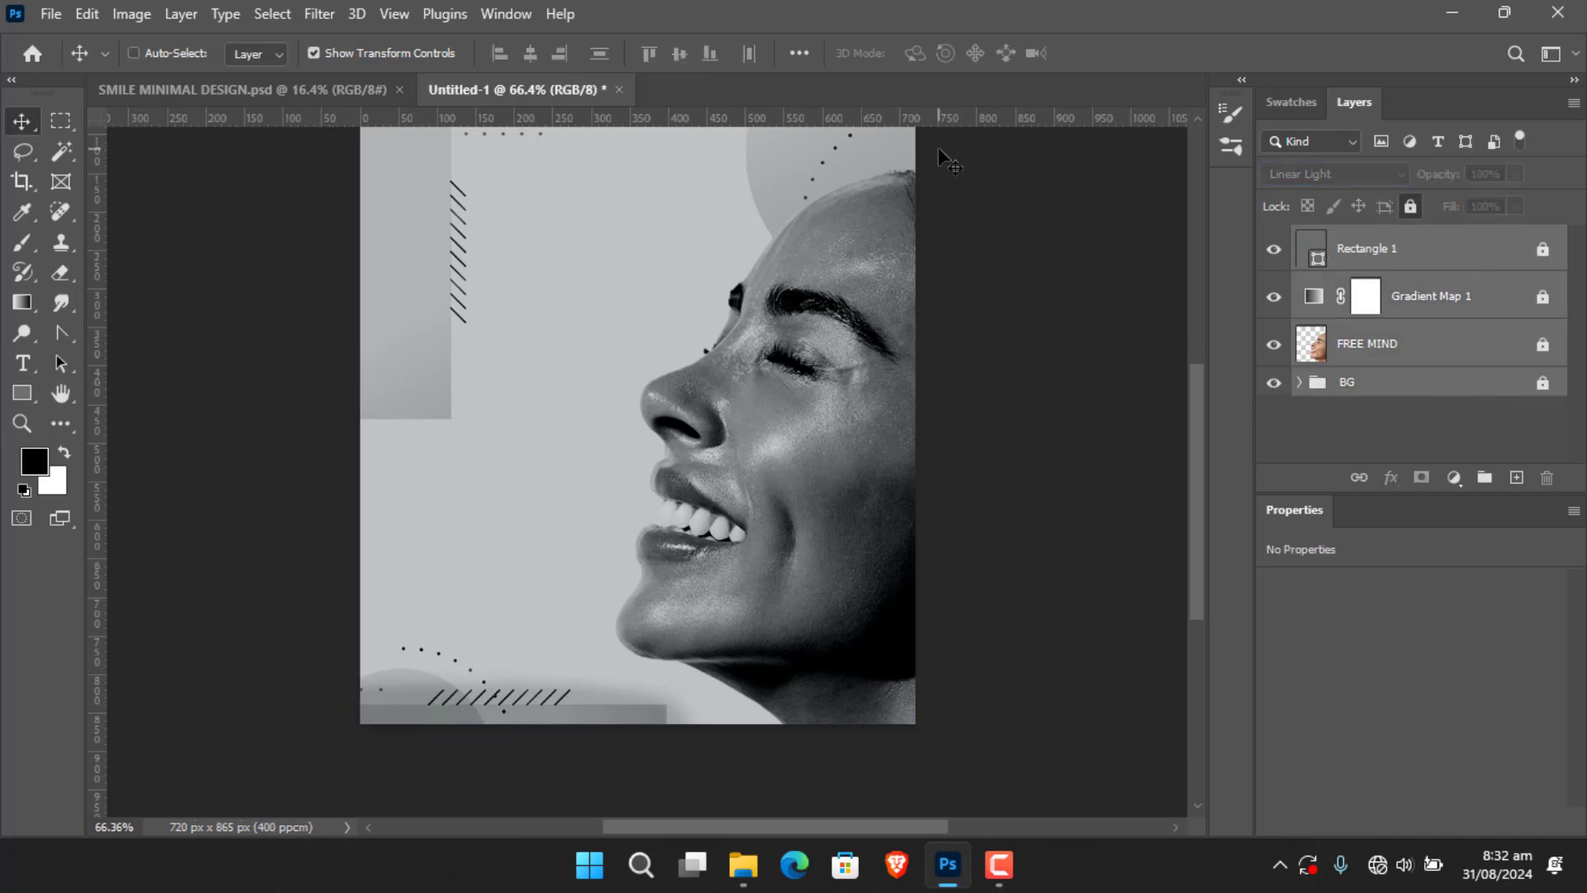
key("ctrl+0")
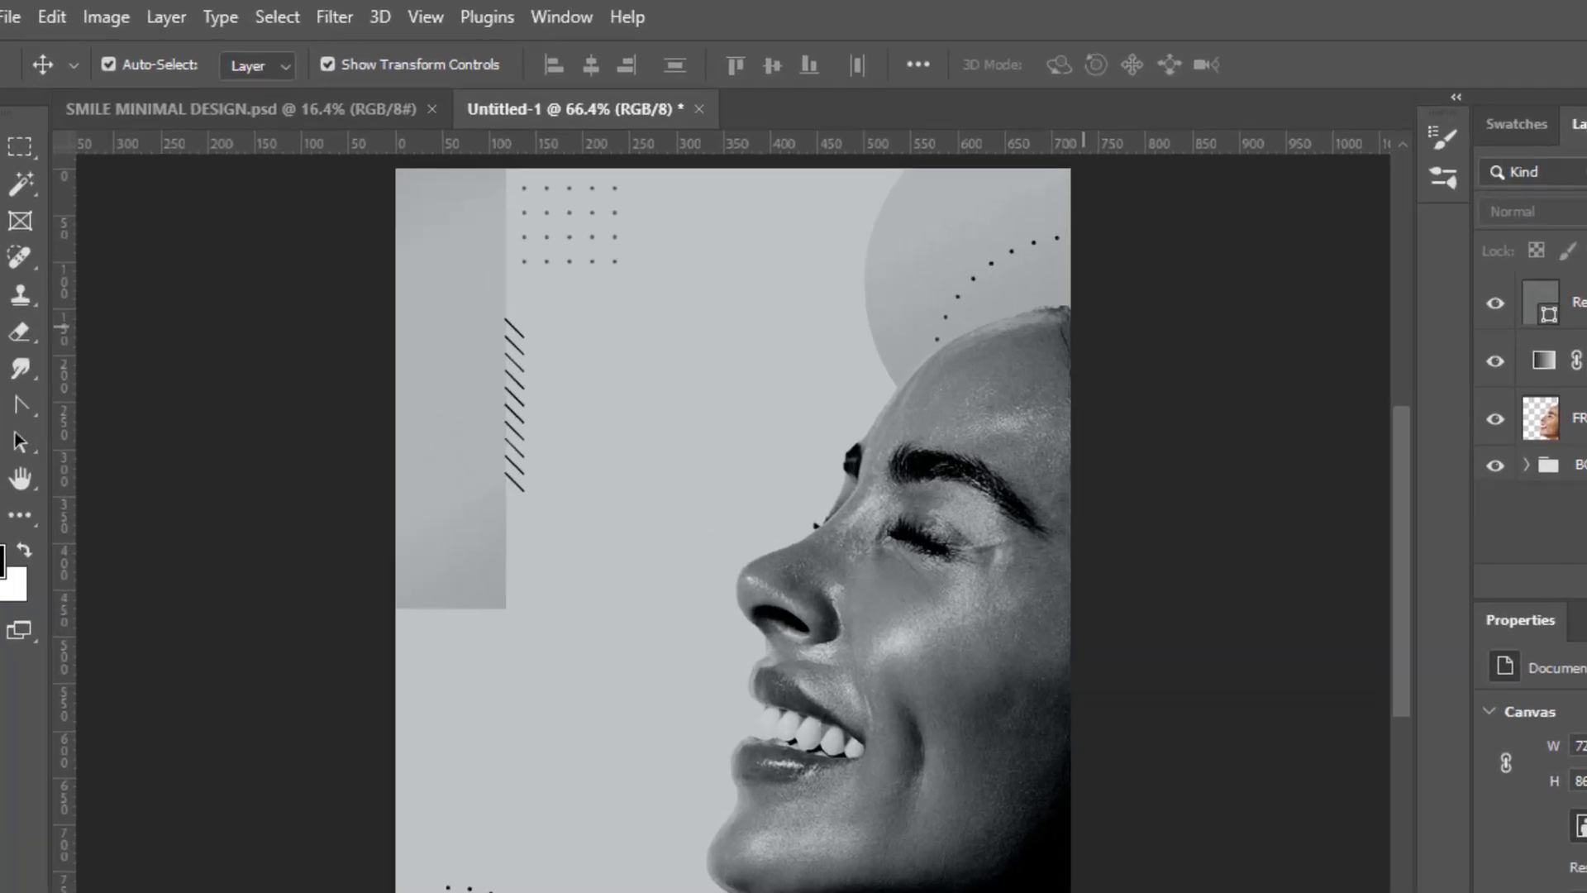
Add the text SMILE in black Poppins Bold at 9.43 pt beside the face.
left_click(22, 366)
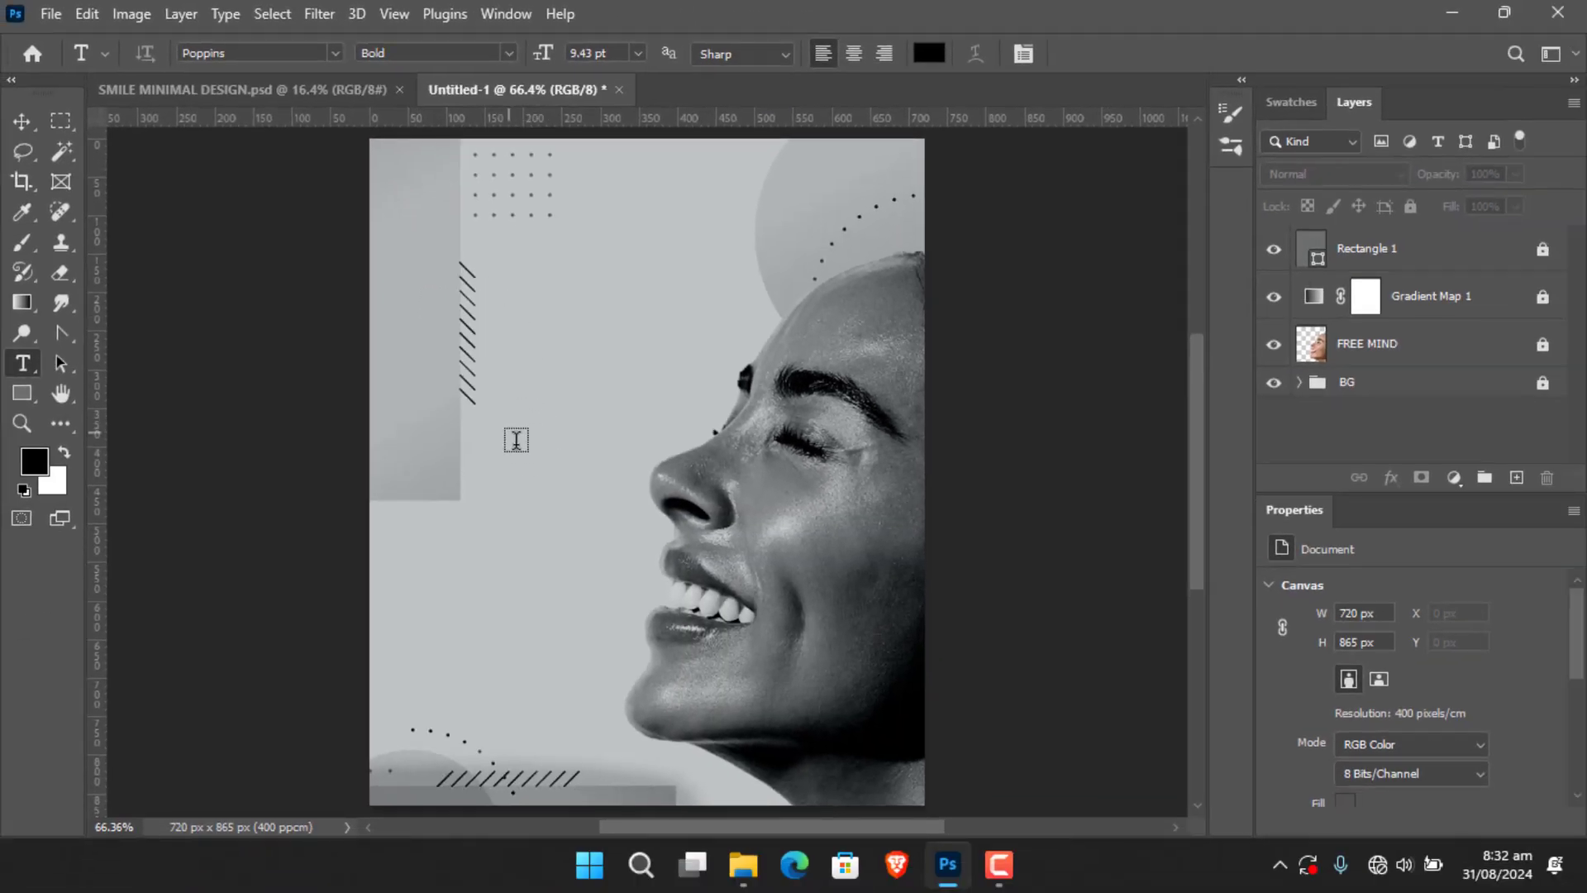
left_click(501, 431)
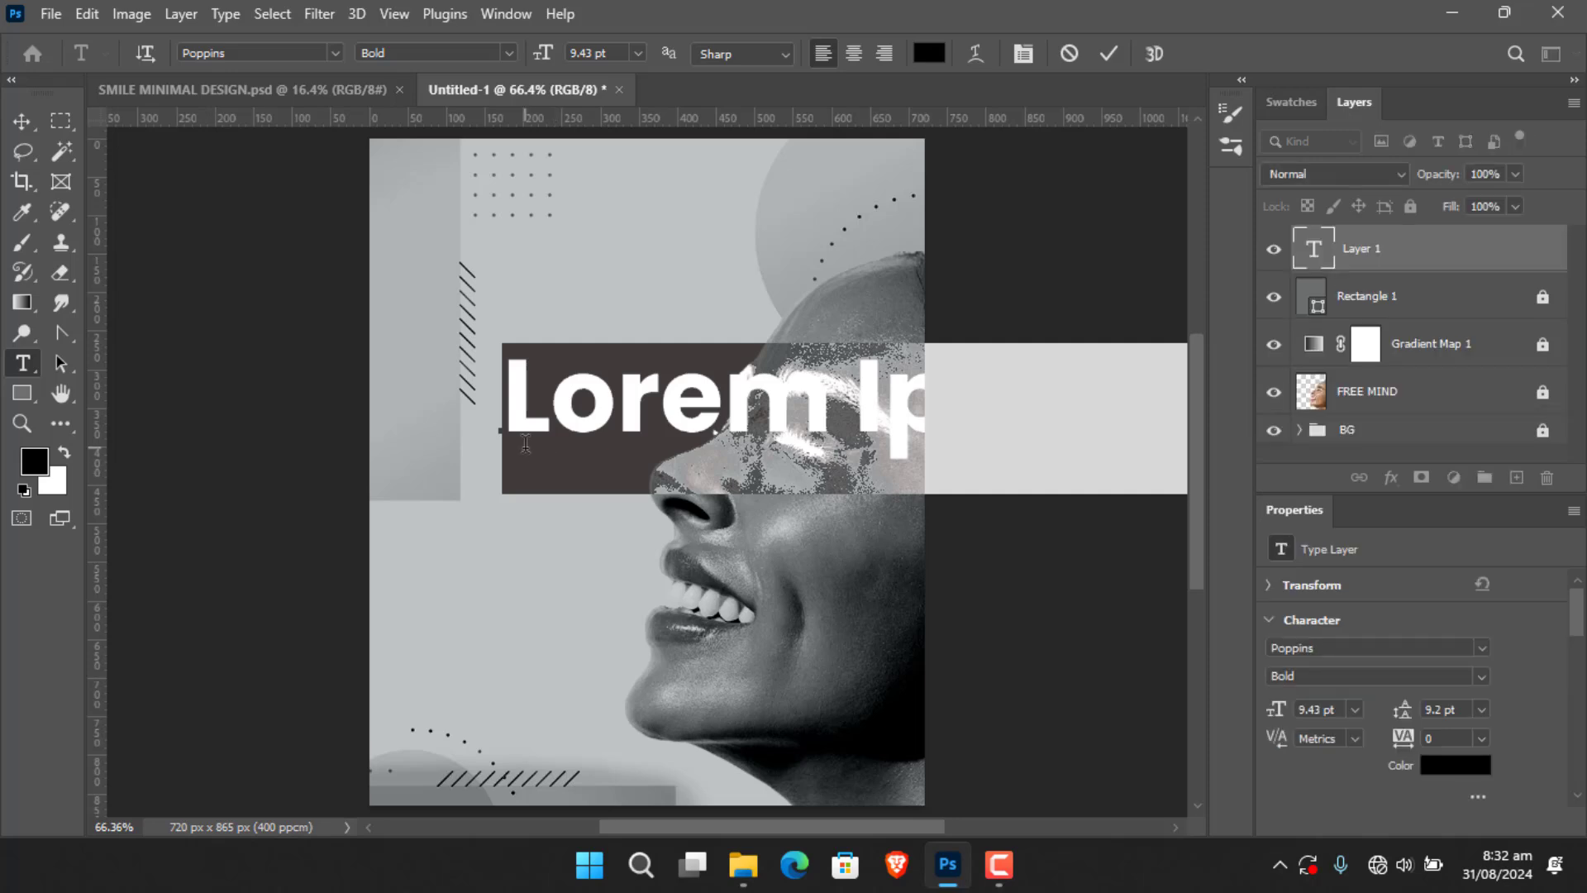
type("SMILE")
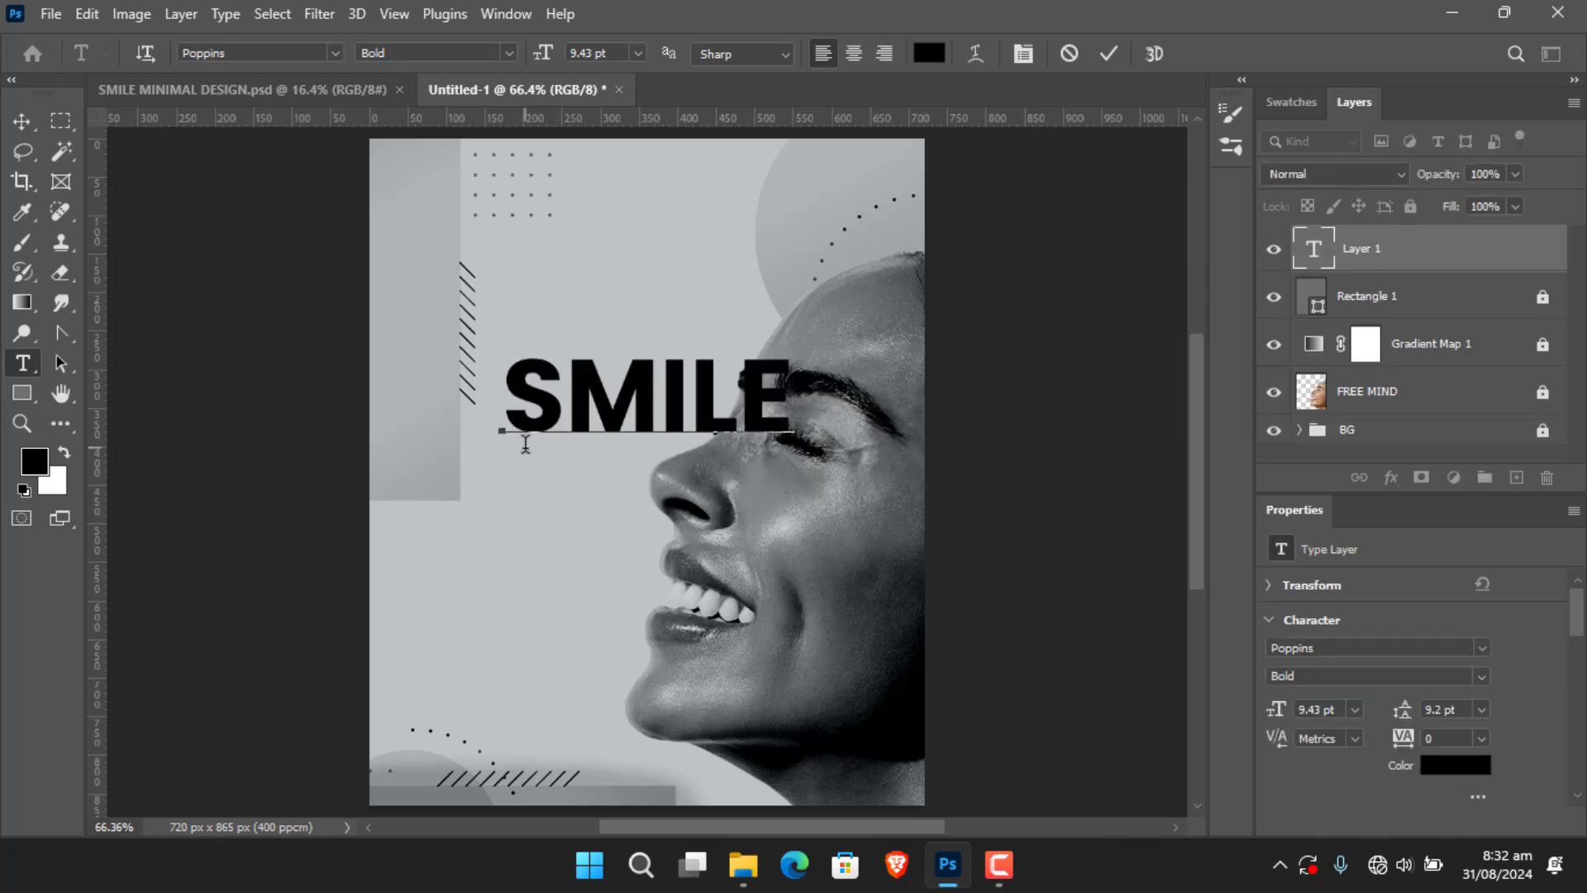
left_click(1110, 54)
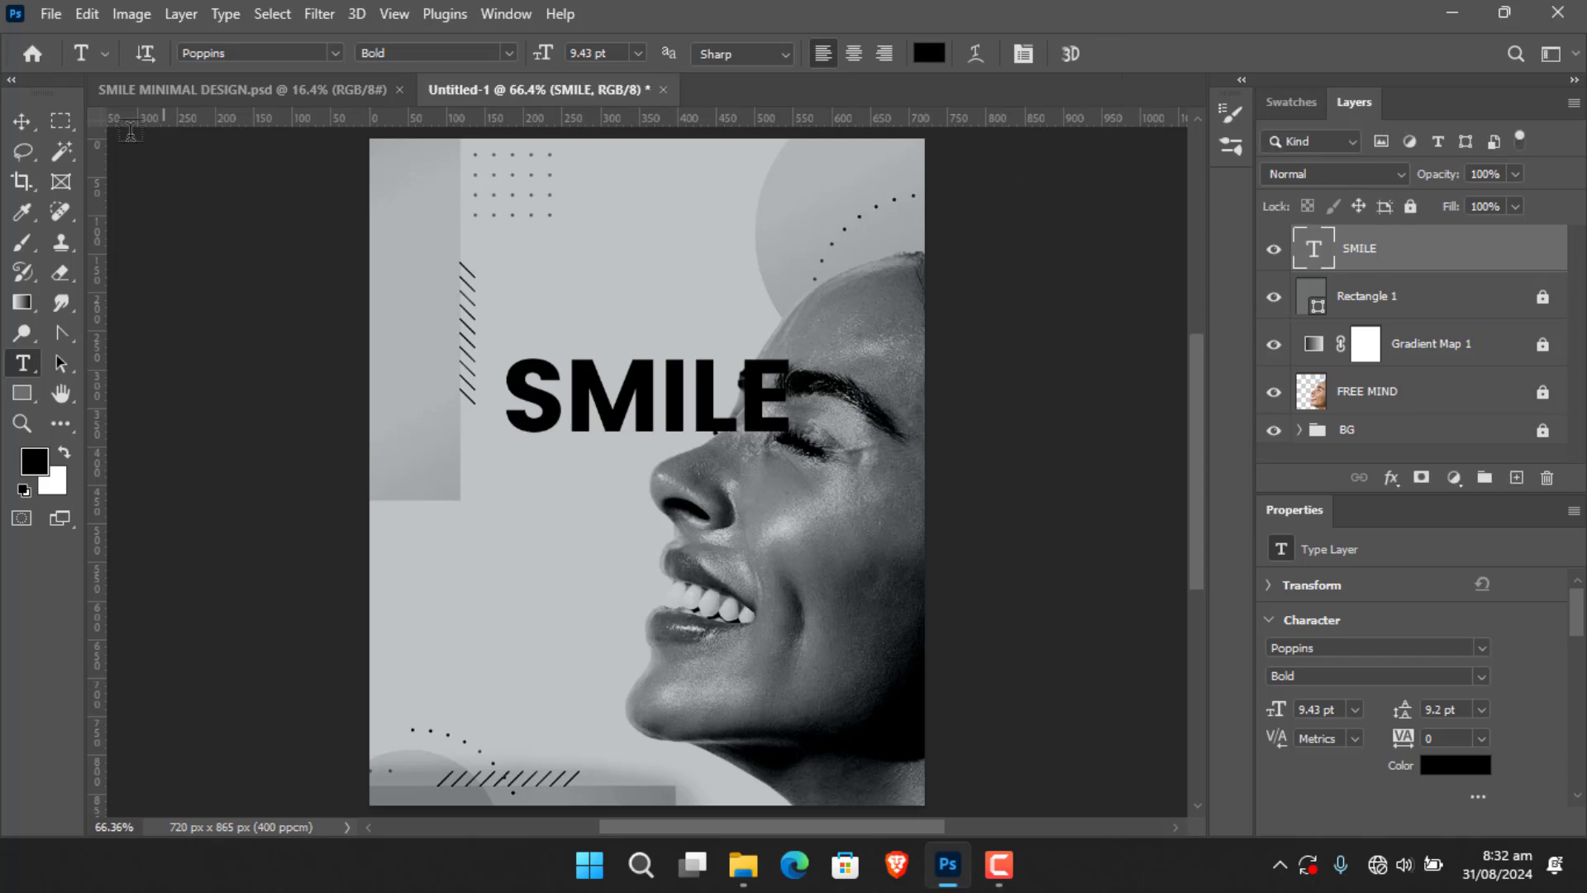
Enlarge the SMILE text to about 136% and position it across the upper canvas, from the diagonal stripes to the forehead.
left_click(24, 124)
left_click_drag(757, 418, 684, 359)
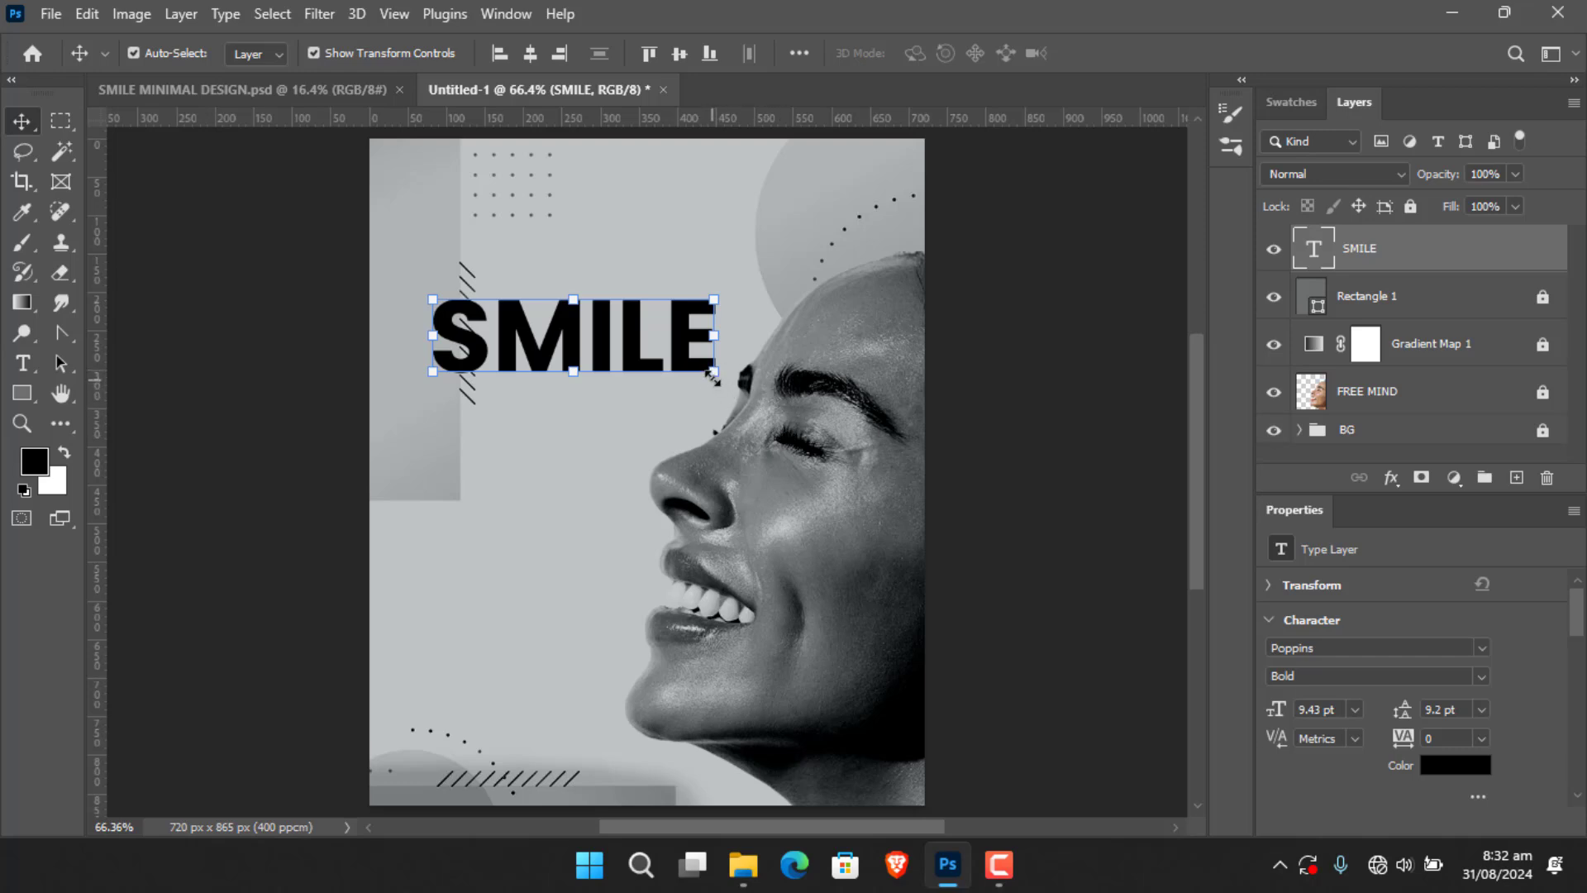
left_click_drag(712, 376, 855, 501)
mouse_move(685, 380)
left_mouse_down()
mouse_move(626, 382)
mouse_move(673, 357)
left_mouse_up()
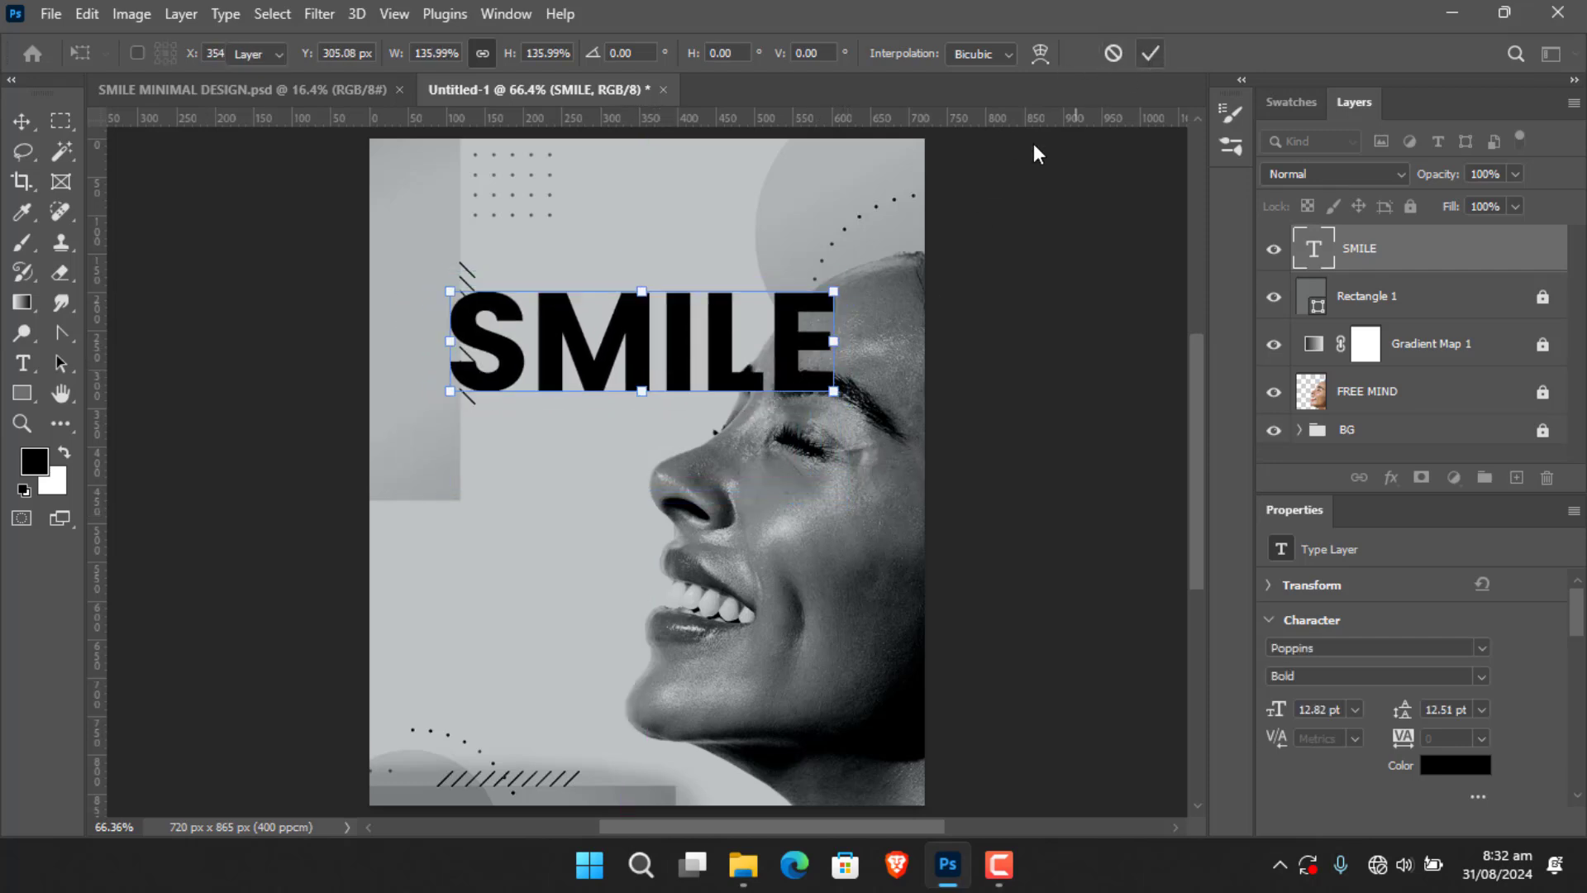
key("Return")
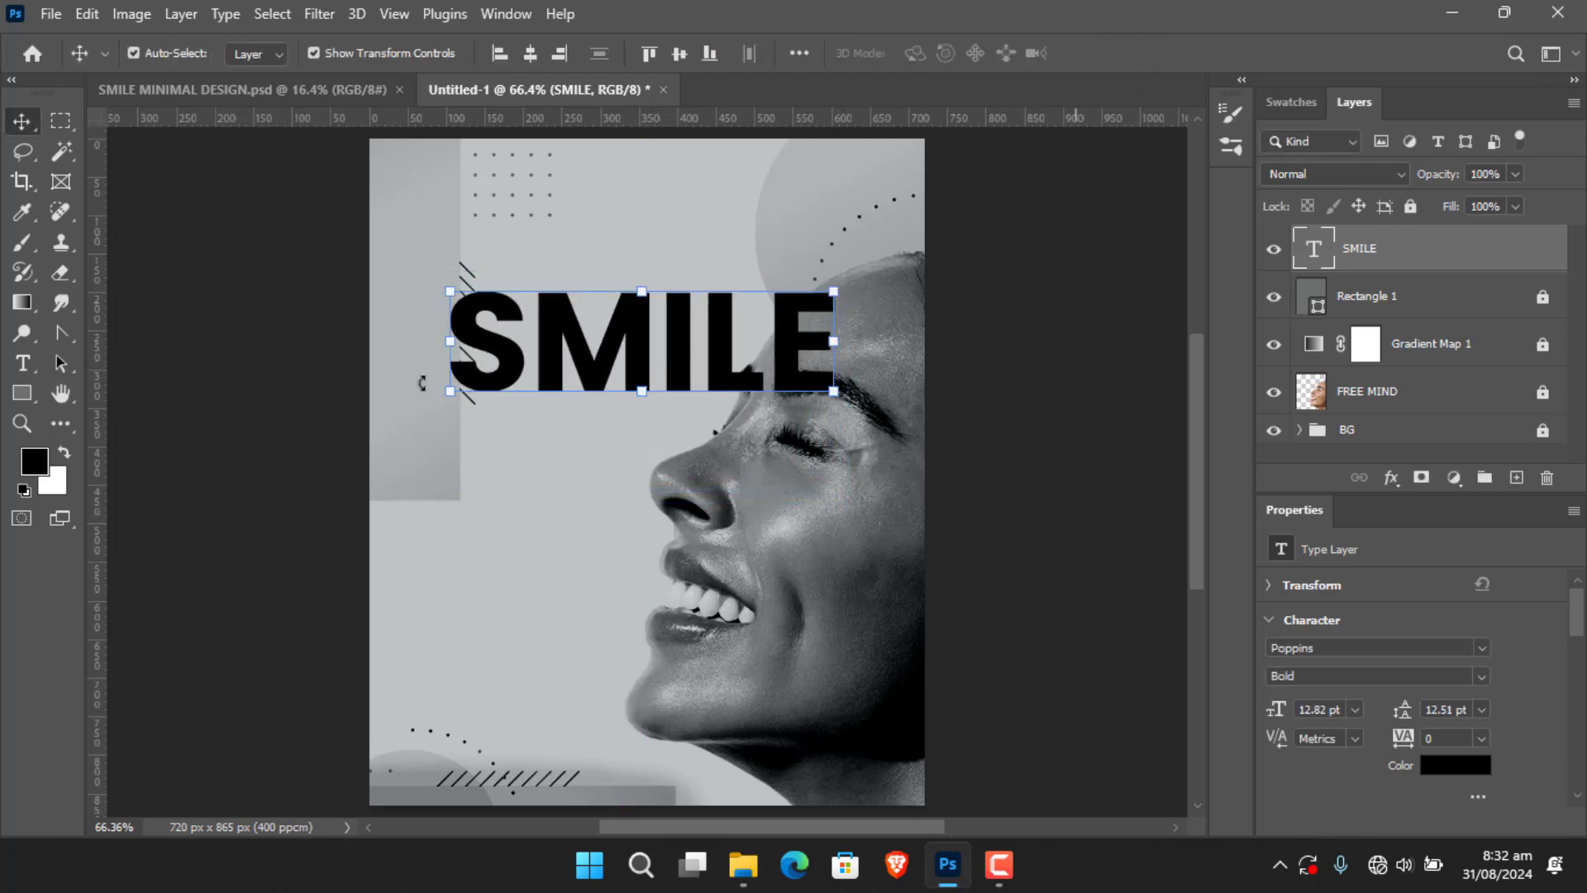
Draw a 1 px black horizontal line across the full 720 px canvas width, just below the SMILE text.
left_click(22, 392)
left_click(128, 482)
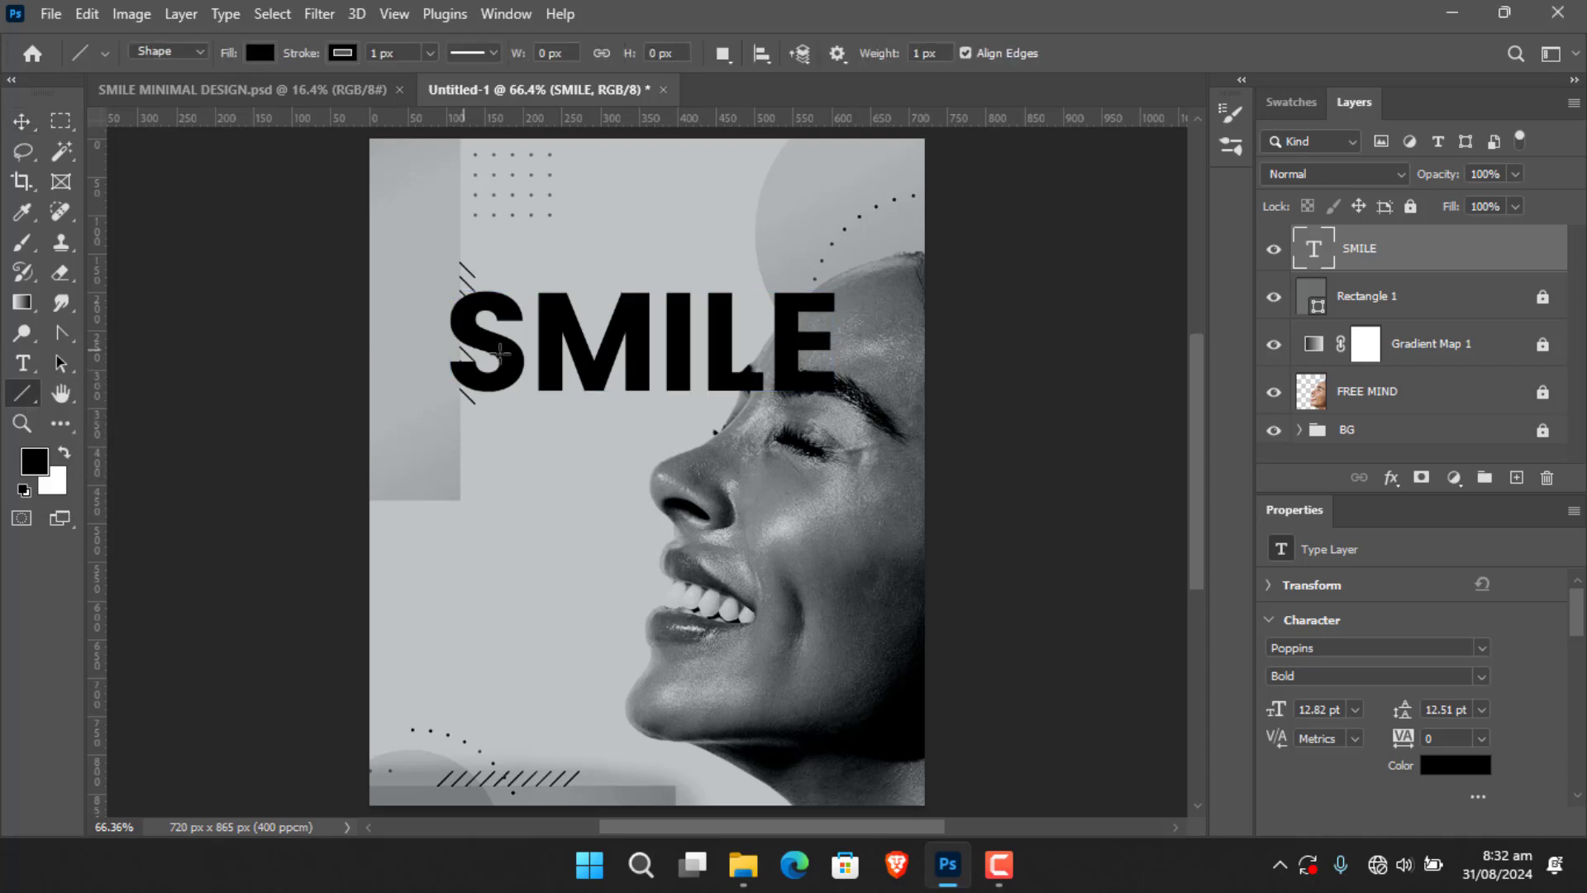
left_click(342, 53)
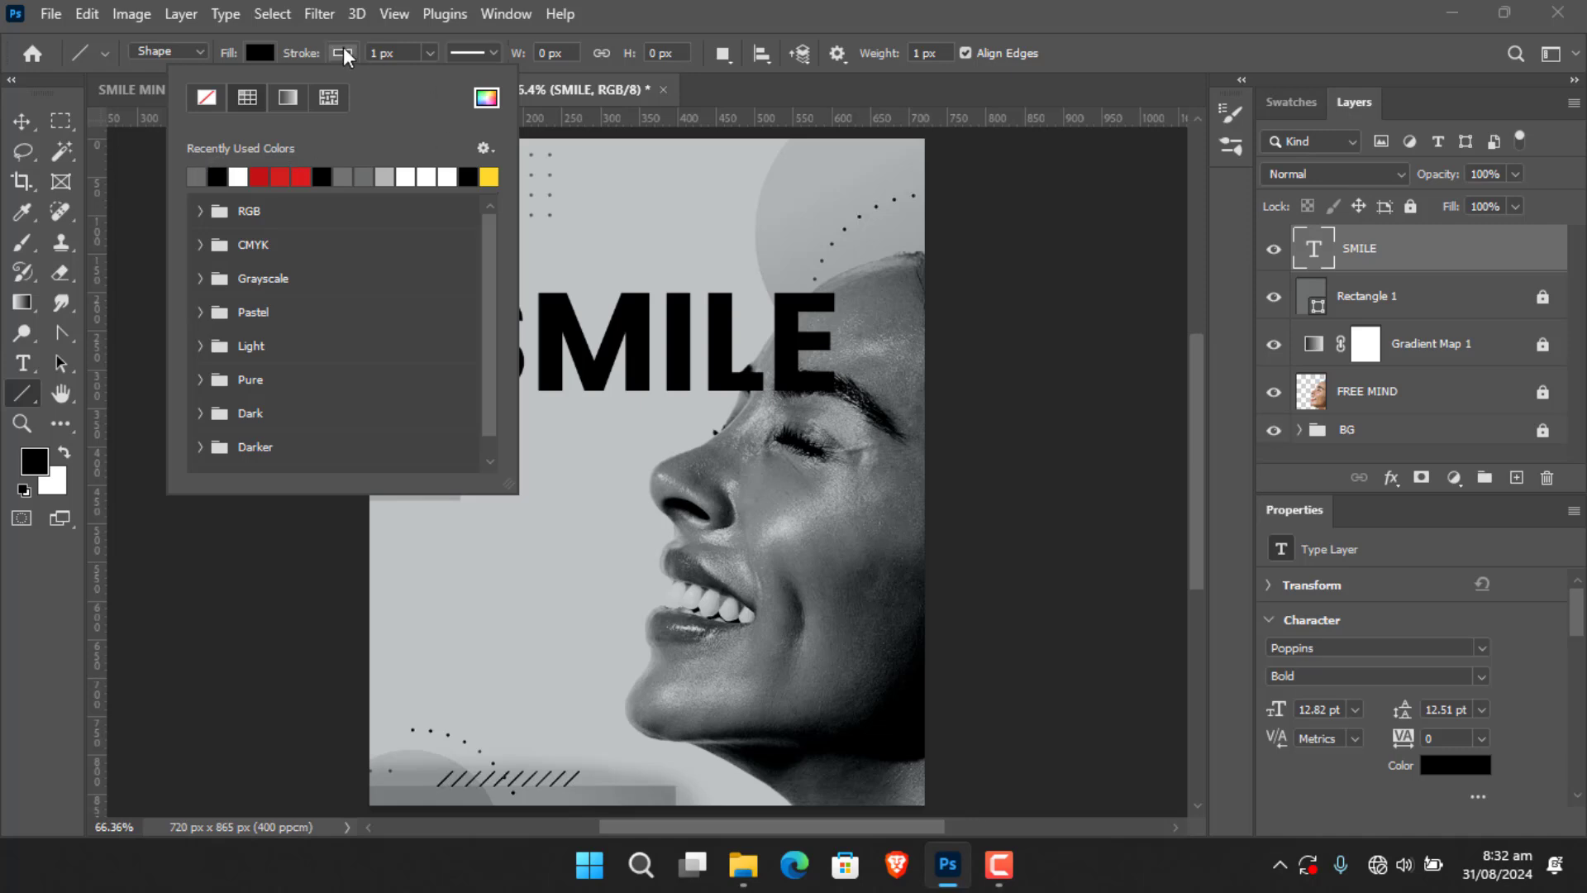
left_click(343, 53)
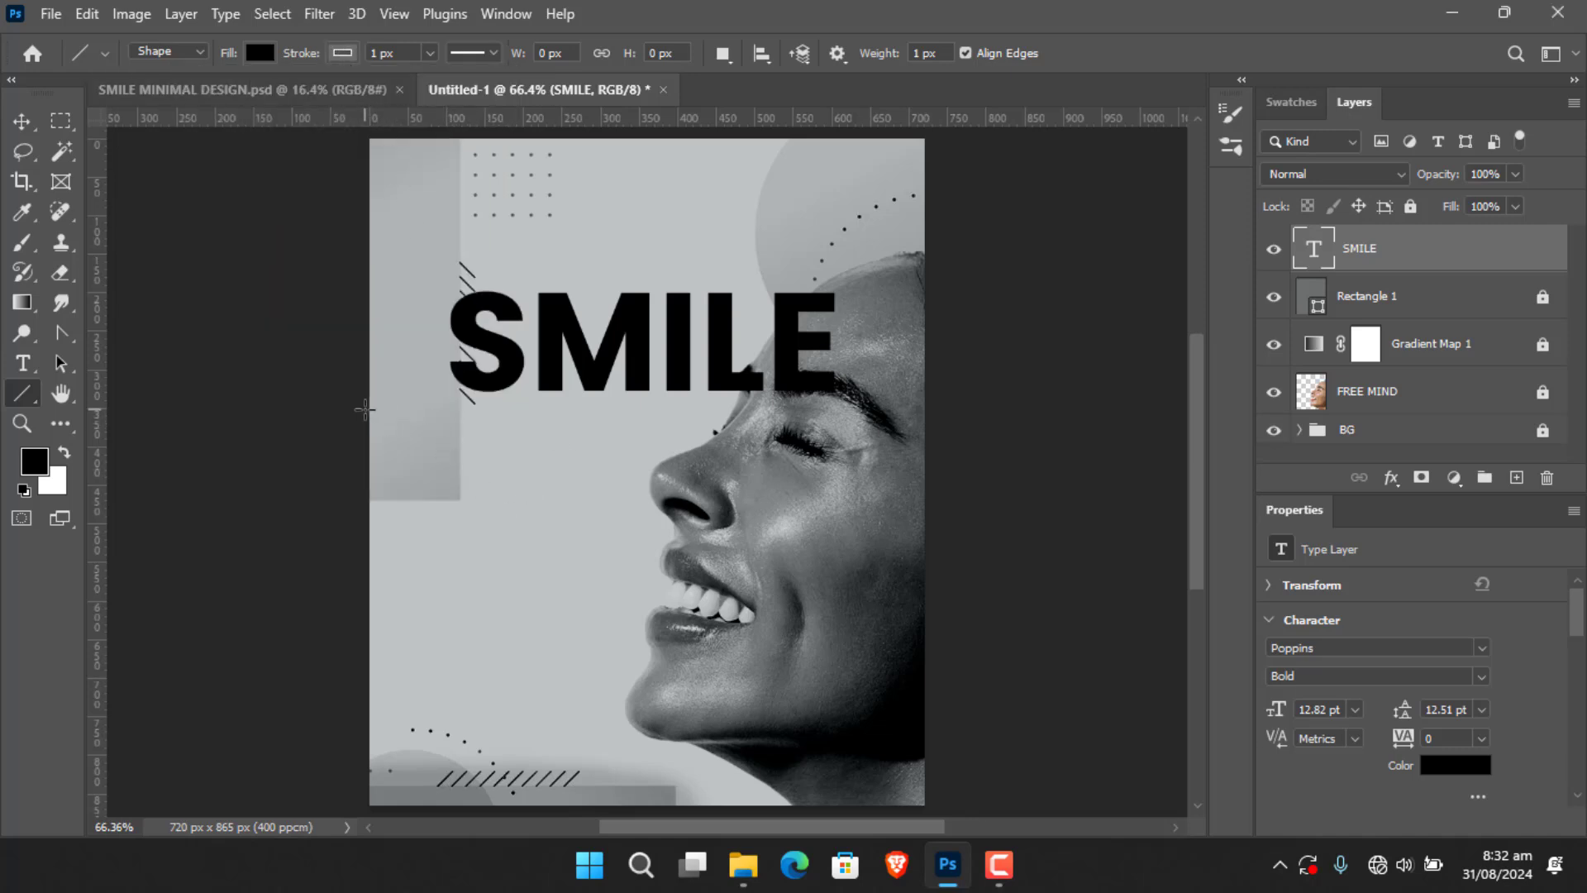
left_click_drag(369, 407, 924, 424)
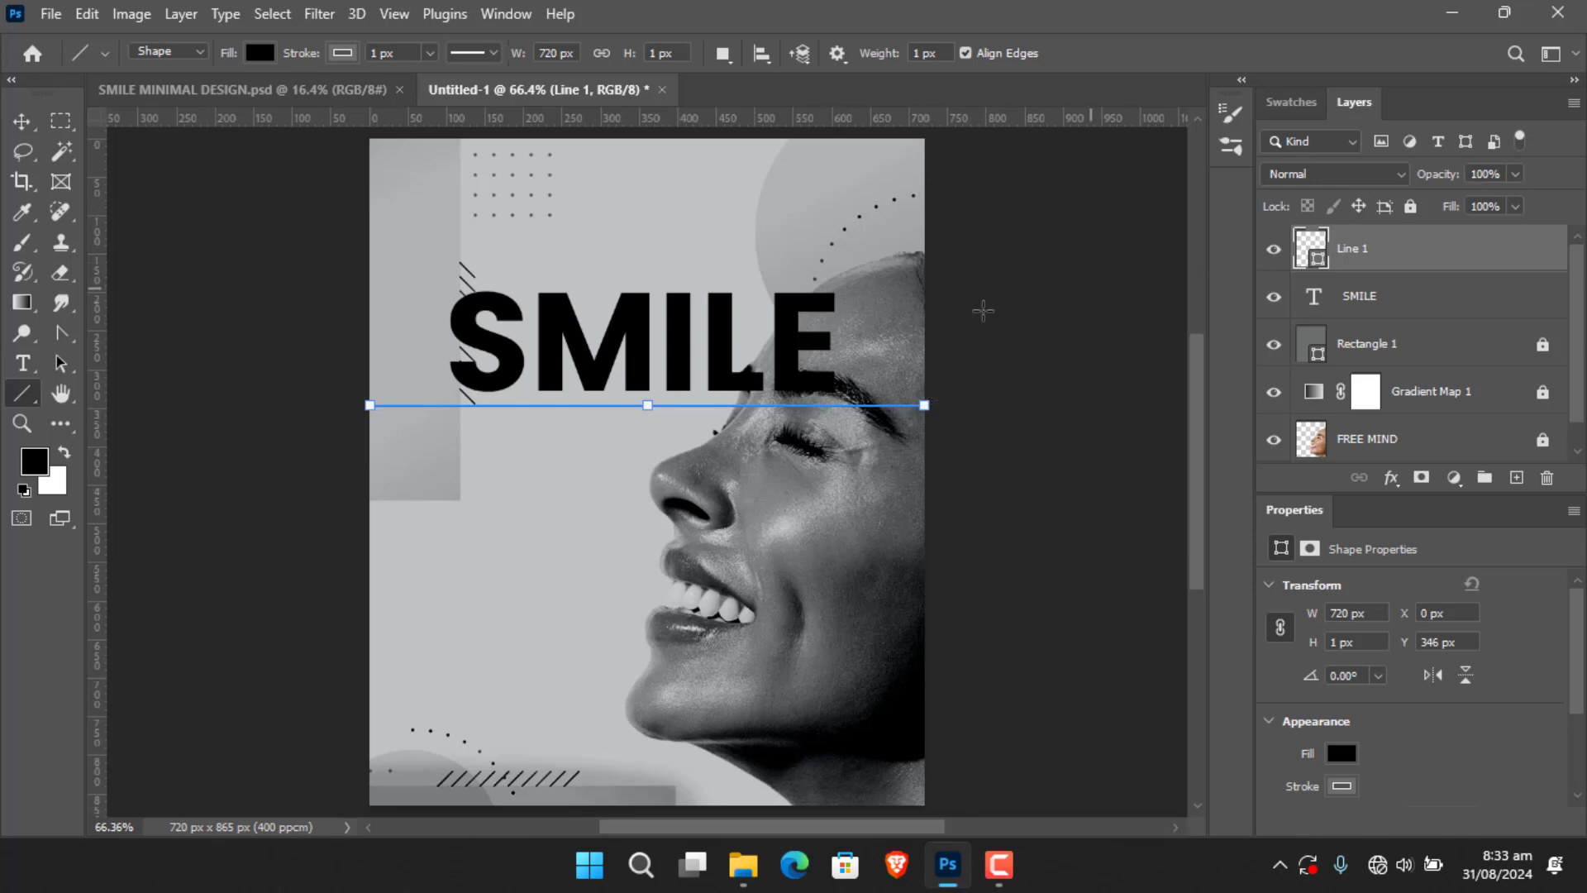
Duplicate the line and place the copy just above the SMILE text at Y 181 px.
key("v")
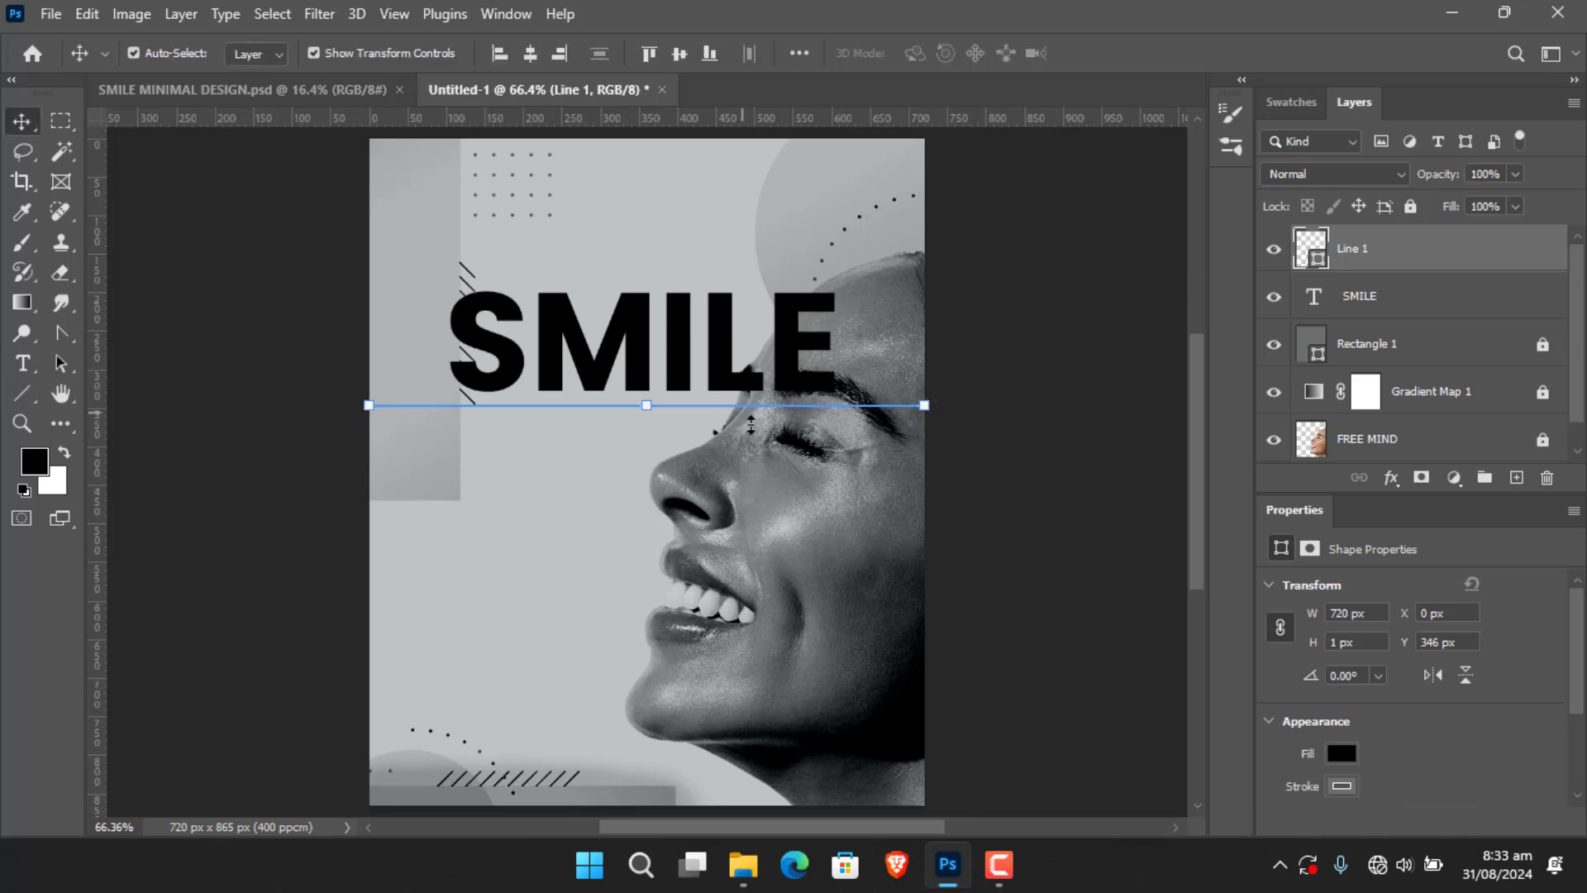
key("ctrl+t")
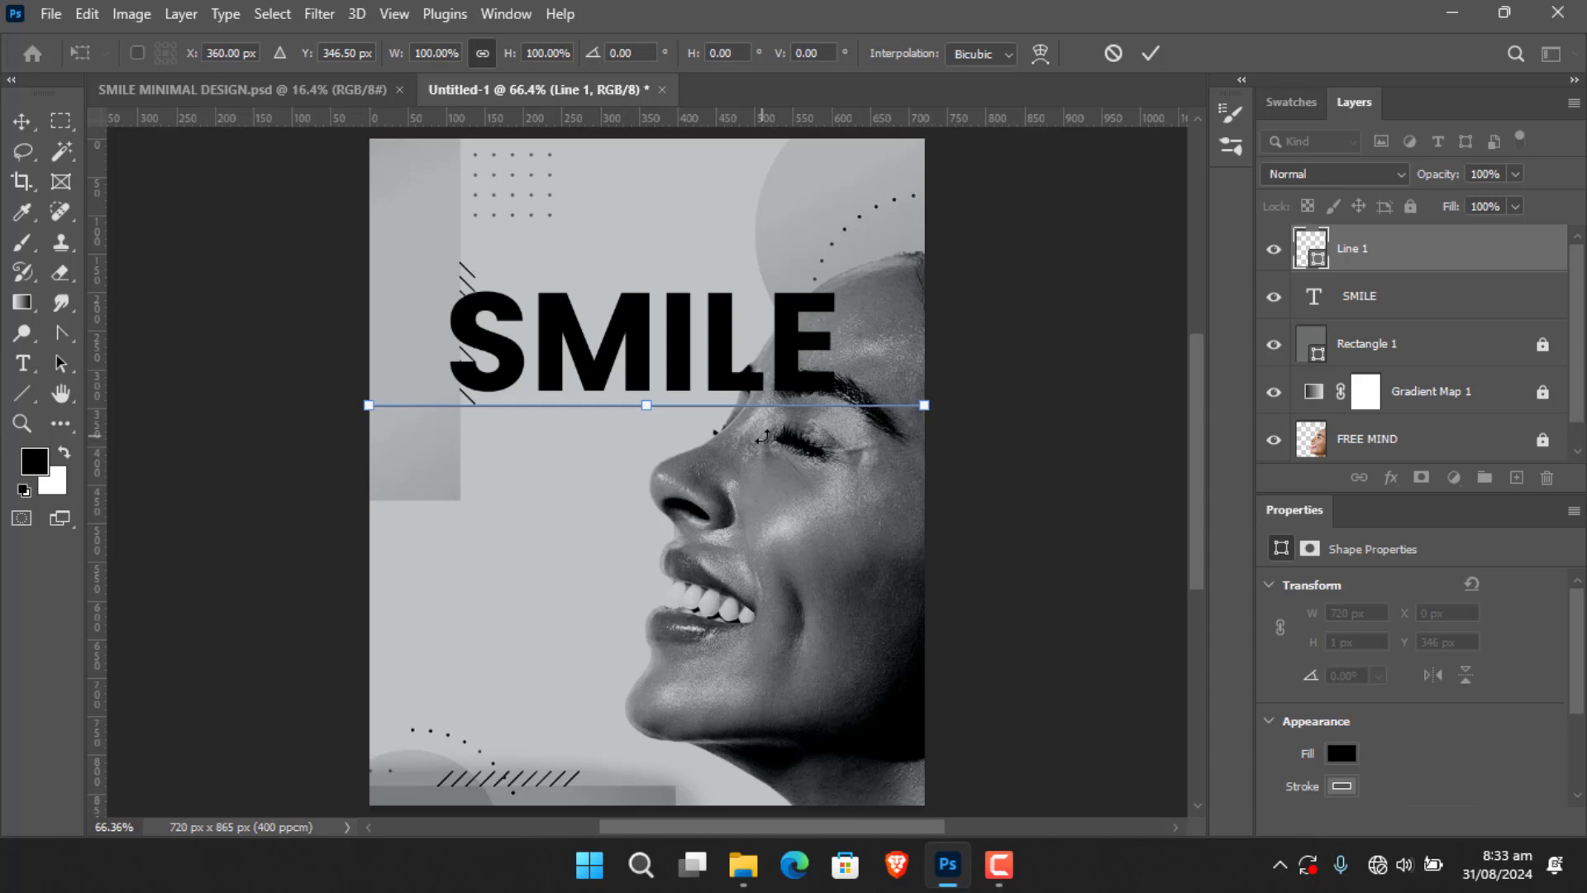
left_click(1150, 53)
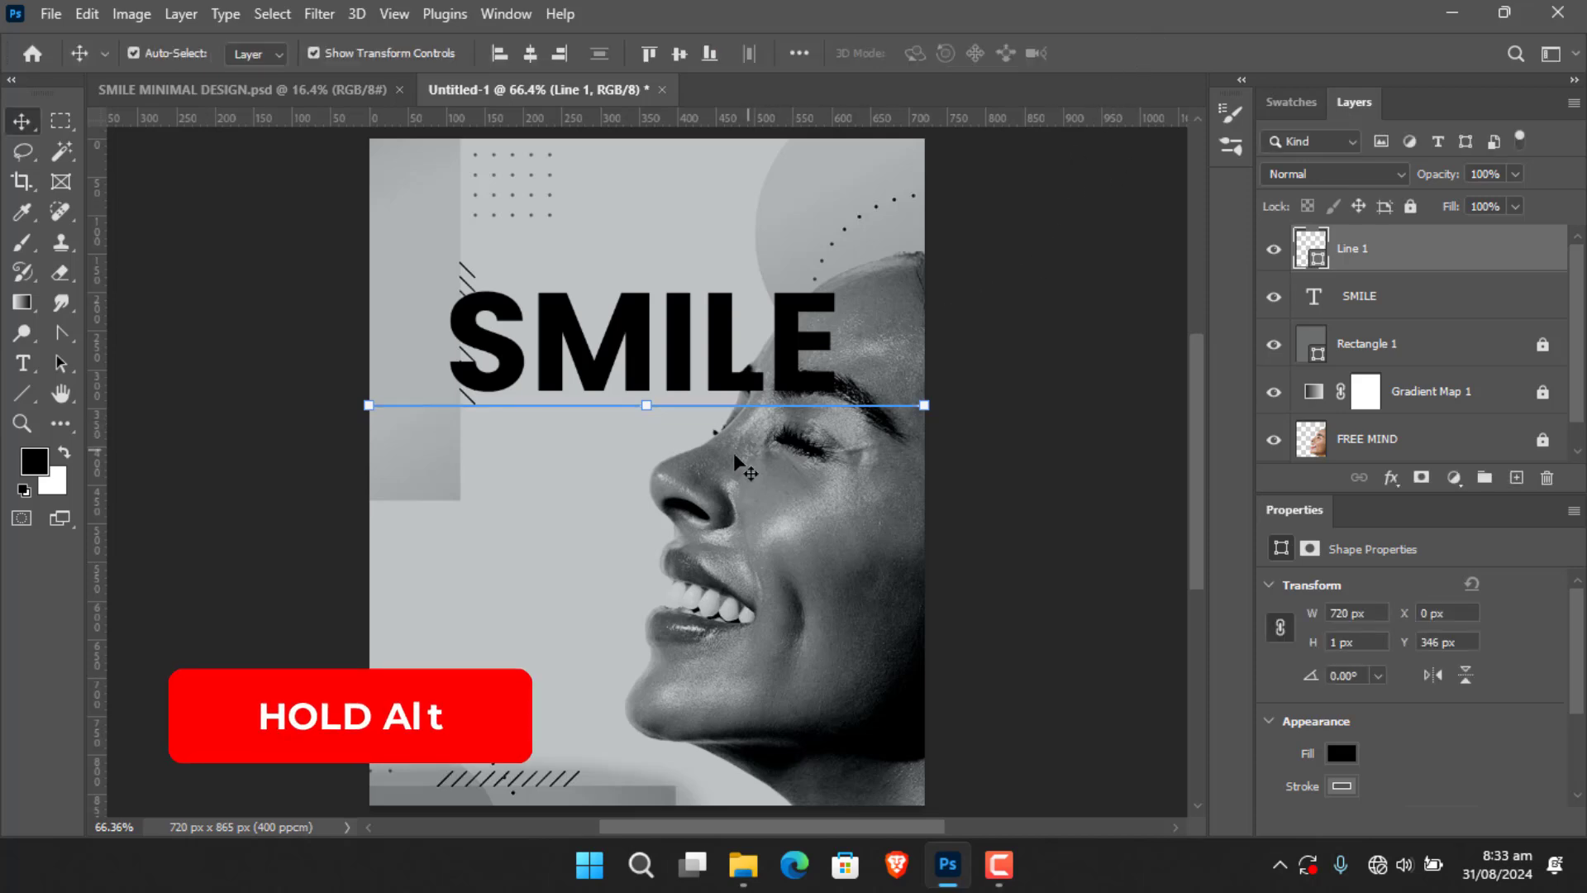
left_click_drag(708, 440, 704, 305)
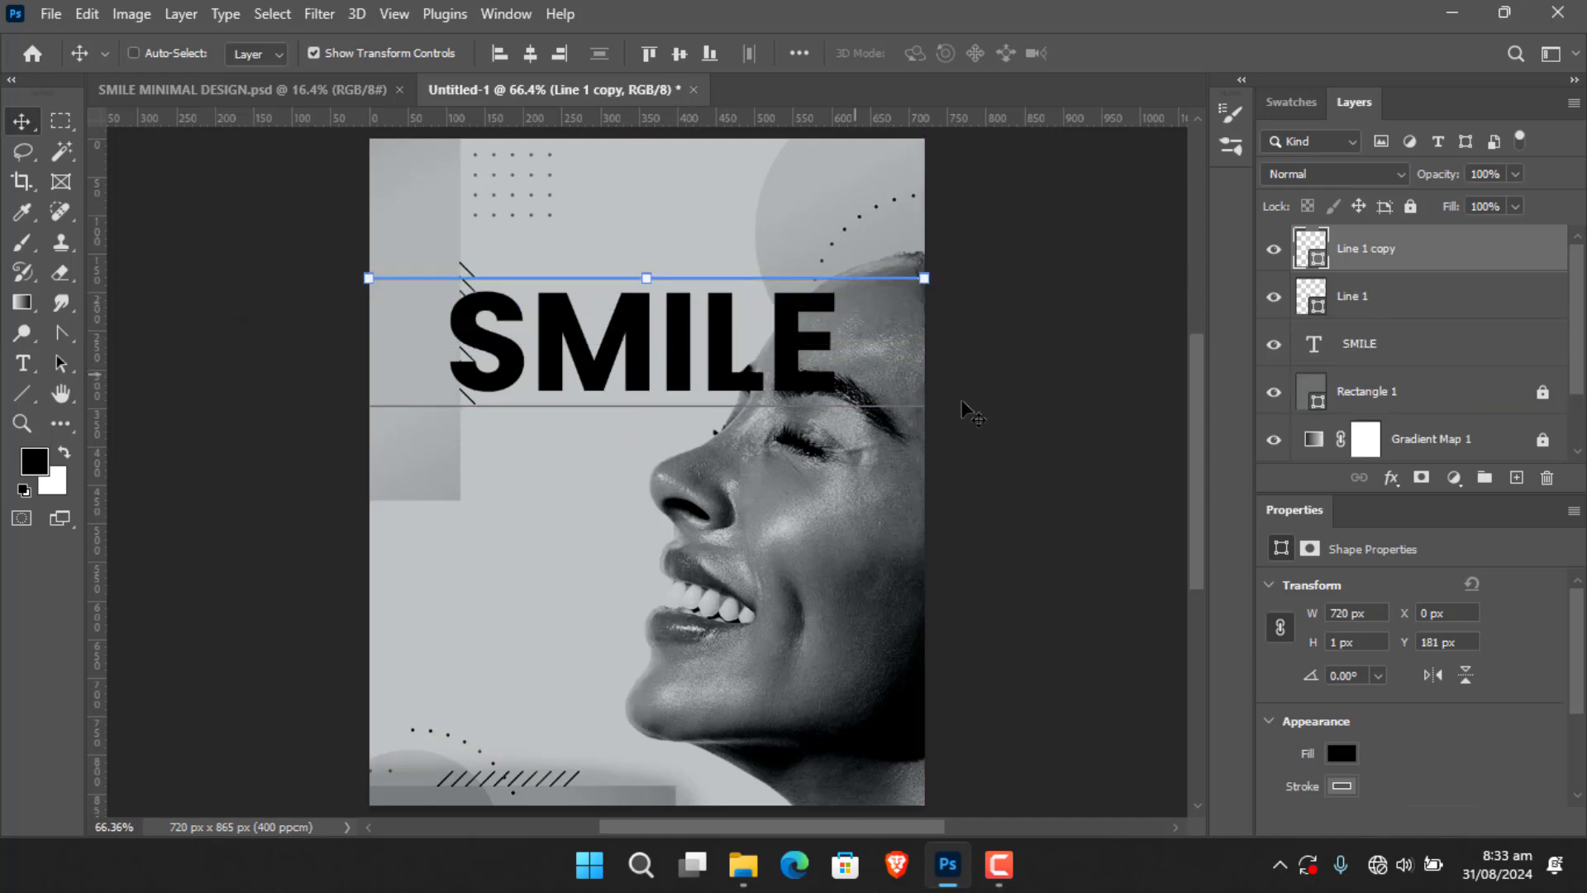
left_click(1086, 364, "ctrl")
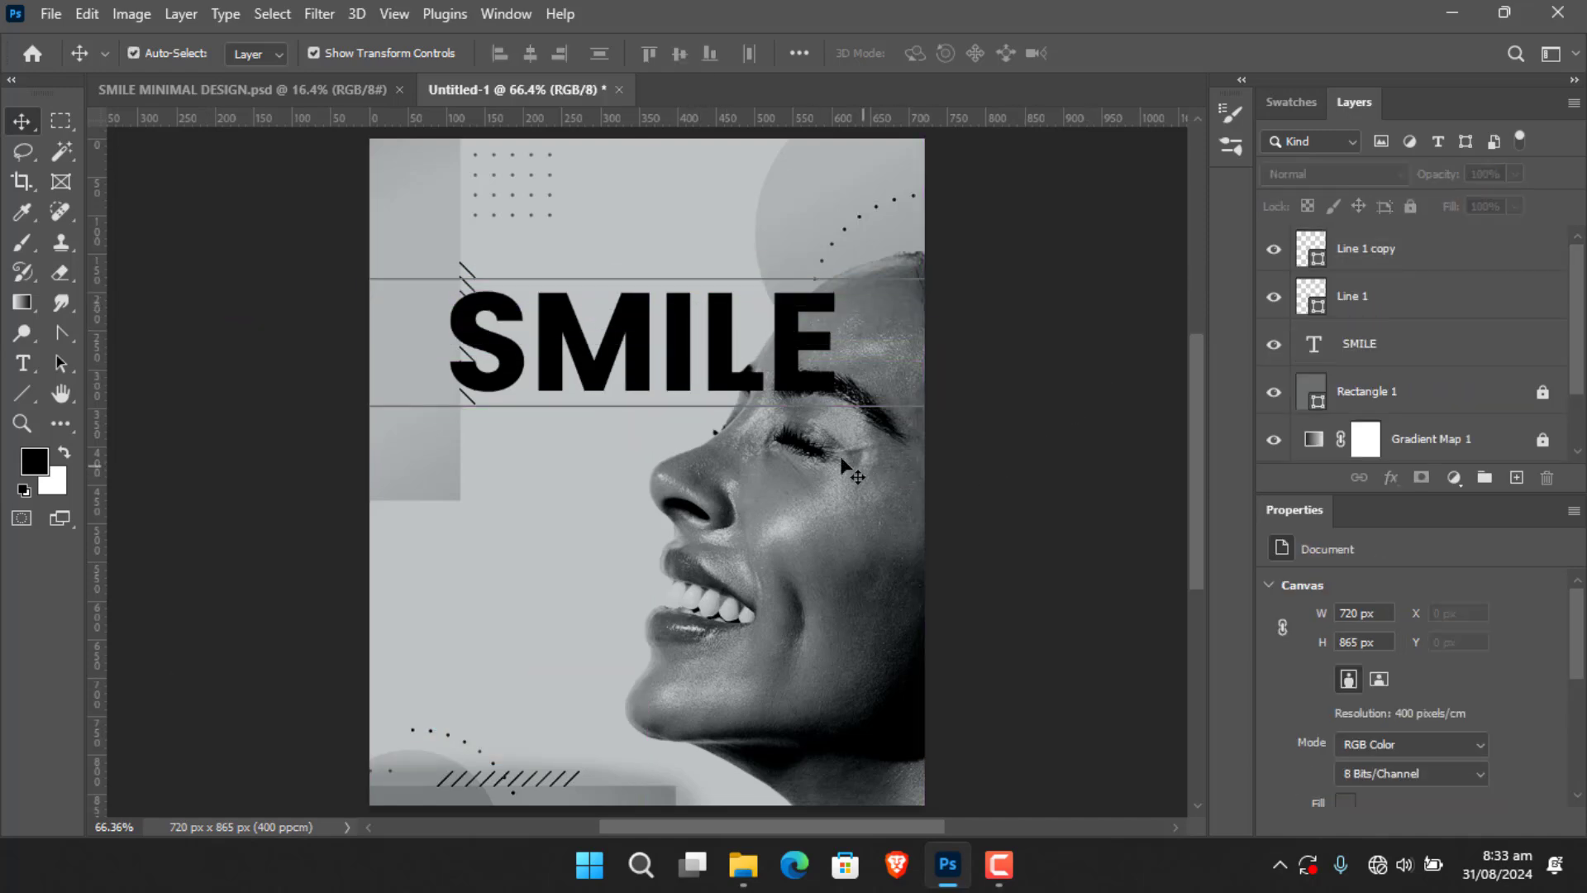
Group the SMILE text layer with the two line layers.
left_click(1409, 347)
left_click(1419, 265, "shift")
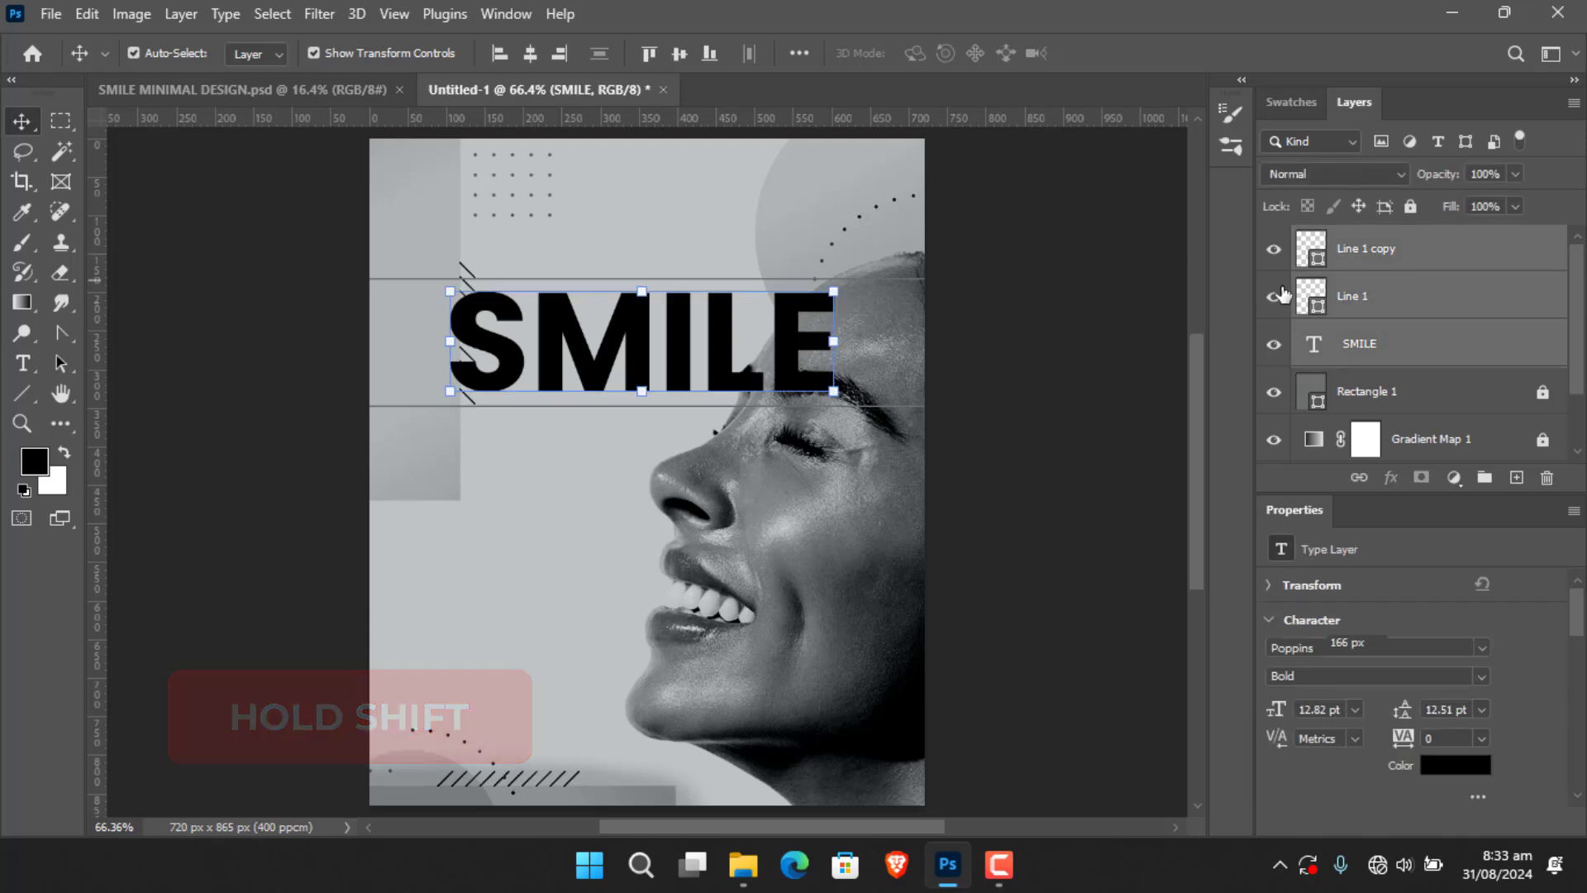
left_click(1485, 480)
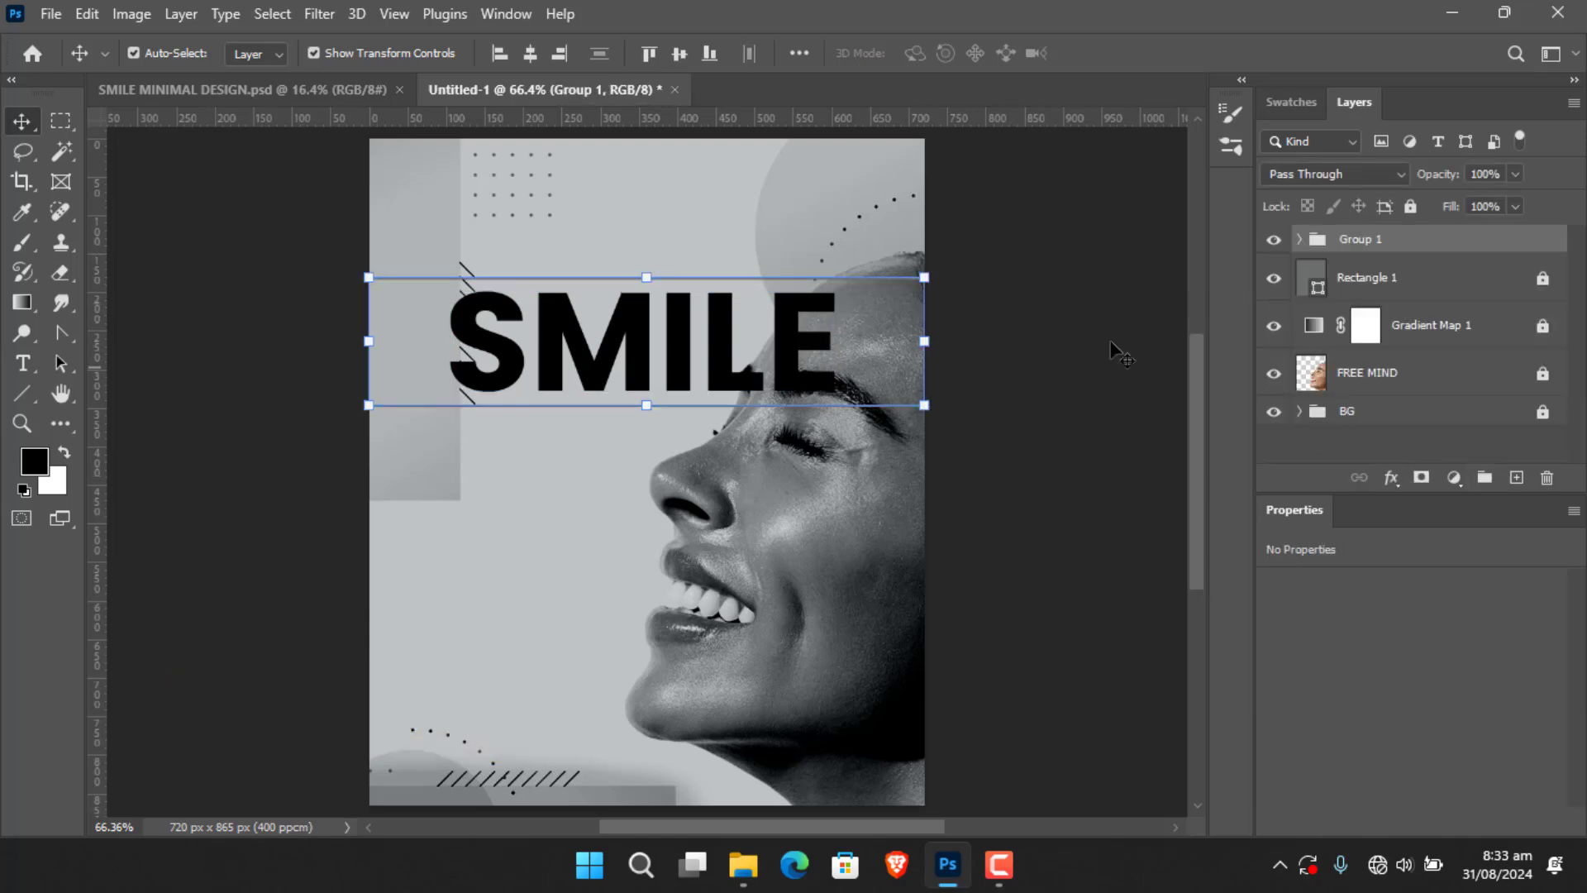
Rotate the SMILE group about 37° clockwise and move it down toward the nose and mouth so its lines start off the canvas.
left_click_drag(951, 259, 959, 373)
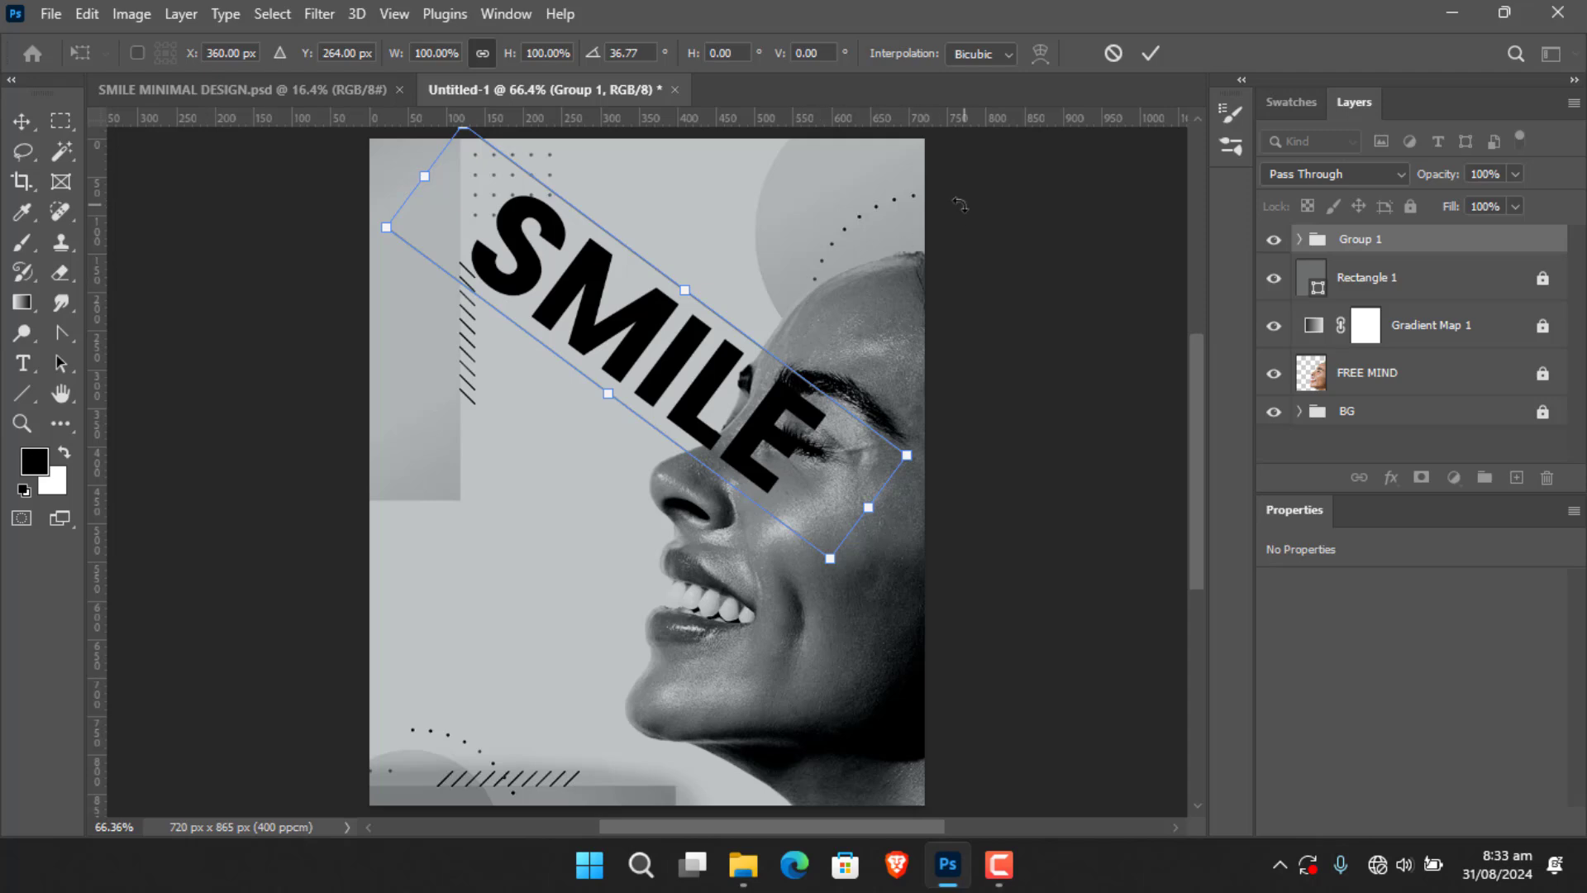
left_click(1142, 53)
left_click_drag(849, 298, 757, 325)
key("ctrl")
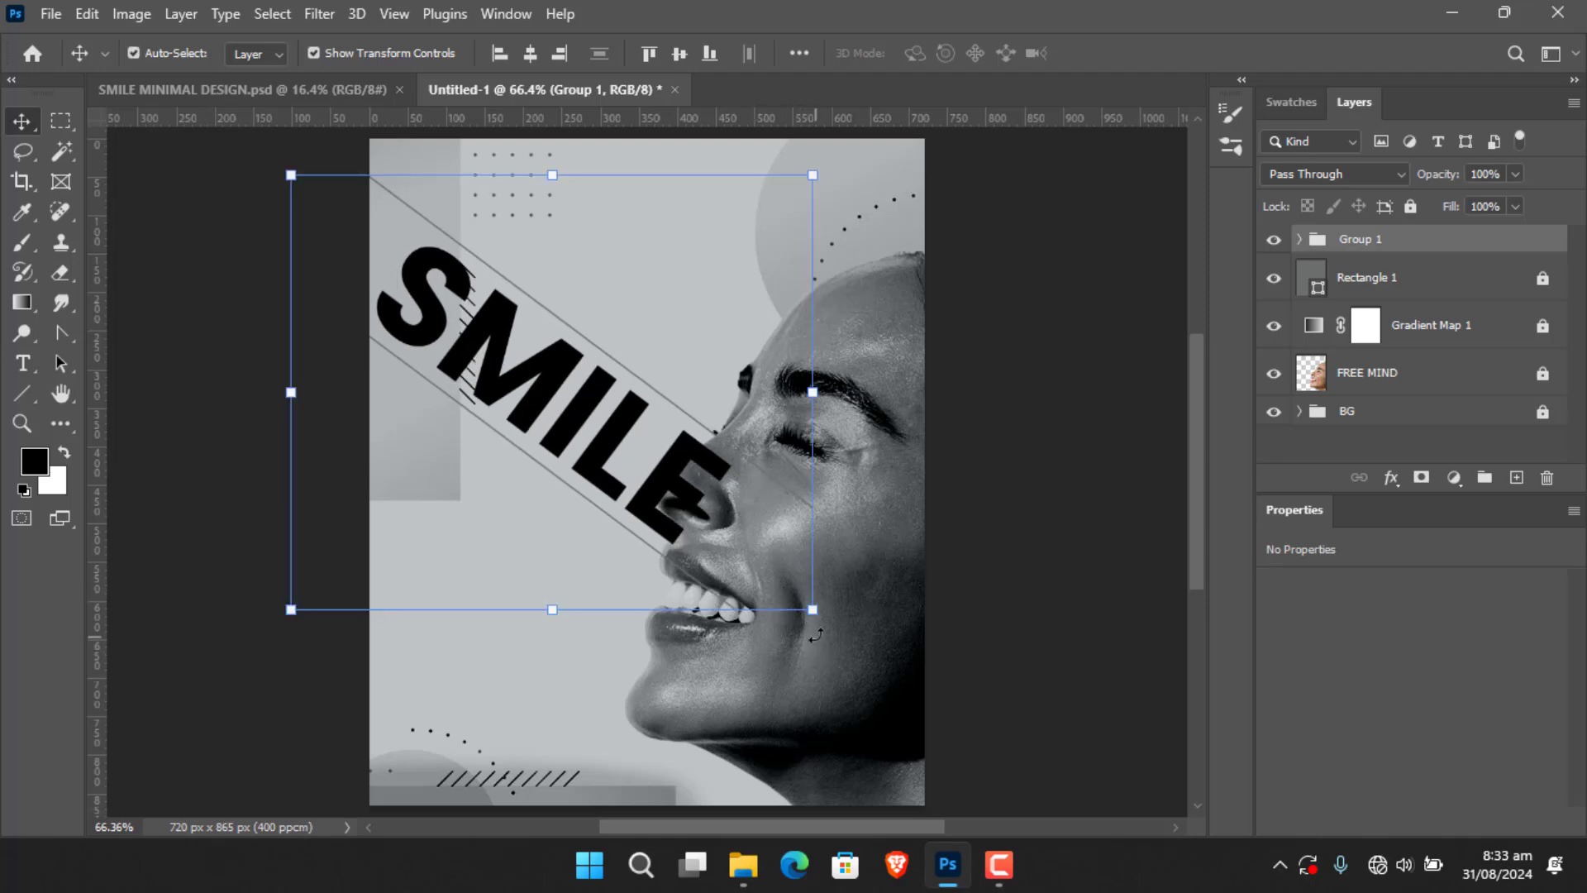
Rotate the SMILE group back by about 4° and shift it slightly away from the face.
left_click_drag(821, 632, 837, 612)
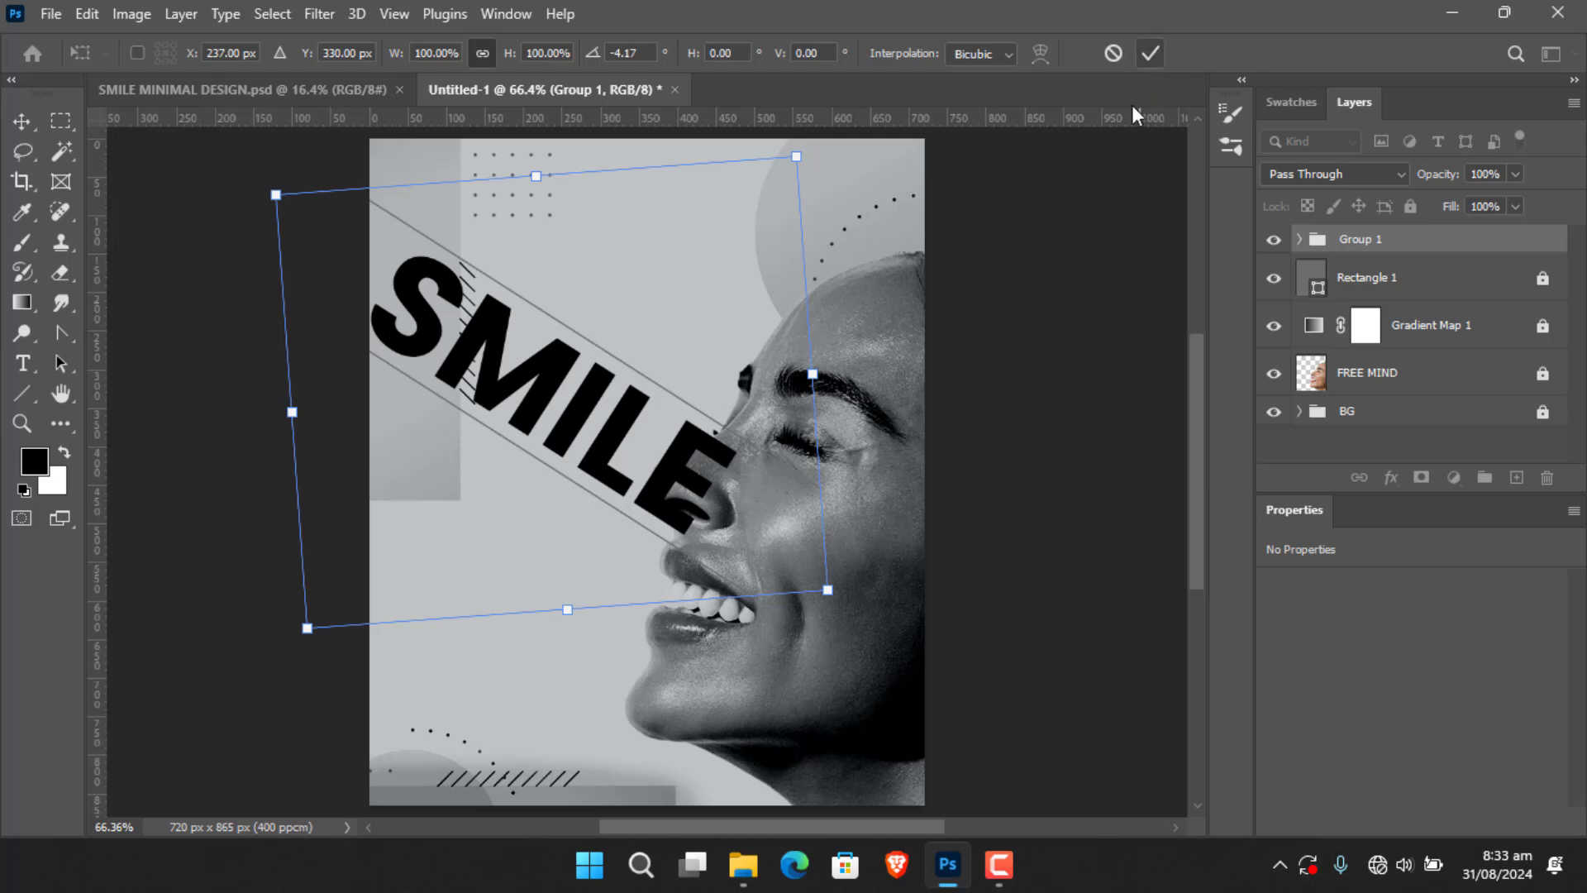
left_click(1151, 53)
mouse_move(909, 405)
left_mouse_down()
mouse_move(889, 416)
mouse_move(881, 393)
left_mouse_up()
left_click(1103, 372, "ctrl")
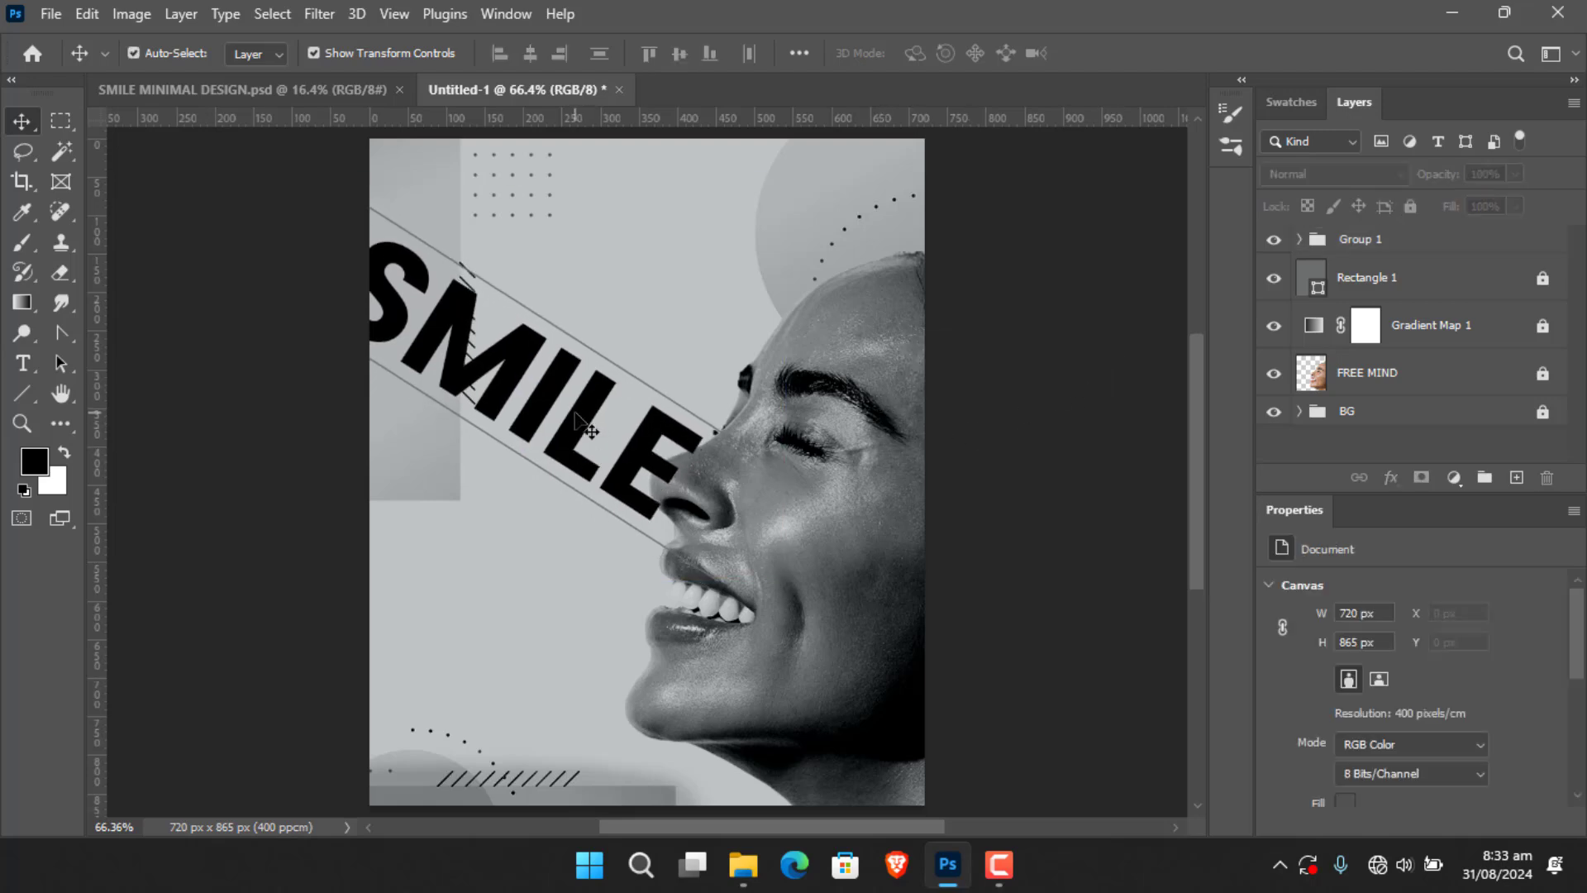
Move only the SMILE text along the slanted lines toward the nose so the S sits within the canvas.
left_click(583, 420)
left_click_drag(325, 229, 346, 244)
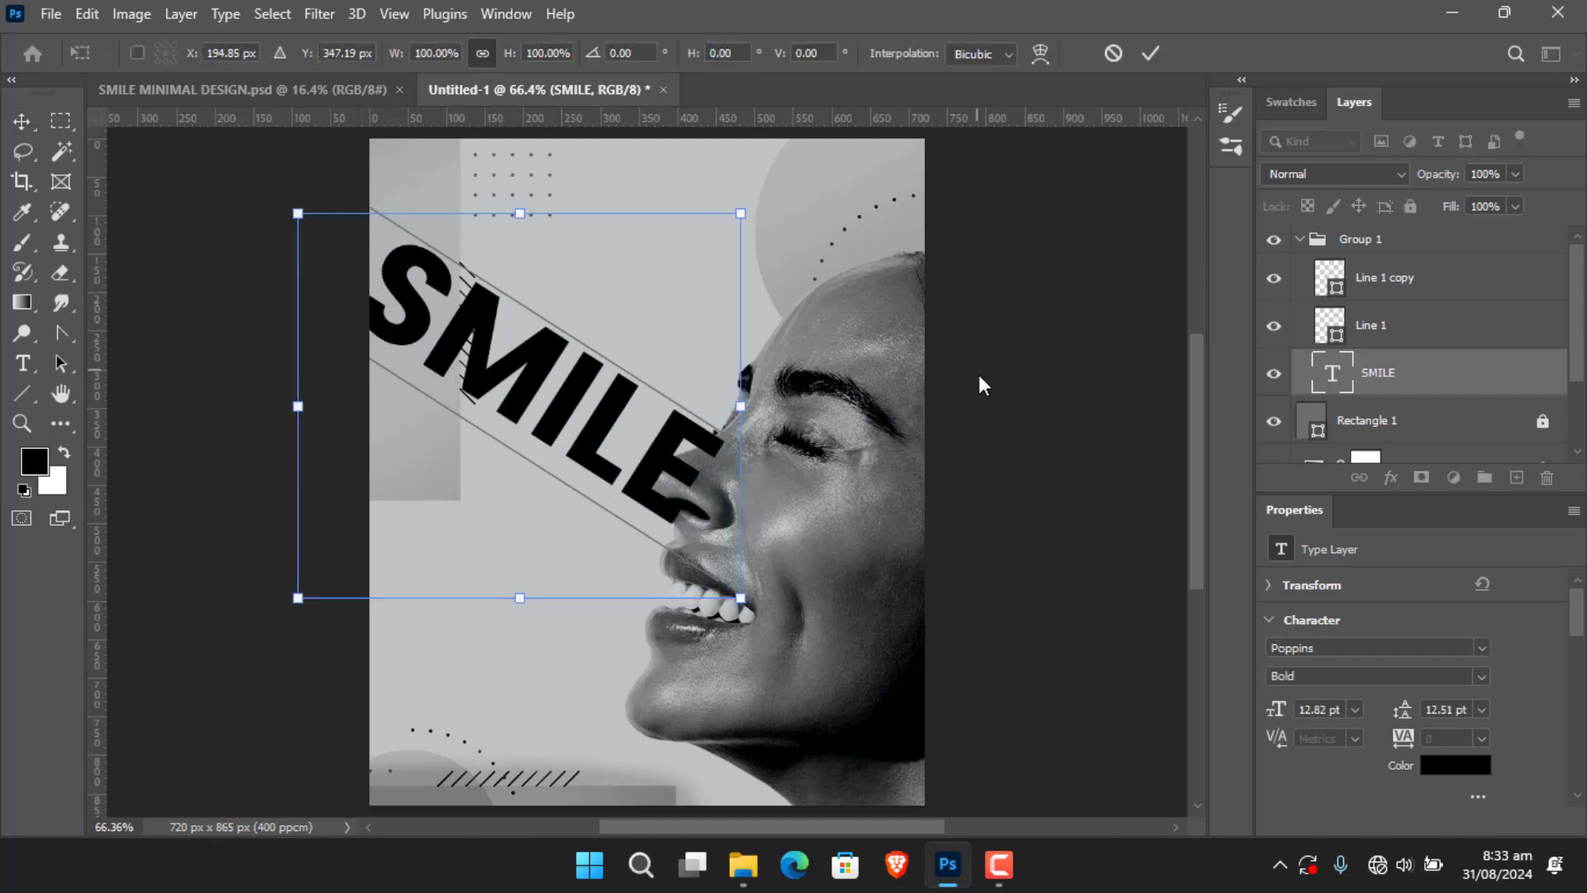
key("Return")
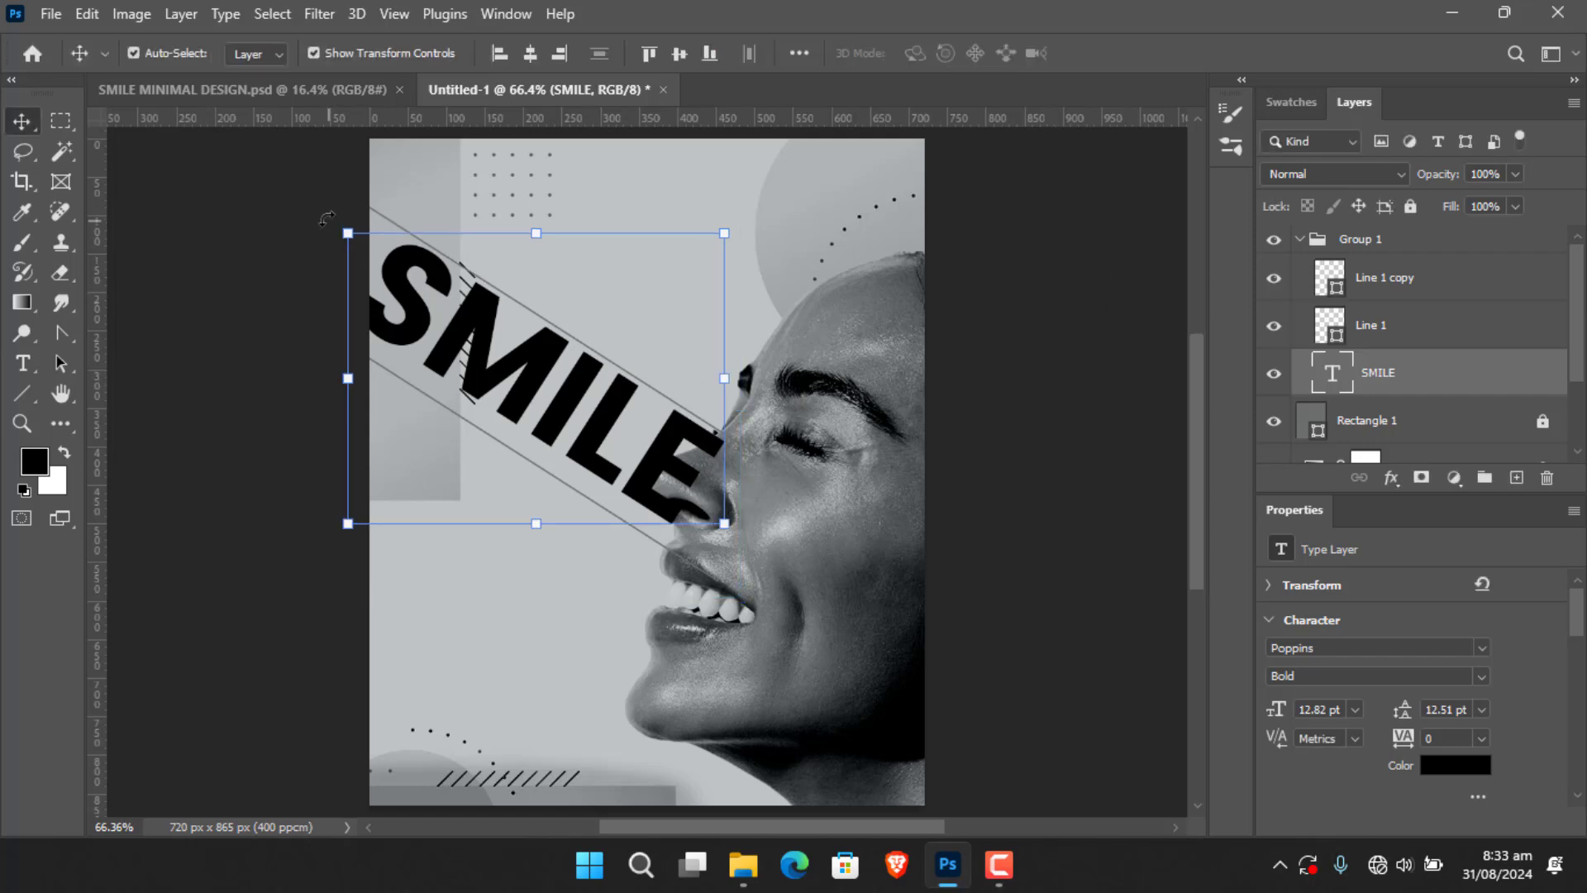
left_click_drag(345, 234, 440, 307)
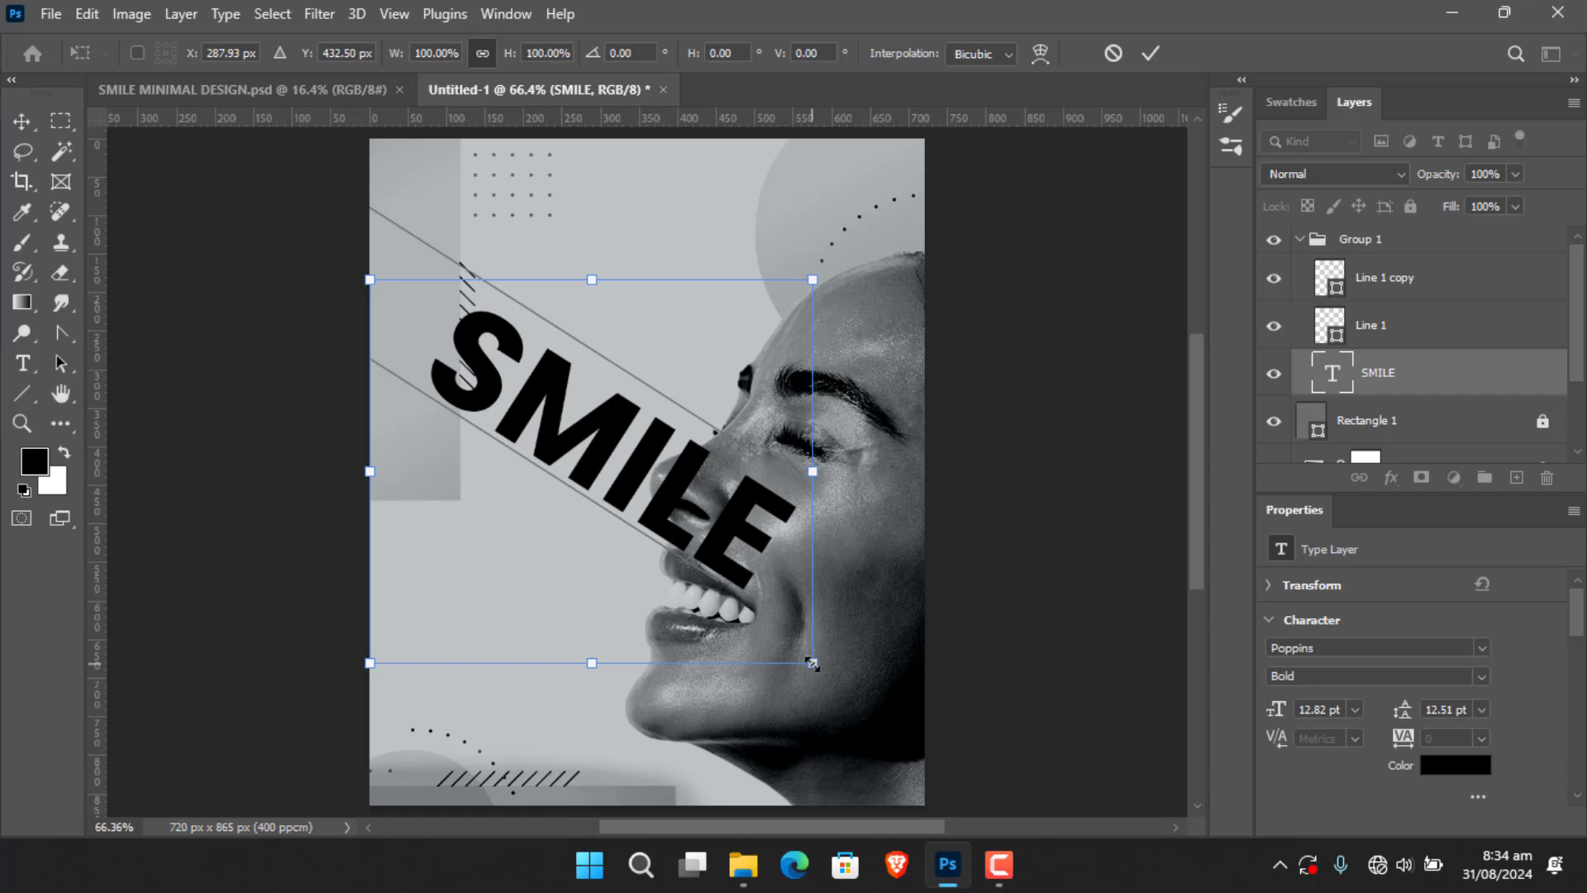
left_click_drag(813, 663, 711, 576)
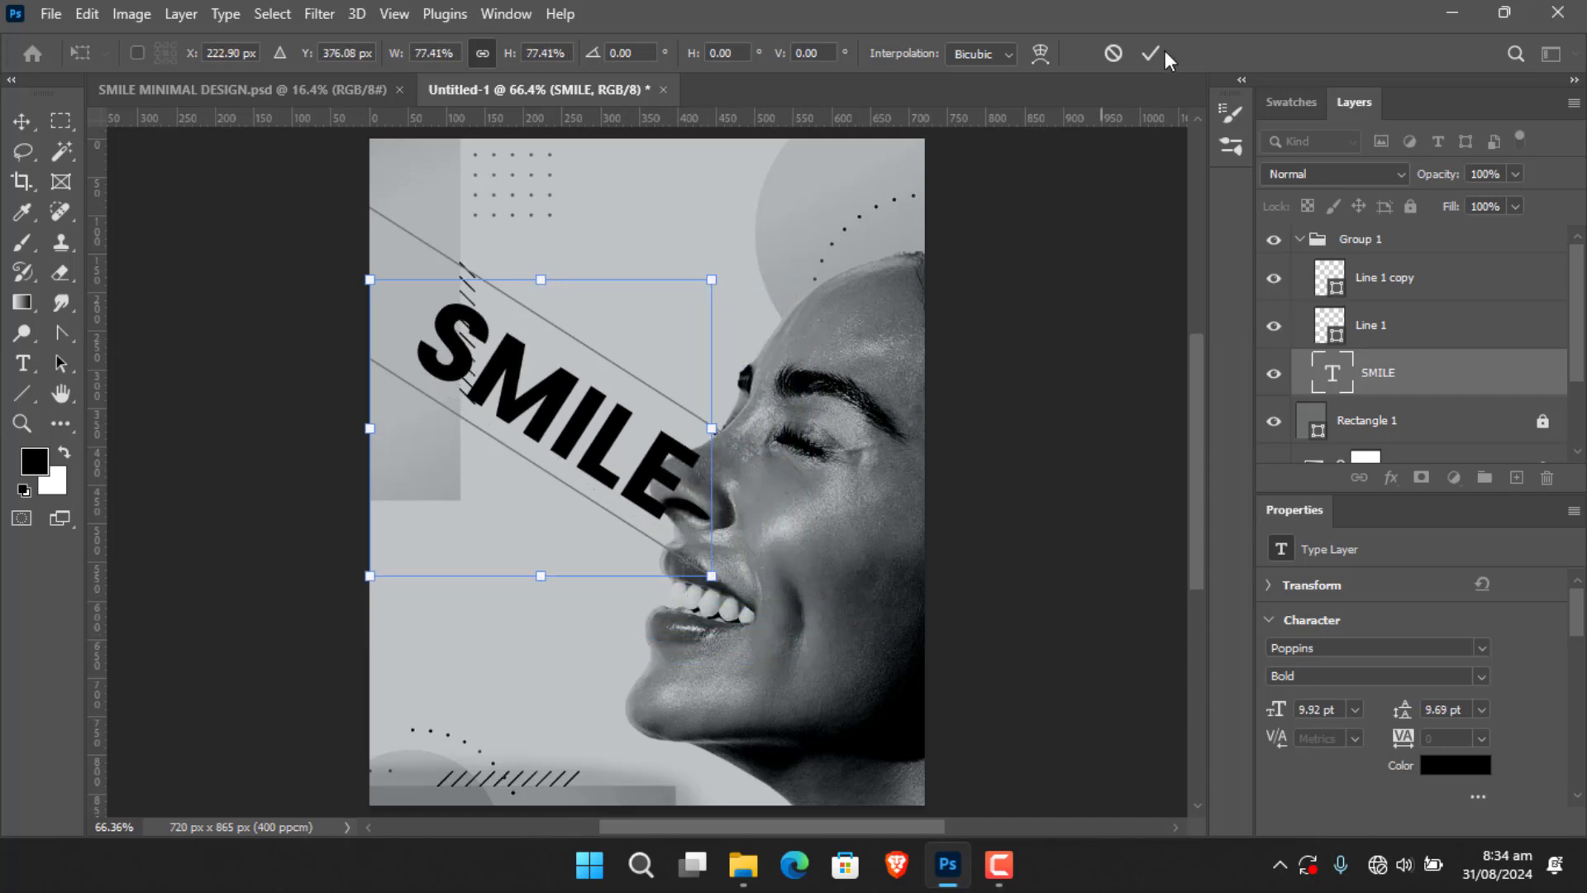
left_click_drag(773, 338, 773, 338)
key("Escape")
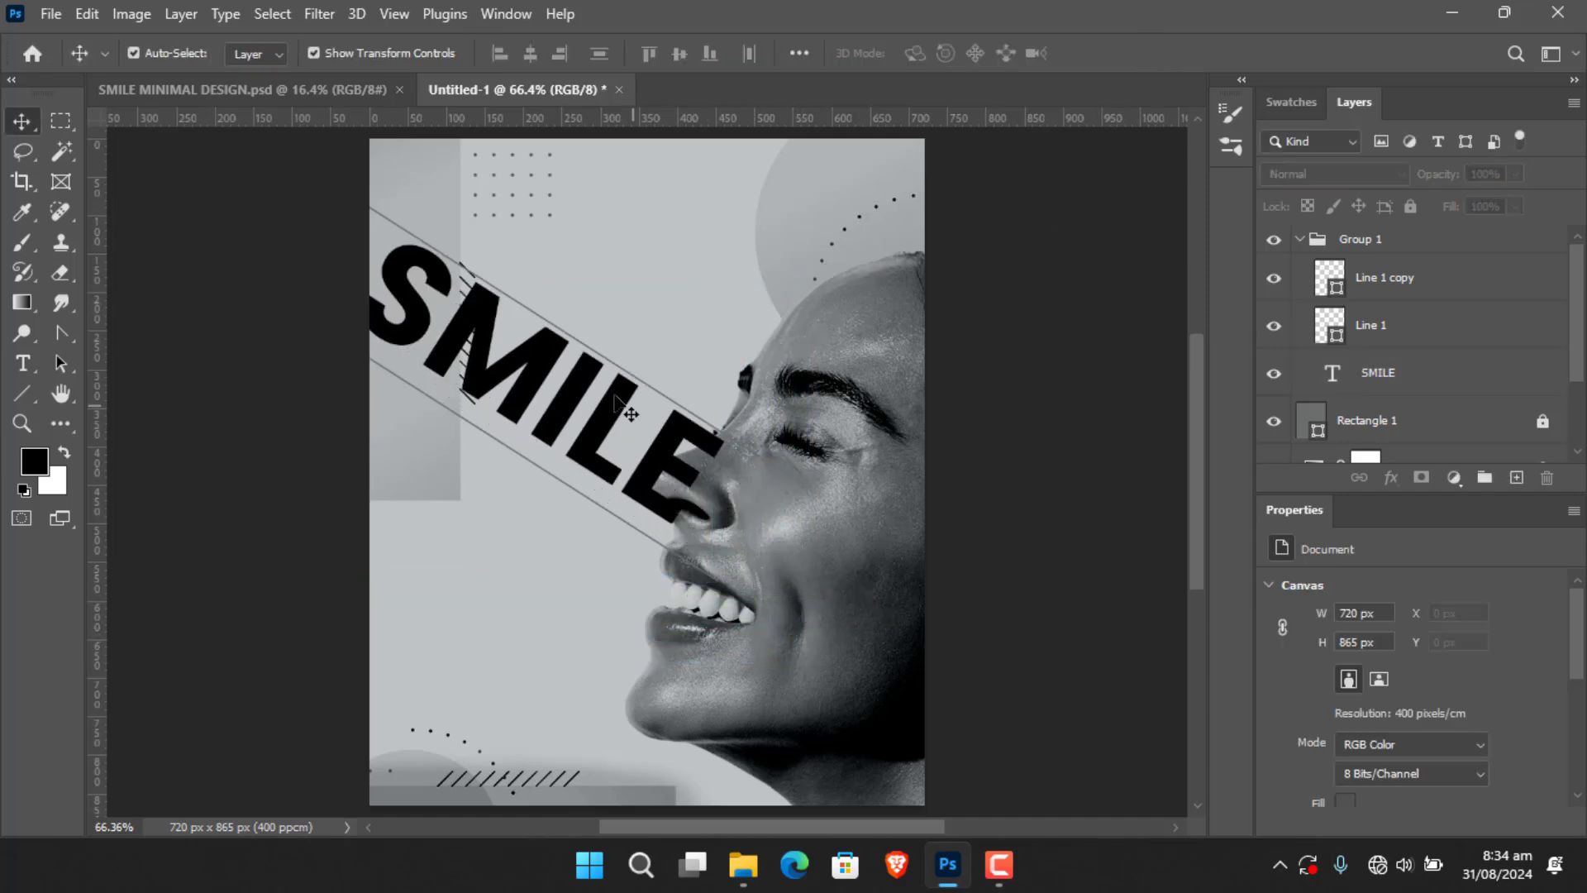
Scale the SMILE text to about 76% and center it between the two slanted lines, just in front of the nose.
mouse_move(724, 524)
left_mouse_down()
mouse_move(677, 488)
mouse_move(701, 507)
left_mouse_up()
left_click_drag(717, 580, 608, 488)
left_click_drag(526, 381, 594, 436)
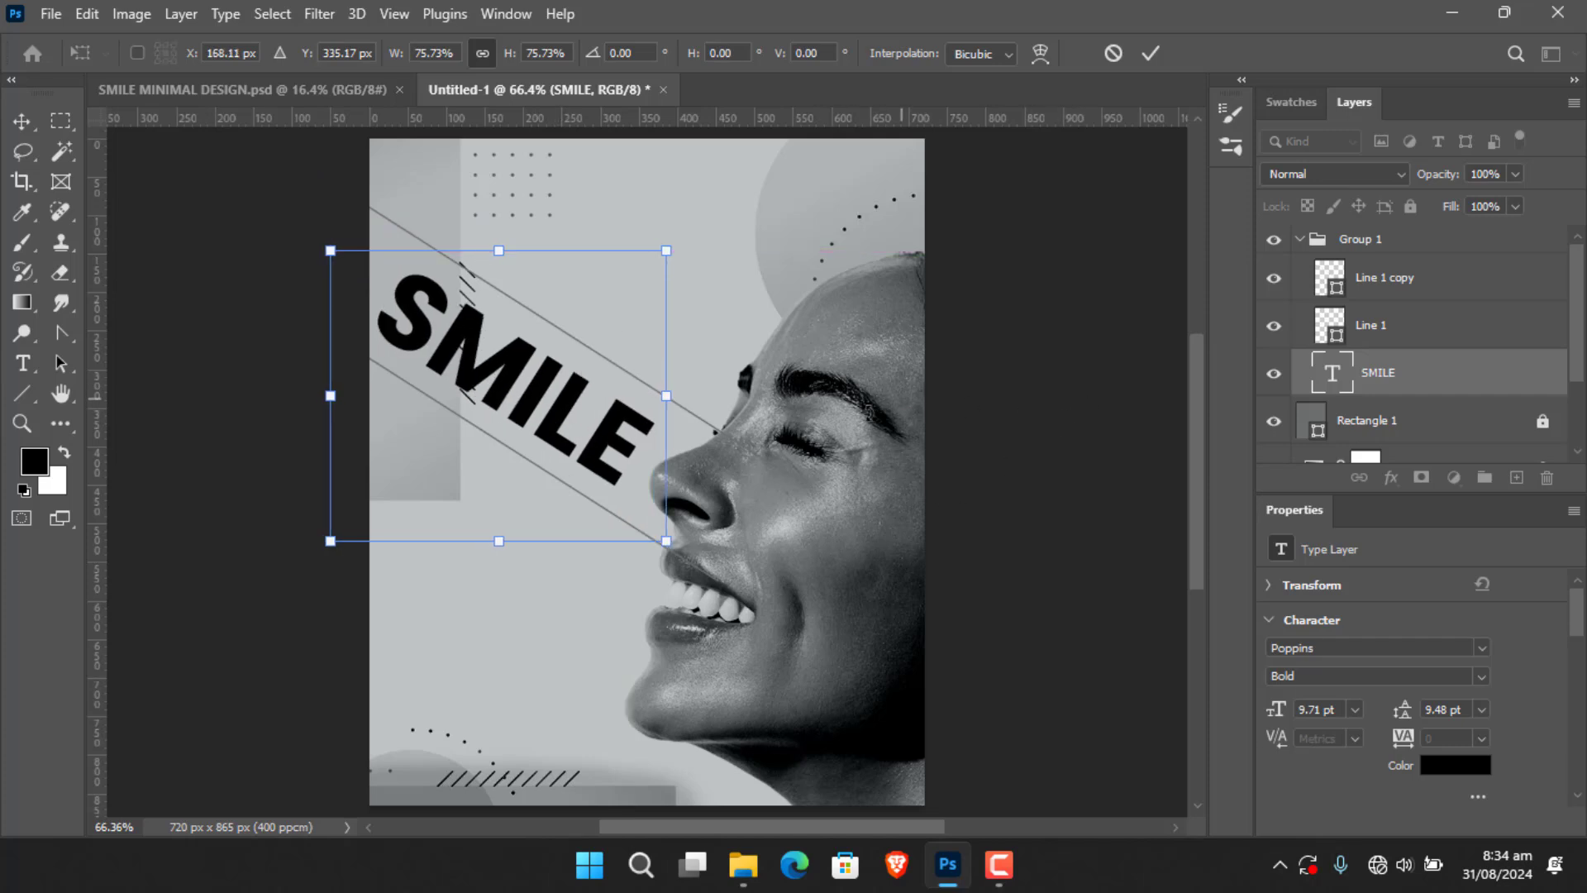
key("Up")
key("Up")
key("Right")
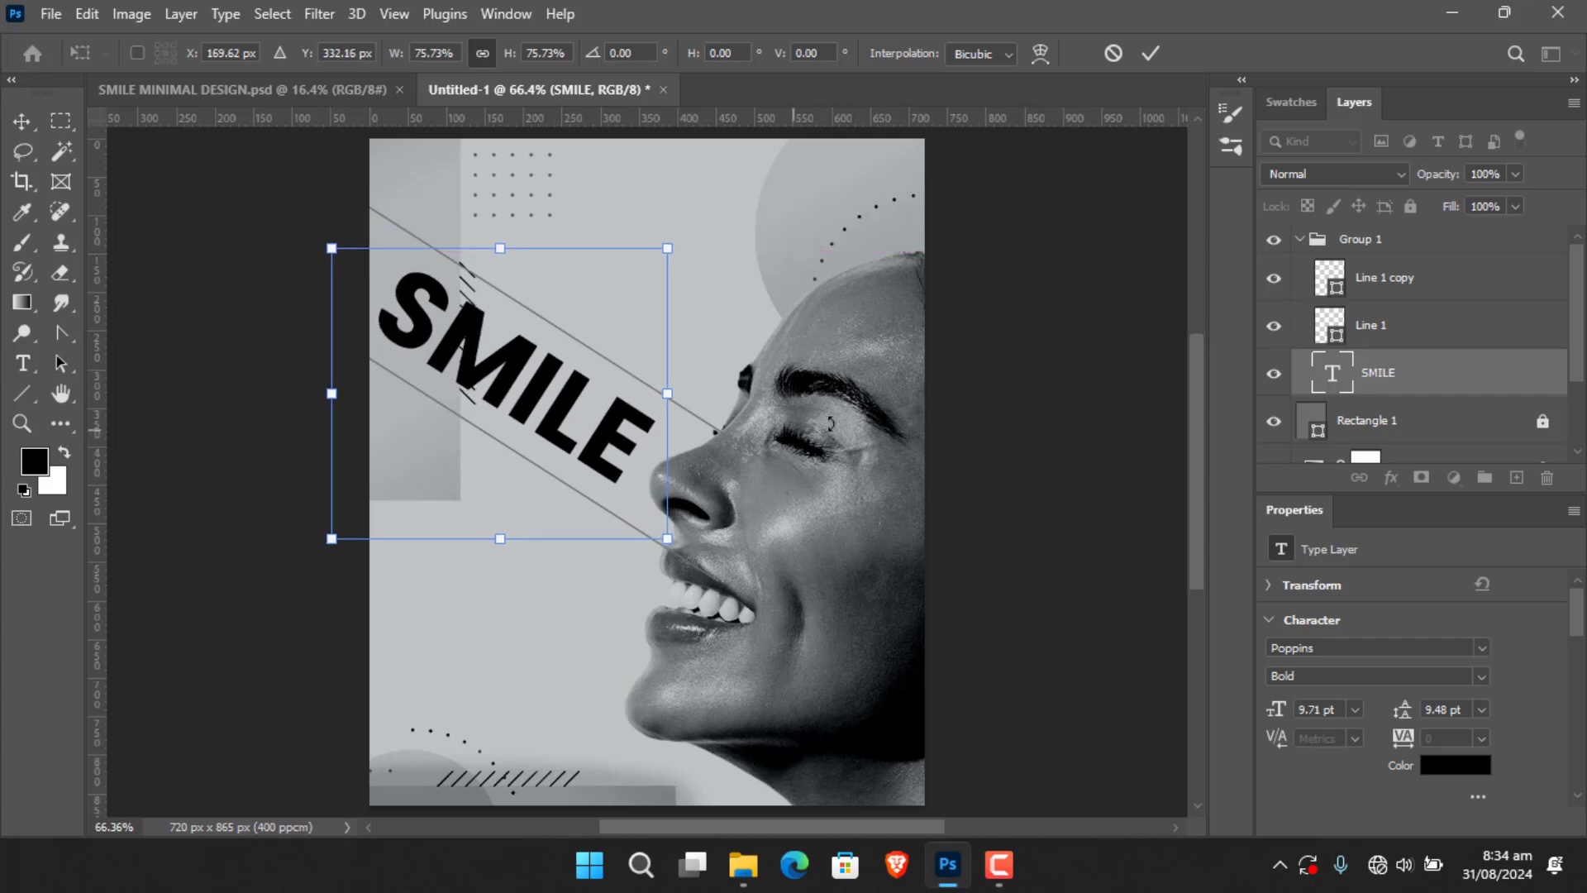
key("Return")
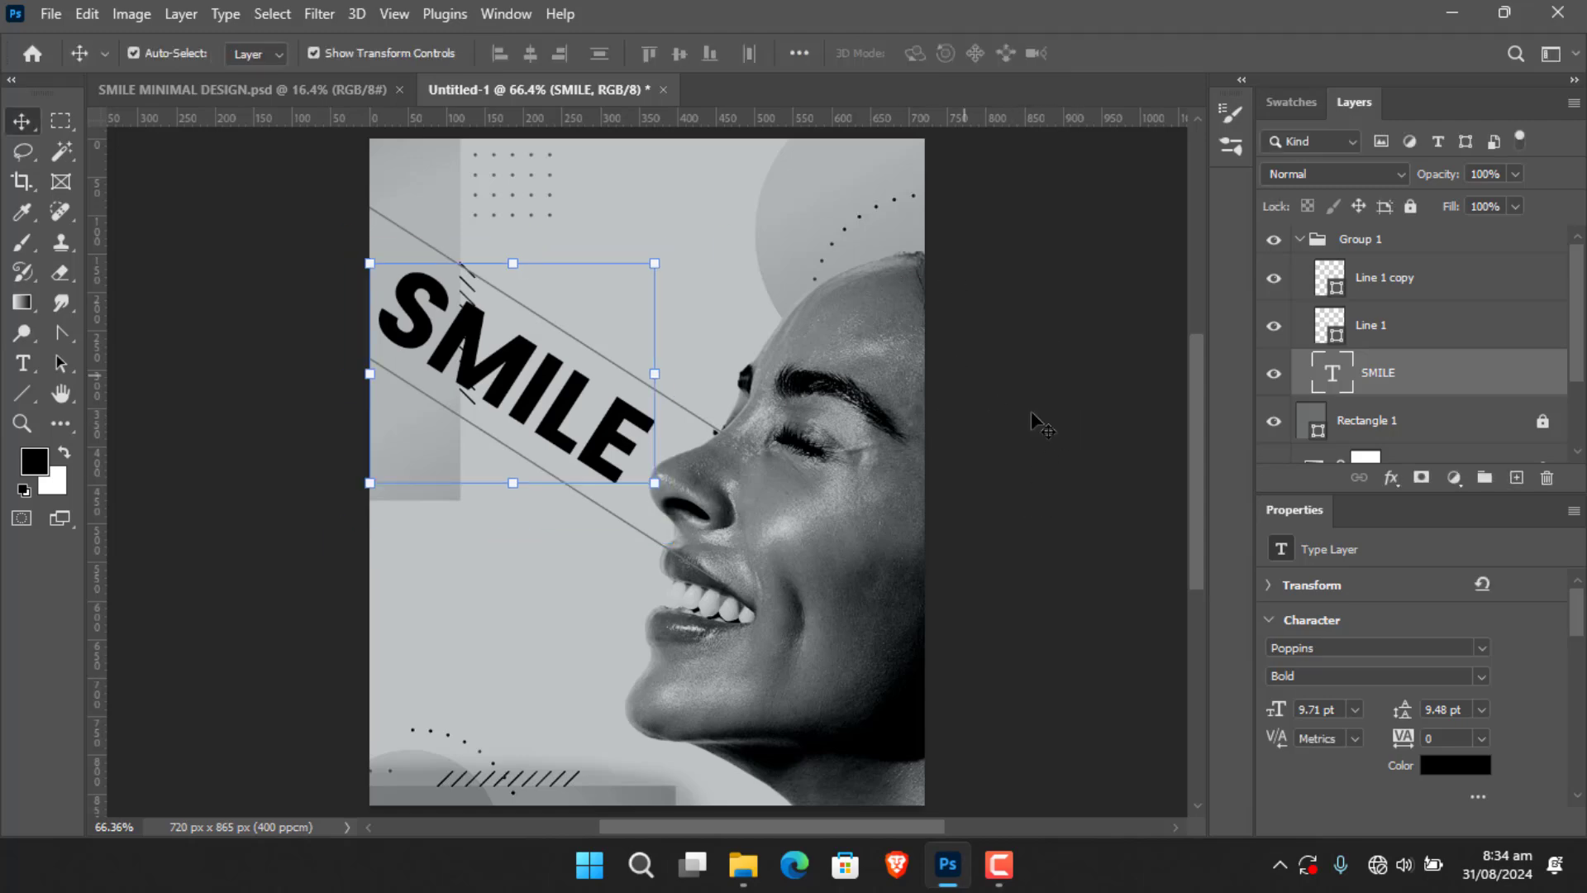
left_click(1094, 489)
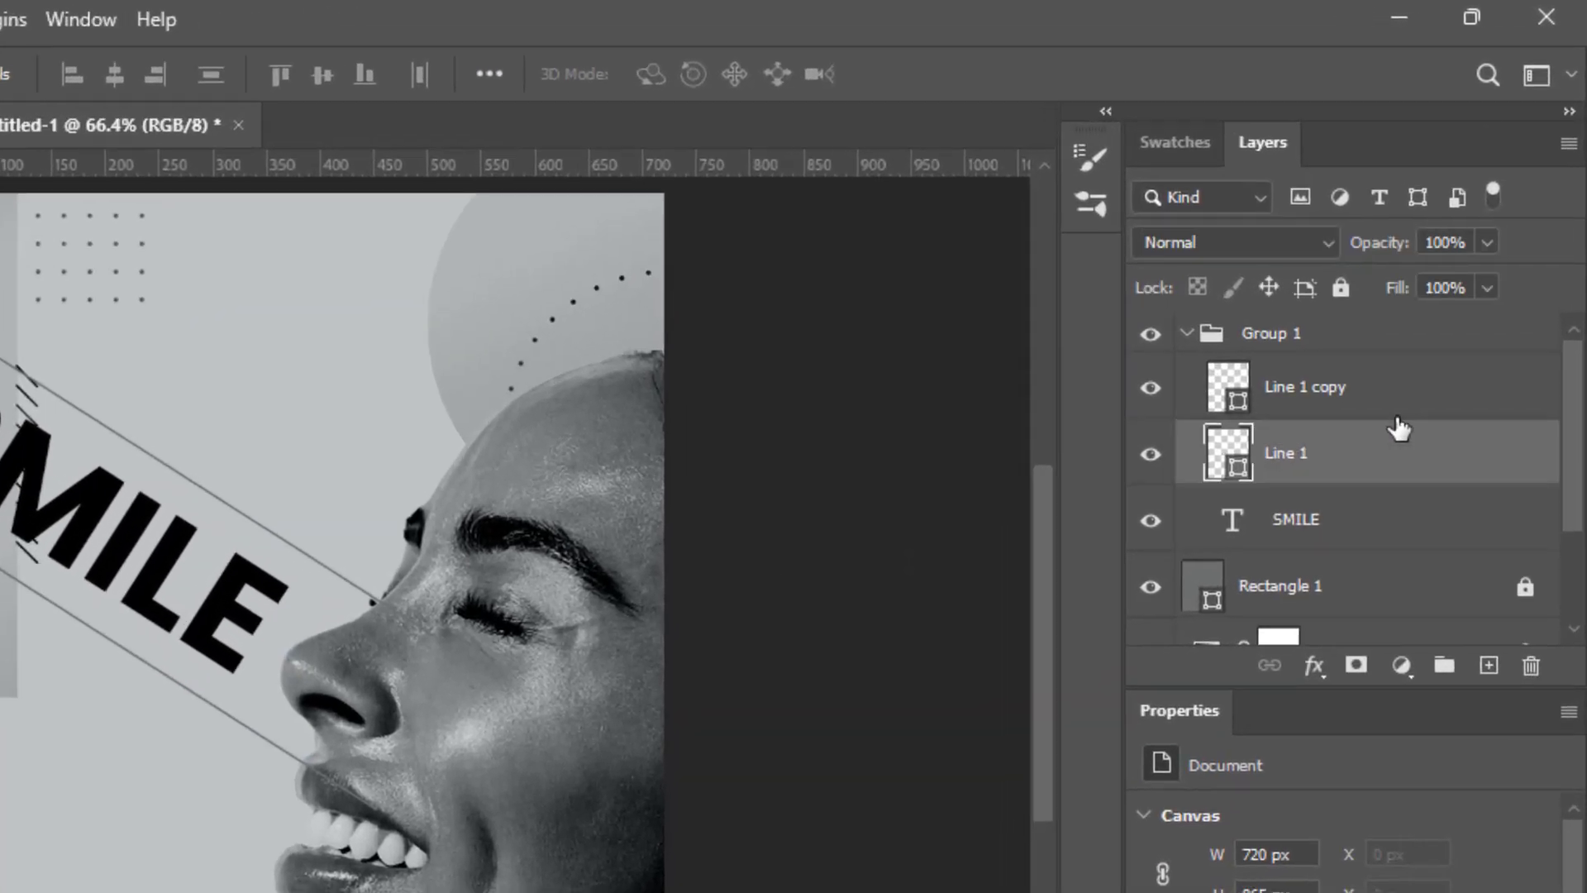
Move both line layers out of the group to between the FREE MIND layer and the BG group, behind the portrait.
left_click(1451, 312)
left_click(1391, 438, "ctrl")
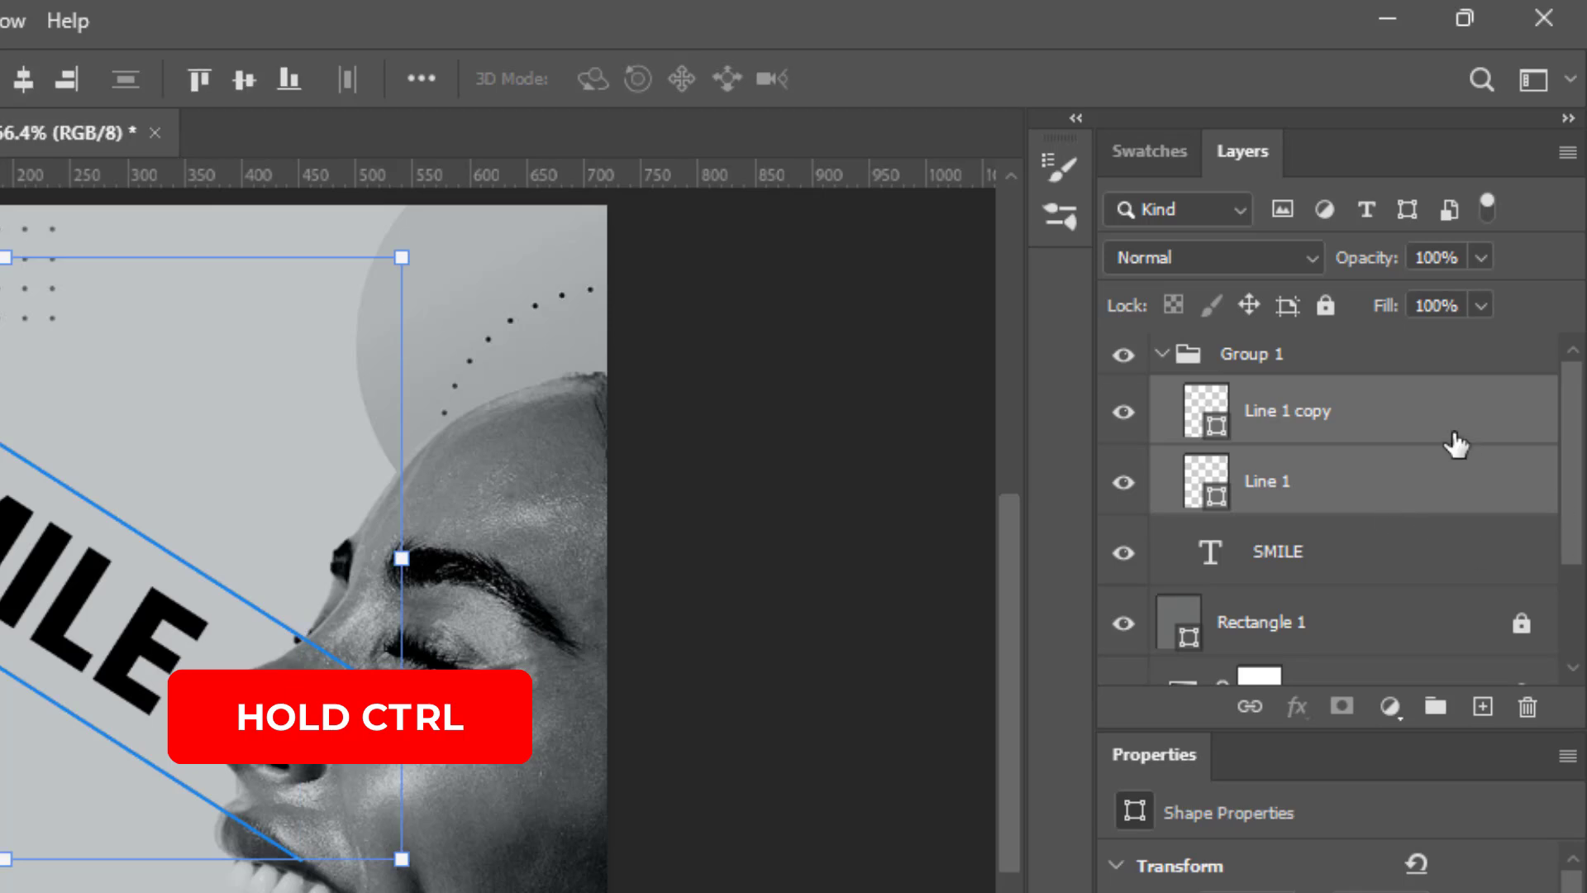
left_click_drag(1452, 443, 1378, 613)
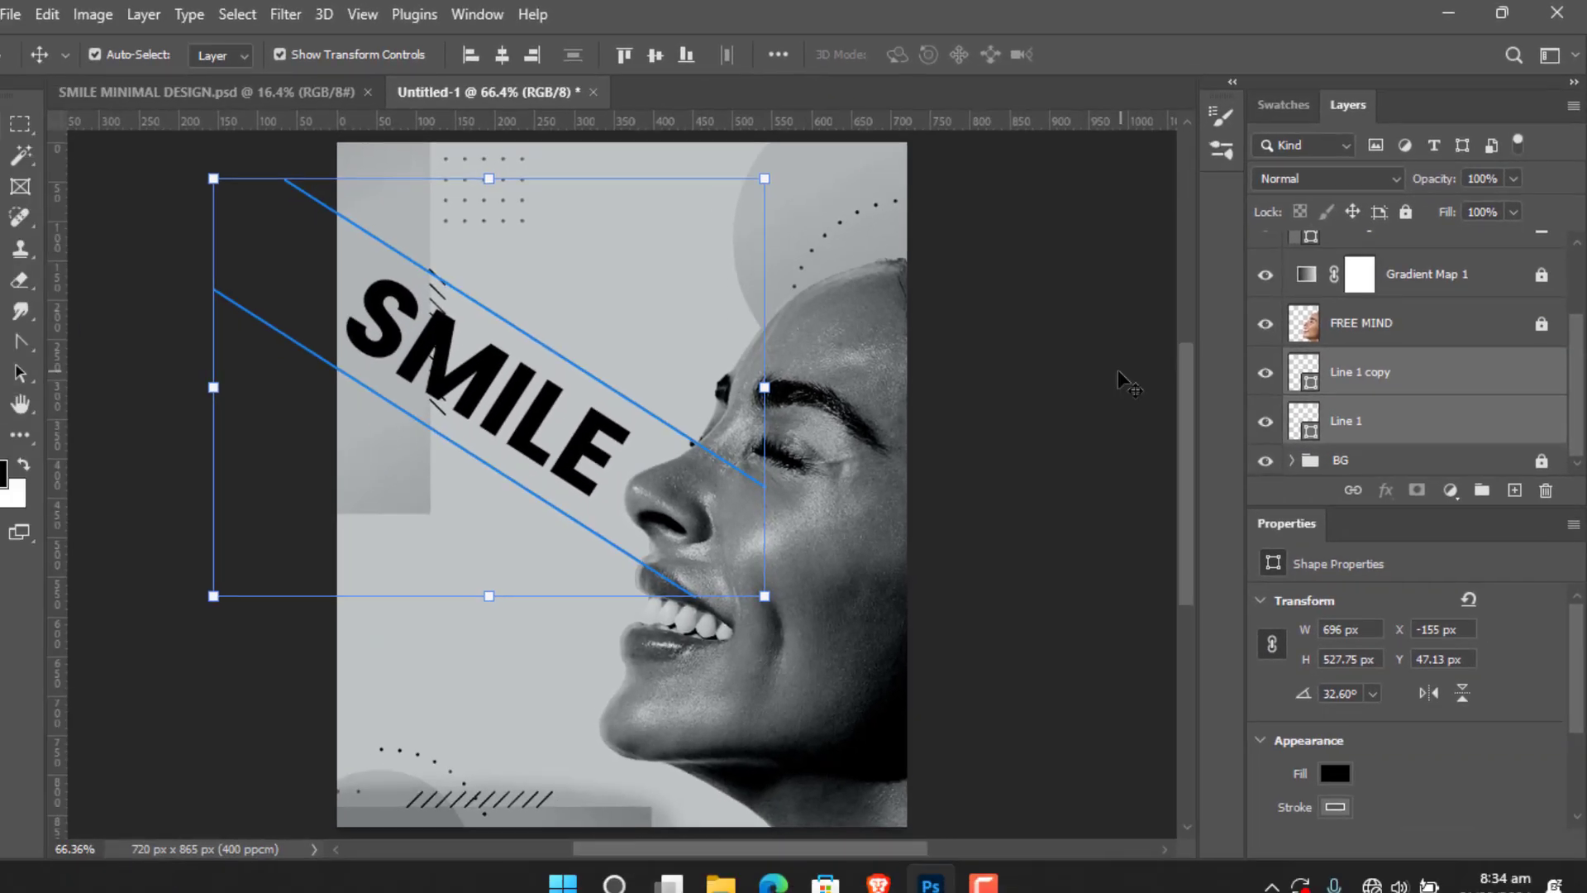
left_click(910, 549)
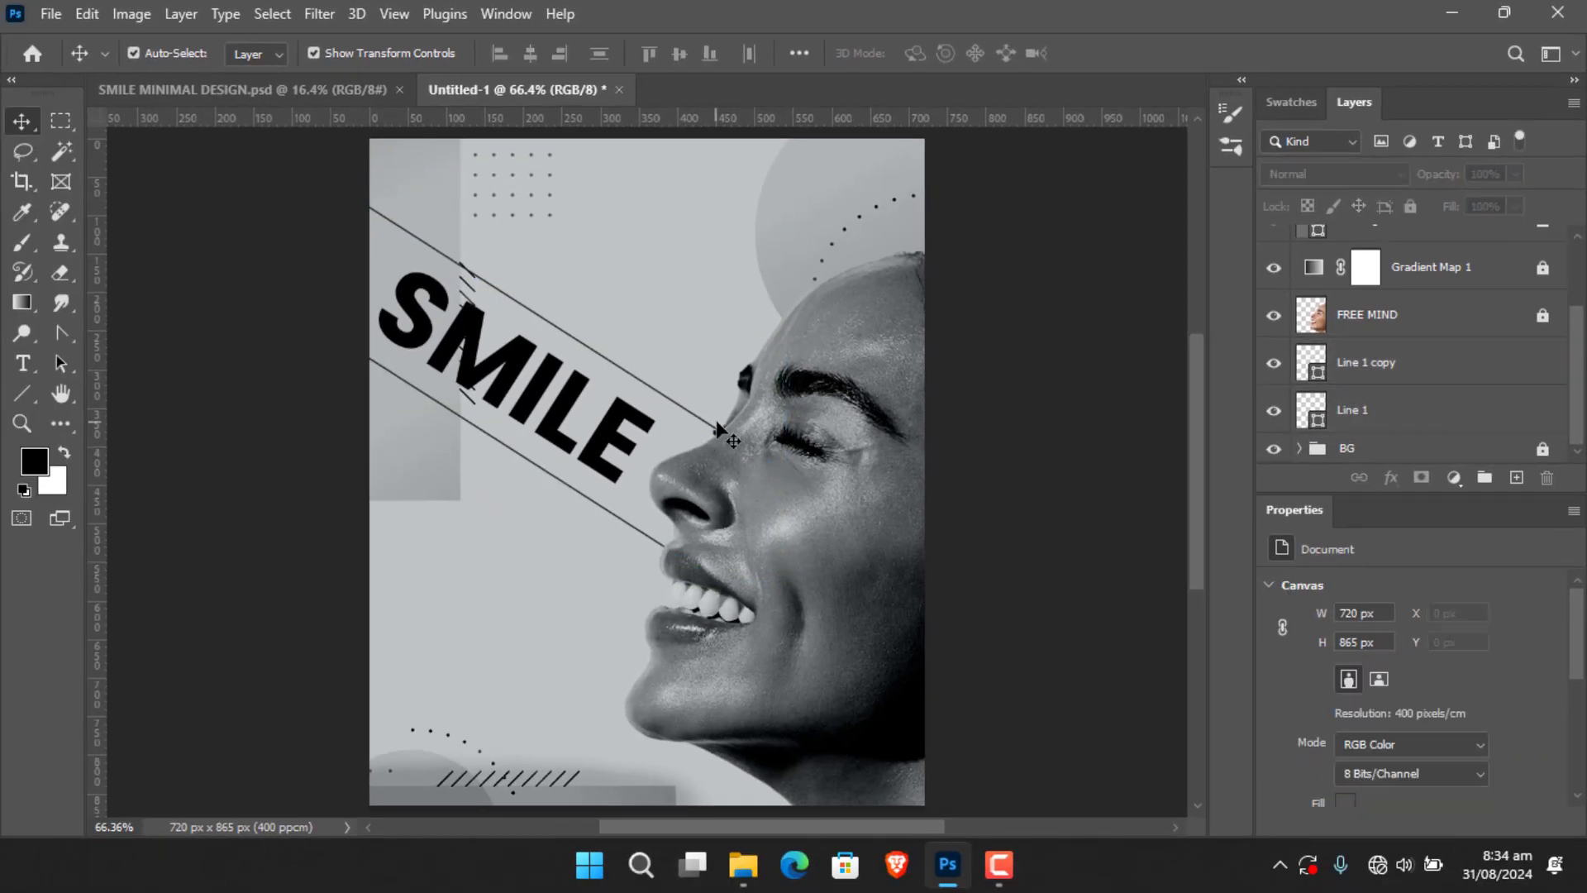
left_click(22, 364)
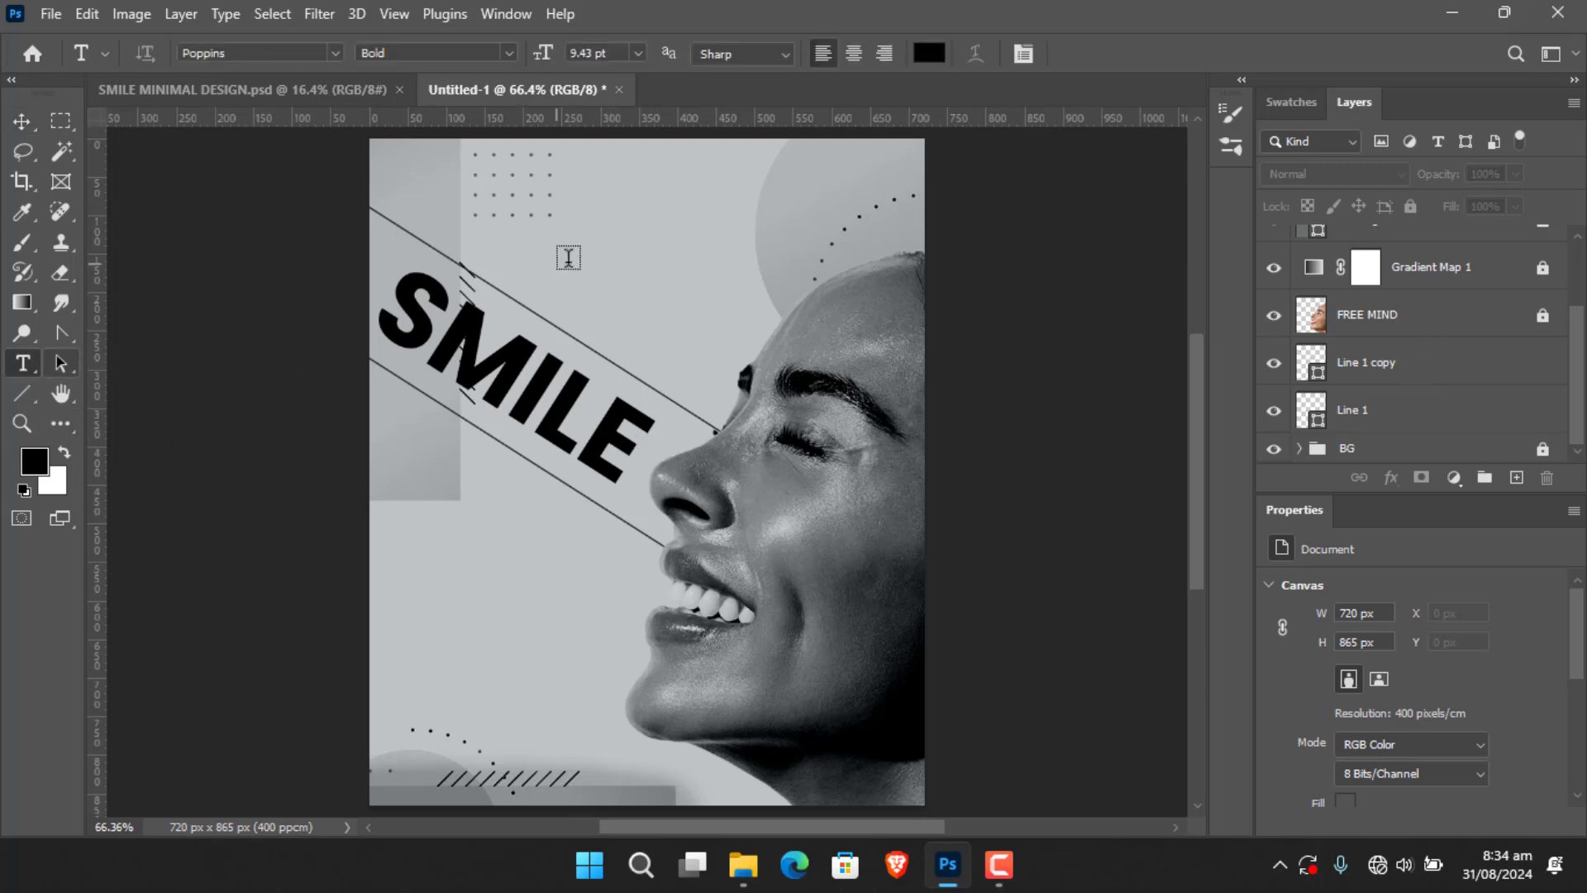
left_click(618, 310)
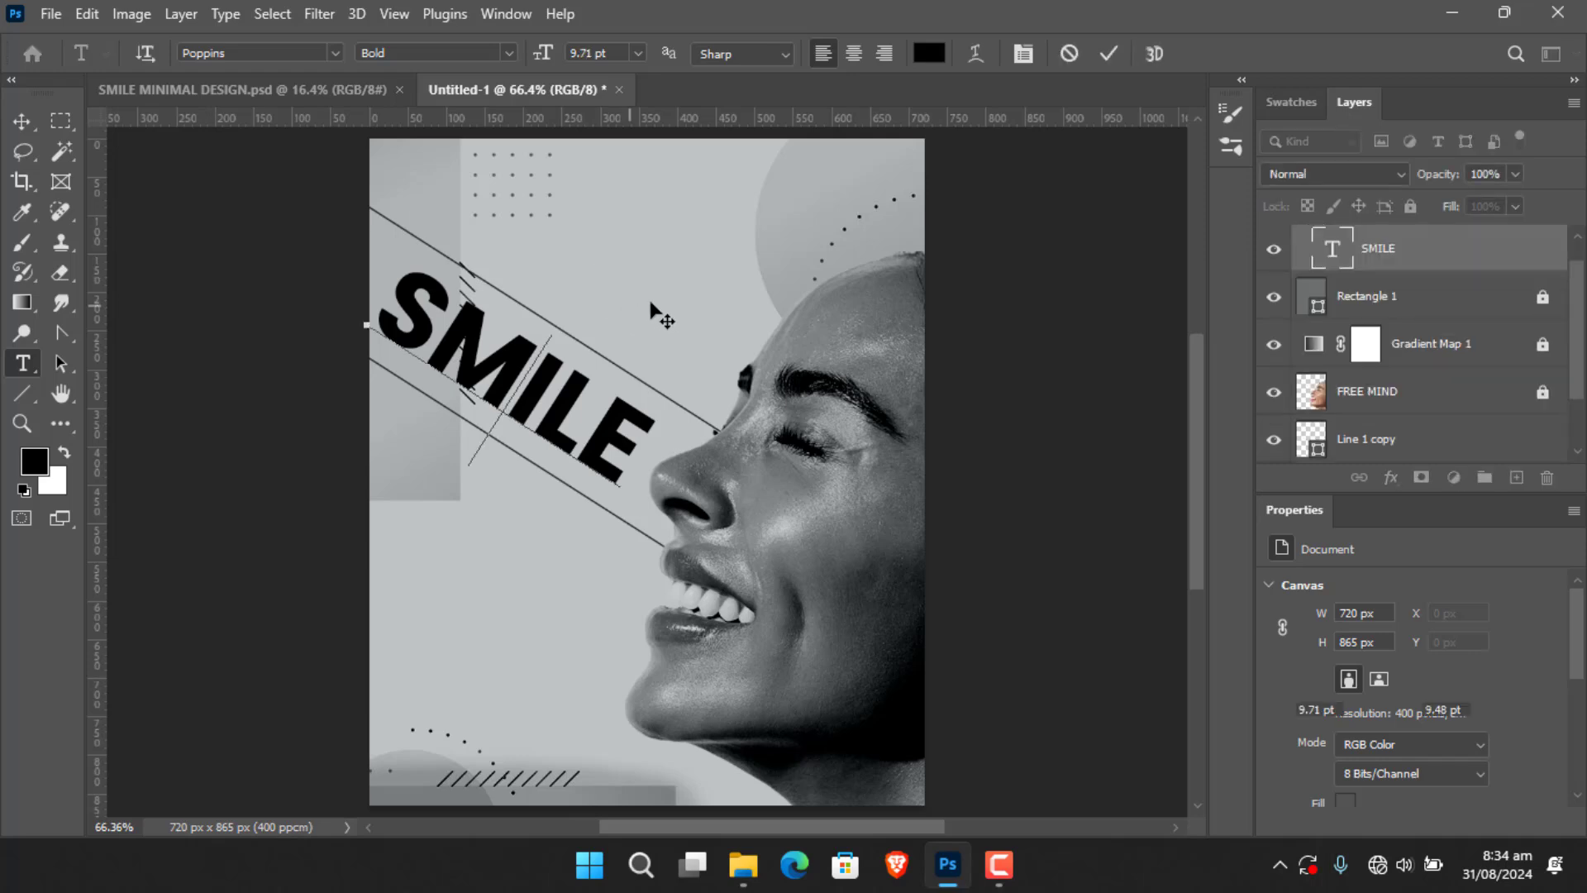
left_click(1107, 57)
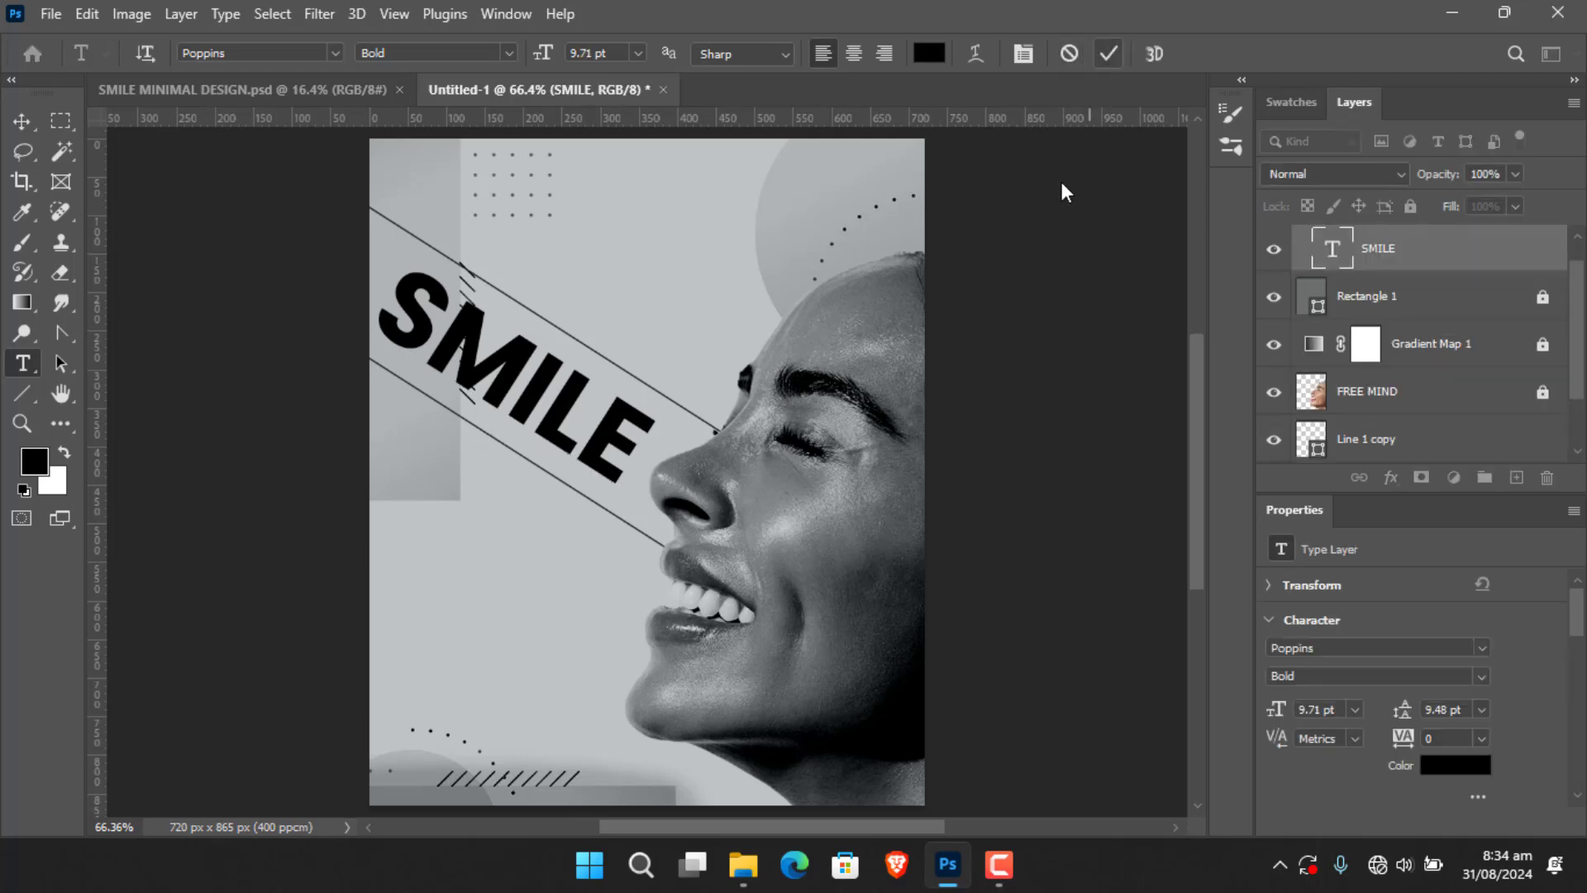
left_click(504, 653)
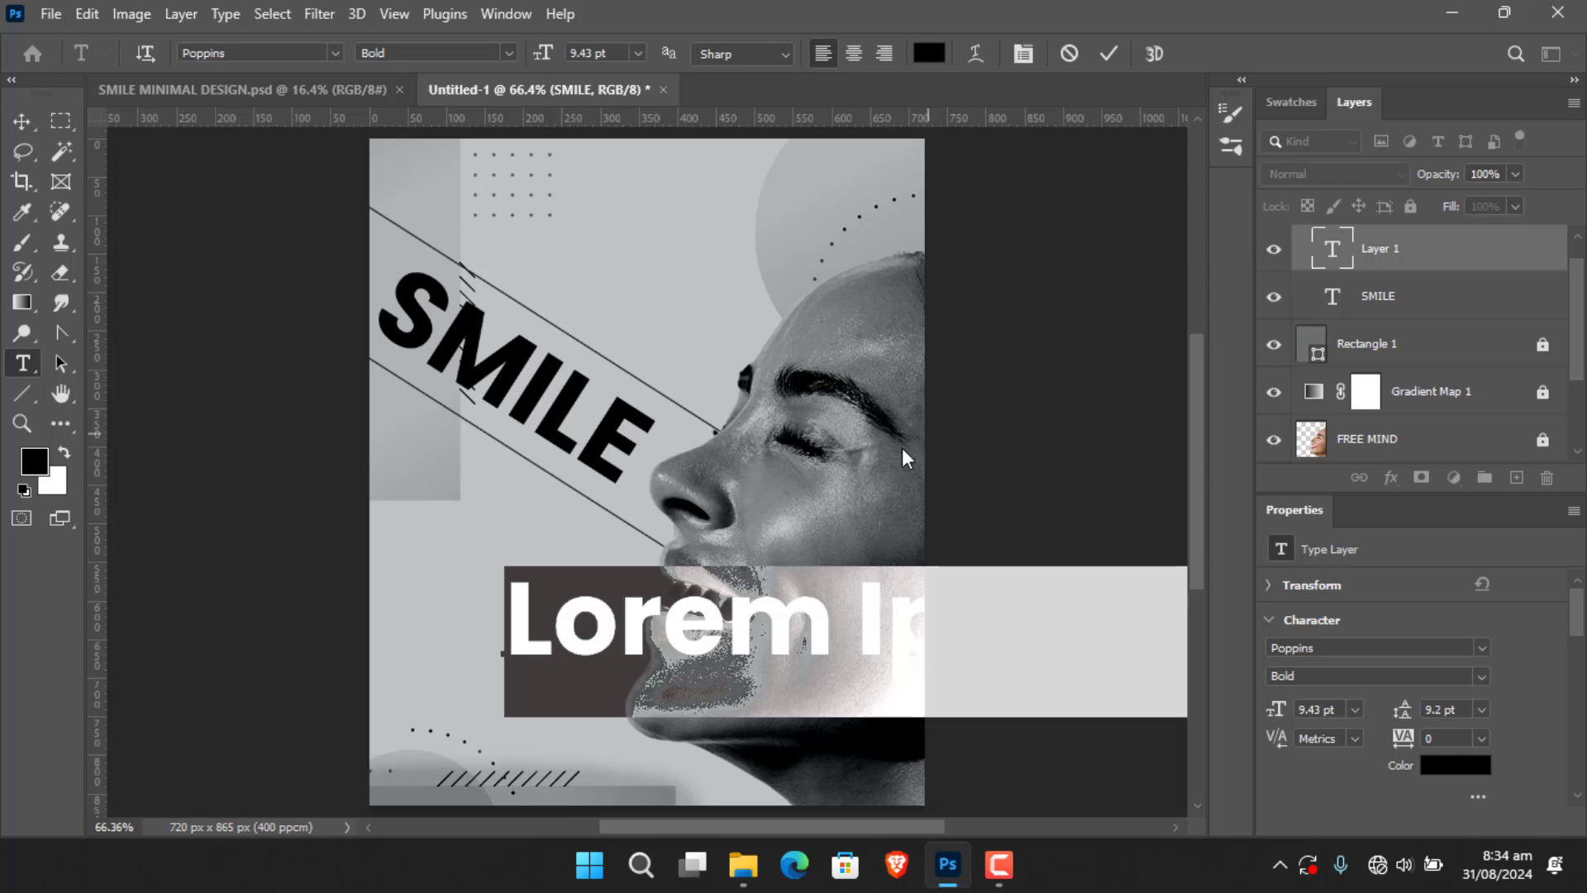
left_click(1068, 53)
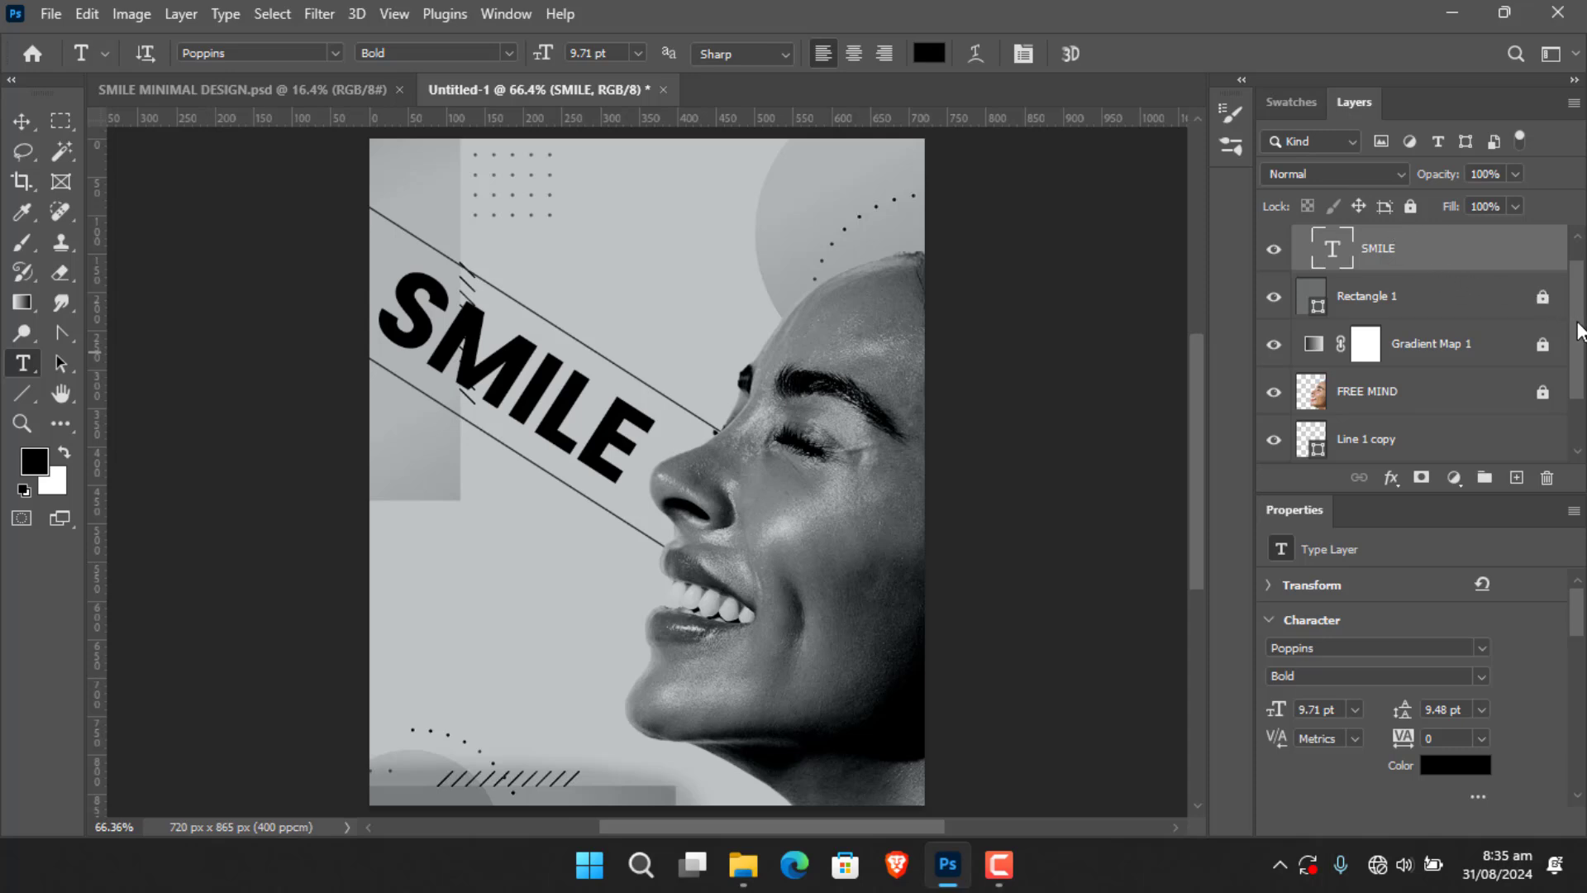
Lock the Line 1 and Line 1 copy layers.
left_click_drag(1578, 331, 1572, 392)
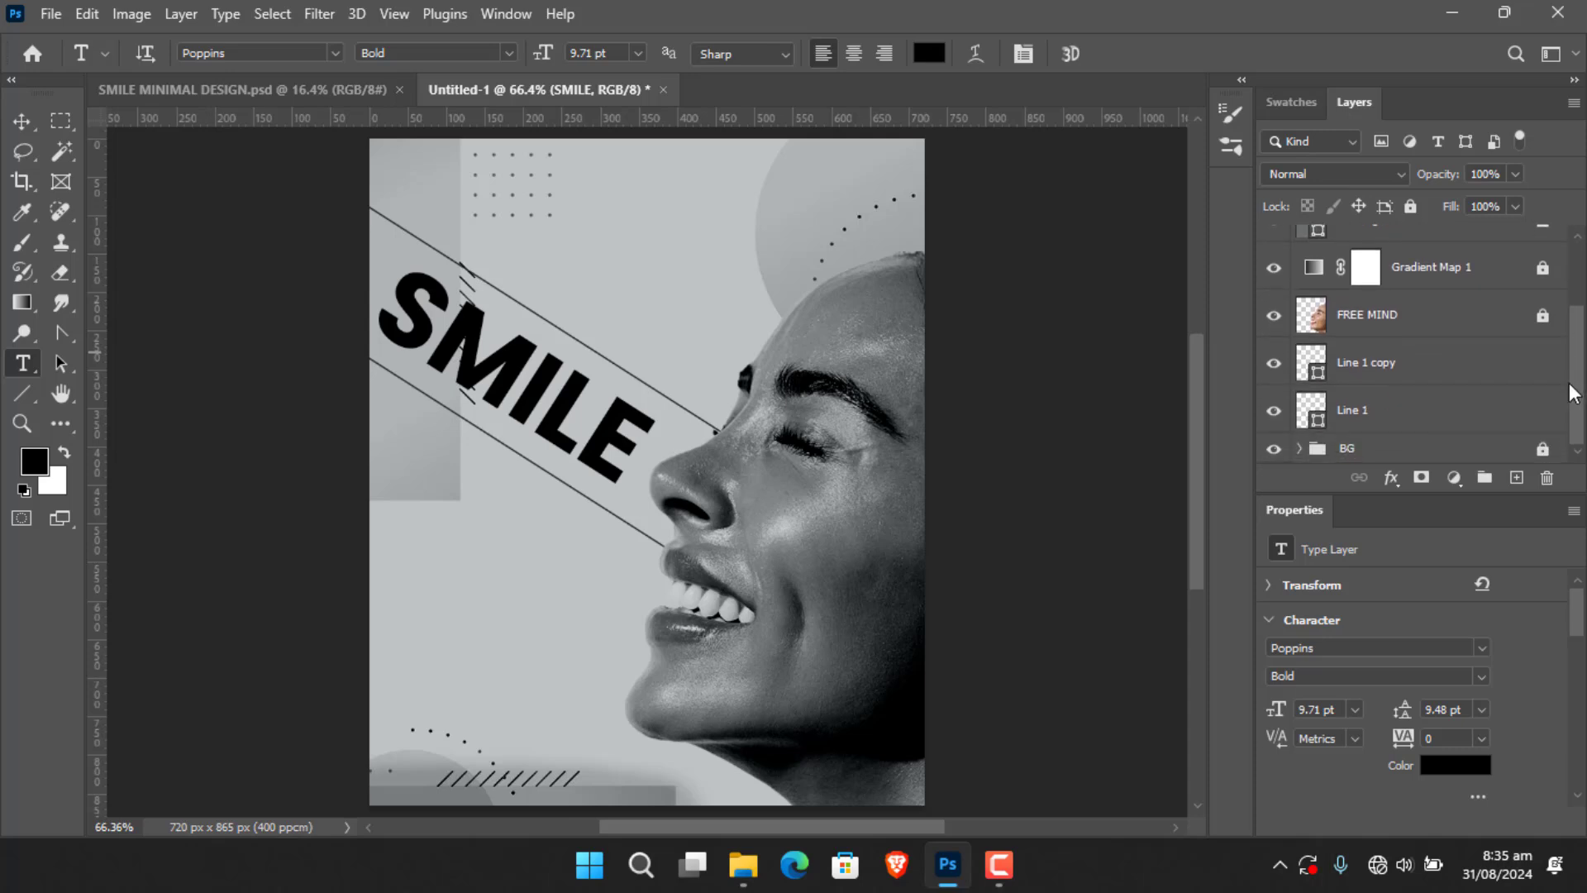
left_click(1482, 371)
left_click(1437, 410, "shift")
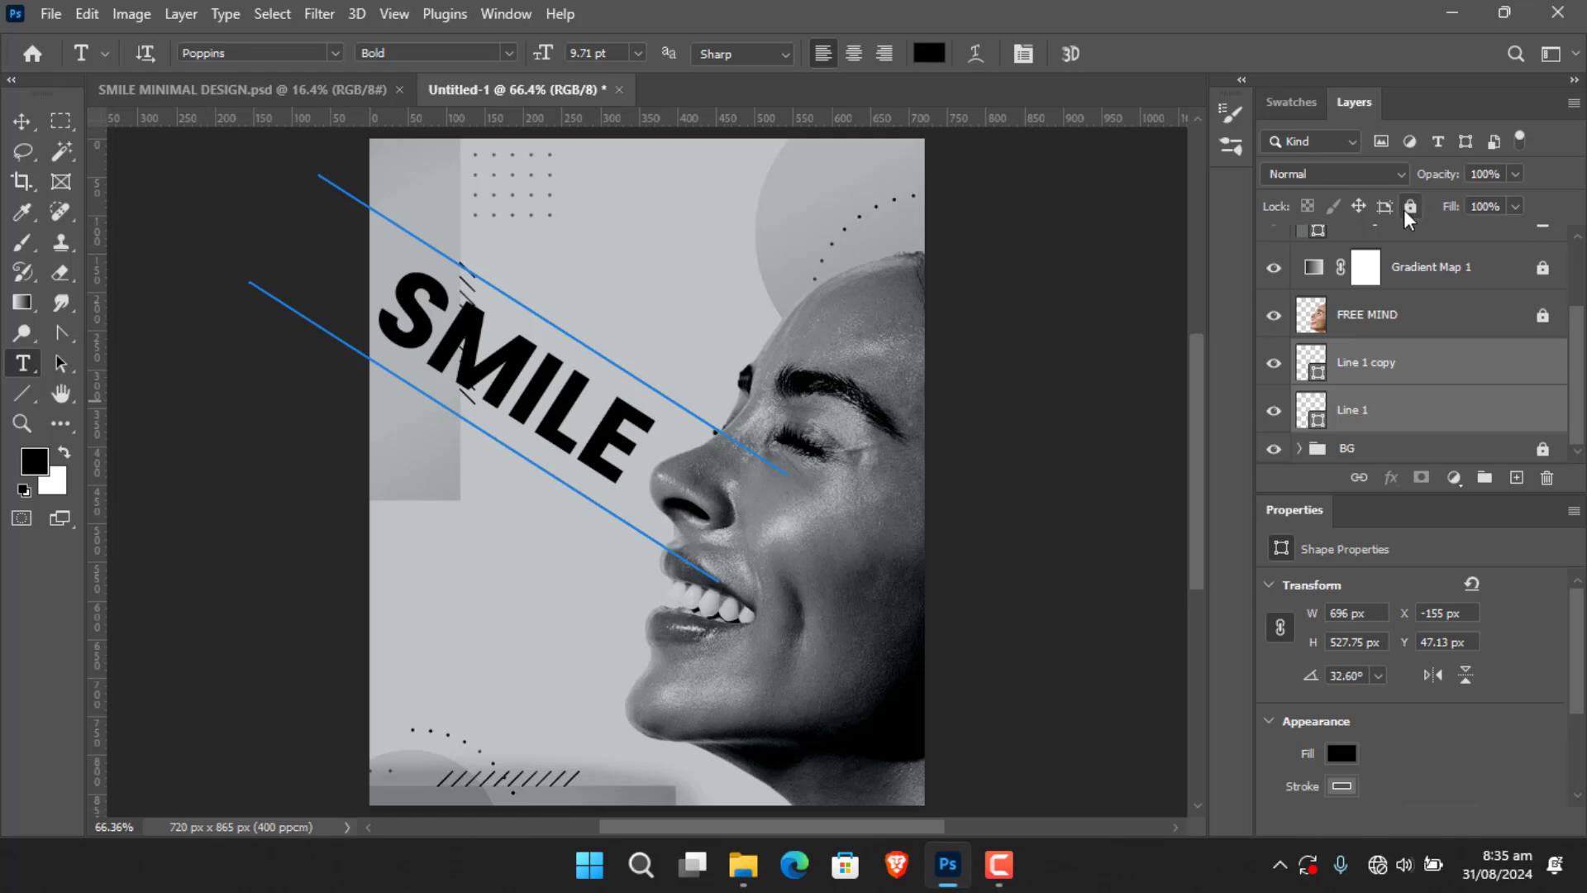
left_click(1408, 208)
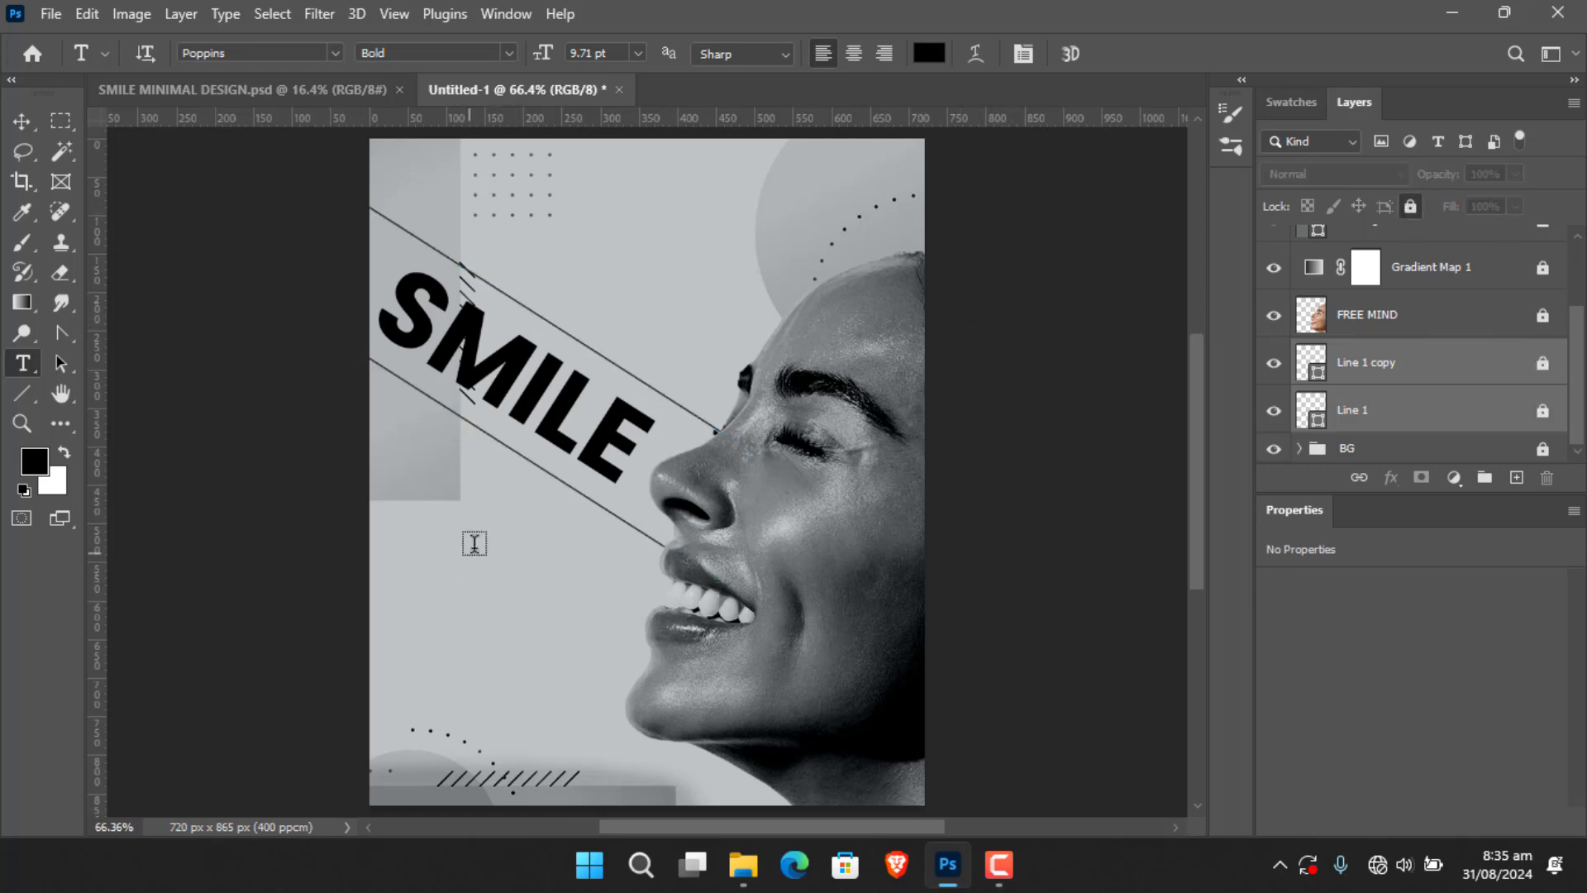
Add the text EVERYDAY in Poppins Bold at 9.43 pt below the slanted SMILE text.
left_click(431, 575)
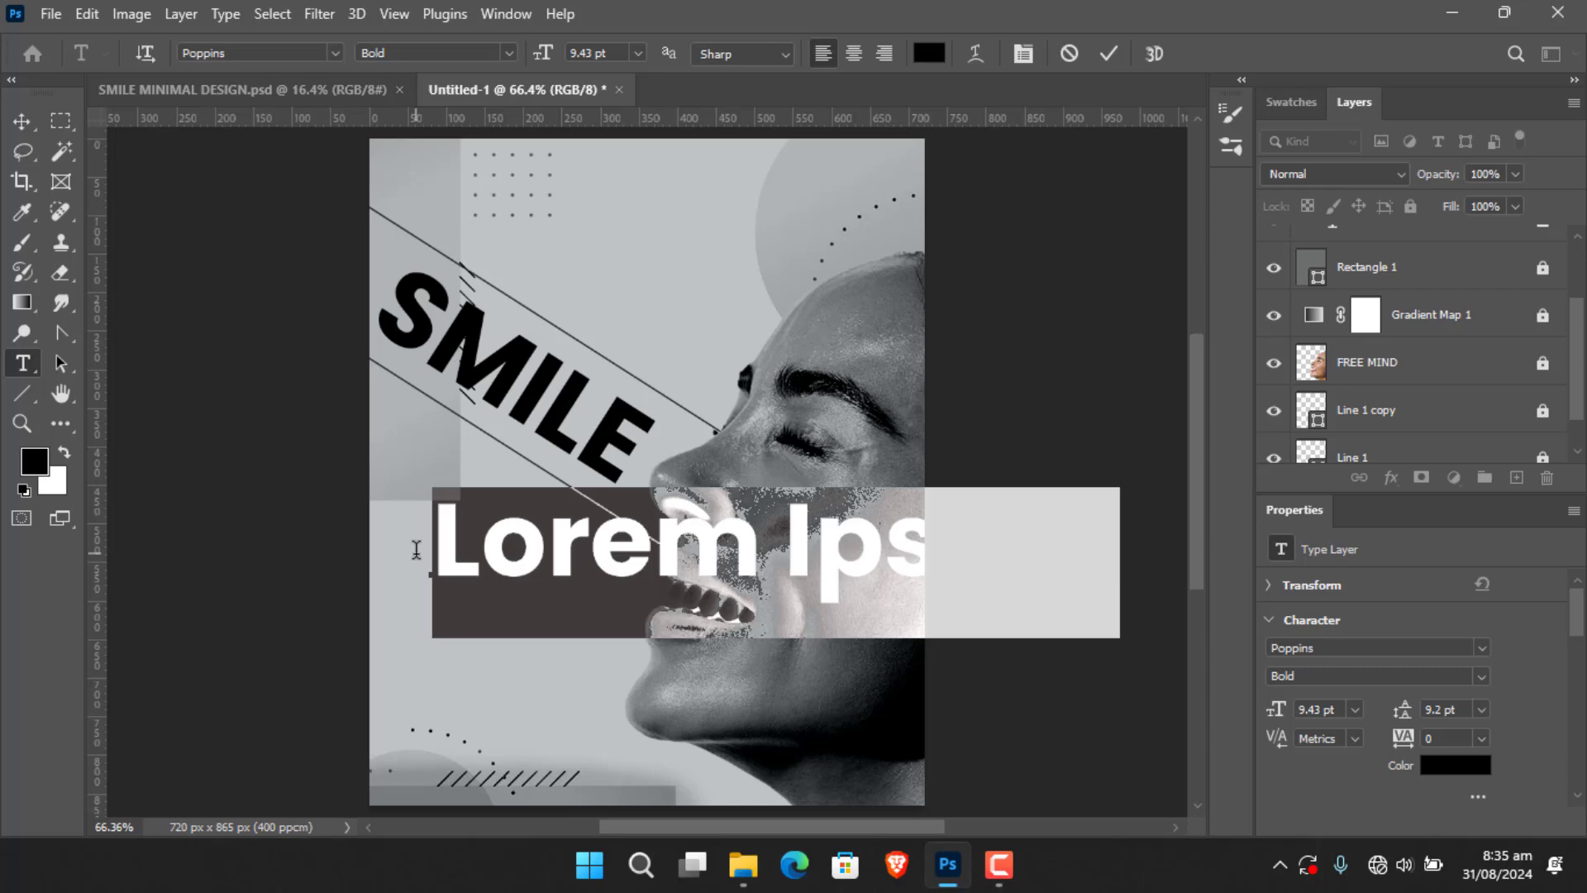
type("EVERYD")
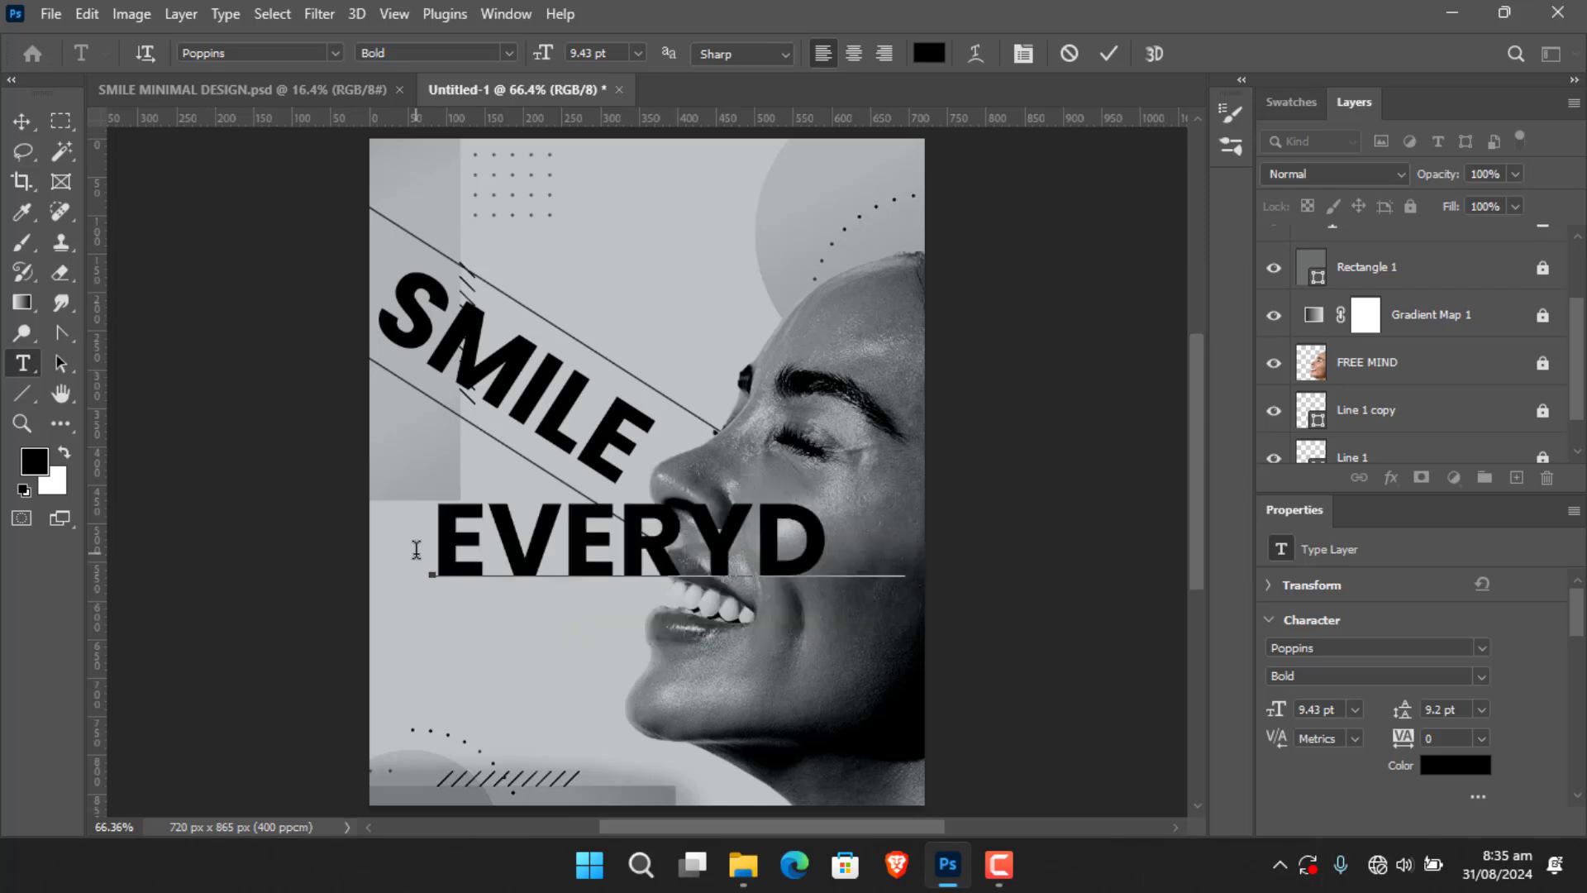
type("AY")
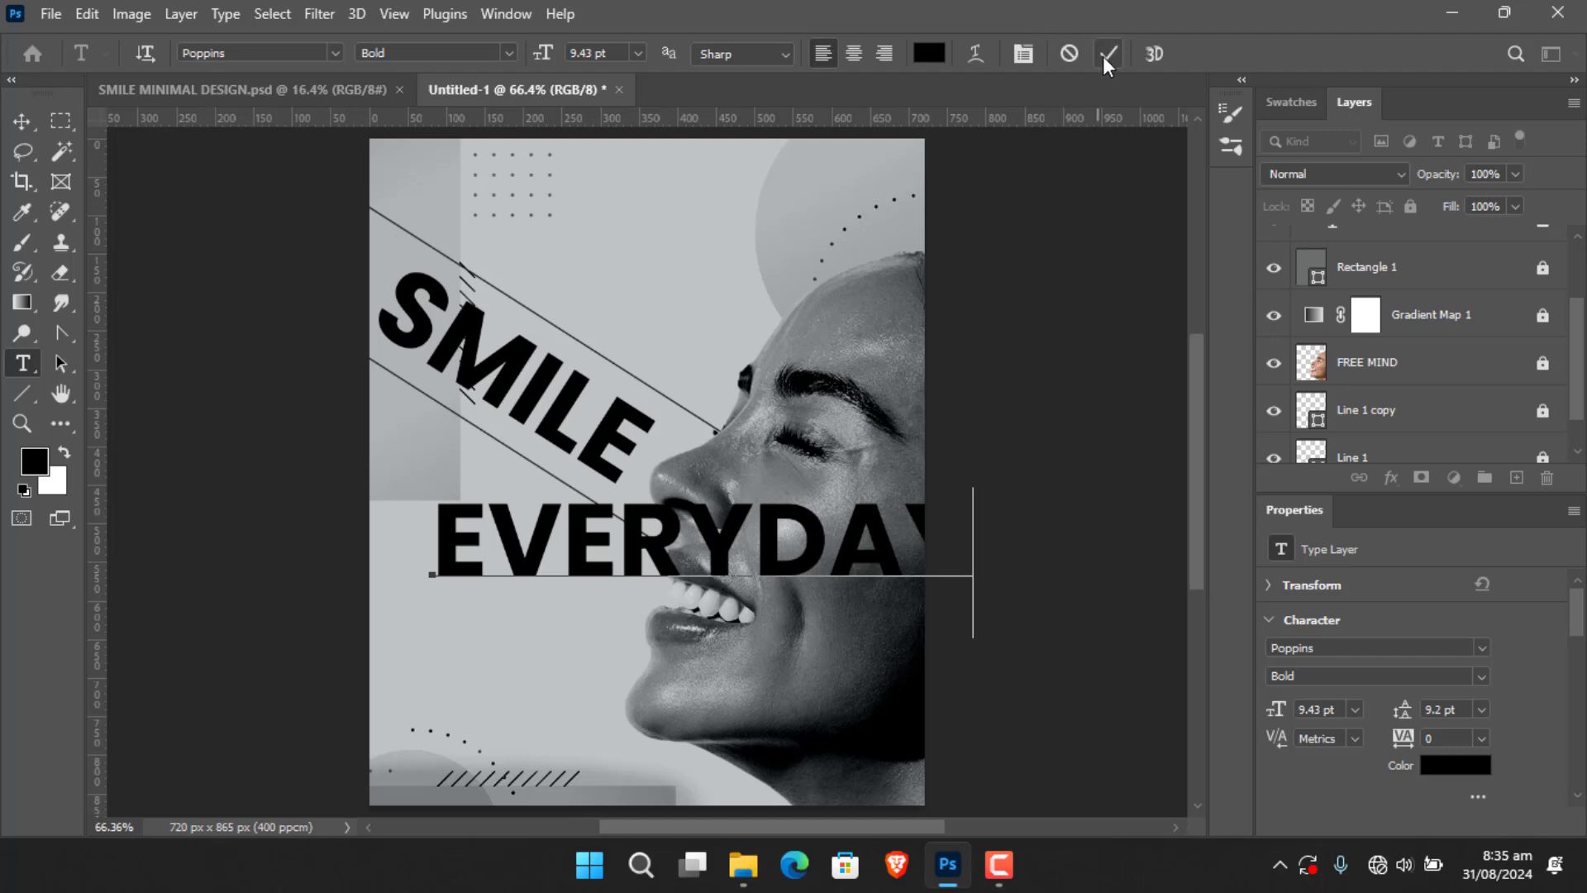
left_click(1108, 56)
Scale the EVERYDAY text to about 40% so it fits in the empty area in front of the mouth.
left_click(23, 120)
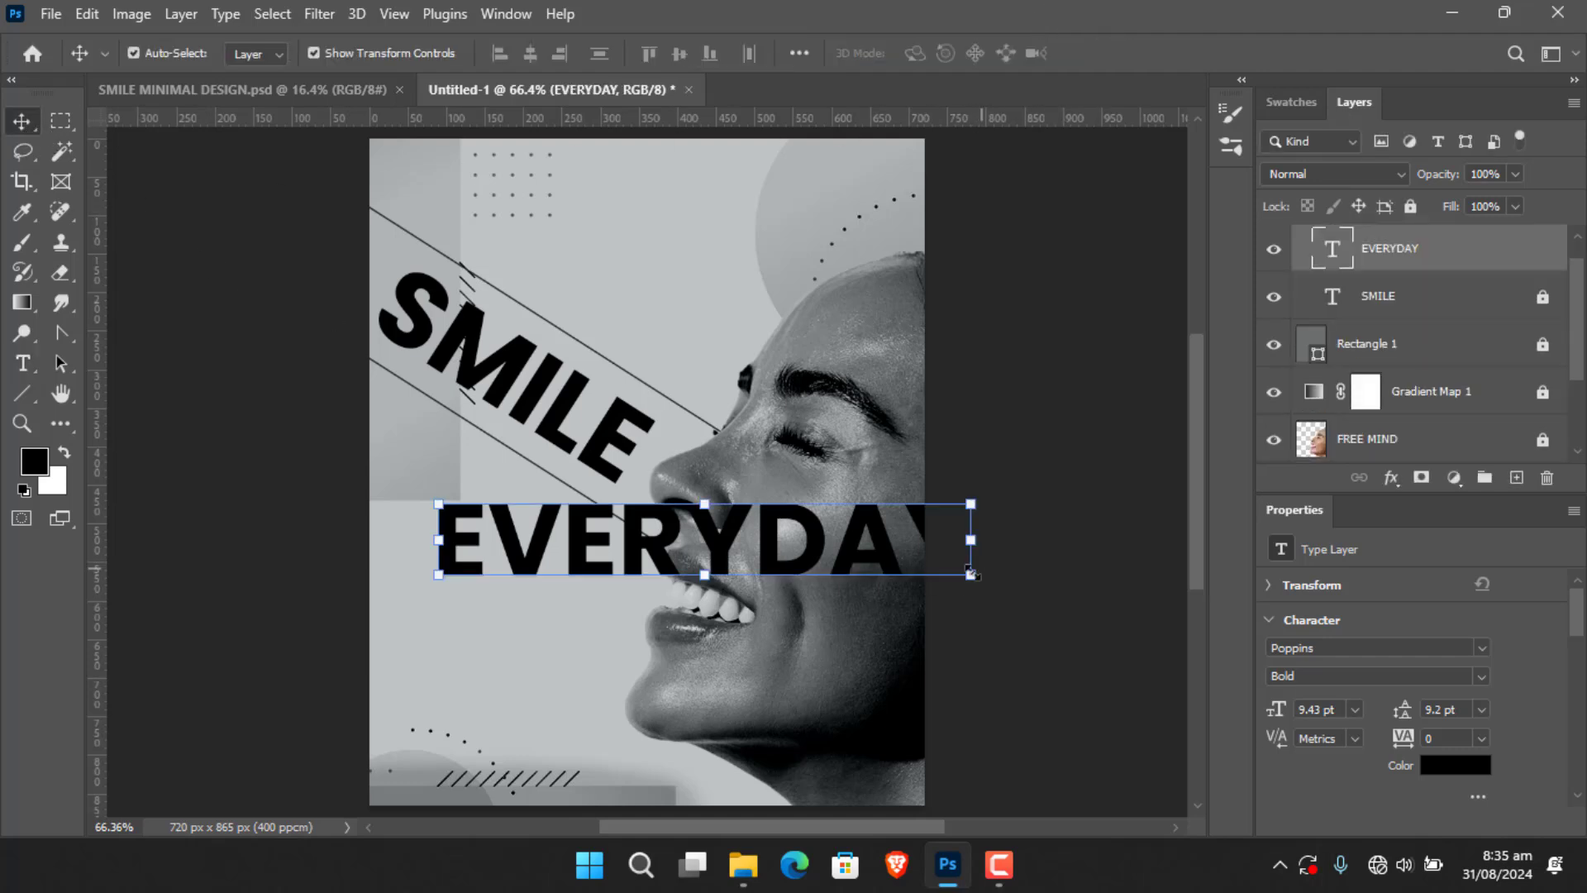
left_click_drag(970, 574, 646, 552)
left_click_drag(418, 515, 415, 526)
key("ctrl+z")
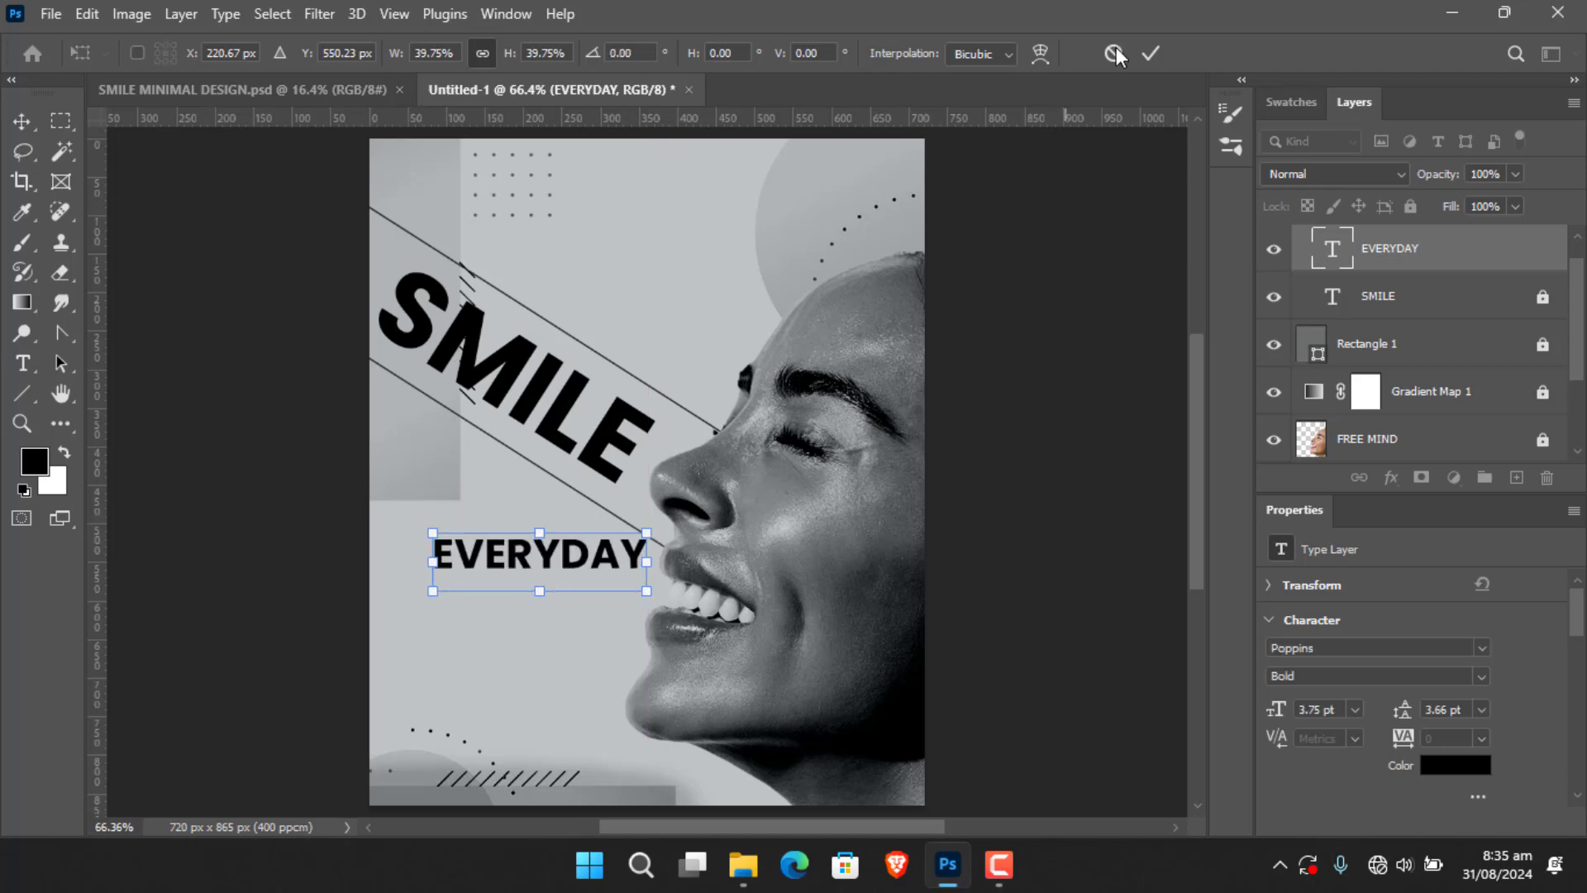
left_click(1151, 53)
Draw a horizontal black line about 291 px long and 1 px thick just above the EVERYDAY text.
scroll(563, 620, "up", 3)
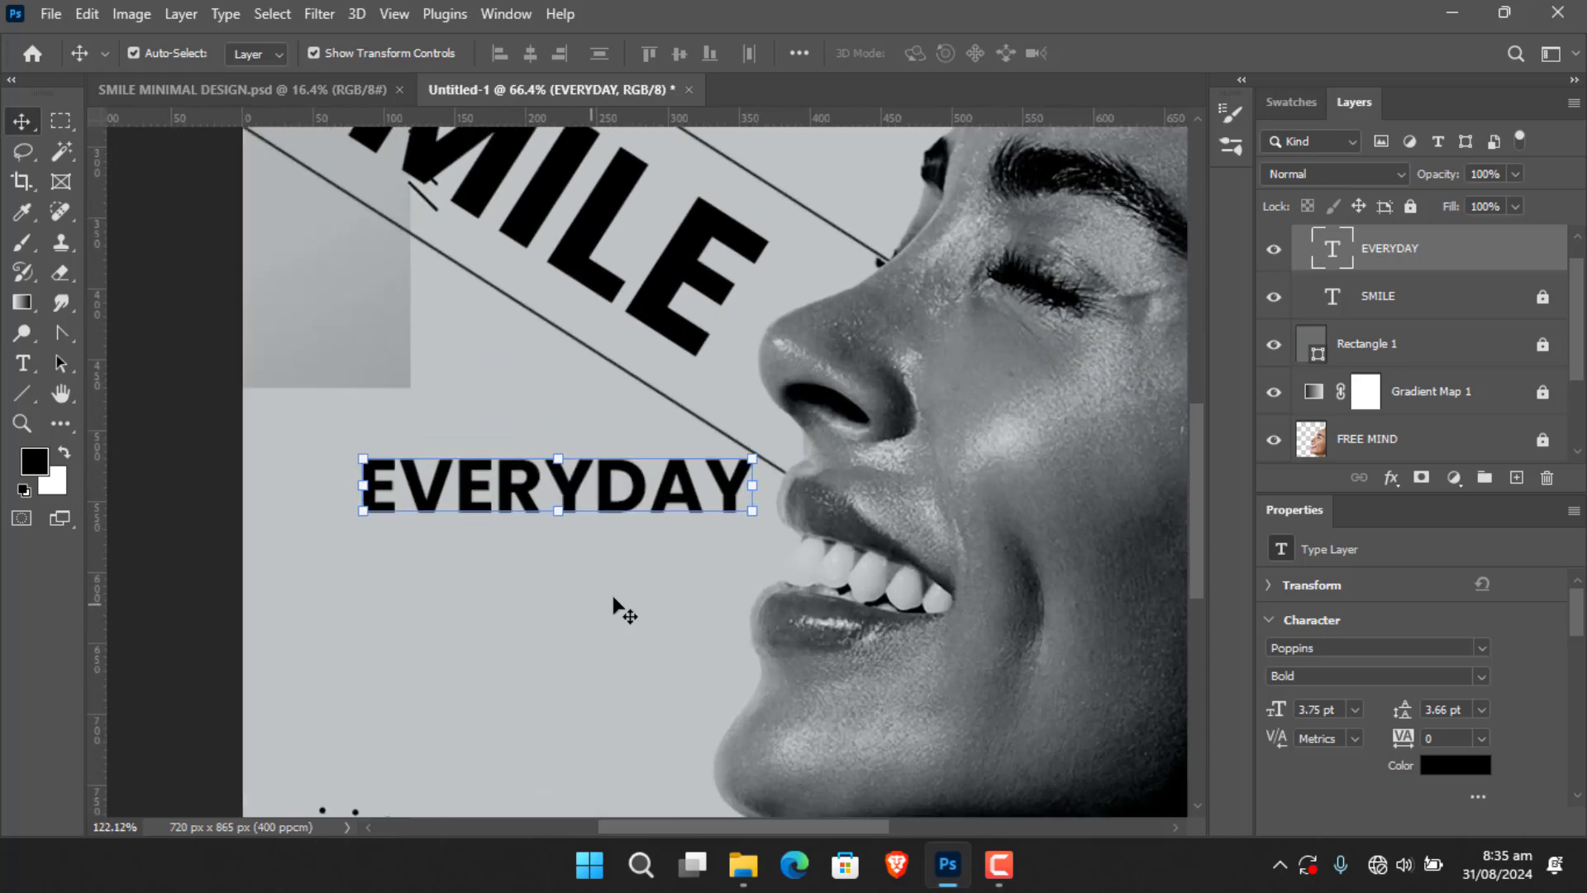
left_click(22, 394)
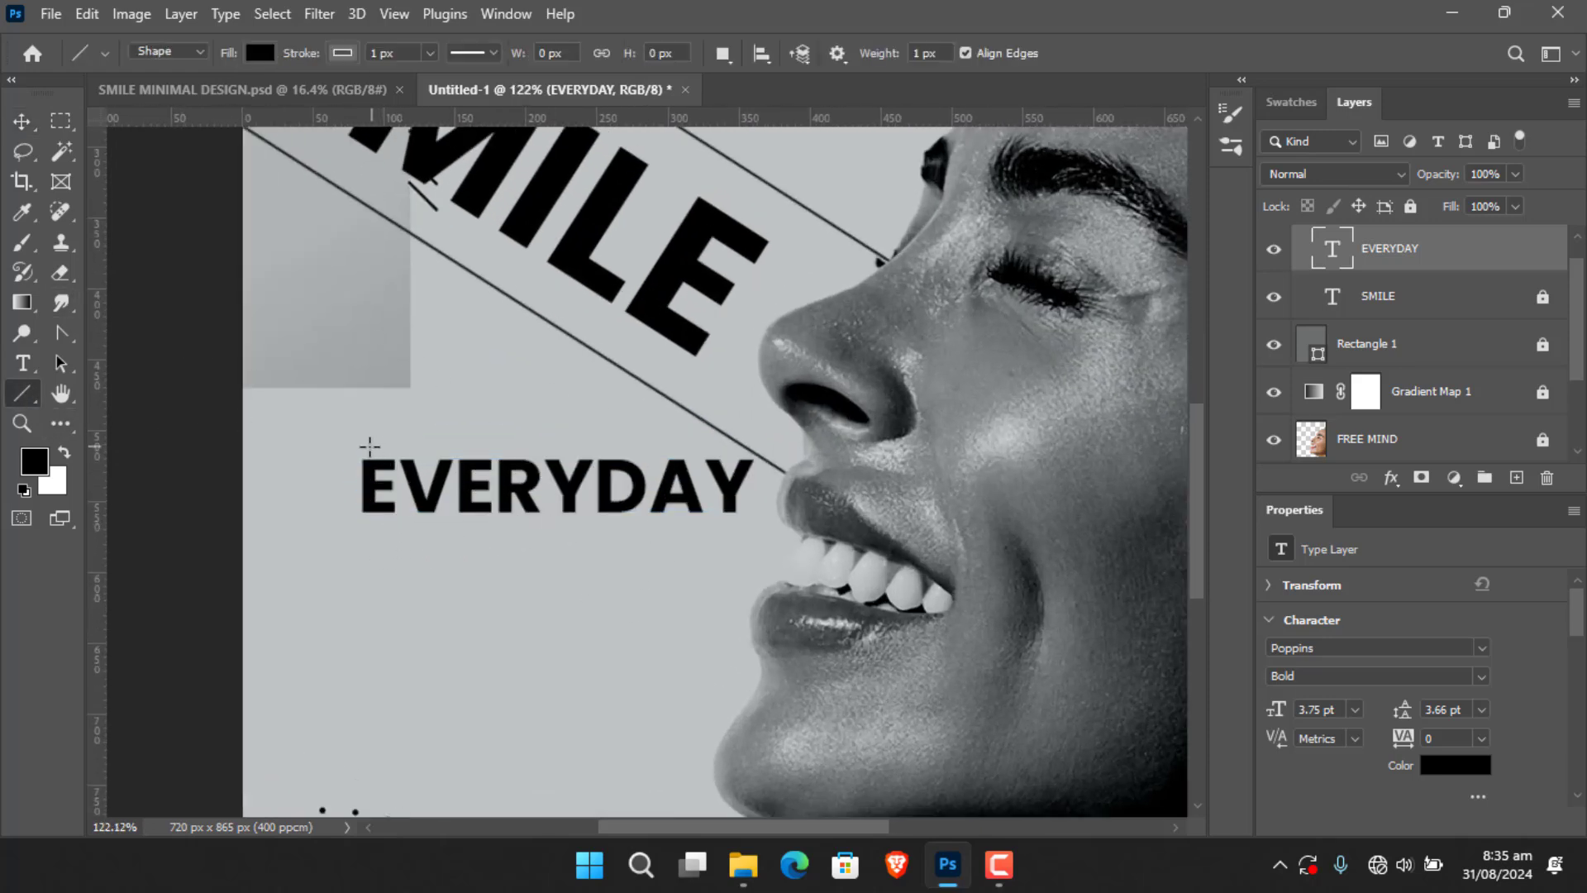
left_click_drag(364, 445, 776, 444)
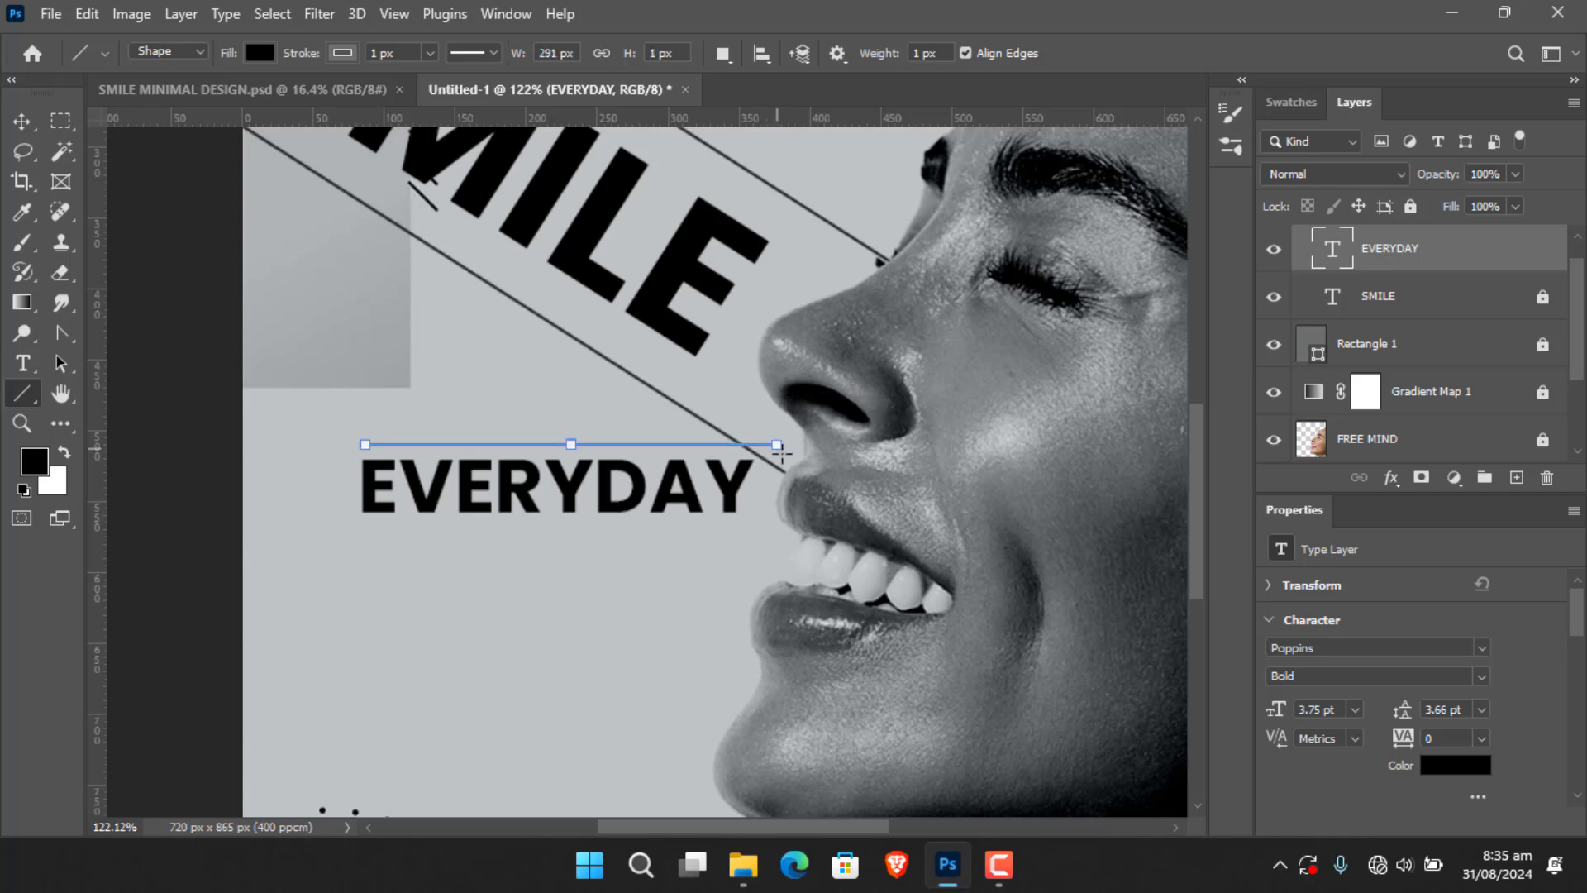
left_click(22, 122)
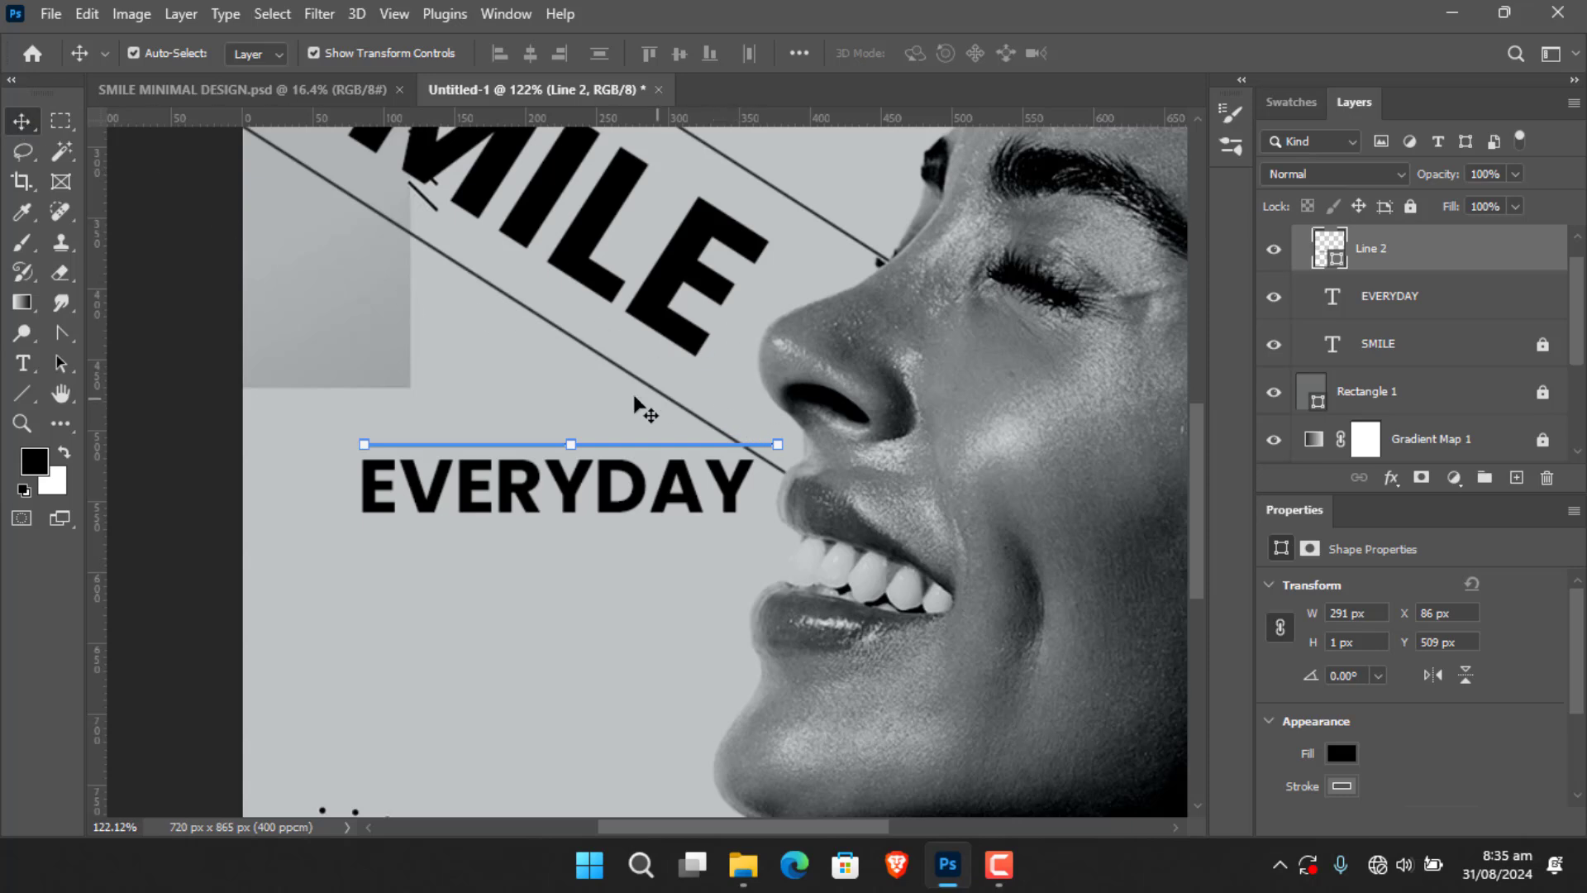
Group the Line 2 and EVERYDAY text layers and name the group EVERYDAY.
left_click(1461, 314, "shift")
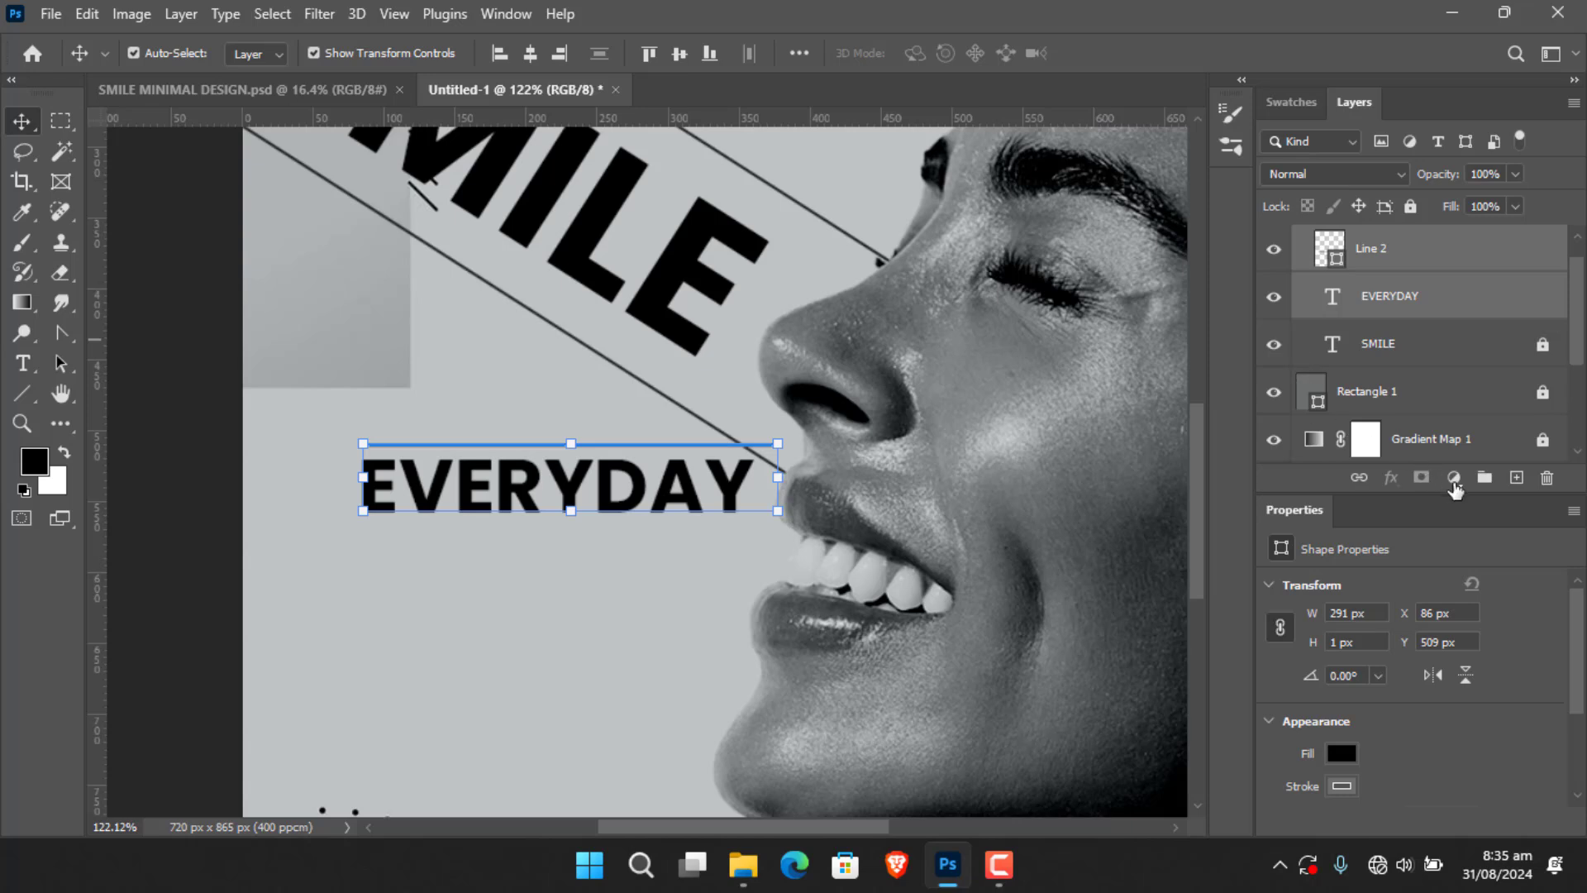
key("ctrl+g")
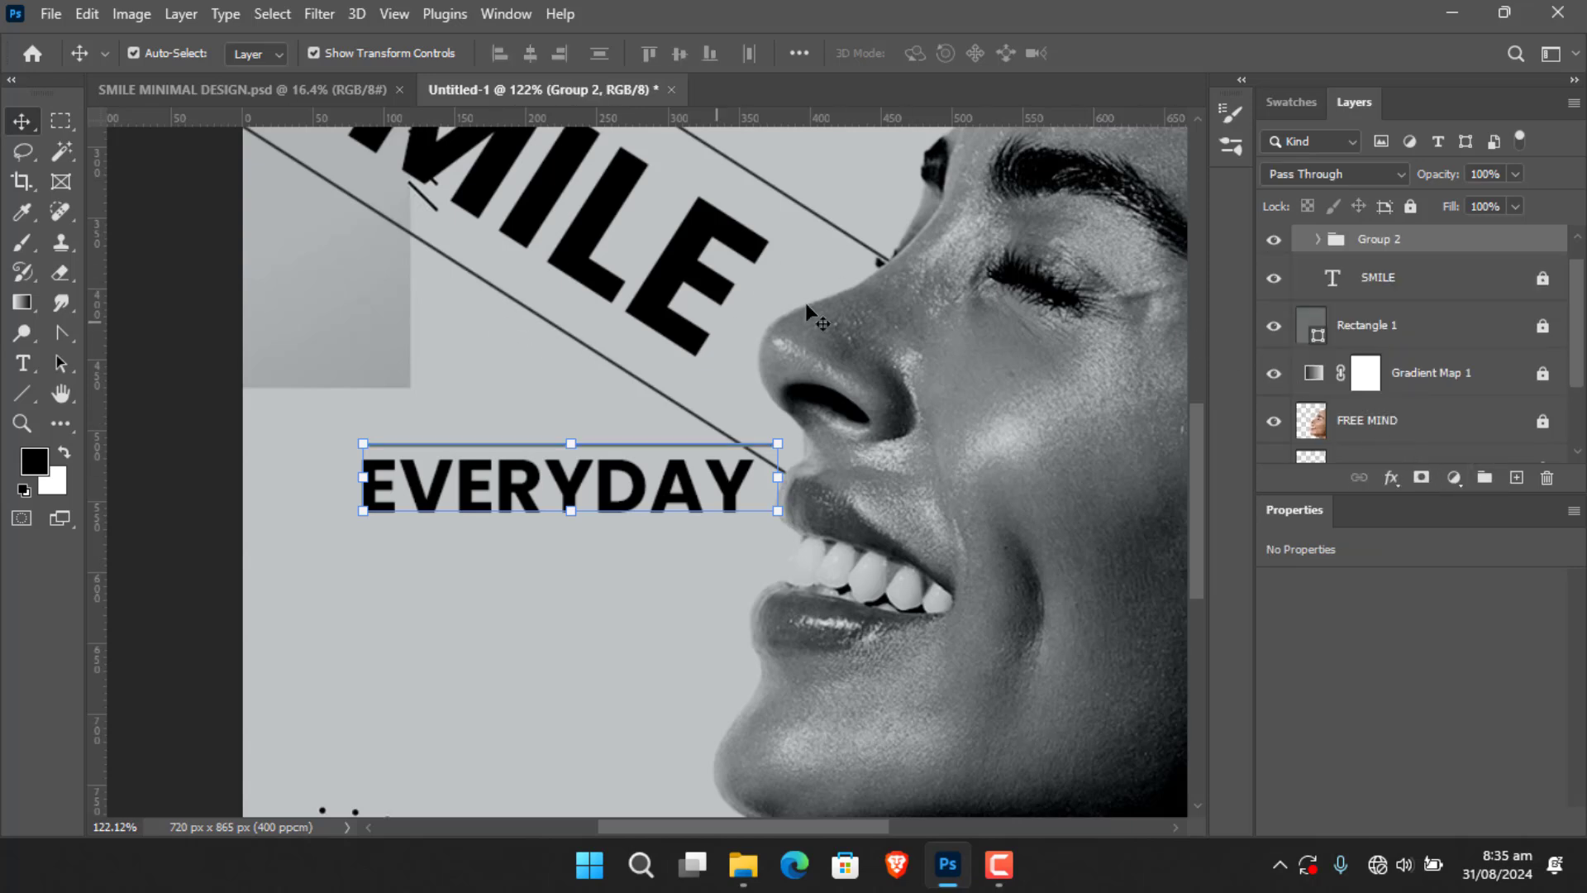
double_click(1379, 238)
key("Return")
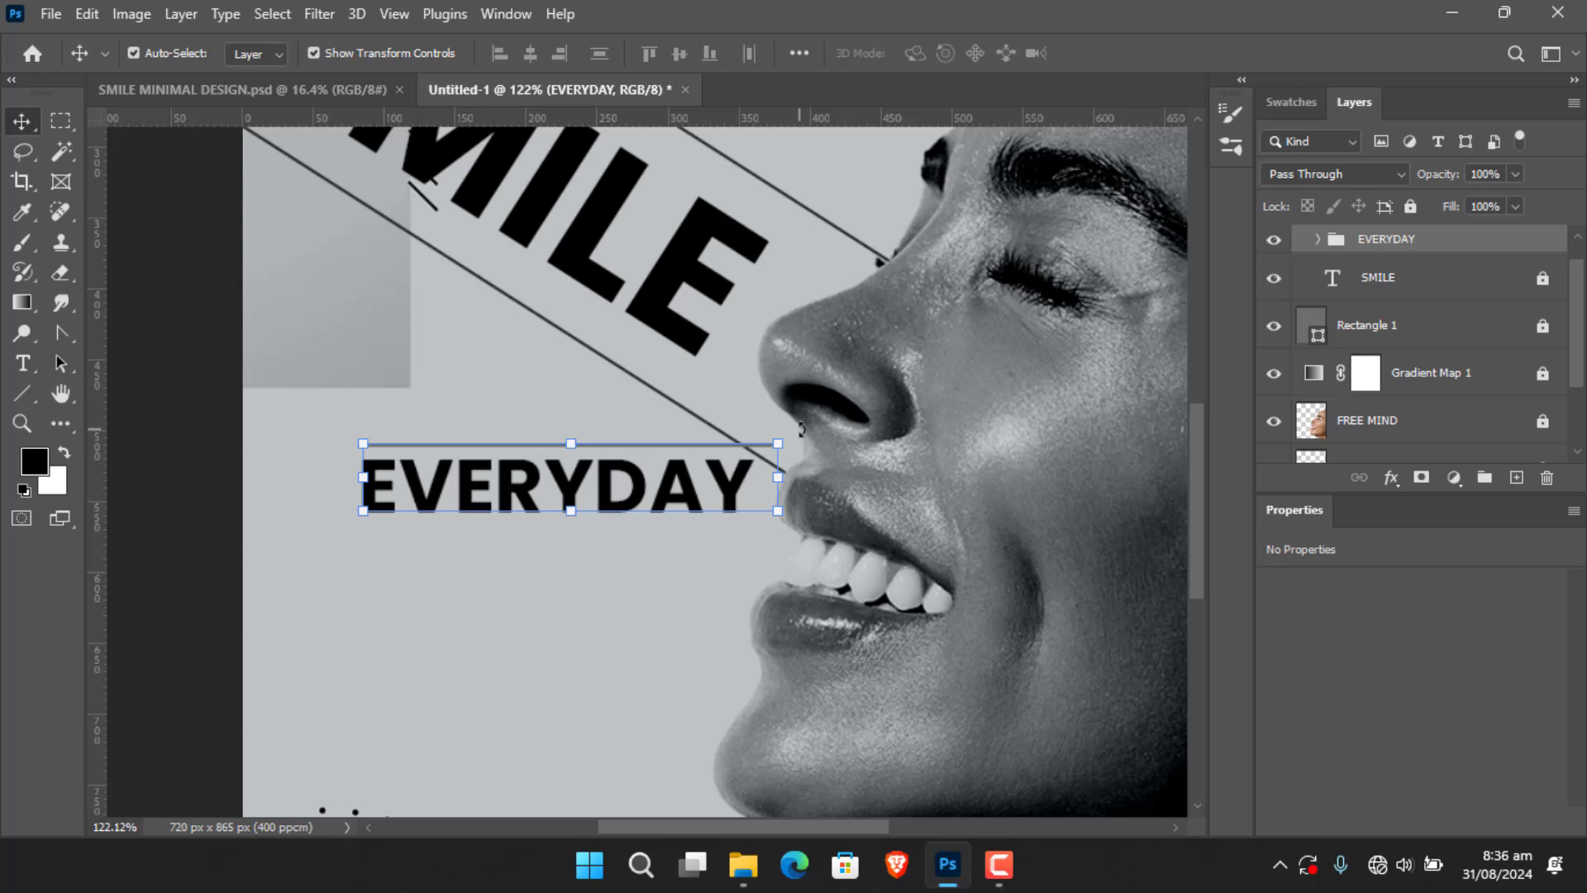
Rotate the EVERYDAY group to about -35.5° so it slants upward toward the nose.
left_click_drag(799, 429, 727, 298)
left_click_drag(952, 379, 758, 461)
left_click_drag(811, 364, 844, 364)
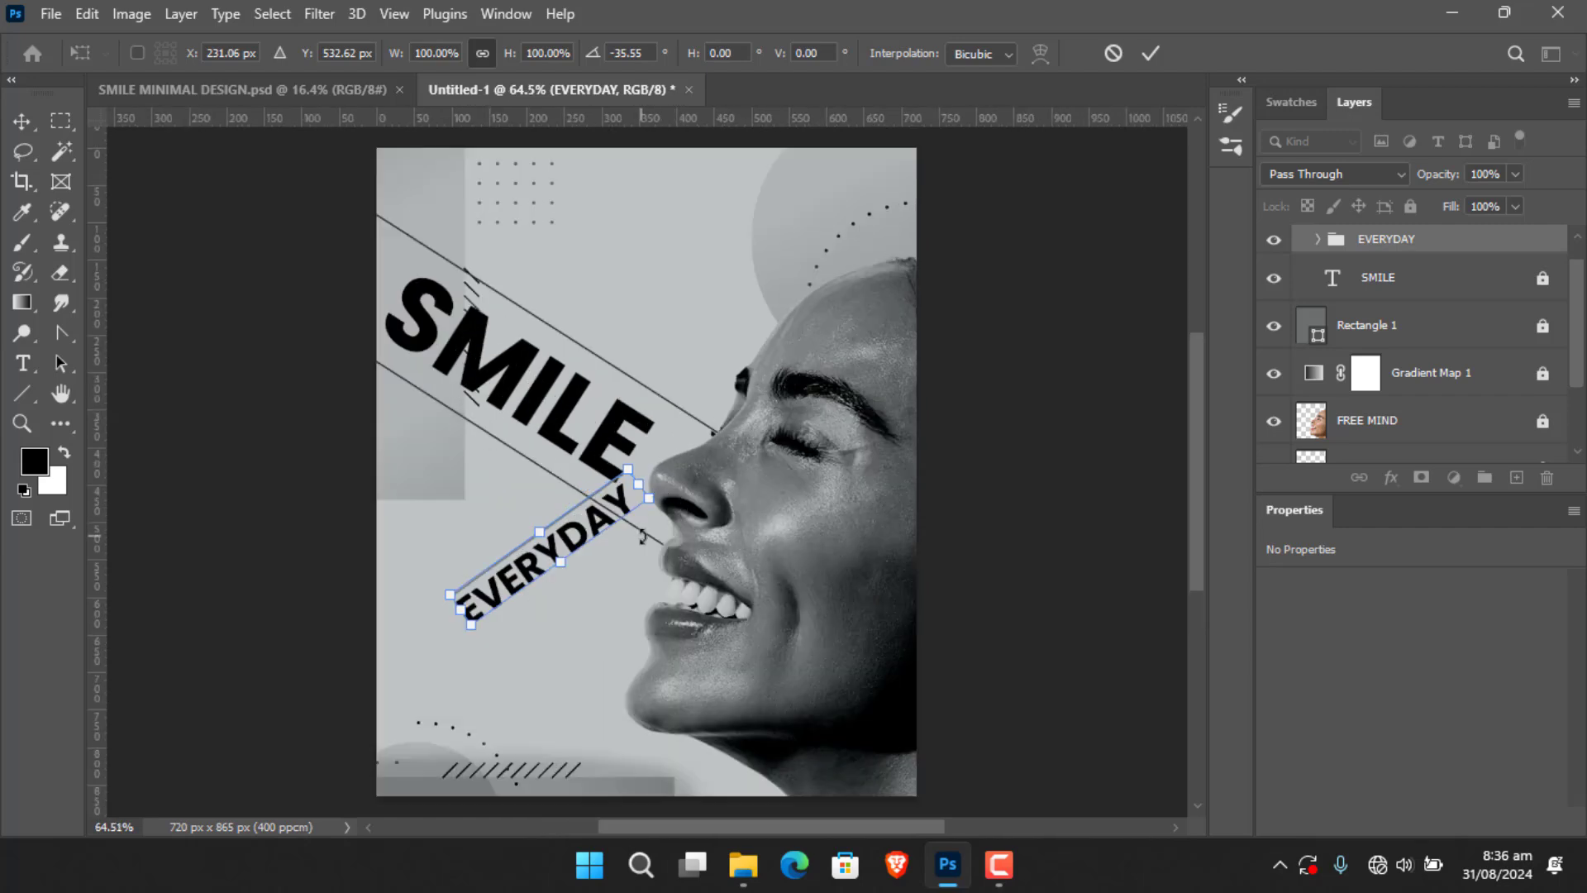
left_click(1149, 53)
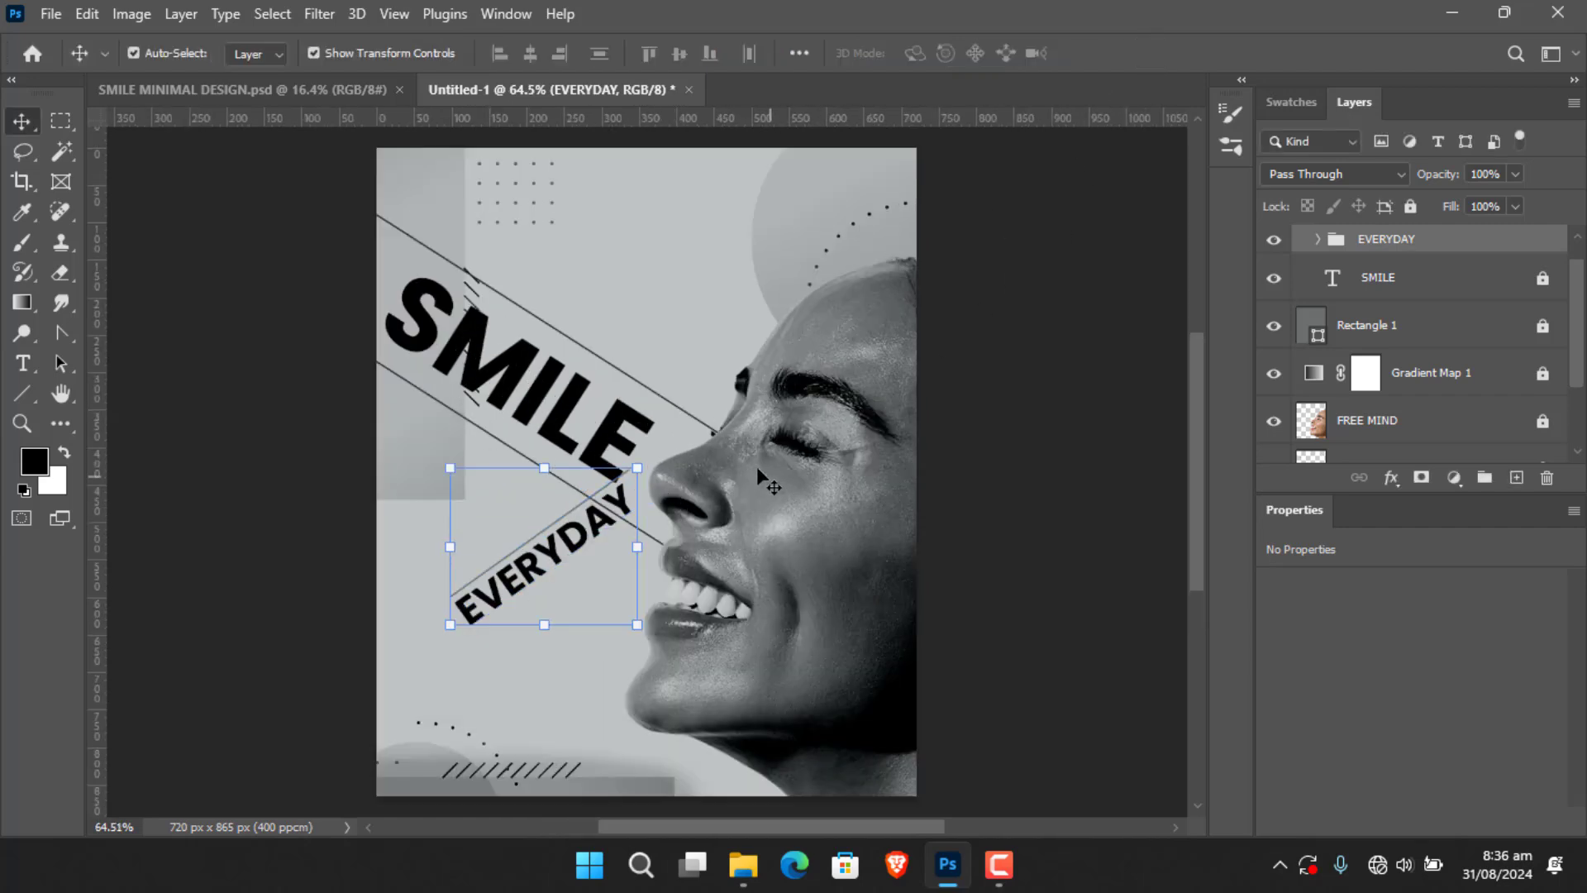
Scale the EVERYDAY group to about 83%, rotate it a further 10° counterclockwise, and place it near the lower left canvas edge.
left_click_drag(756, 466, 700, 523)
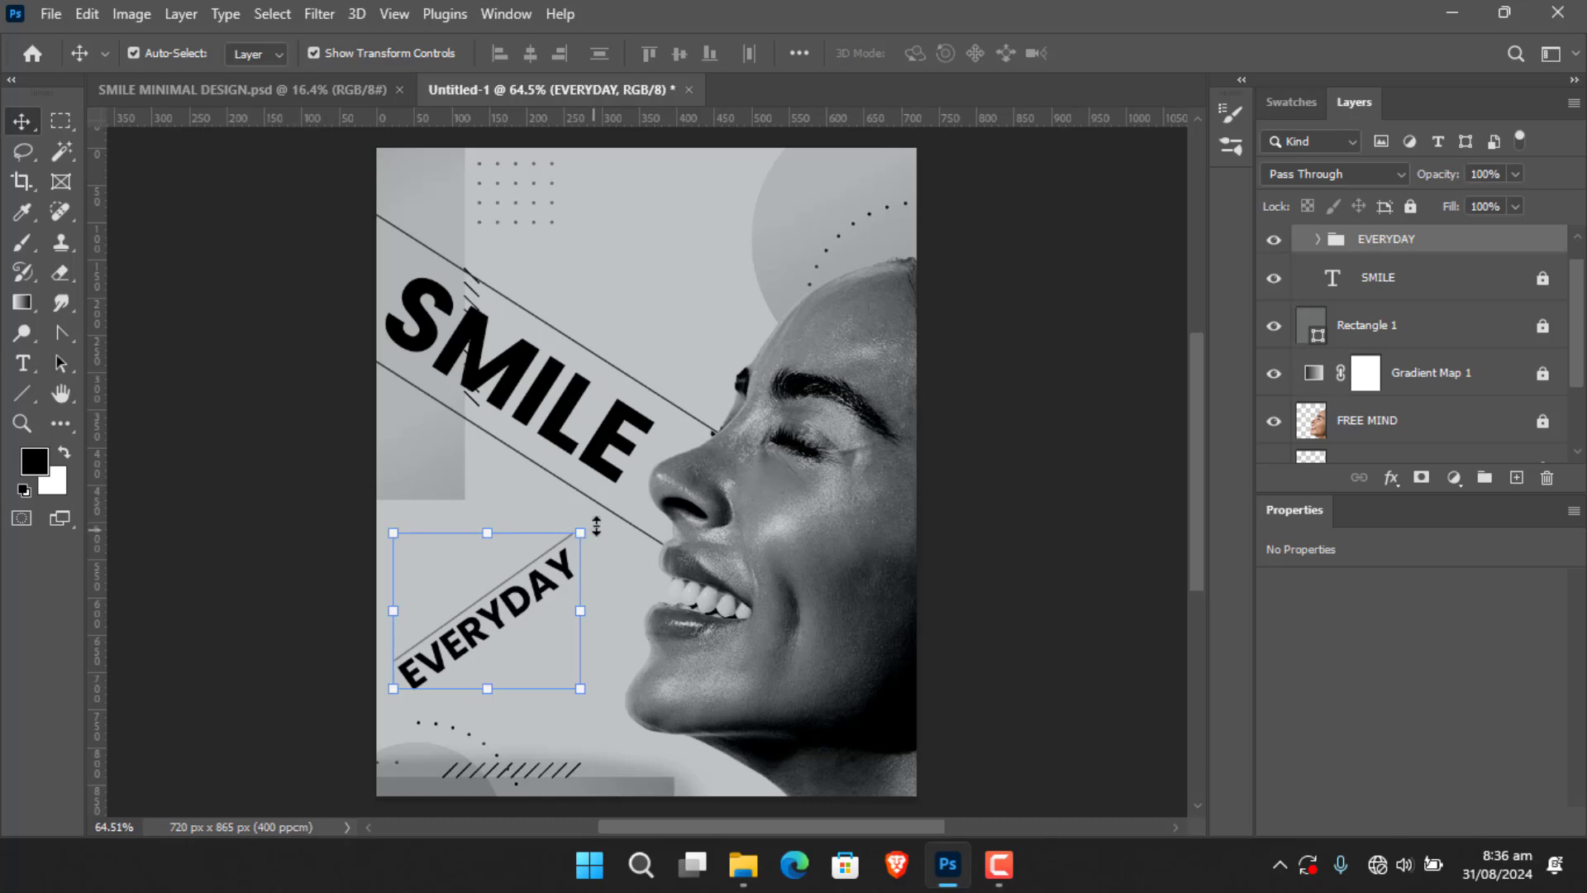
left_click_drag(604, 519, 538, 549)
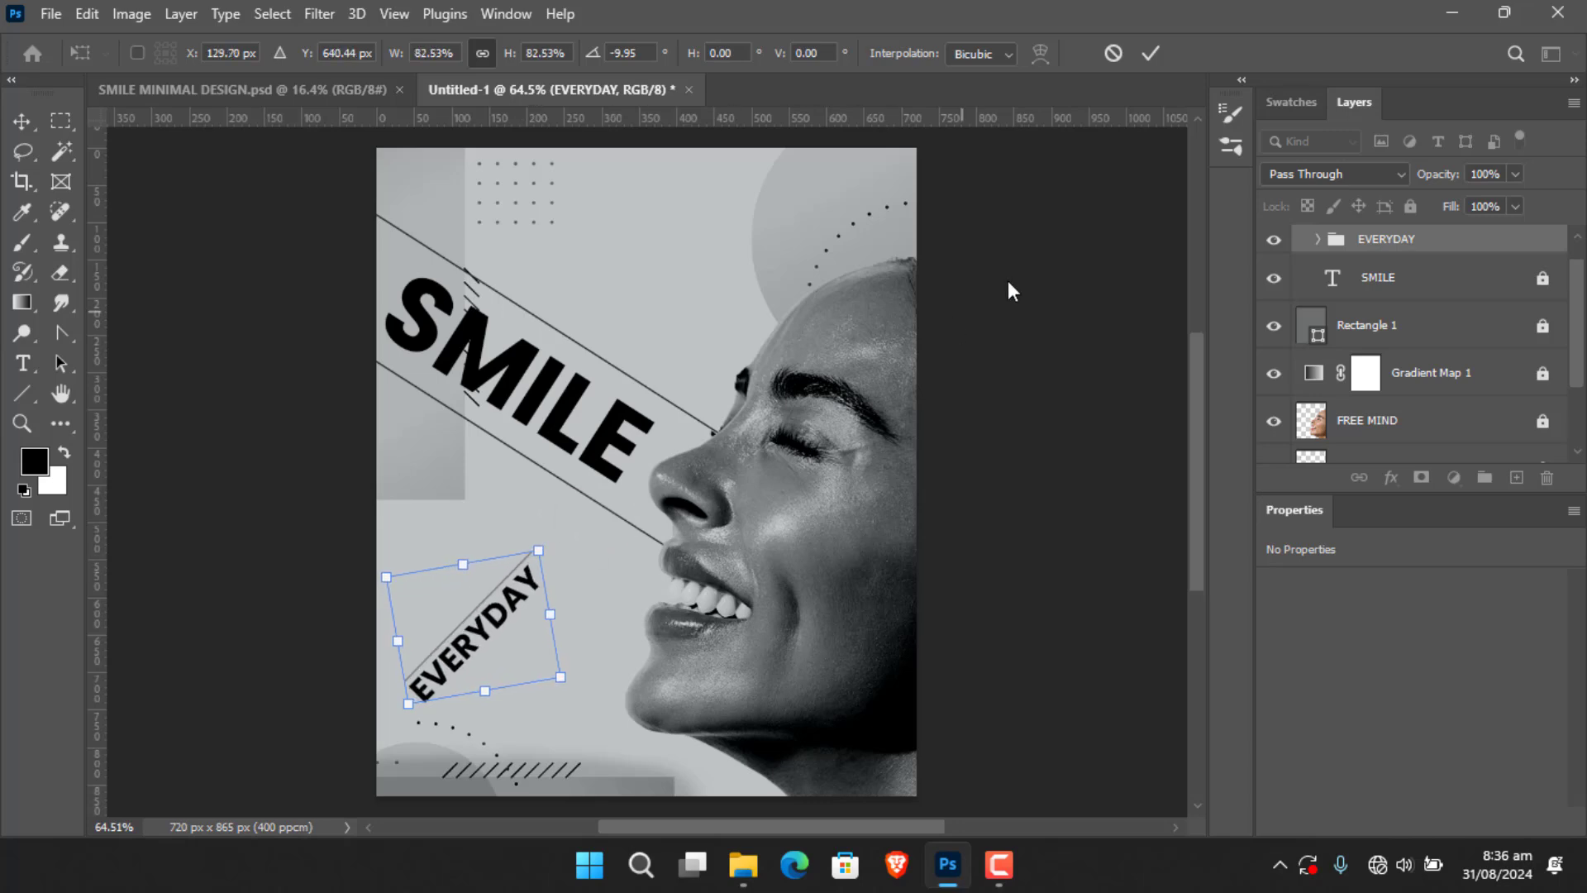
left_click(1150, 53)
left_click_drag(686, 619, 672, 578)
left_click(1071, 376)
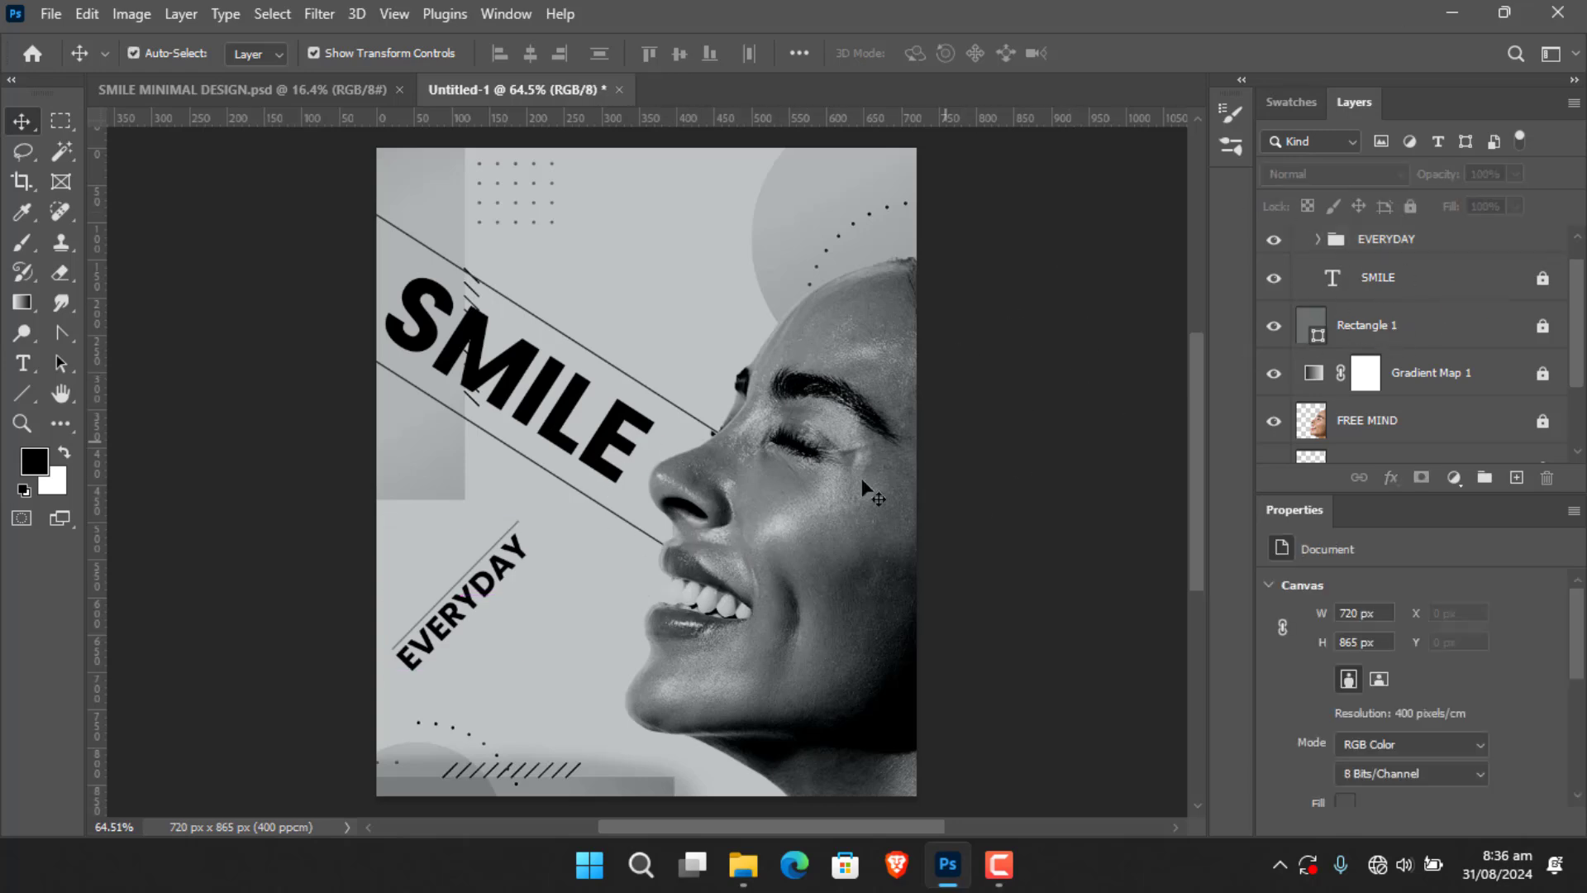
Duplicate the whole EVERYDAY group and place the copy at the upper right beside the forehead.
left_click(533, 591)
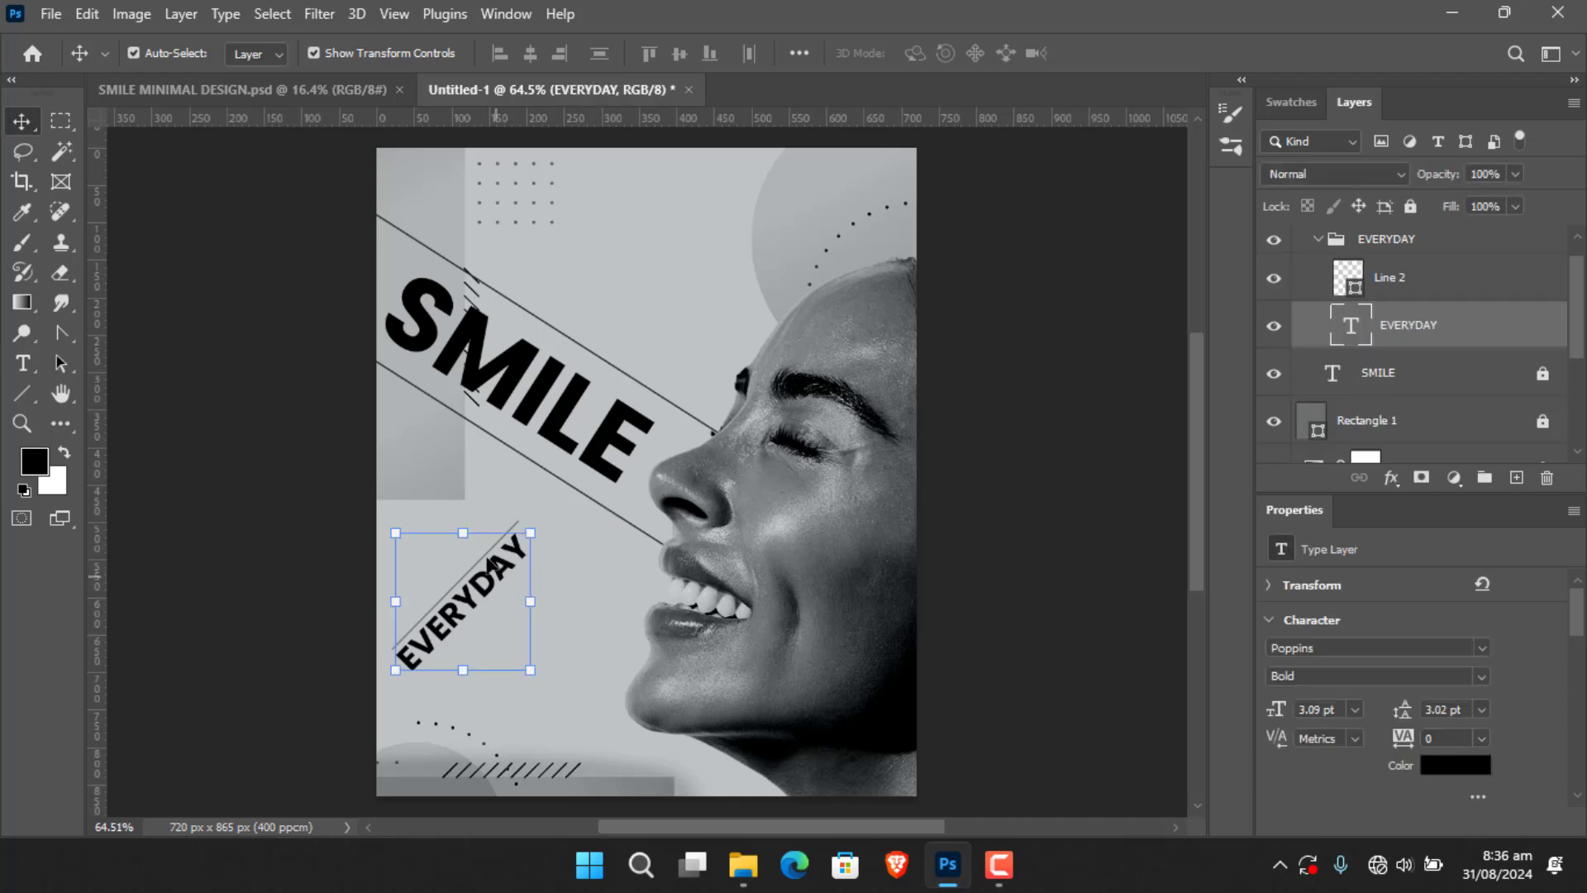
left_click(1434, 245)
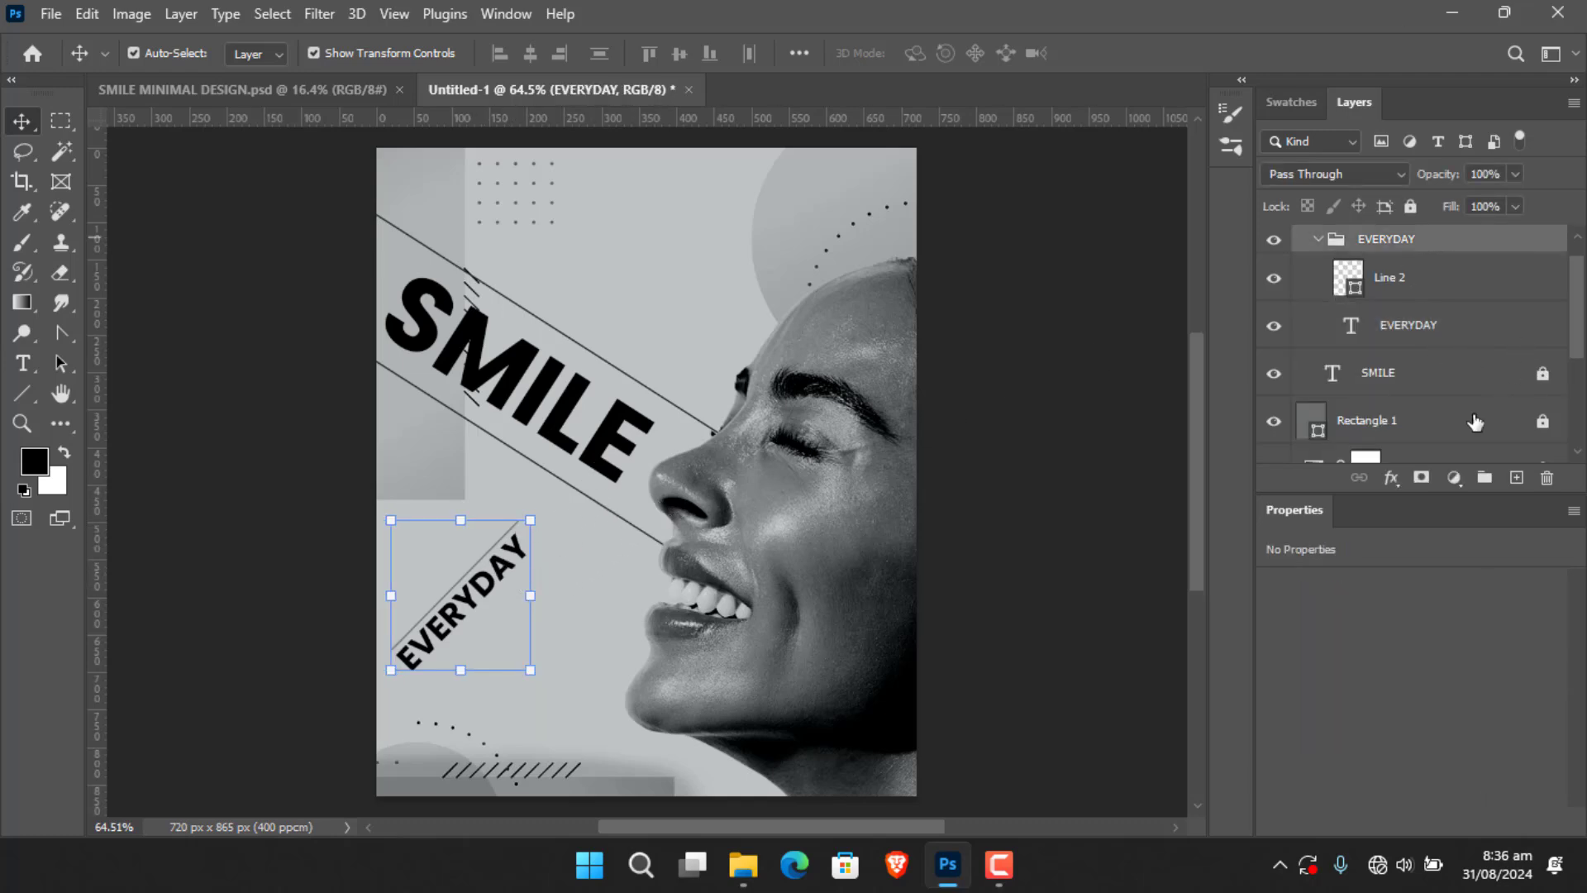
left_click(1316, 240)
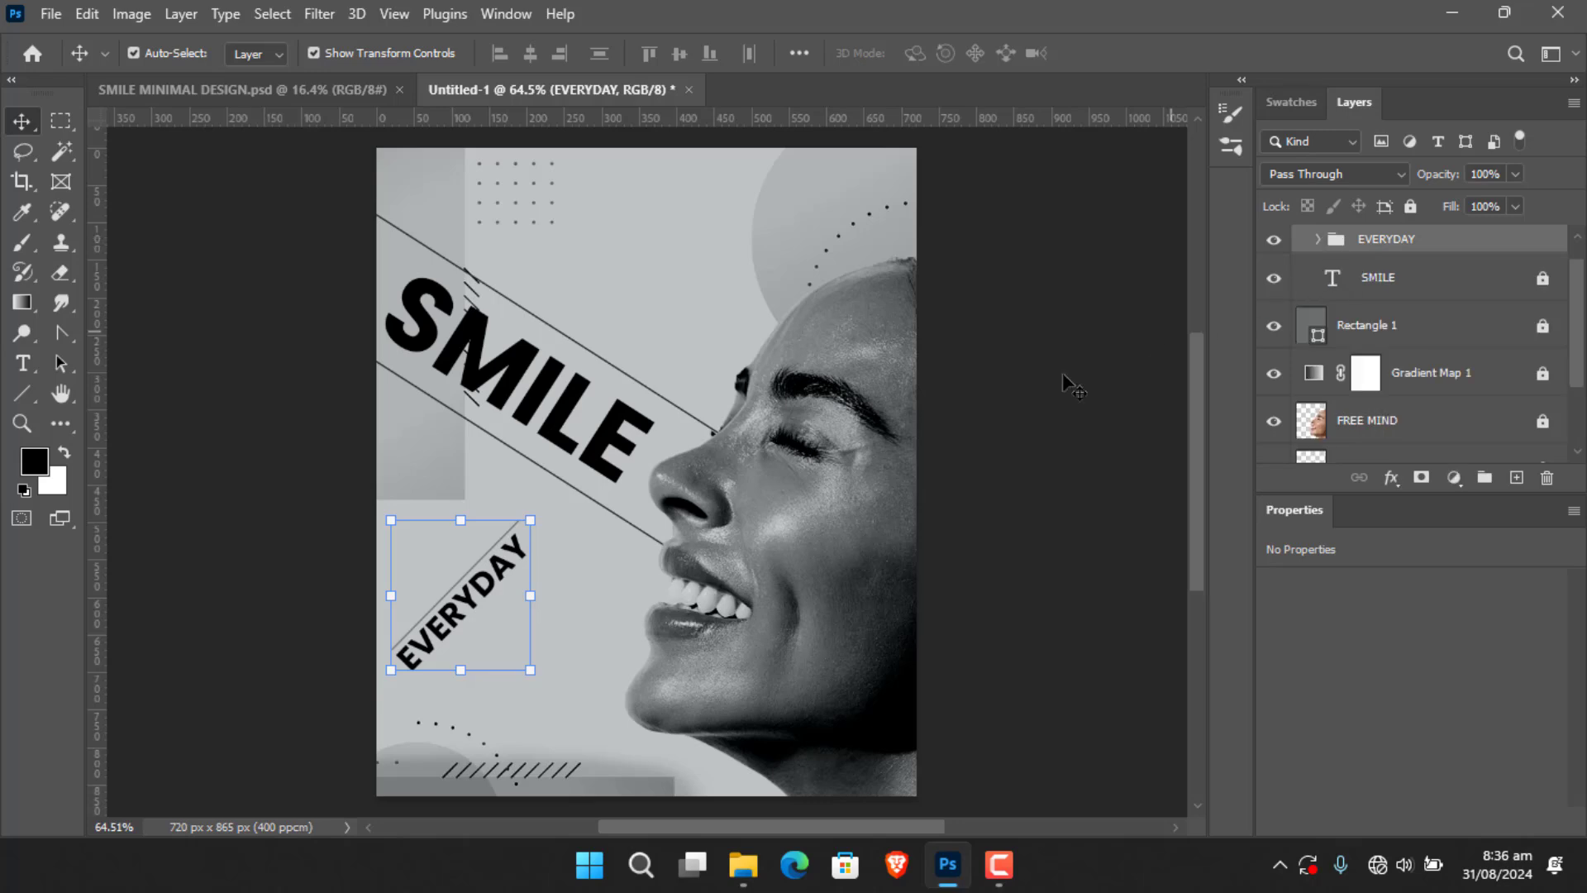
key("alt")
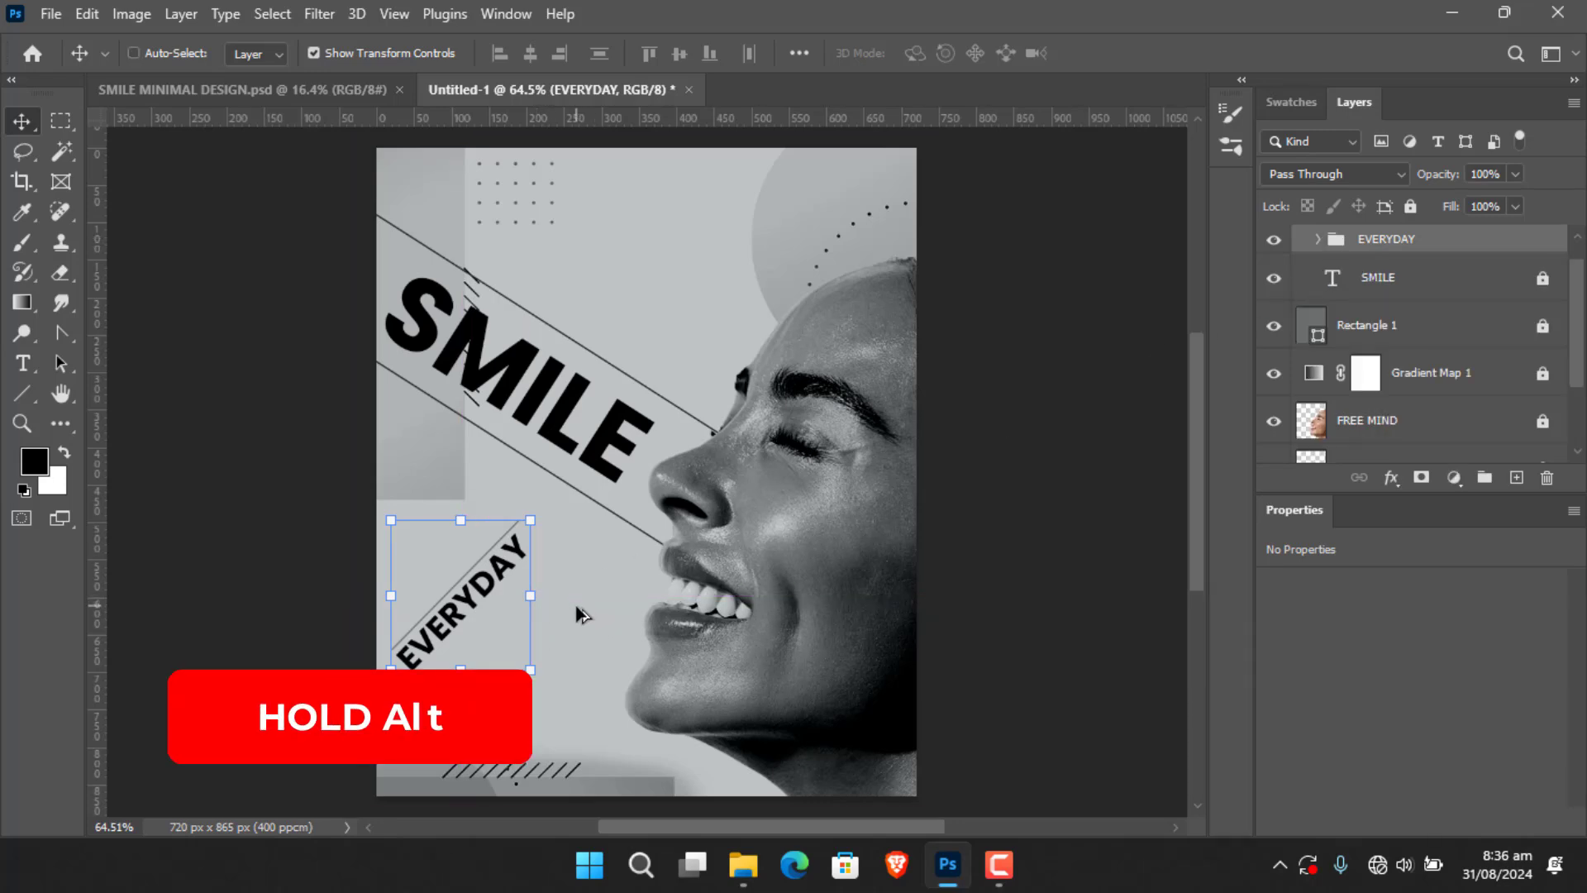
left_click_drag(587, 615, 899, 238)
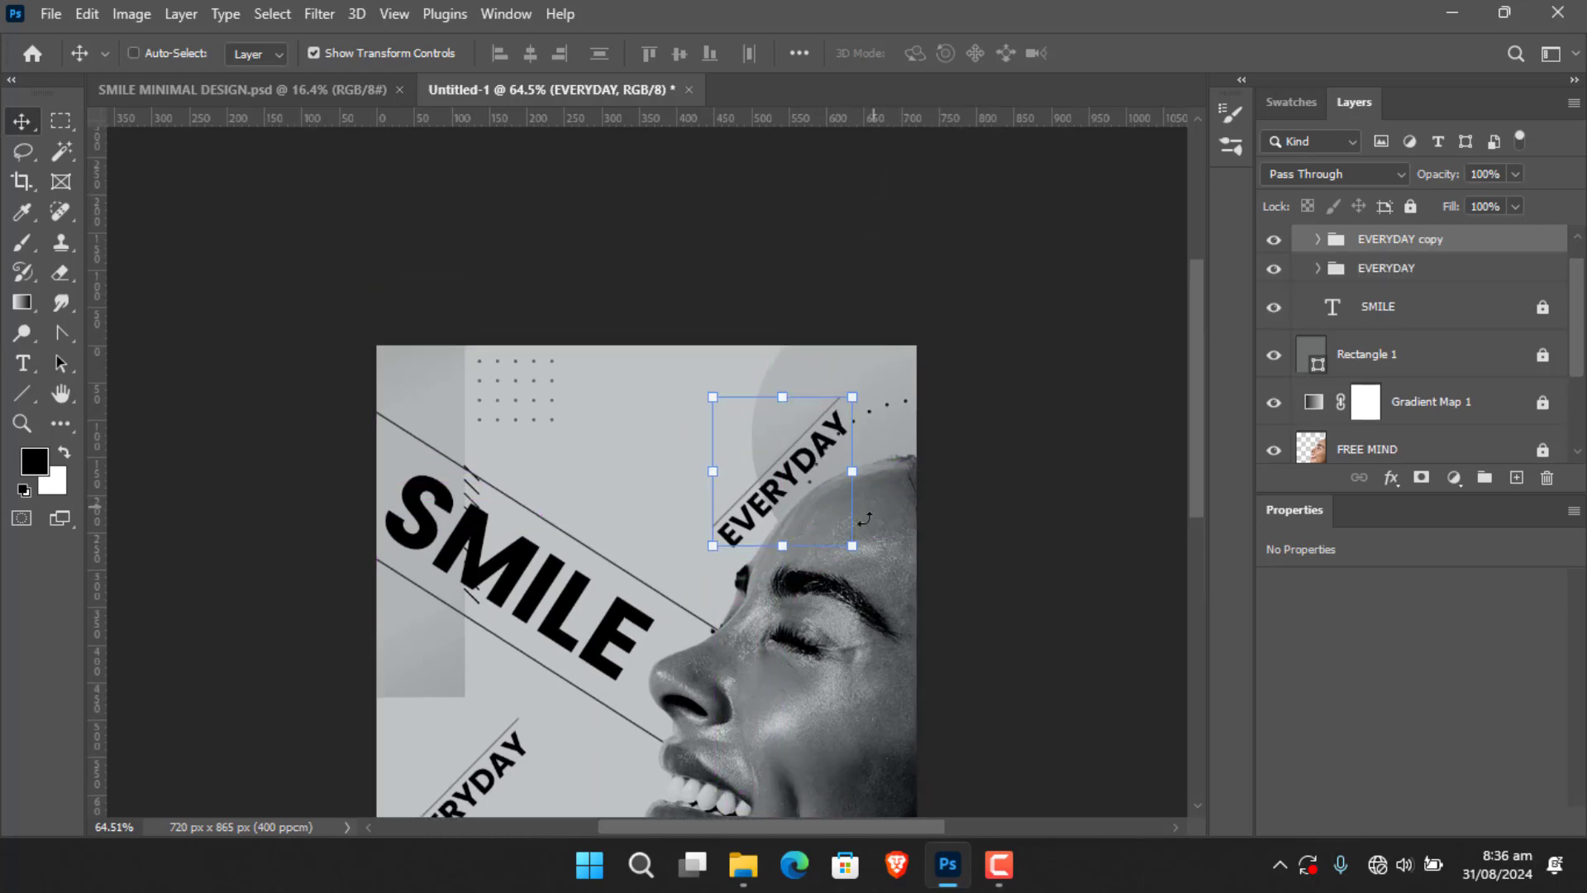
Change the text in the duplicated group beside the forehead to ANYTIME.
left_click(970, 496, "ctrl")
left_click(787, 483, "ctrl")
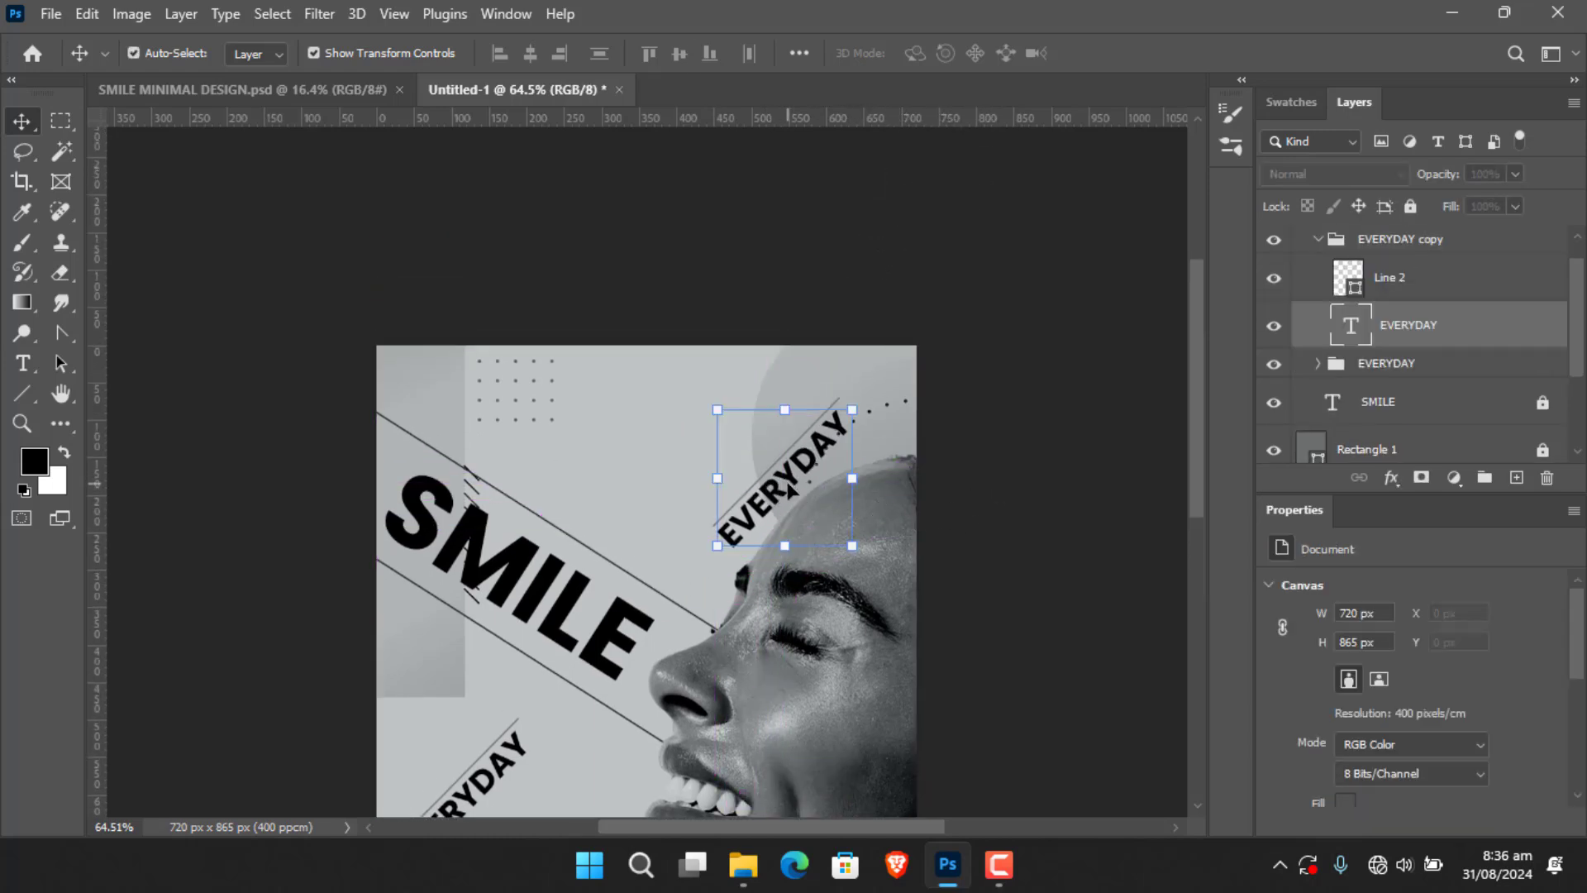
double_click(789, 490)
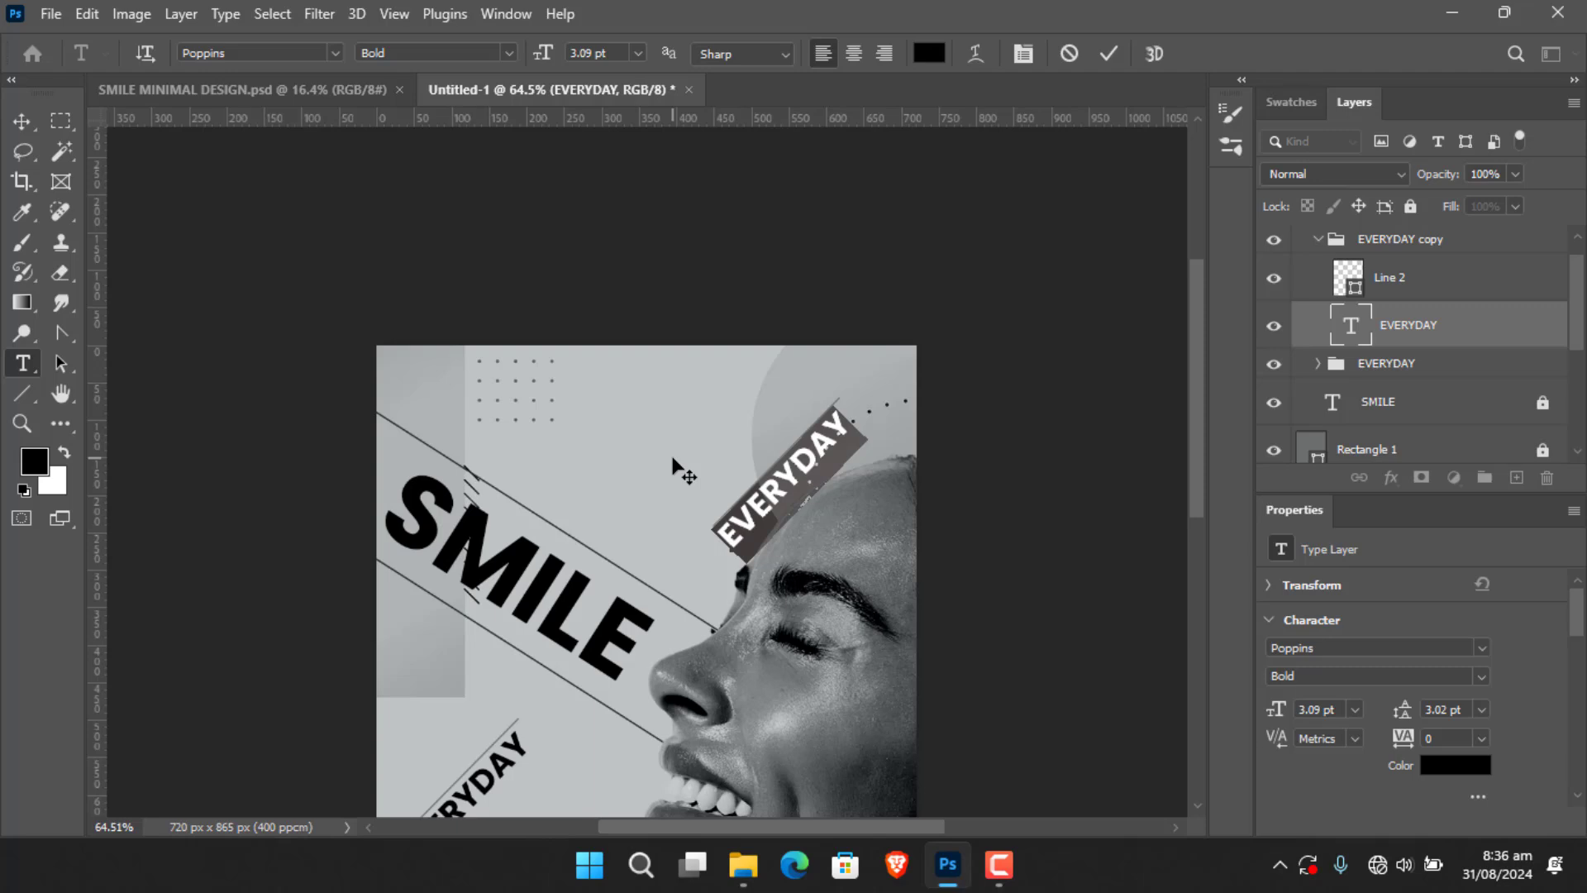
type("ANY")
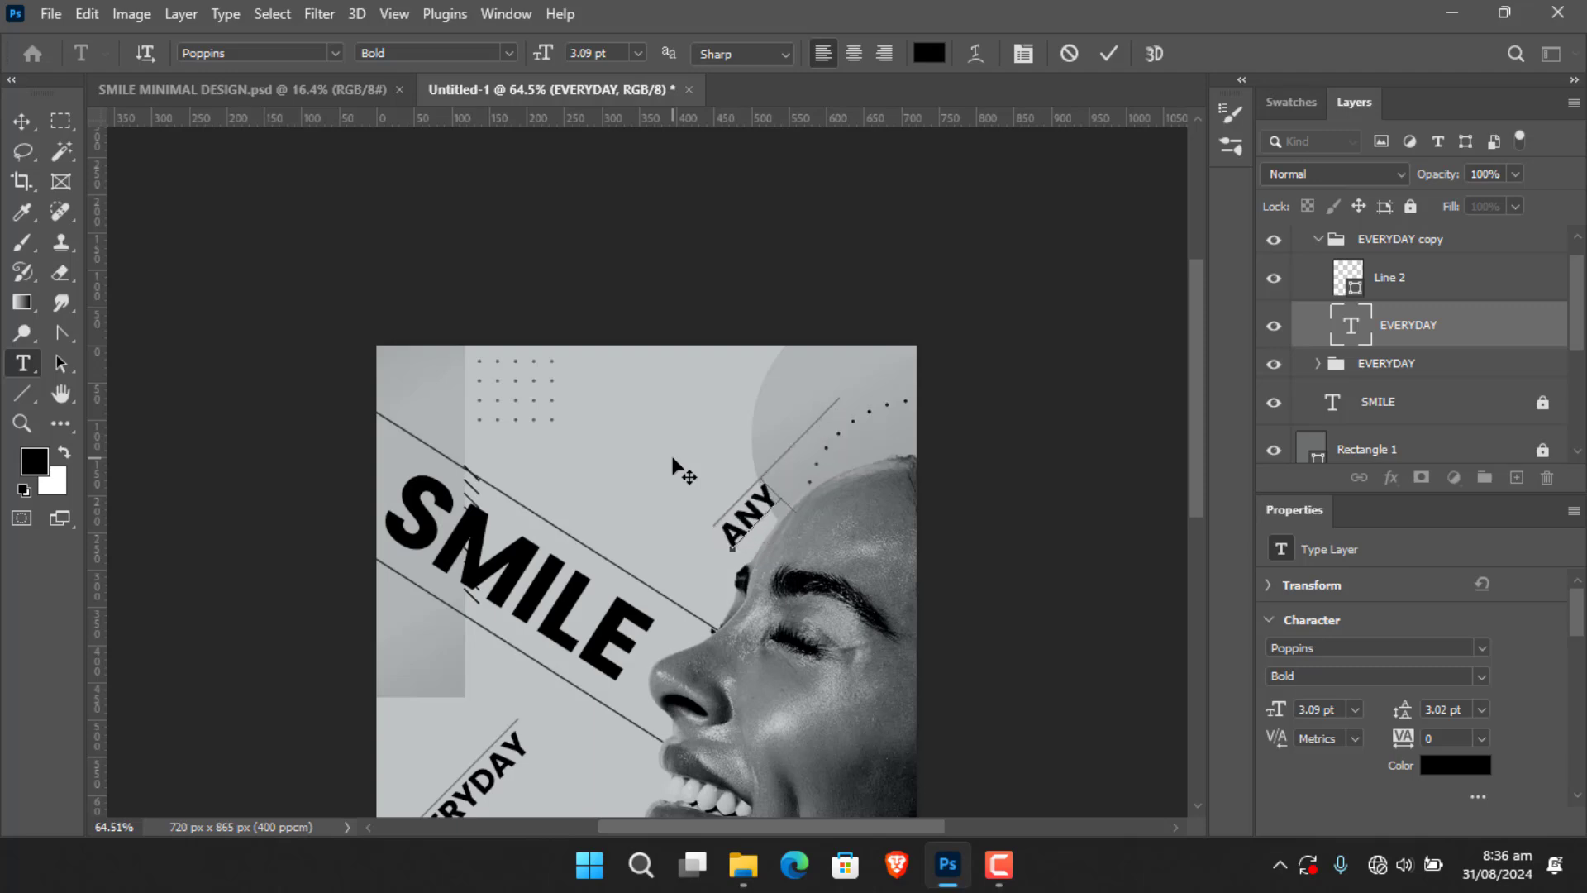
type("TIME")
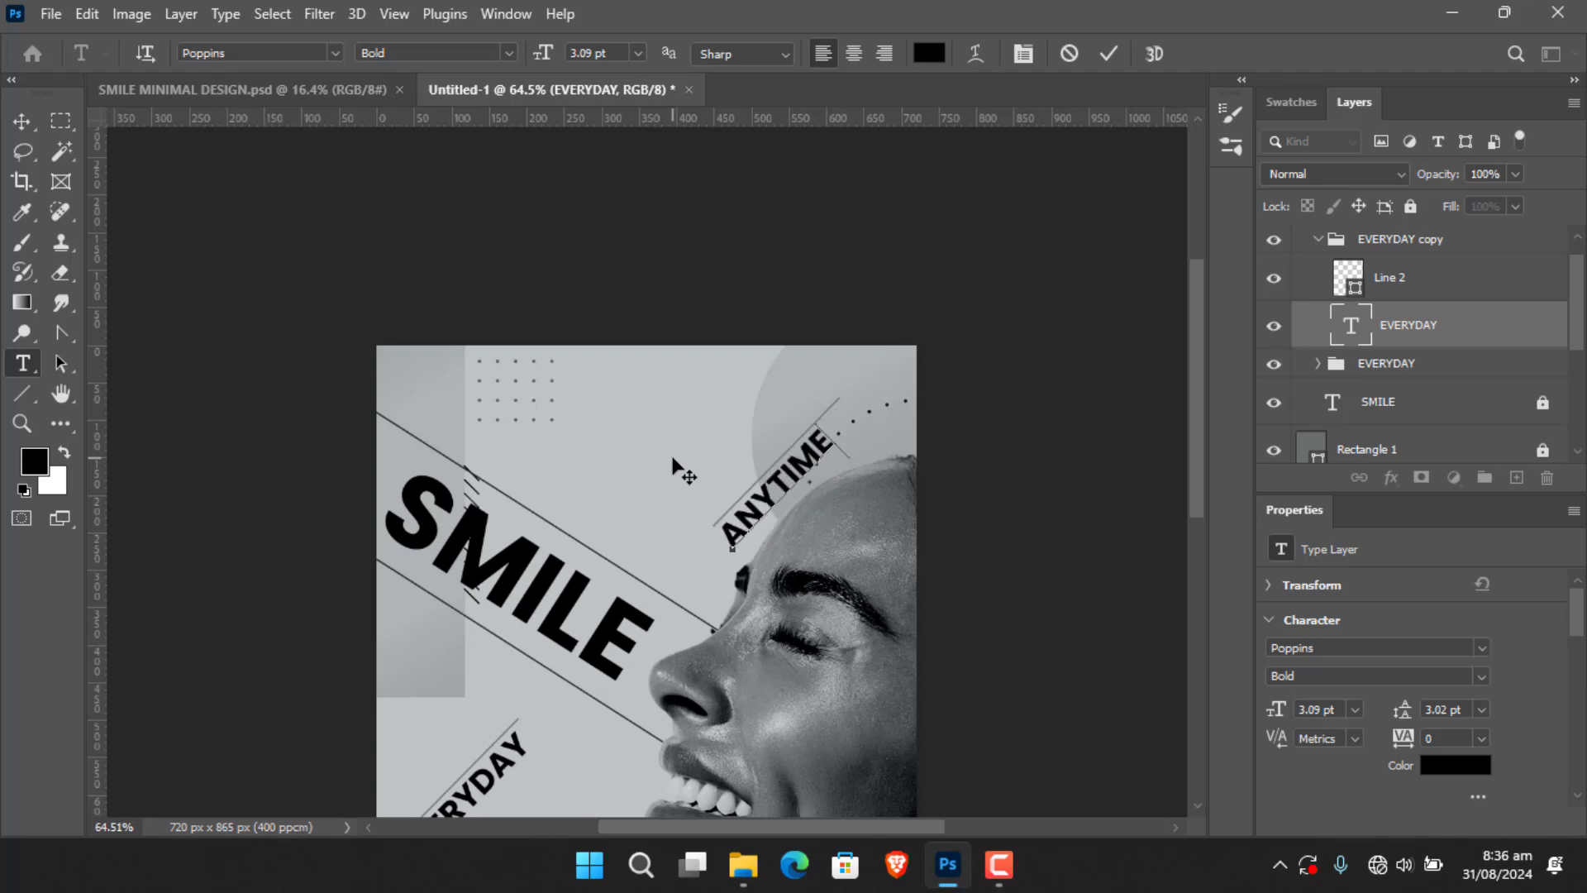
left_click(1102, 51)
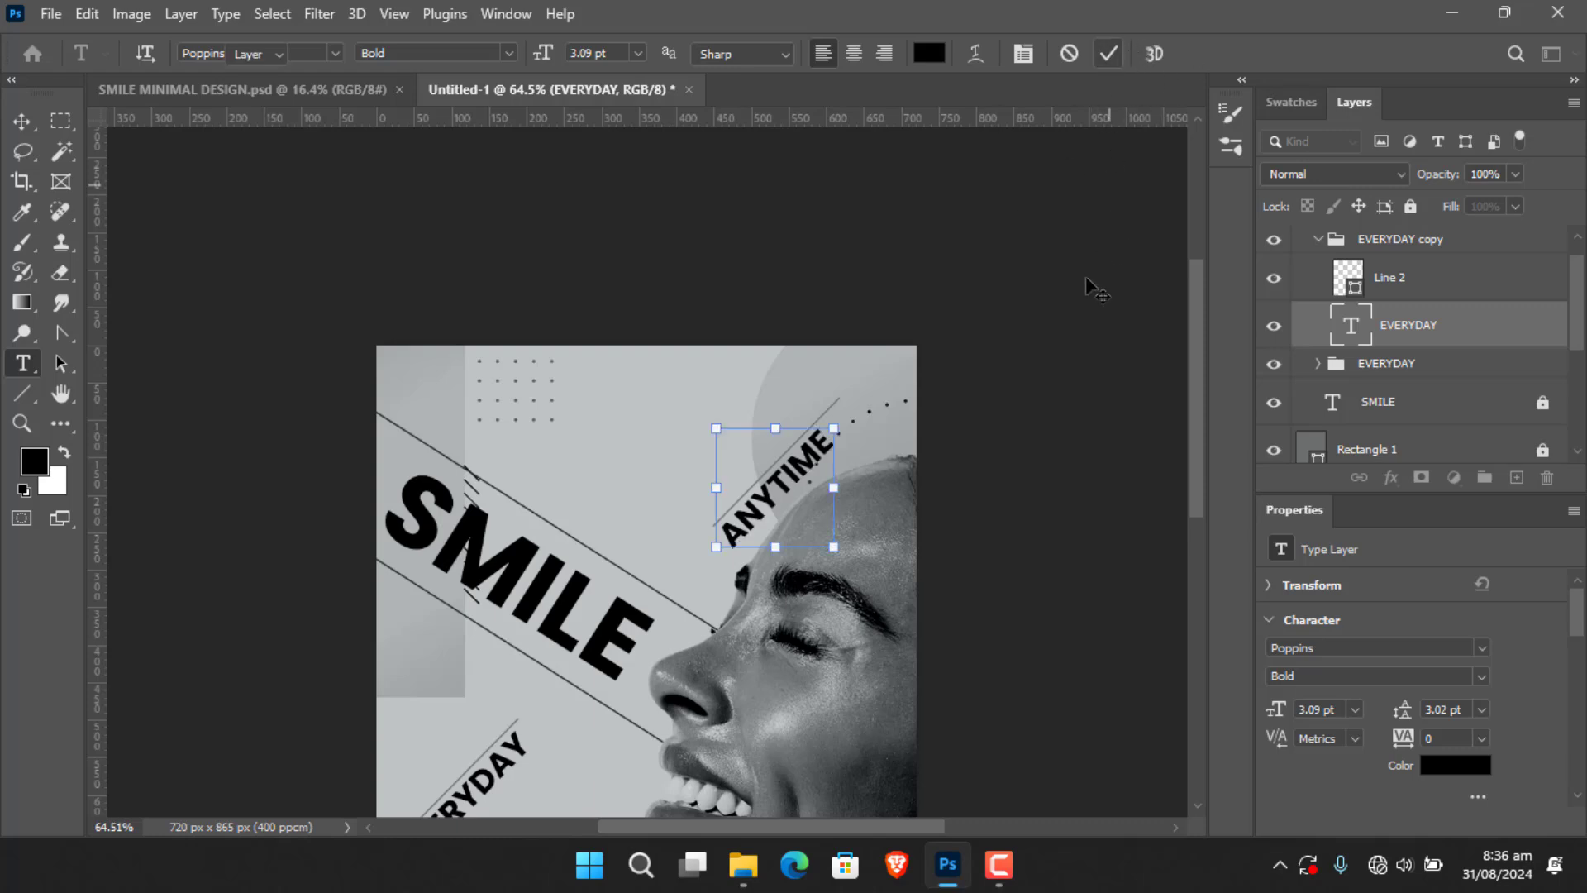
key("v")
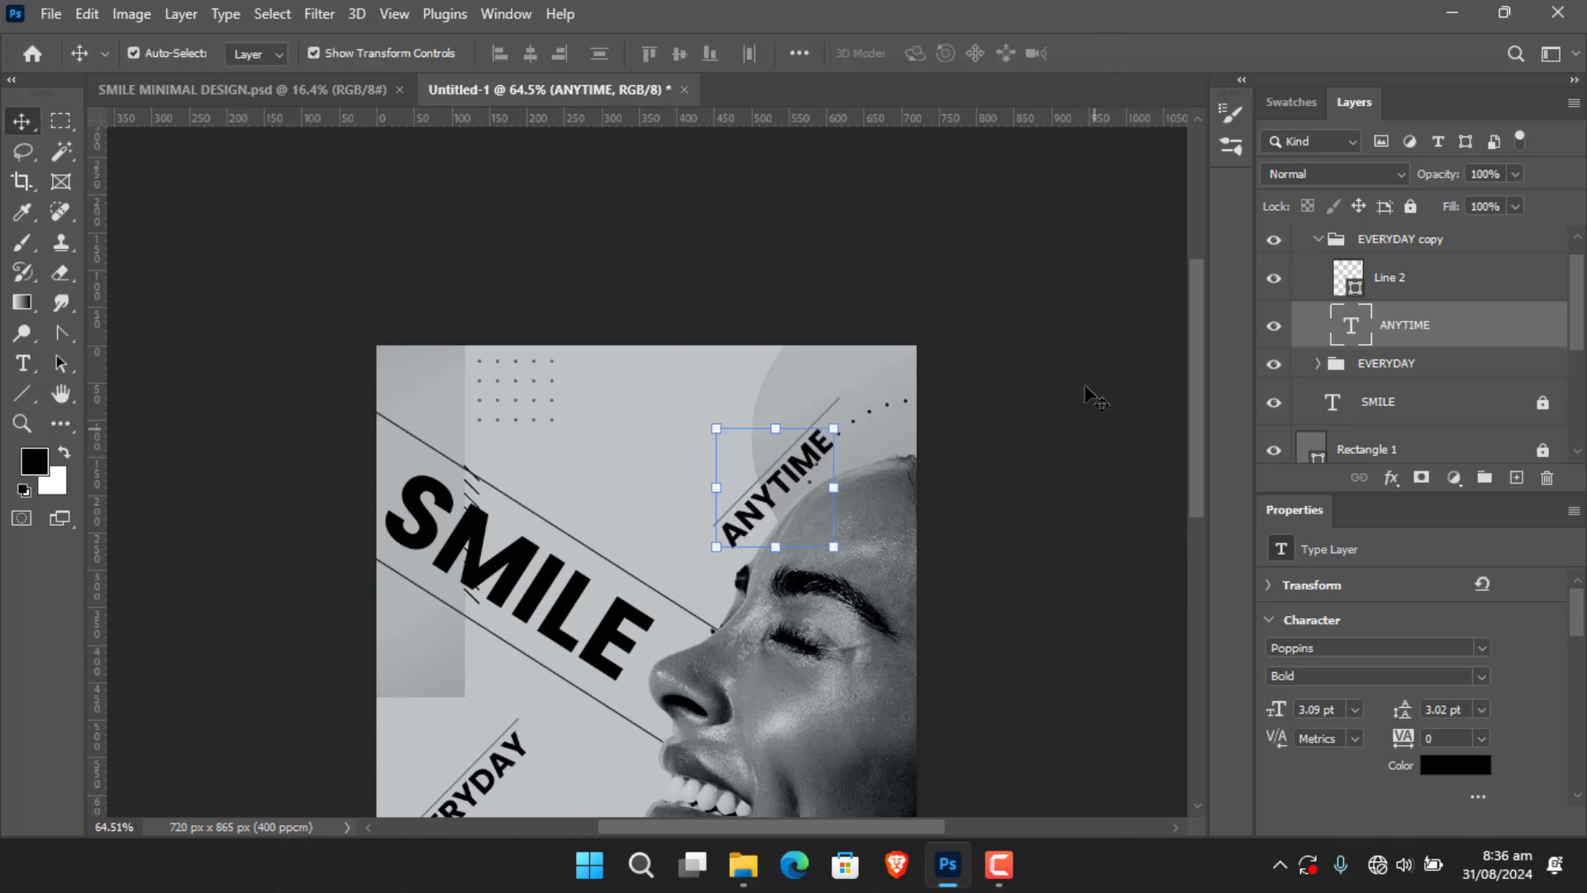
Collapse the EVERYDAY copy group and rename it ANYTIME.
left_click(1319, 244)
double_click(1404, 239)
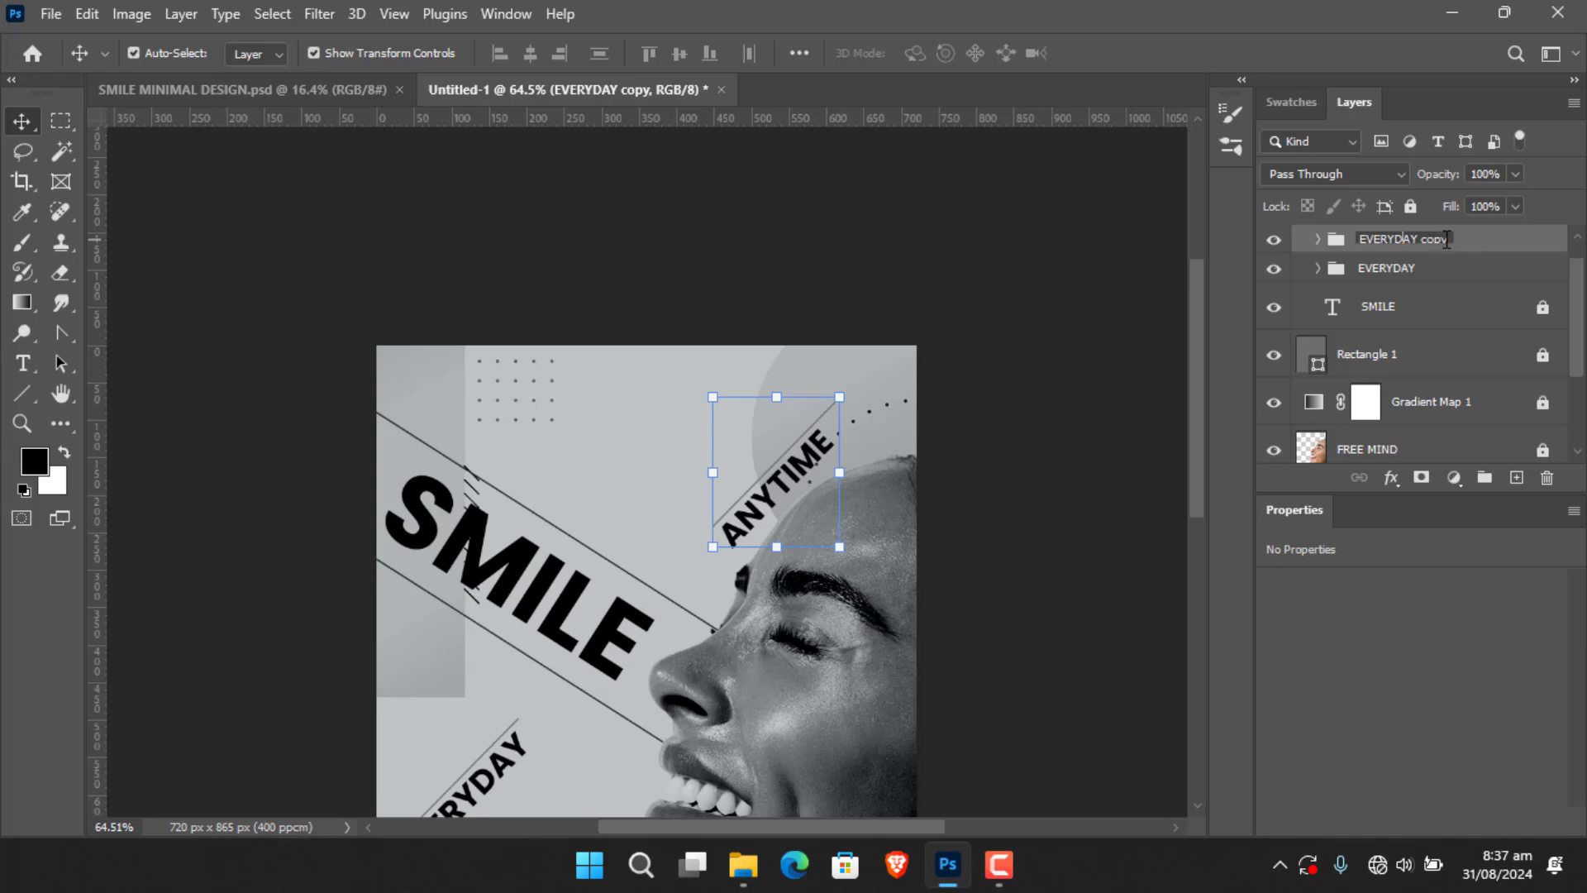
left_click_drag(1446, 239, 1228, 219)
type("ANYTIME")
key("Return")
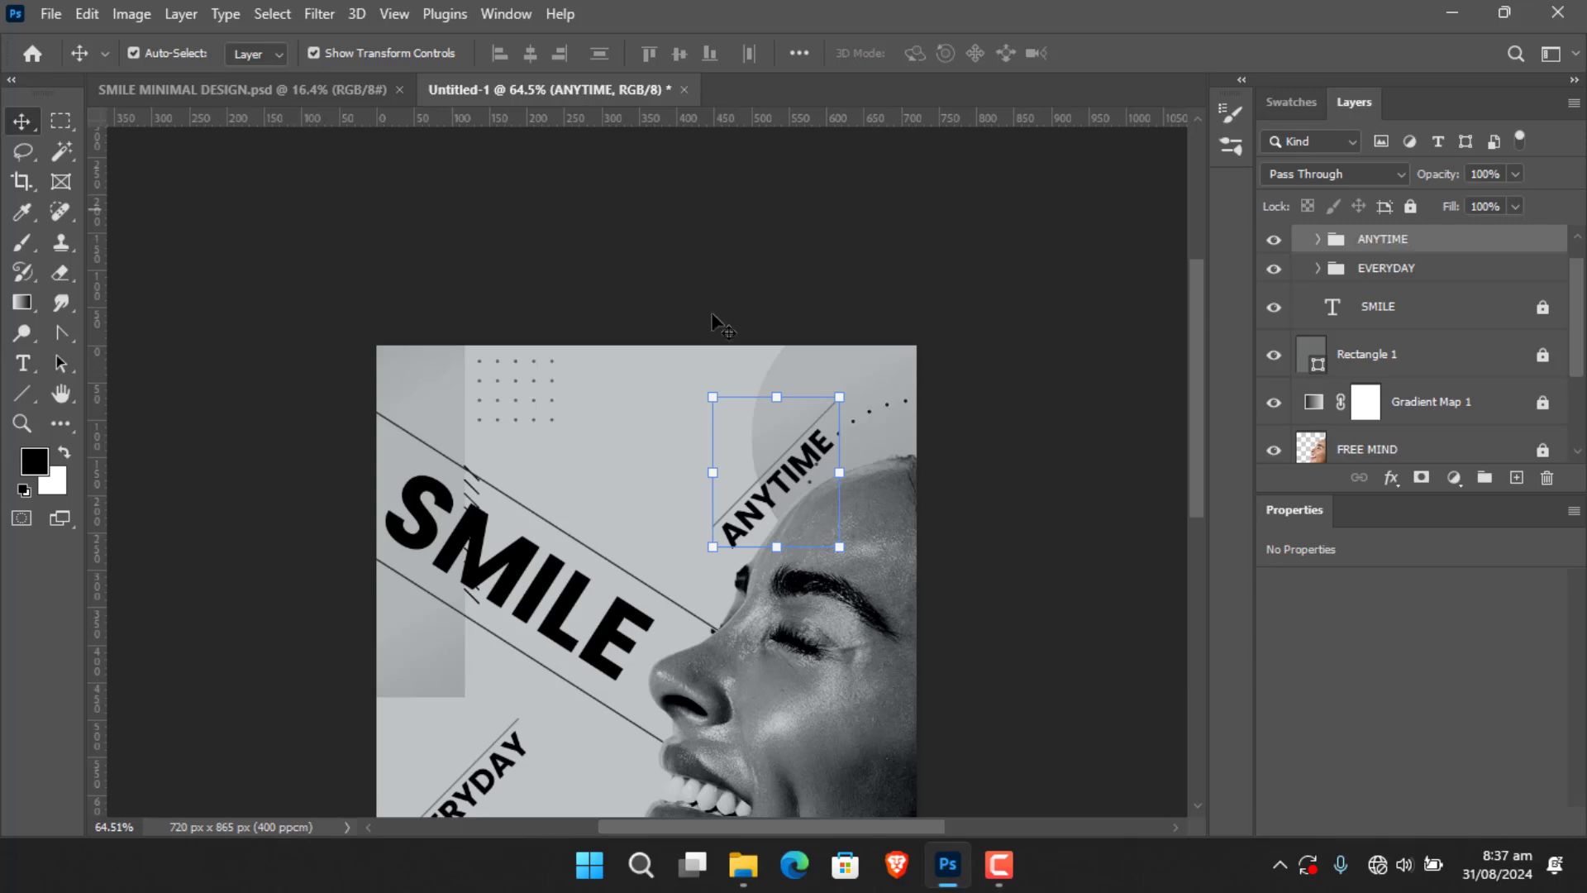
Move only the ANYTIME text up and to the left so it sits on the upper-left side of its diagonal line.
scroll(545, 162, "down", 3)
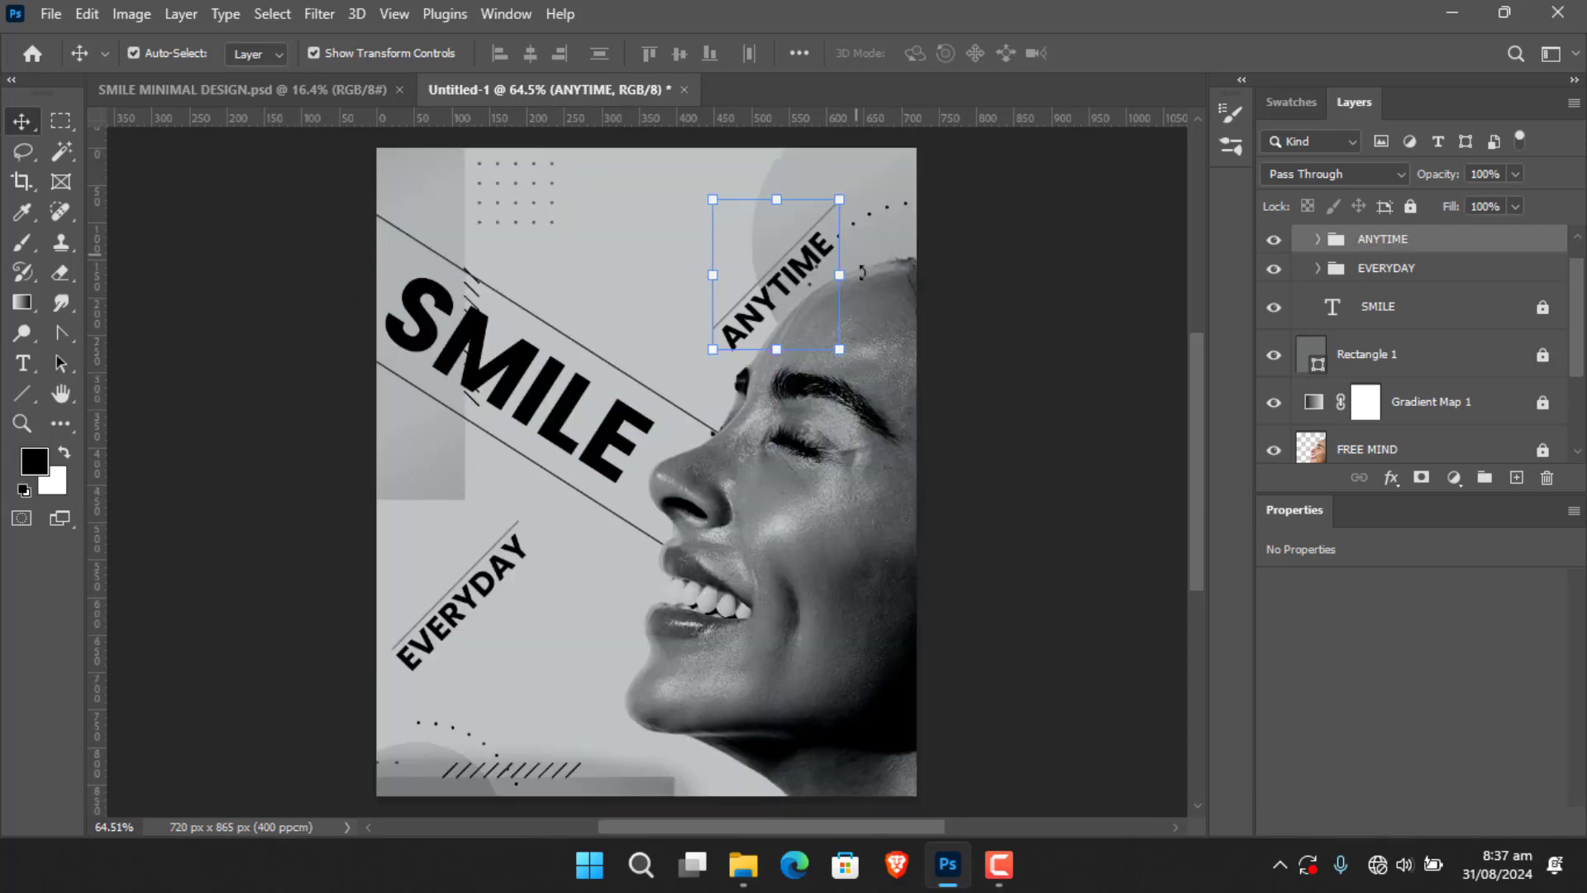
left_click(992, 277)
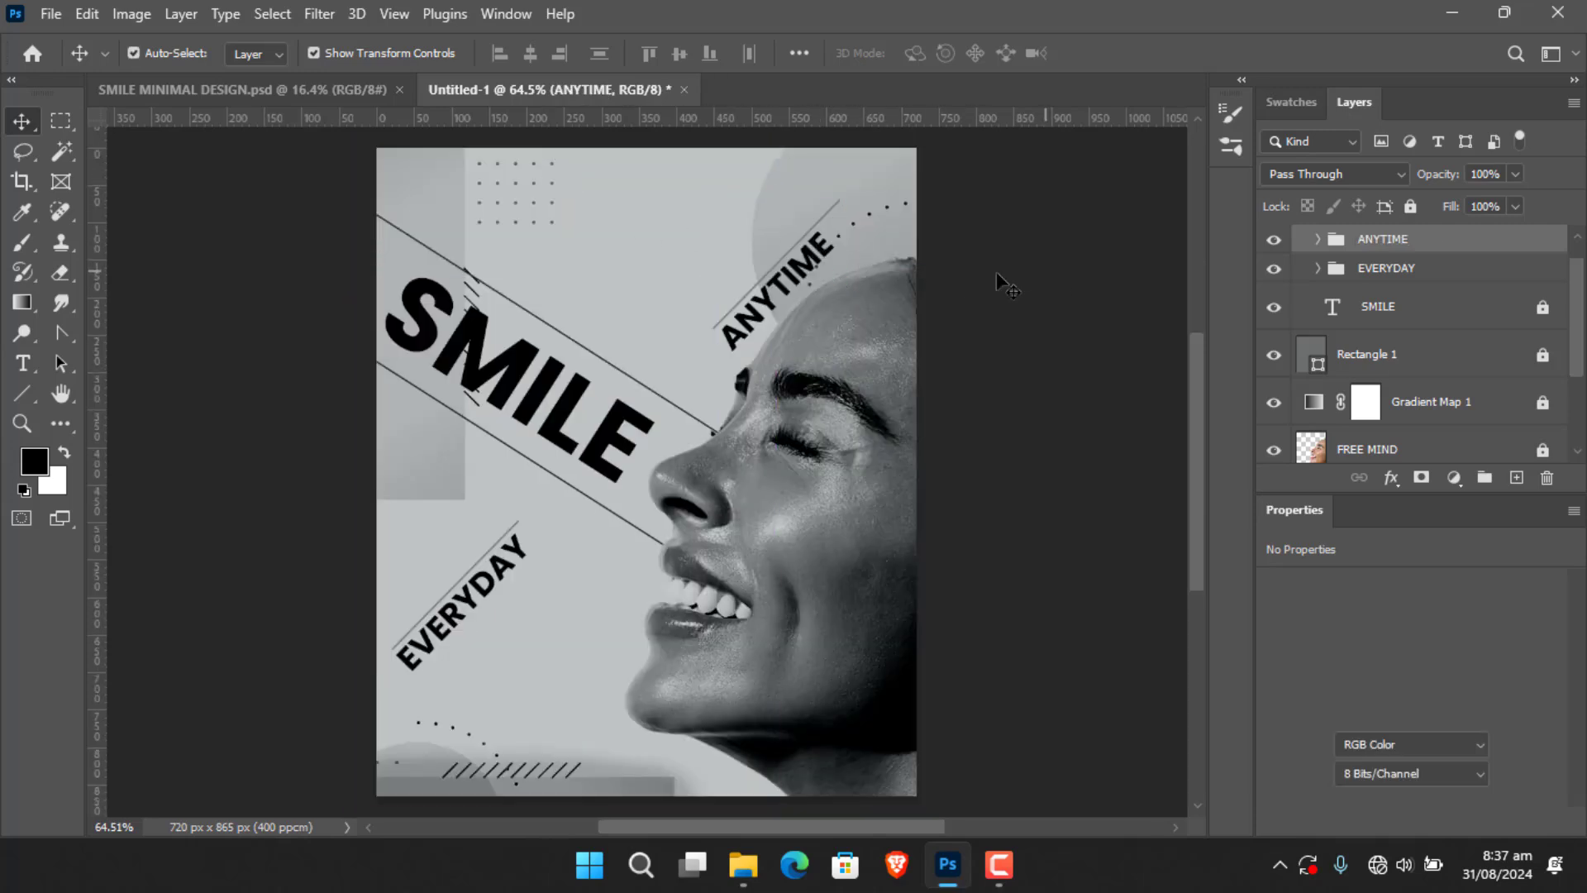
left_click(808, 288)
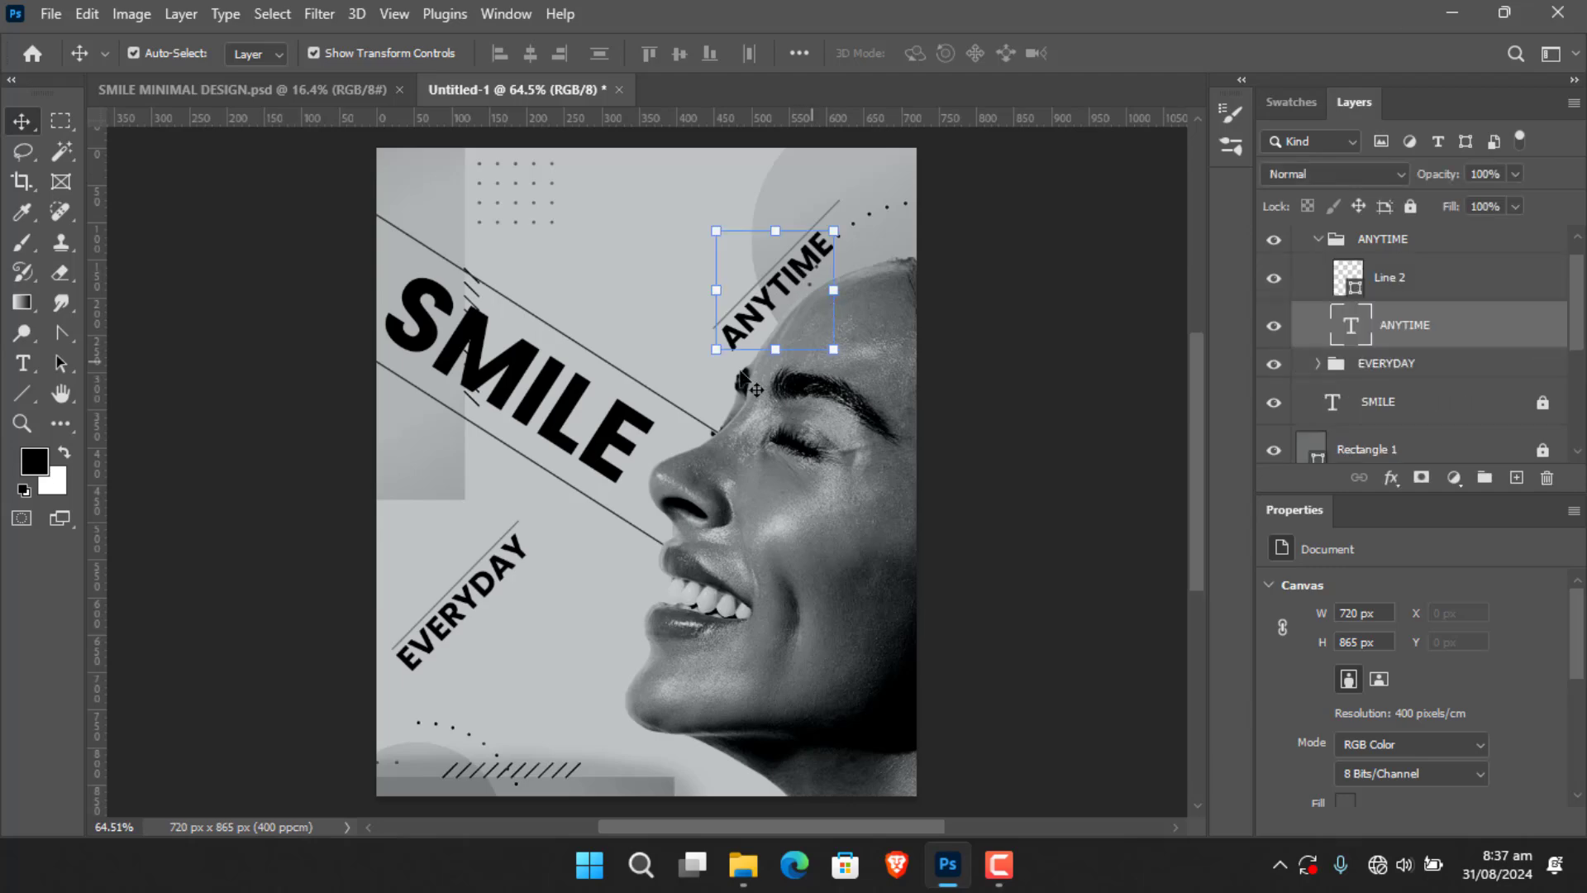
scroll(830, 305, "up", 4)
scroll(838, 305, "down", 2)
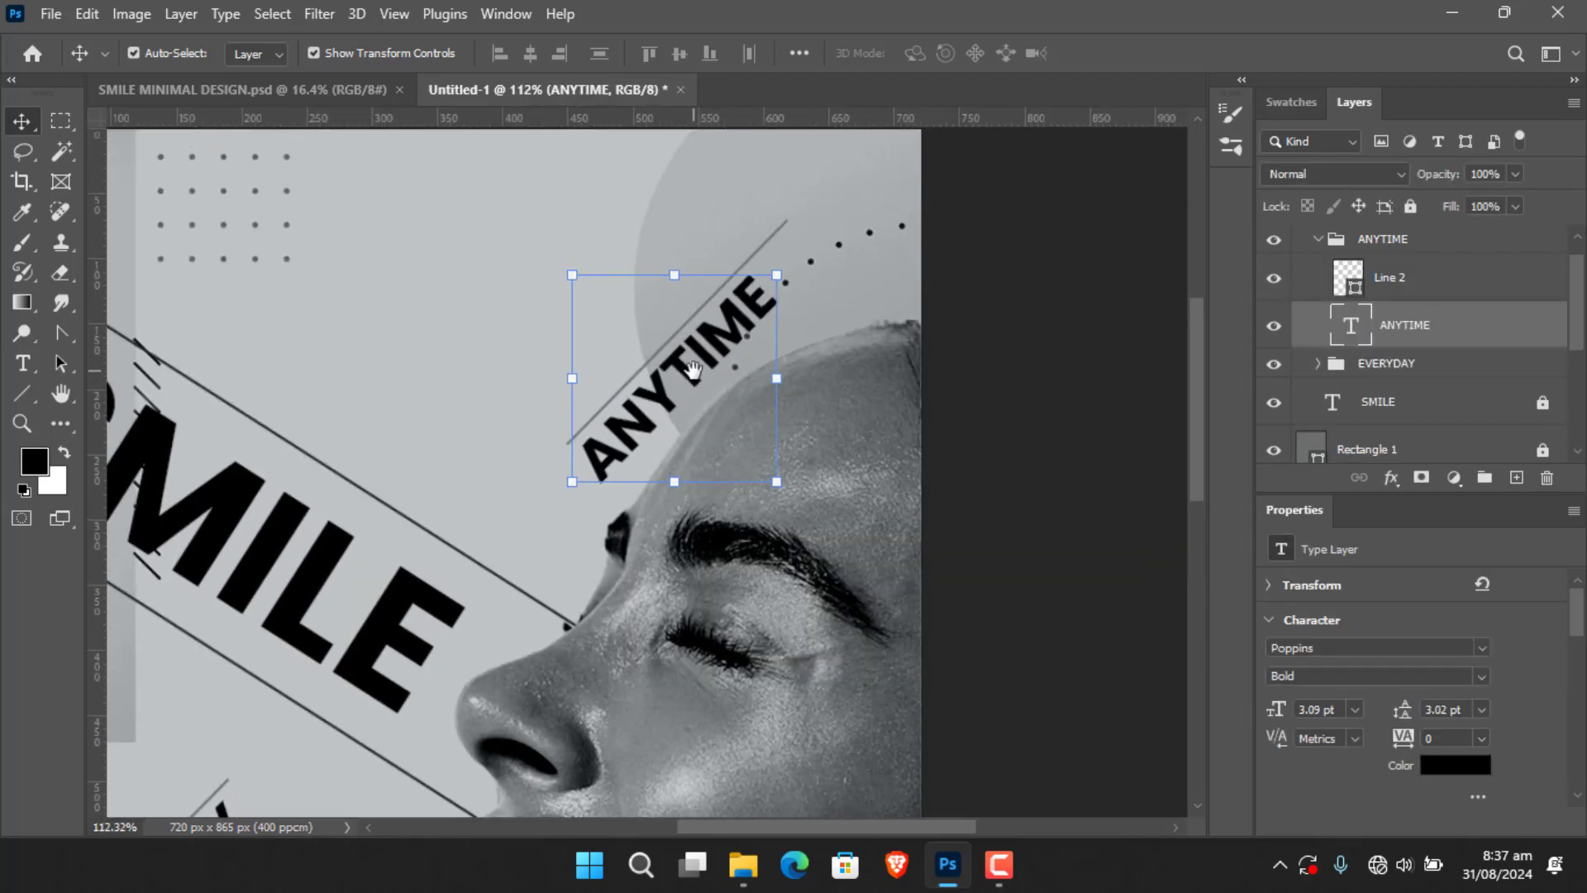
scroll(731, 354, "up", 2)
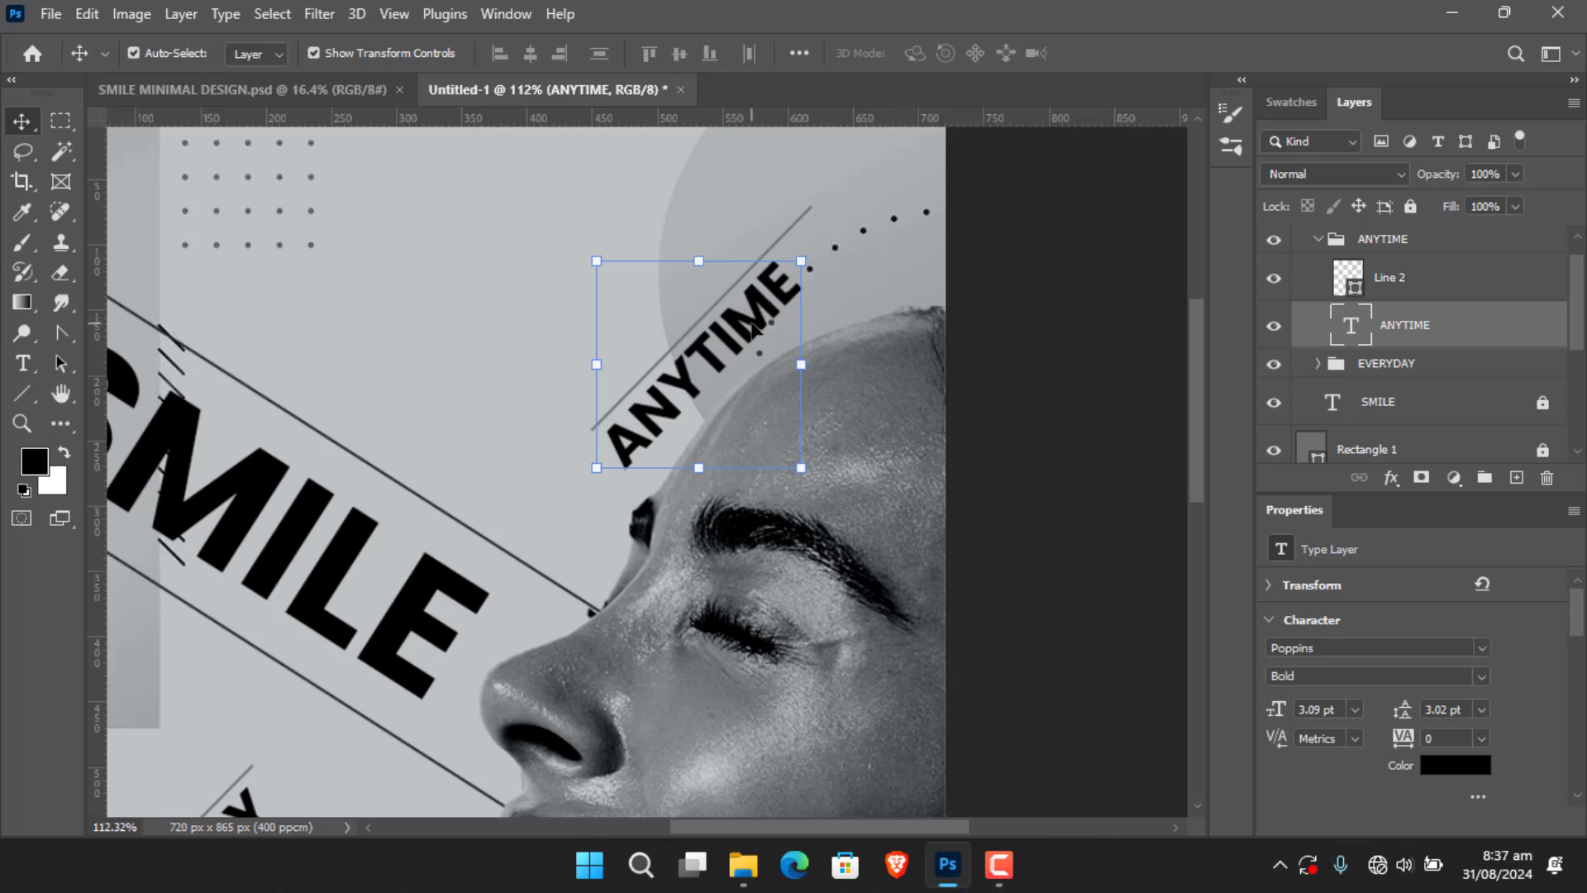
left_click_drag(746, 334, 703, 280)
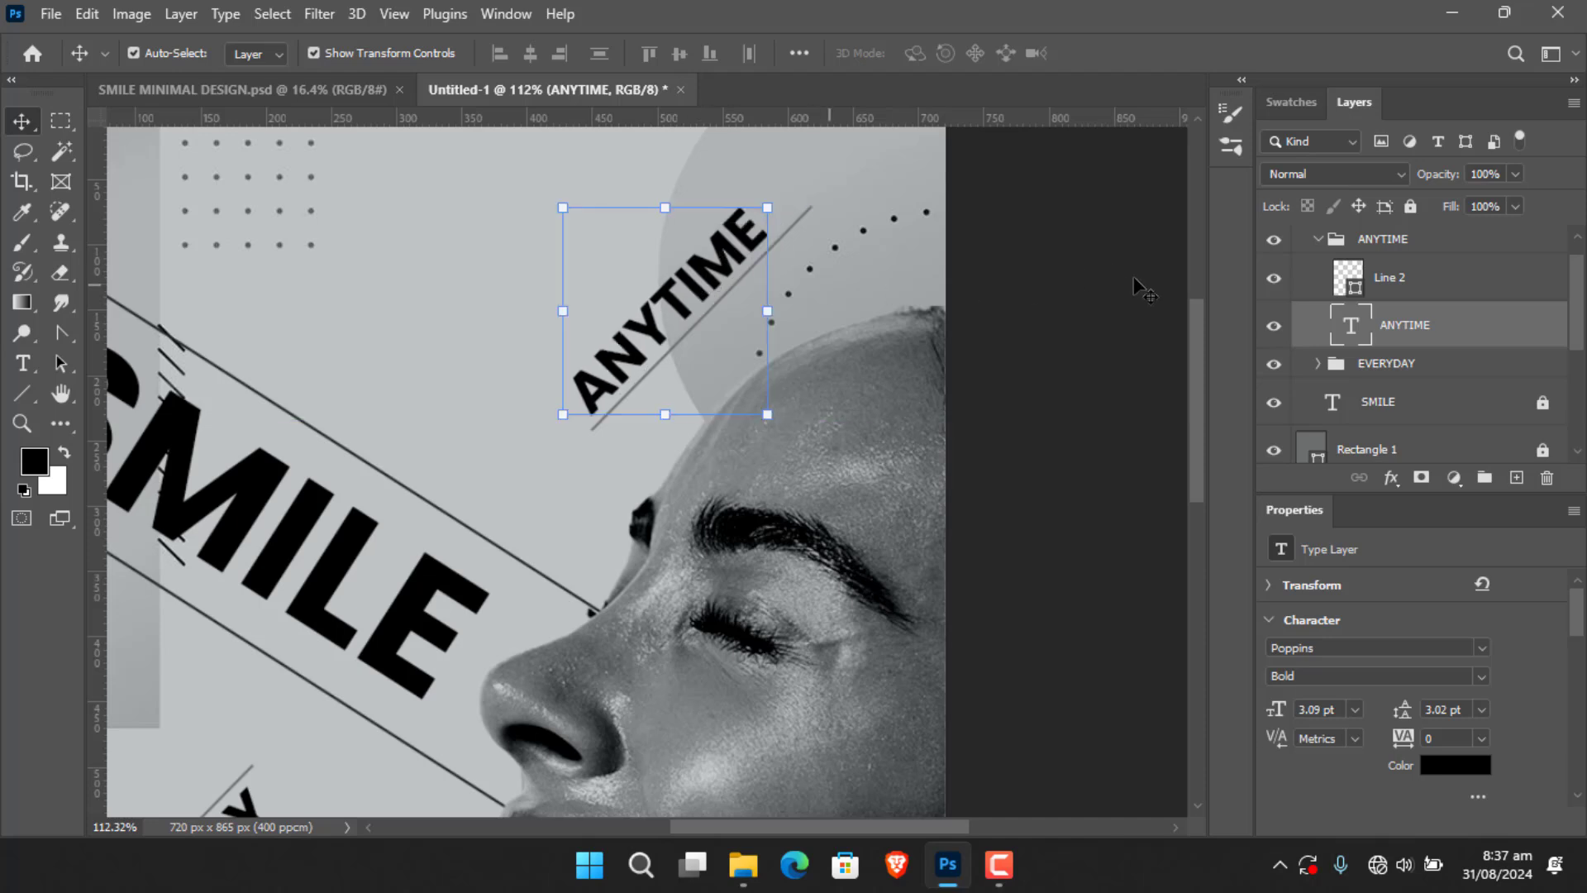
left_click(1122, 343)
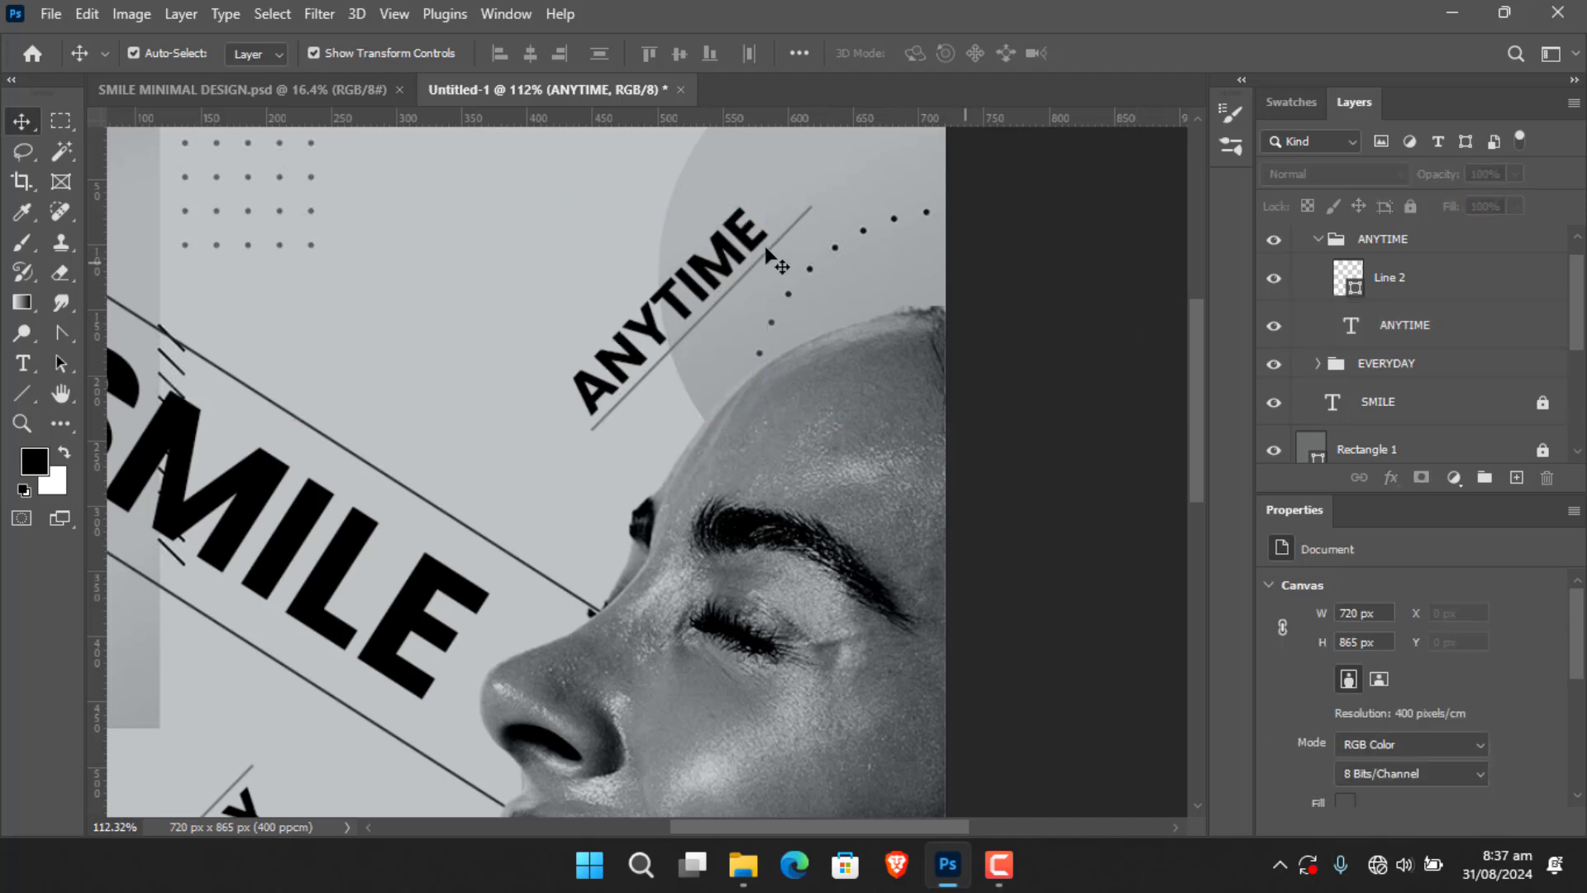
Shorten the diagonal line under ANYTIME from its lower-left end to a width of about 203 px.
left_click(1420, 285)
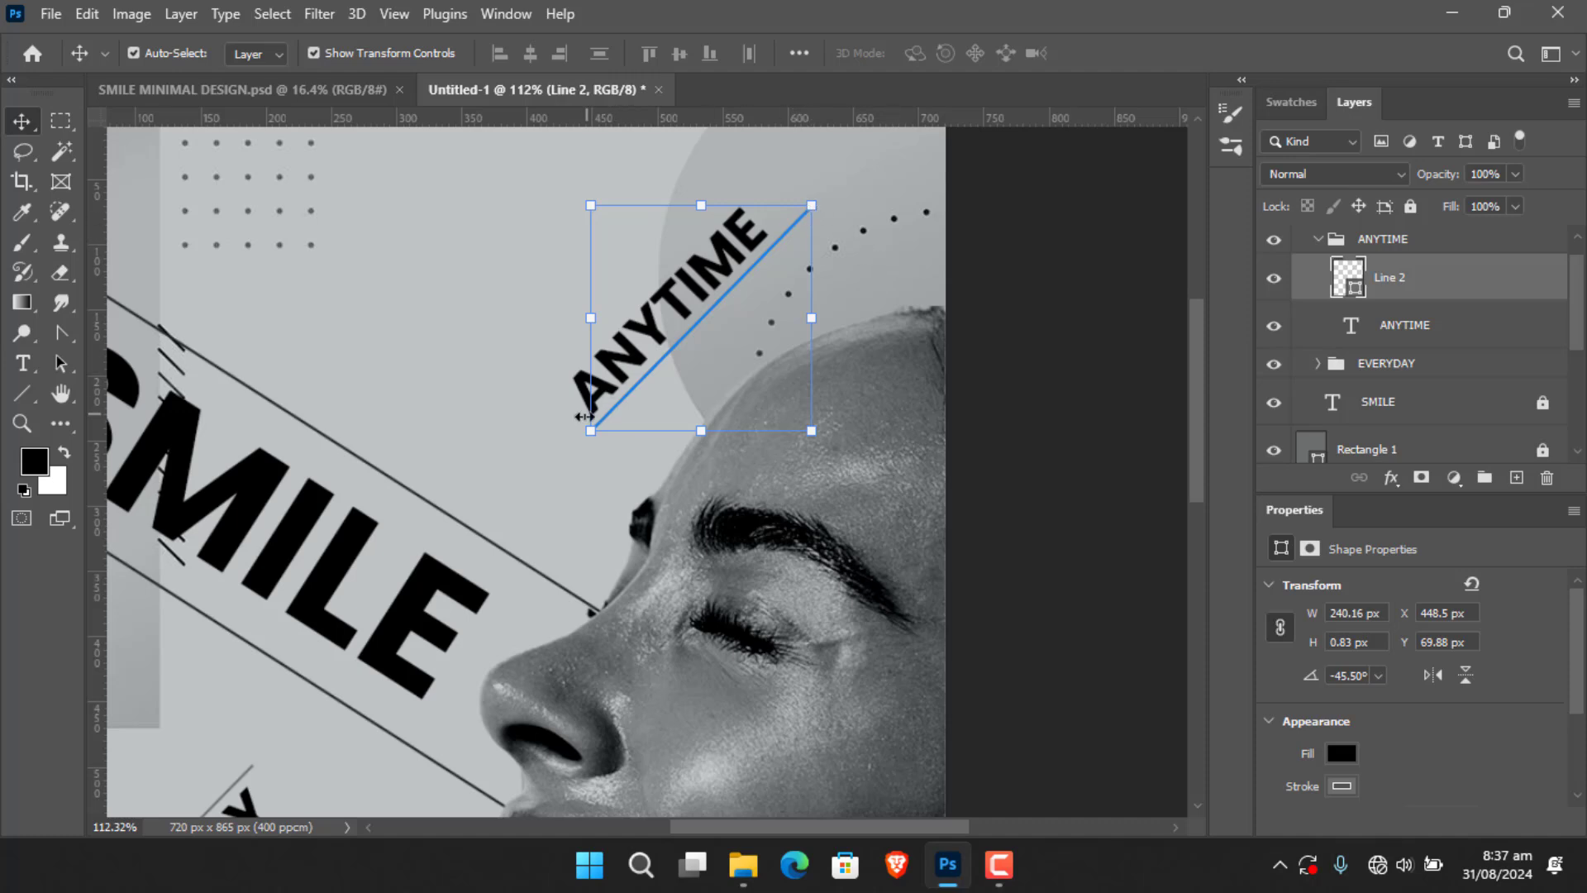
left_click_drag(590, 430, 625, 396)
key("Return")
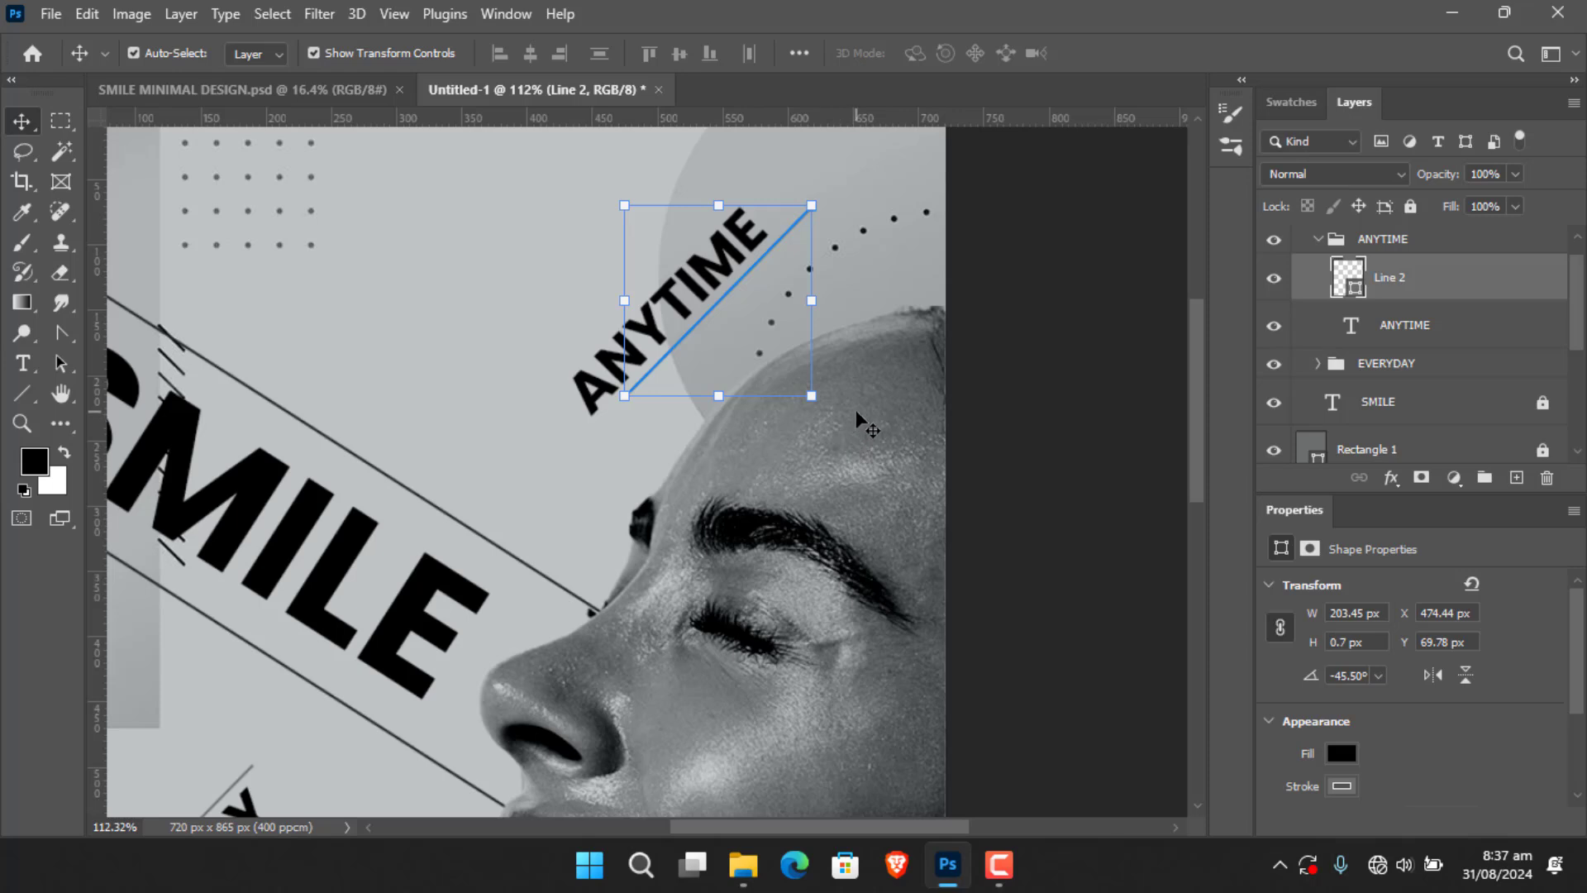
Nudge the line under ANYTIME 3 px right and 3 px down, away from the text.
key("Right")
key("Right")
key("Right")
key("Right")
key("Down")
key("Down")
key("Down")
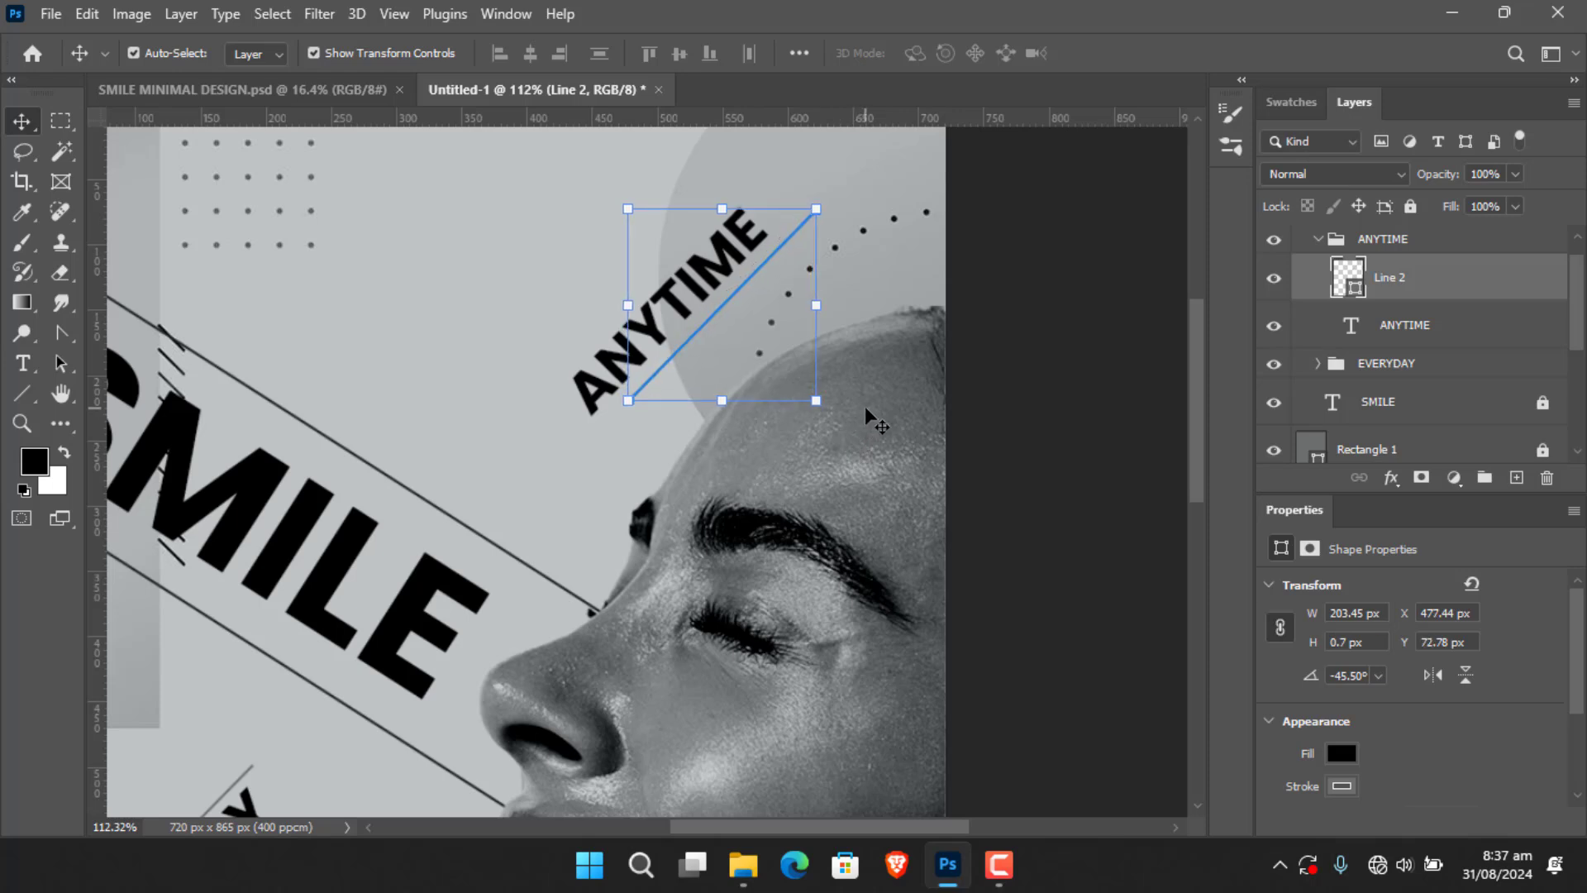
left_click(1170, 287)
key("ctrl+0")
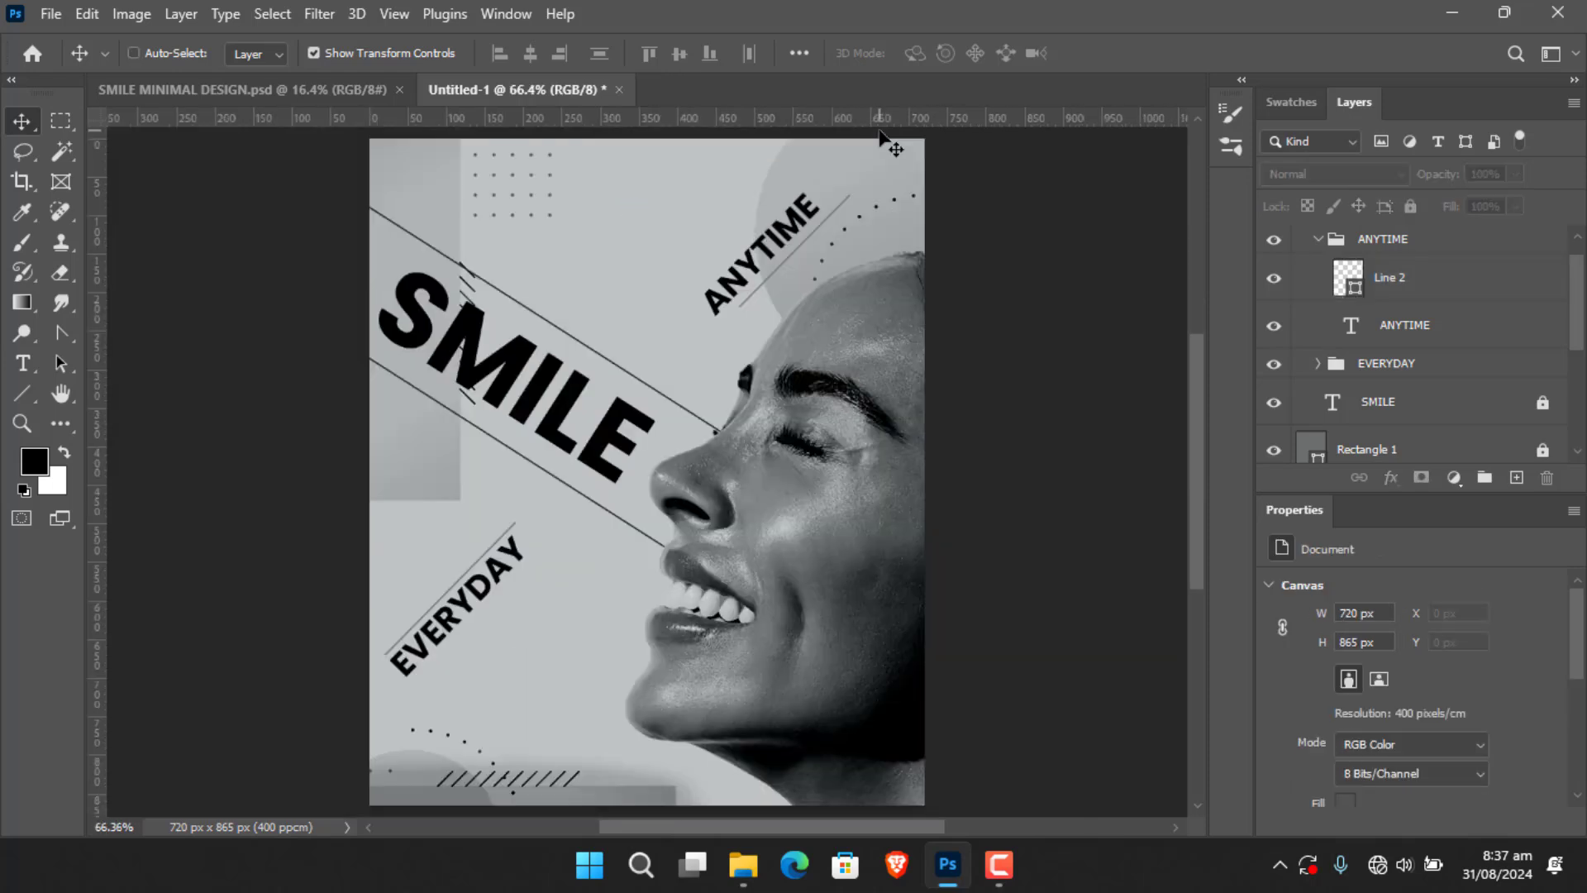
Nudge the ANYTIME text slightly to the right, closer to its diagonal line.
left_click(789, 248)
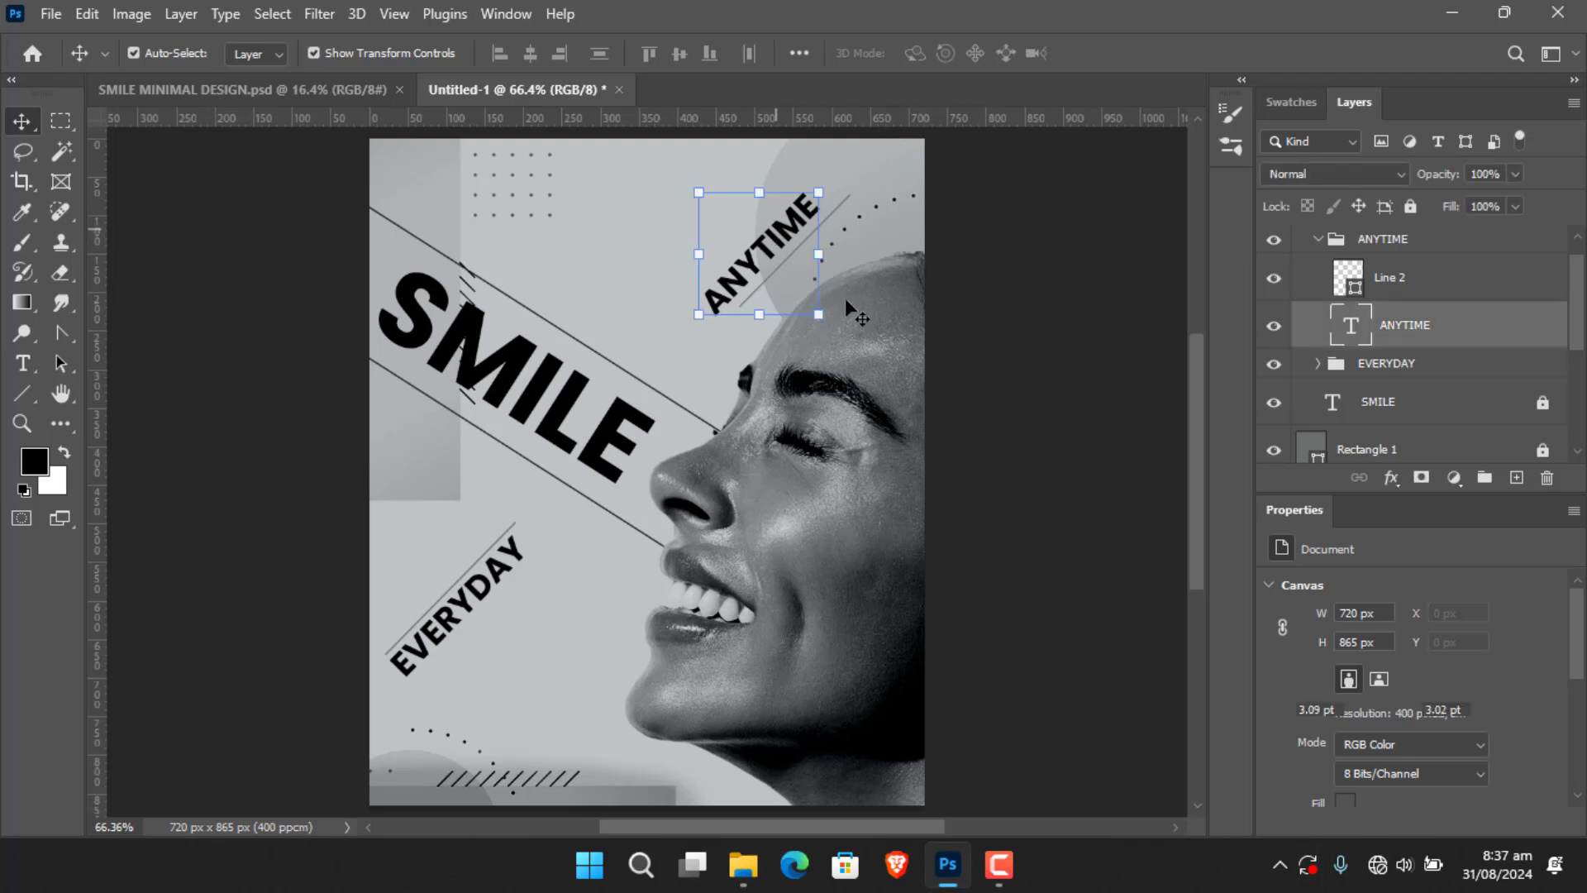
key("Right")
key("Right")
key("Right")
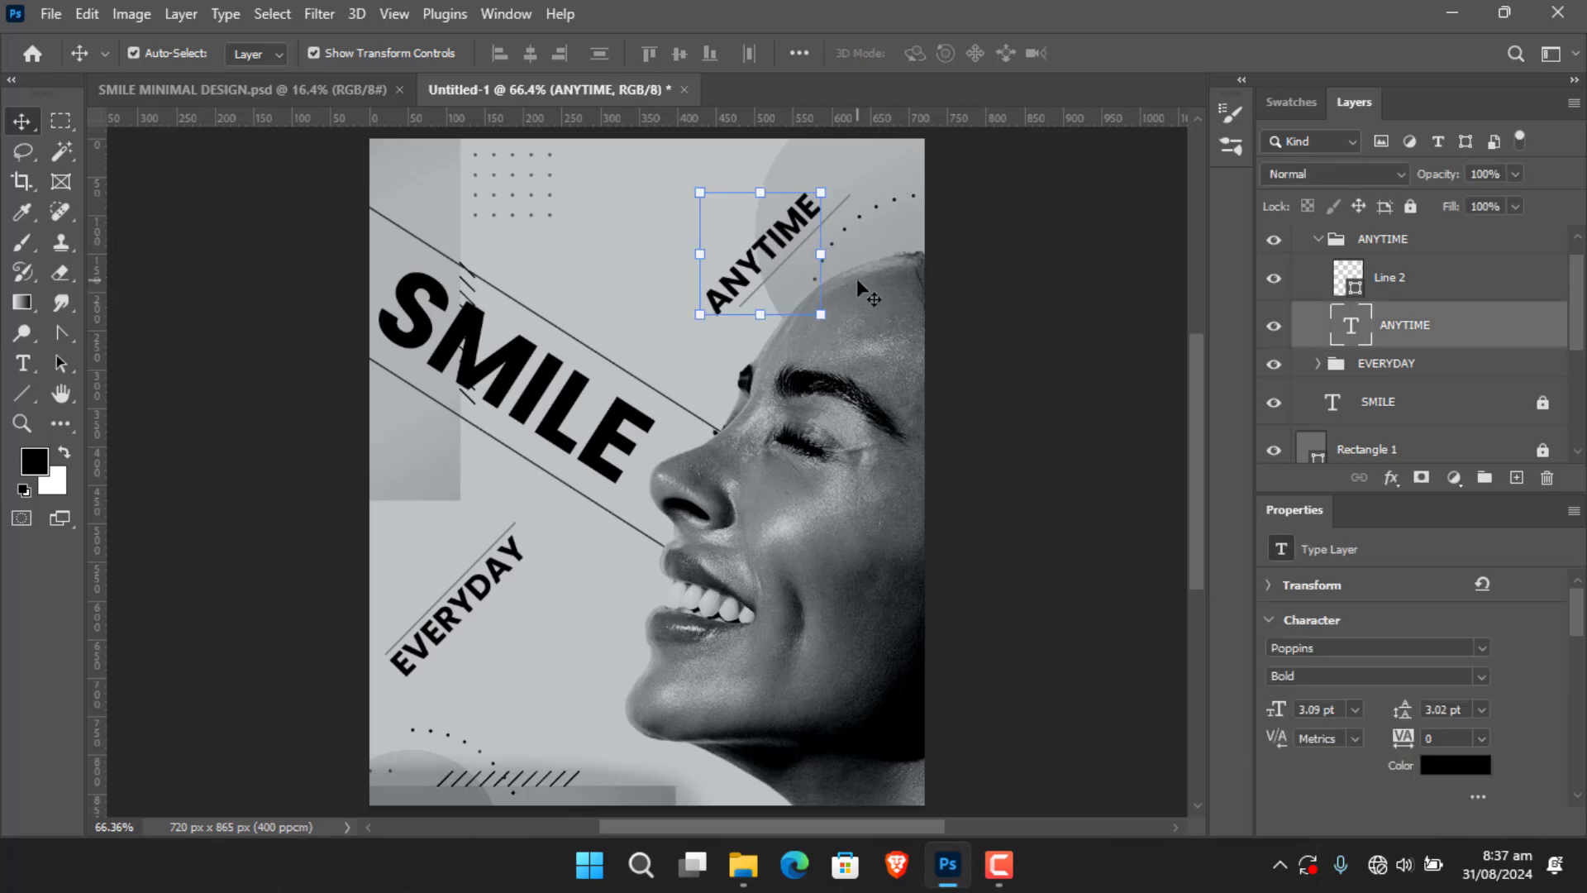
key("Up")
key("Up")
left_click(974, 468)
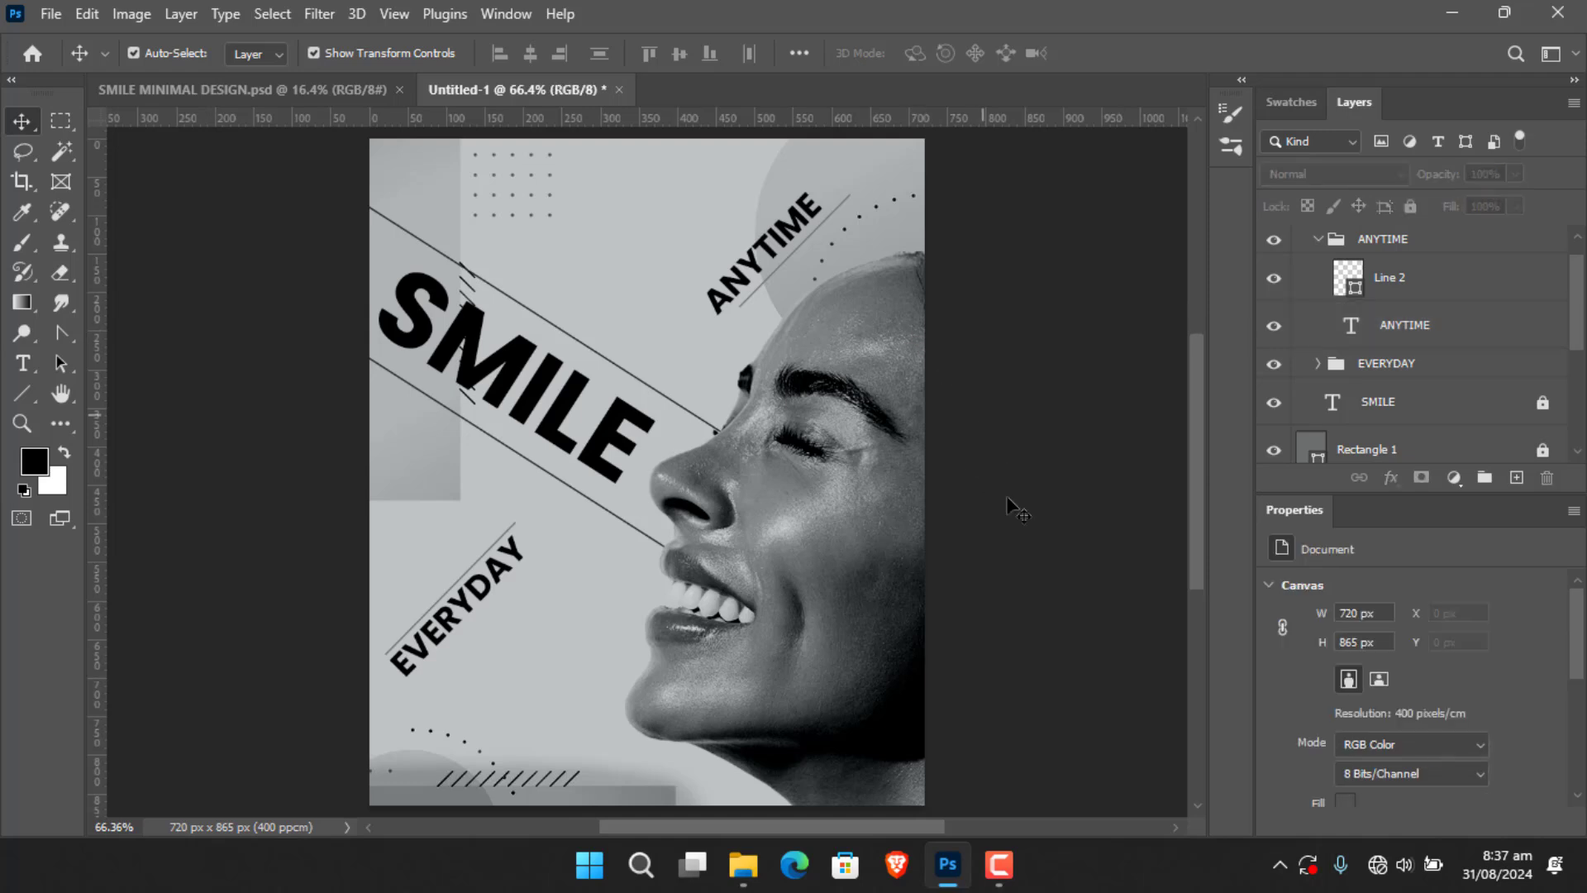
Examine the whole poster in full-screen mode, then return to the standard view with the canvas fitted to the window.
left_click_drag(1061, 570, 1036, 558)
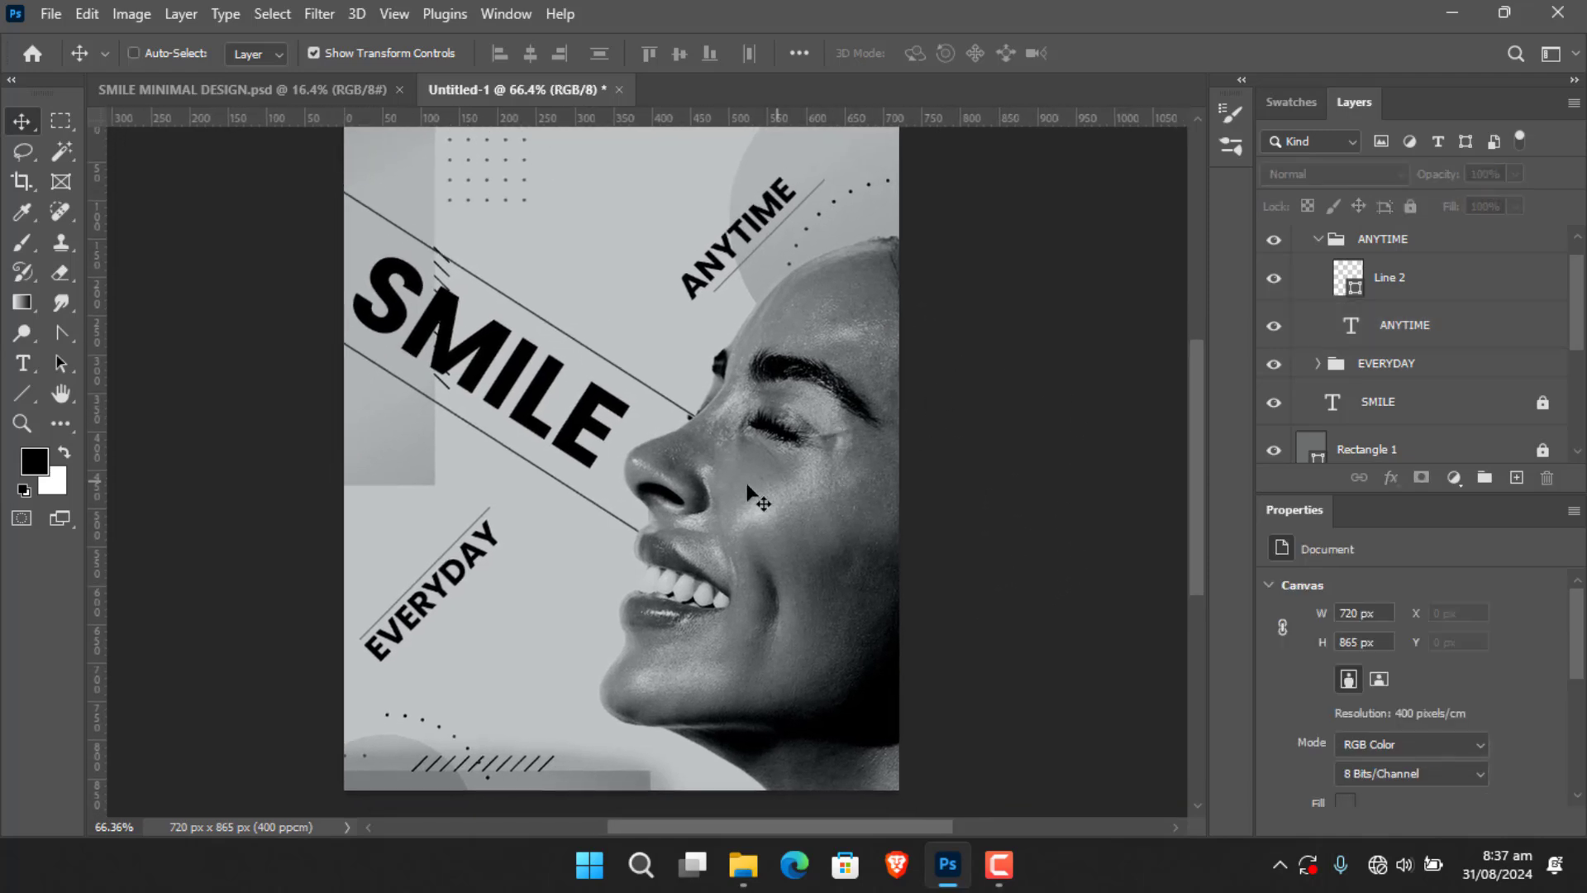
mouse_move(684, 463)
left_mouse_down()
mouse_move(780, 437)
mouse_move(672, 472)
left_mouse_up()
key("f")
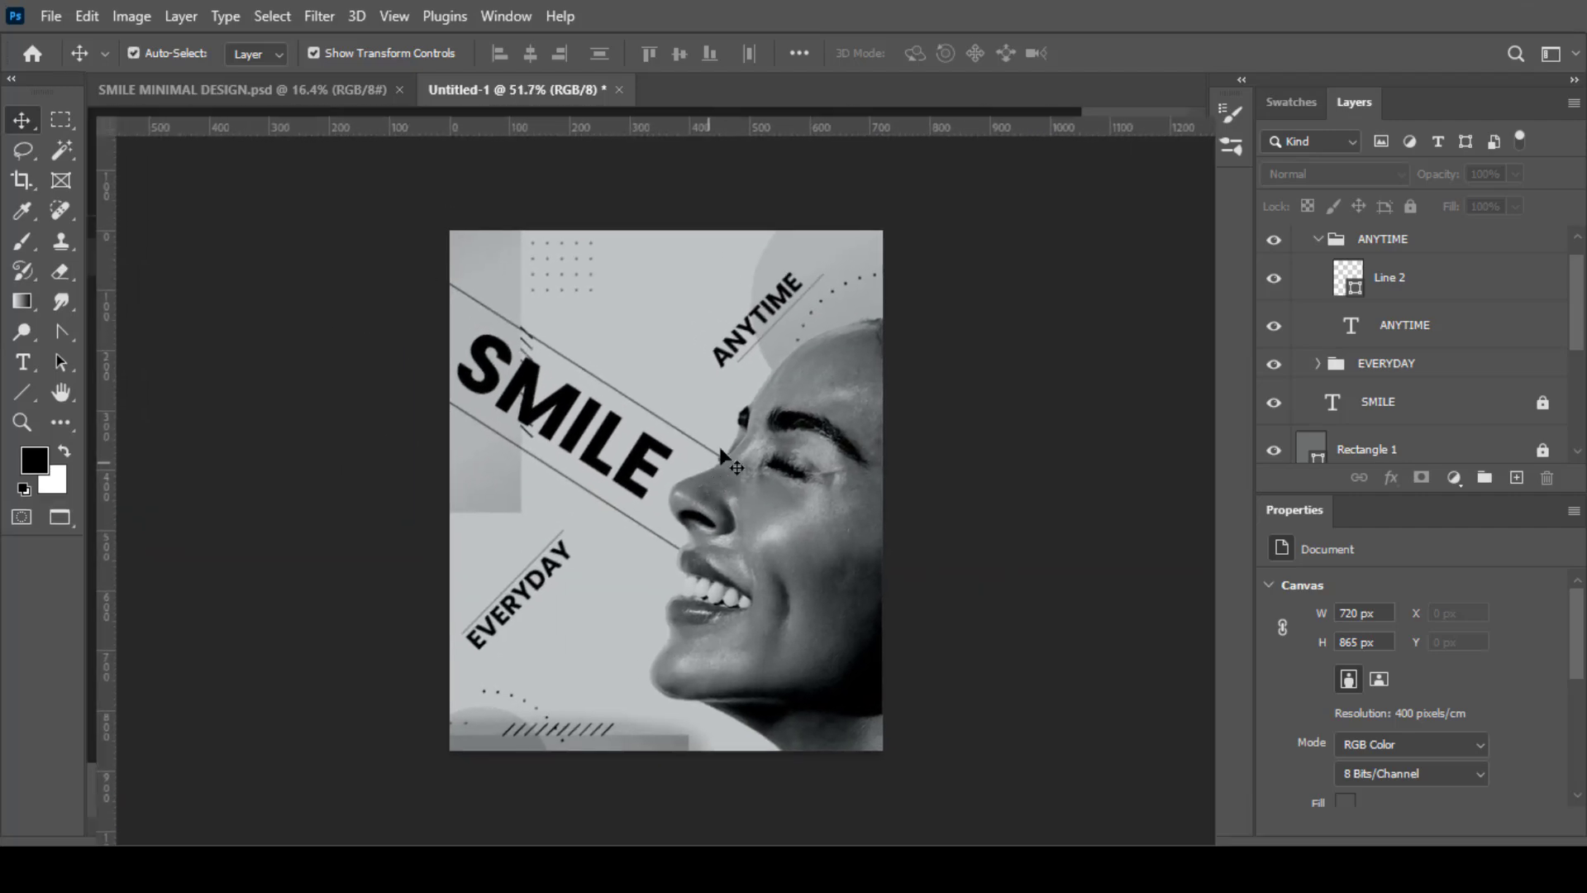
key("f")
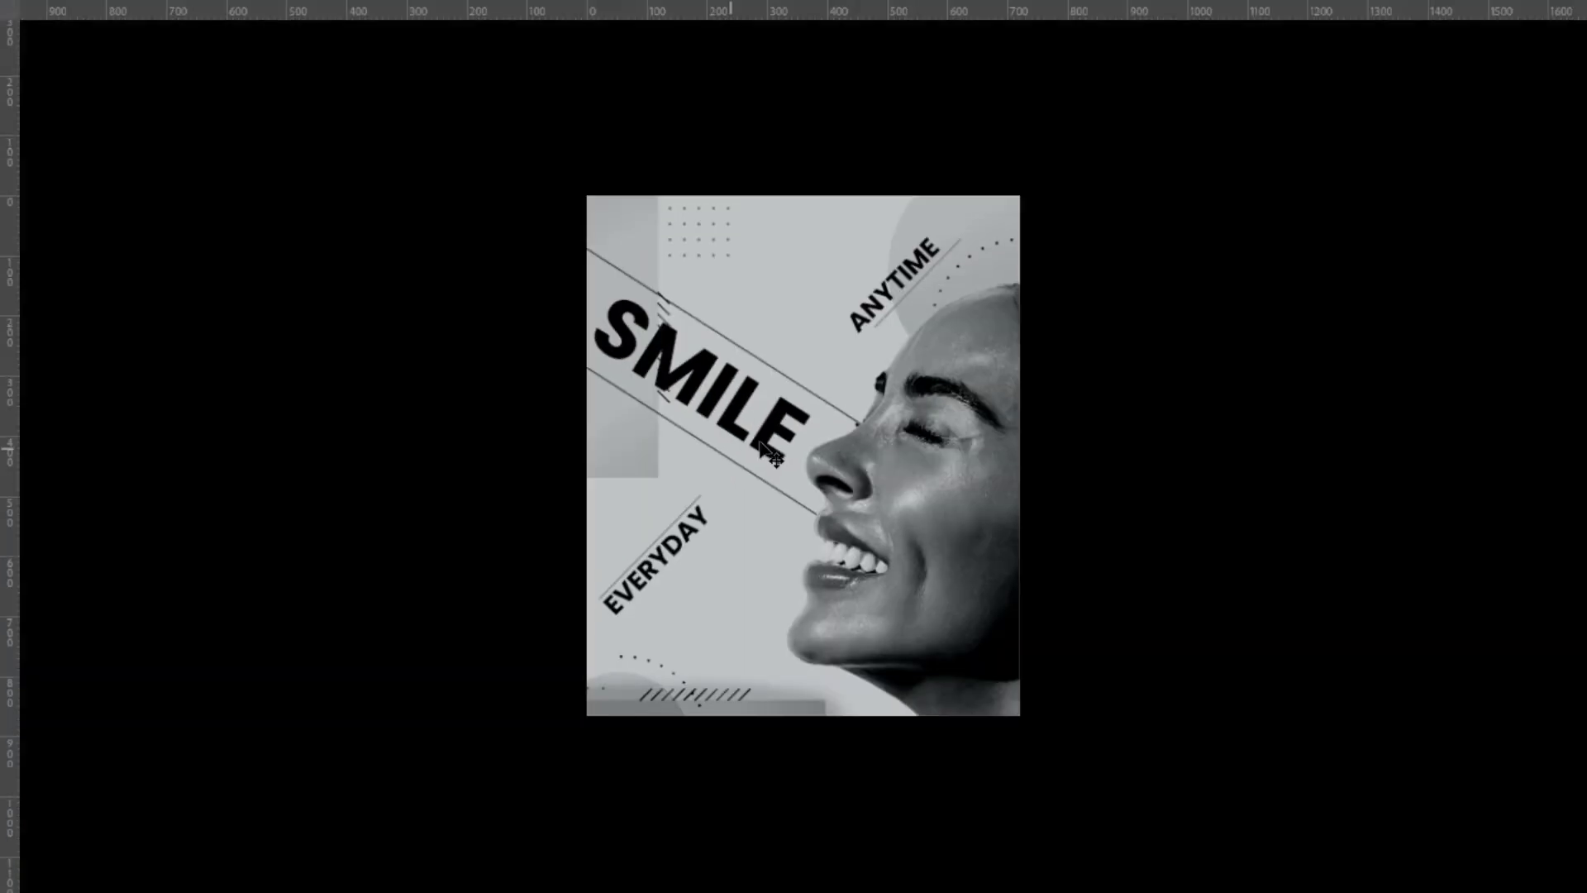
mouse_move(870, 499)
left_mouse_down()
mouse_move(907, 482)
mouse_move(862, 496)
left_mouse_up()
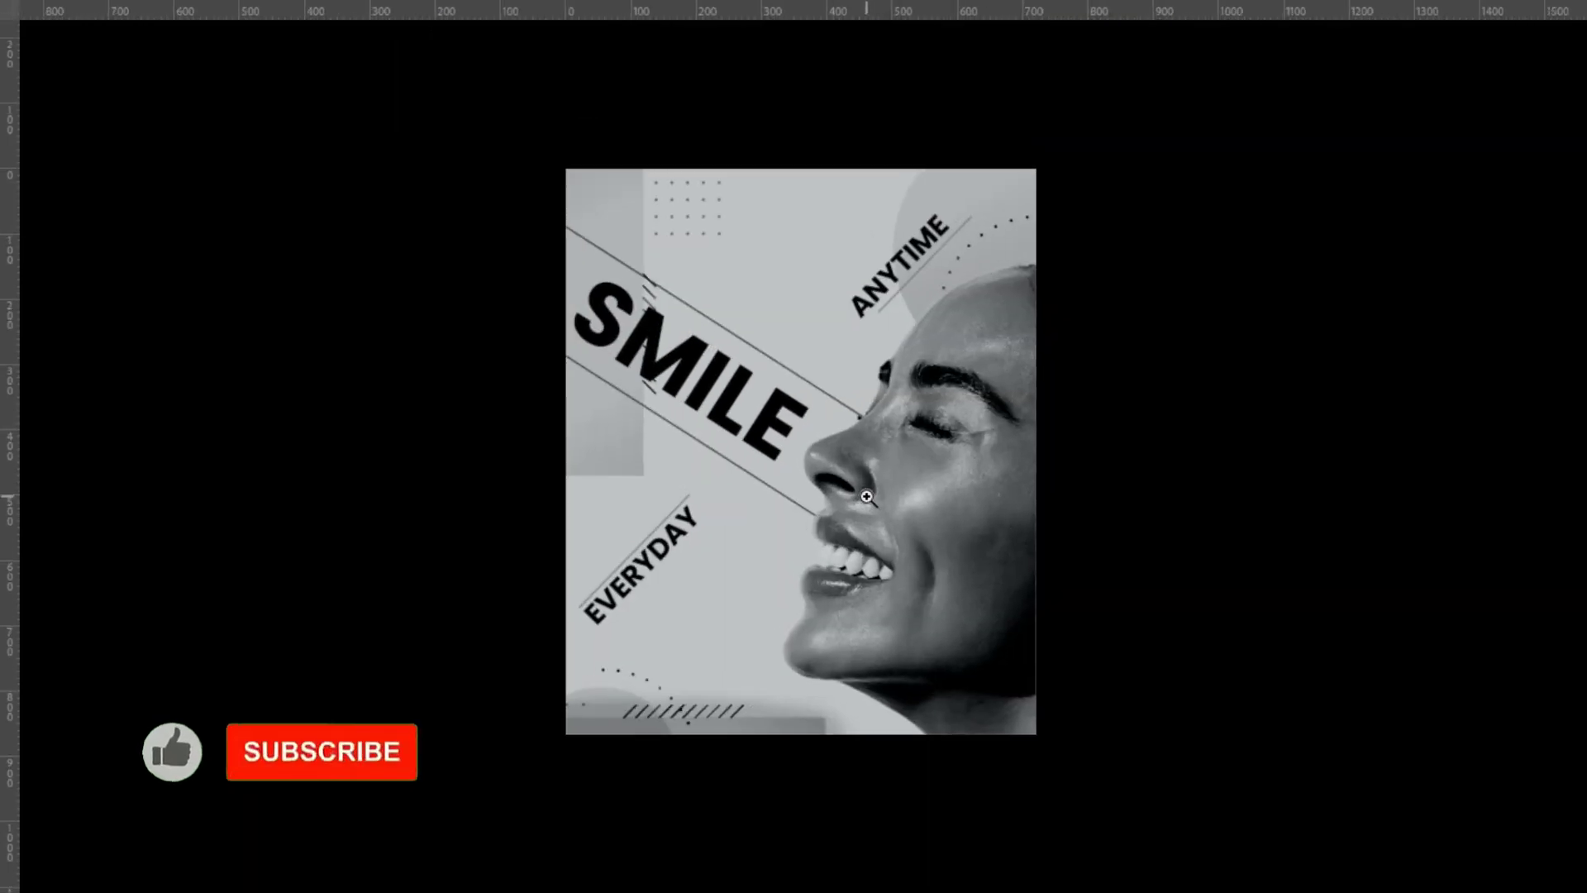
key("ctrl+0")
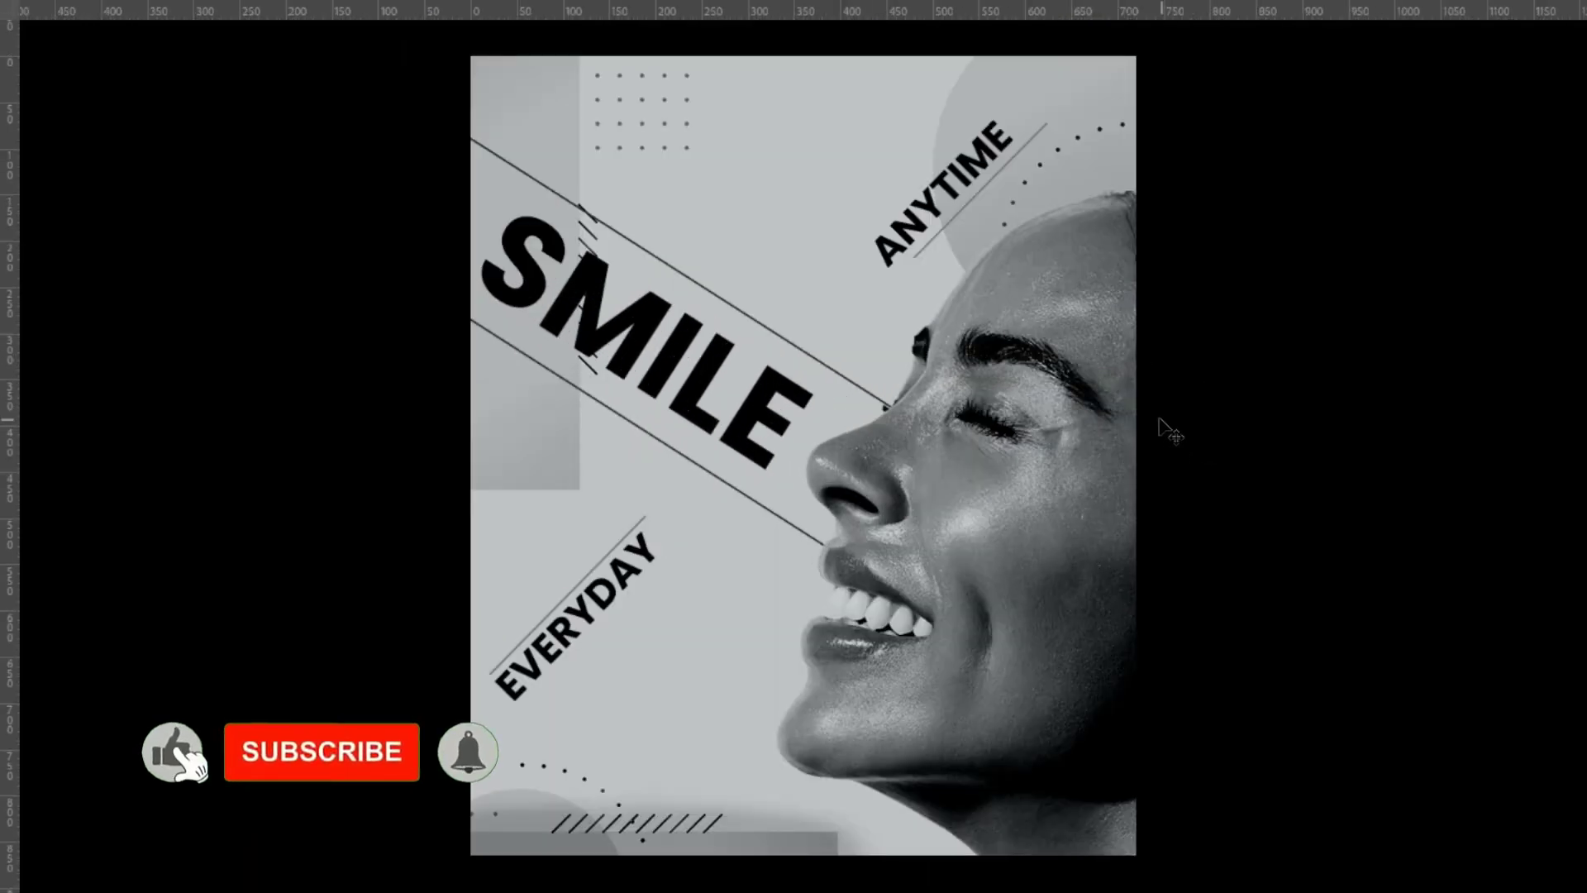
key("f")
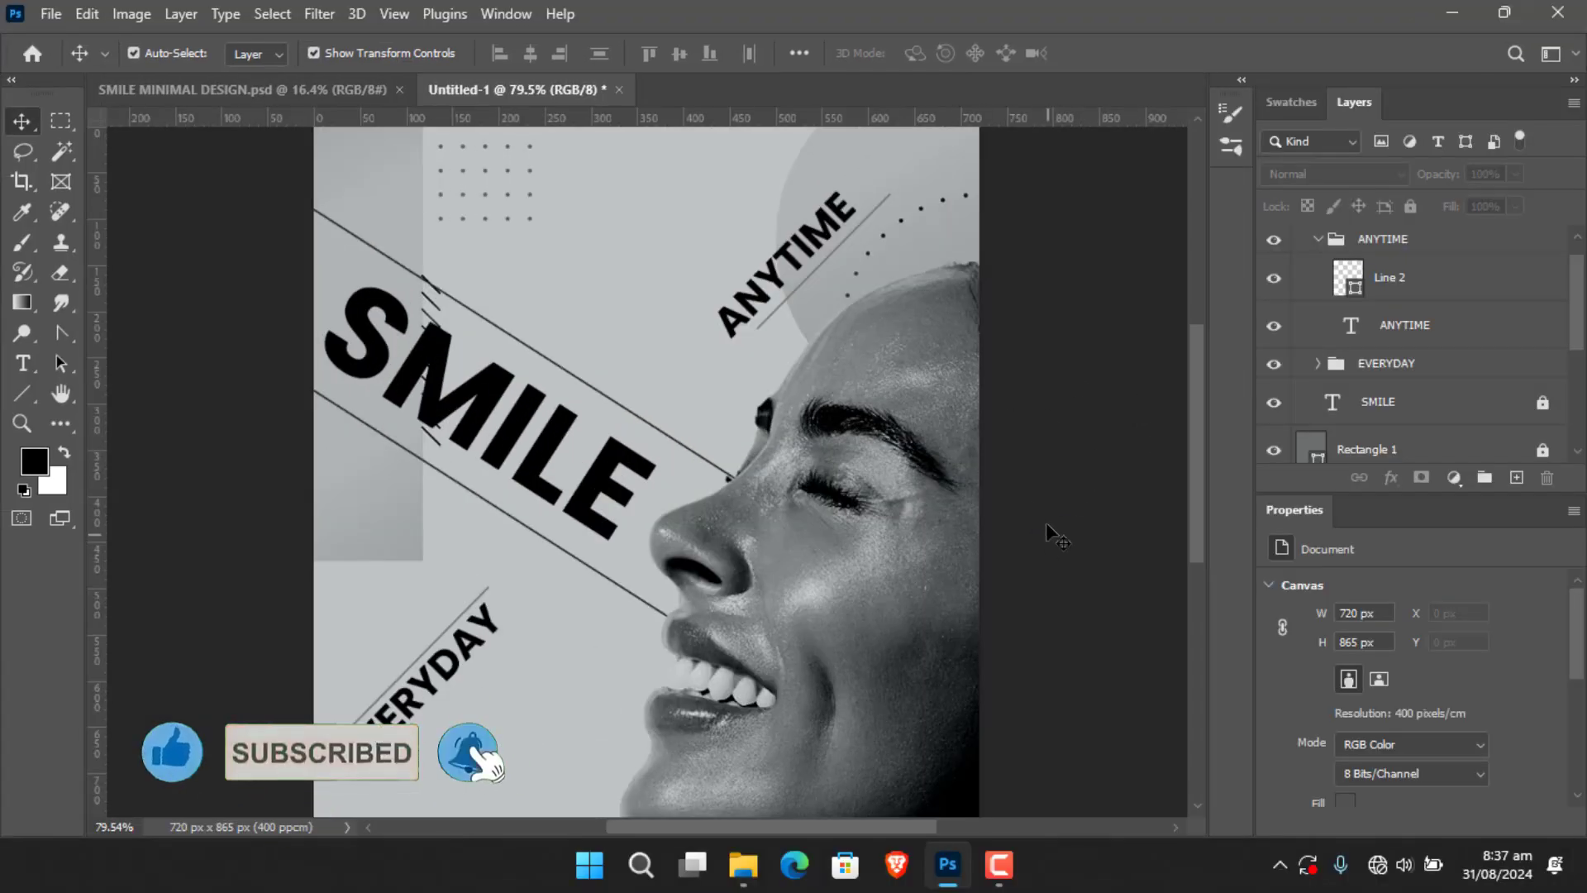
key("ctrl+0")
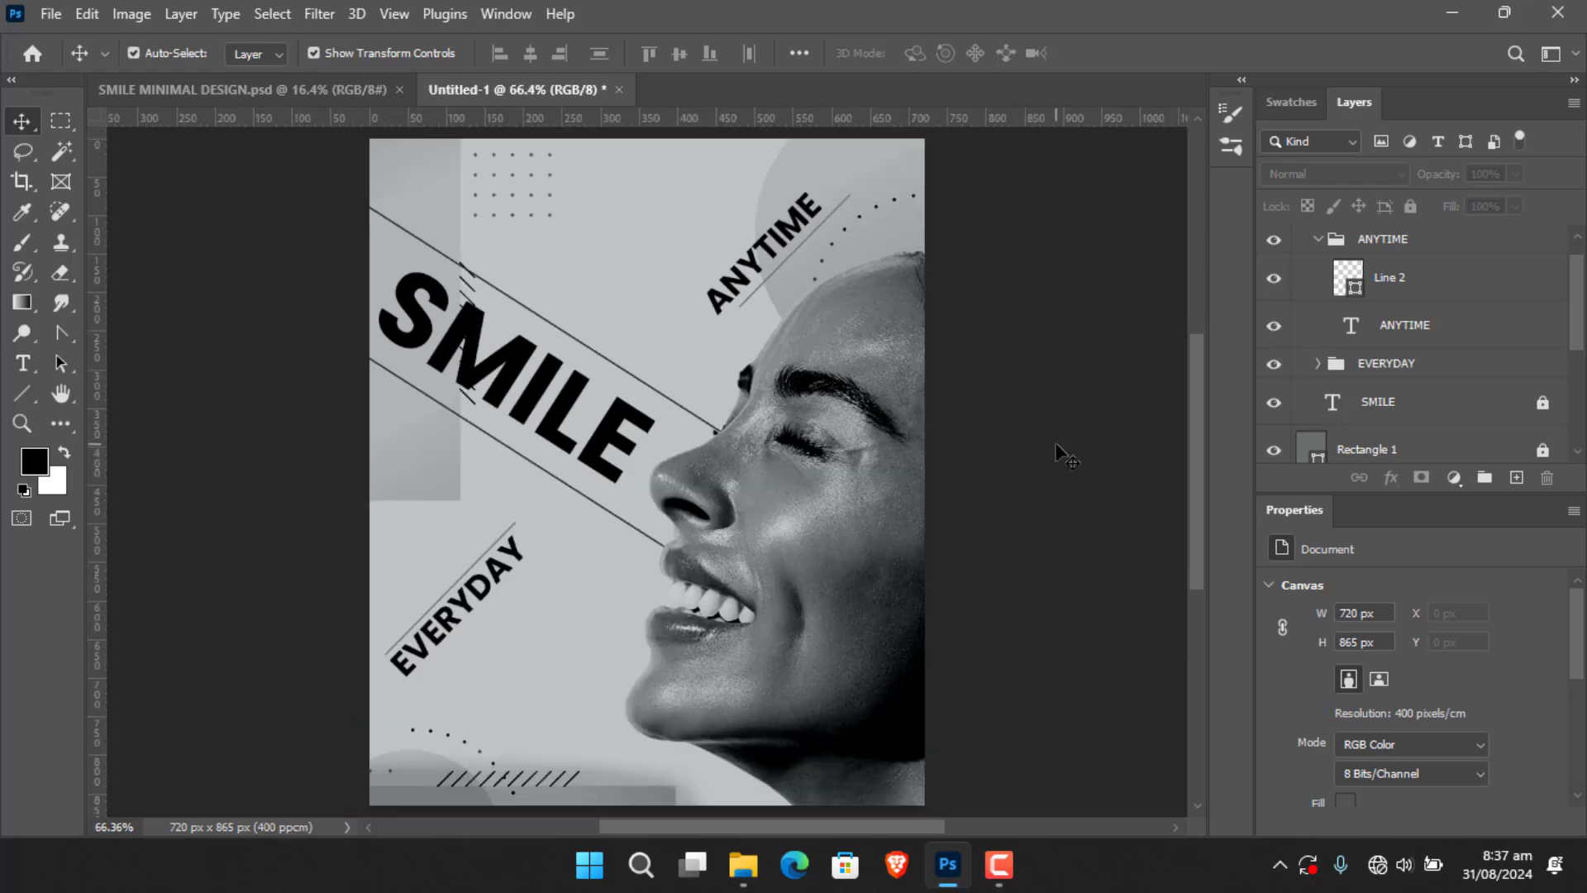